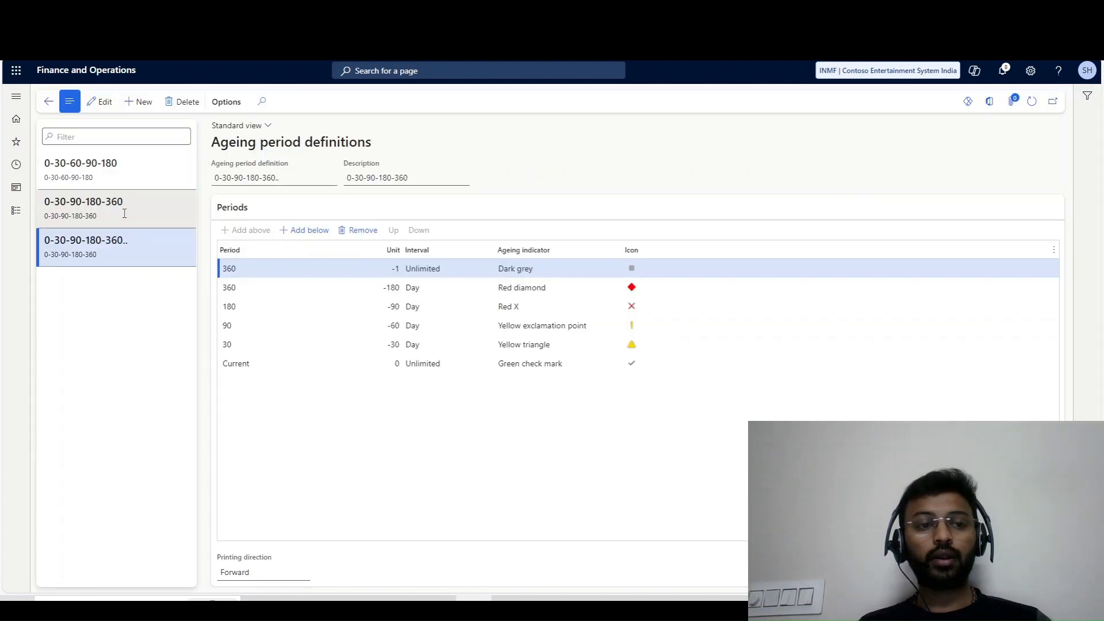
{"action": "left_click", "coordinate": [123, 209]}
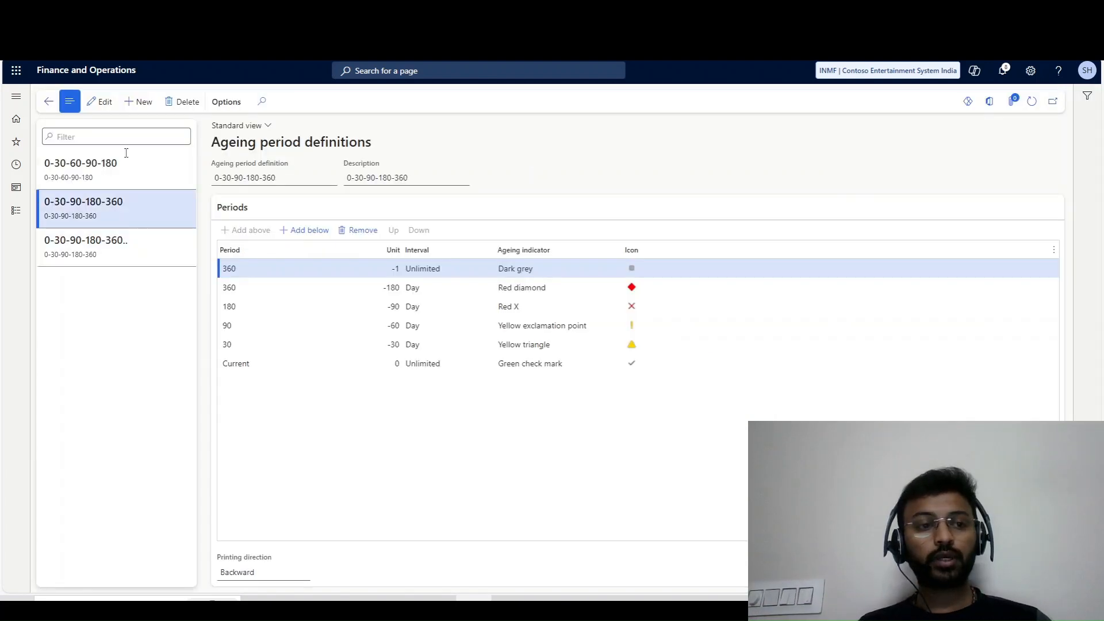
{"action": "left_click", "coordinate": [132, 166]}
{"action": "left_click", "coordinate": [182, 101]}
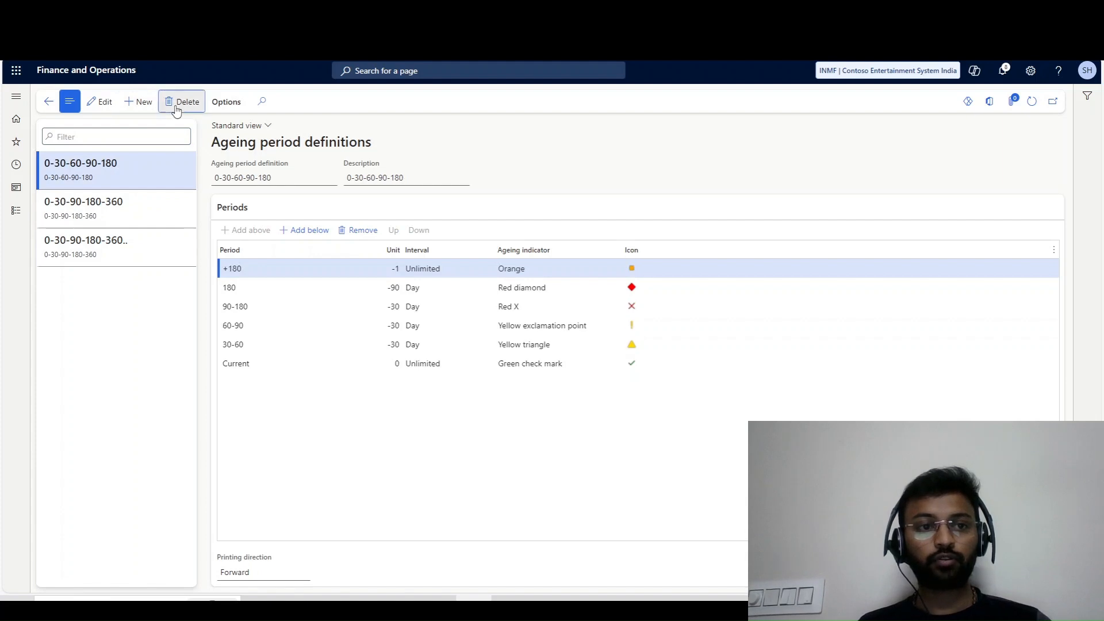
{"action": "left_click", "coordinate": [623, 306]}
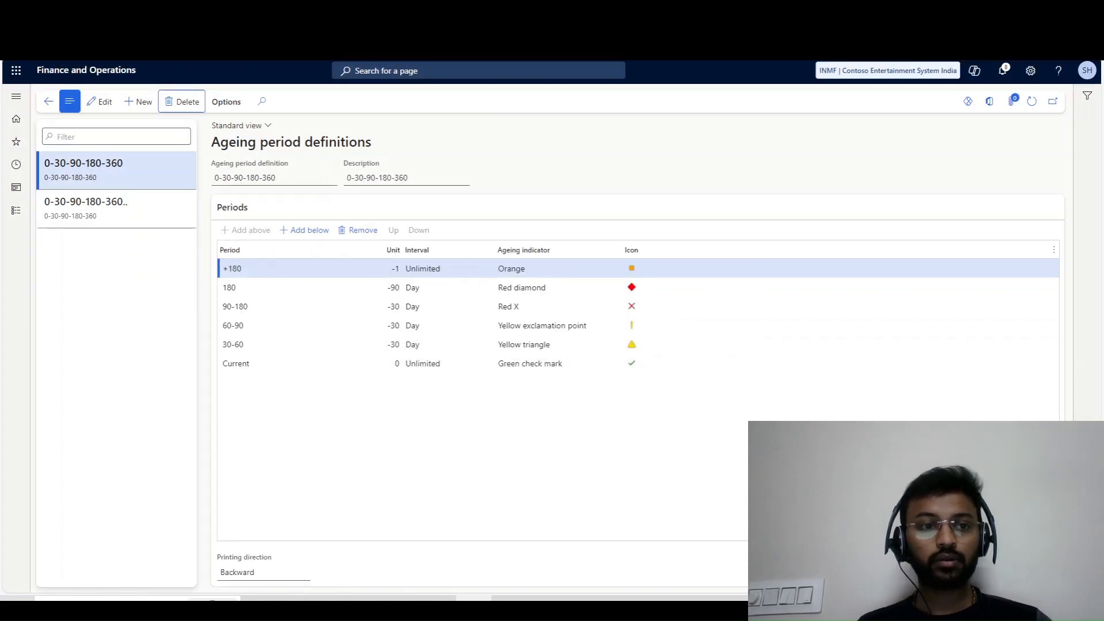
{"action": "left_click", "coordinate": [138, 103]}
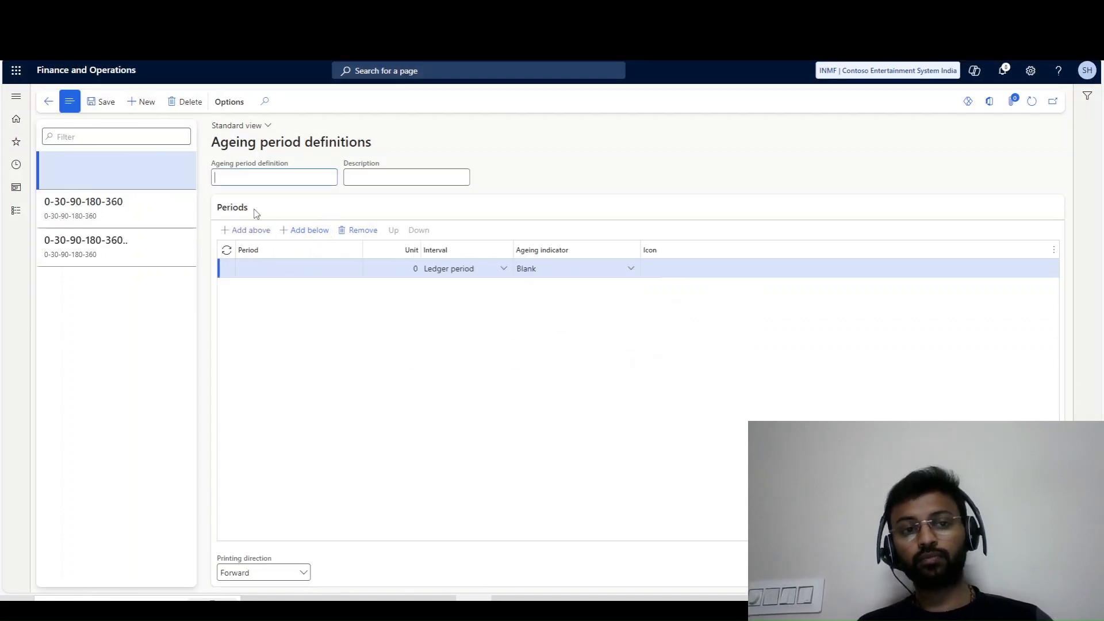
{"action": "type", "text": "0-30-"}
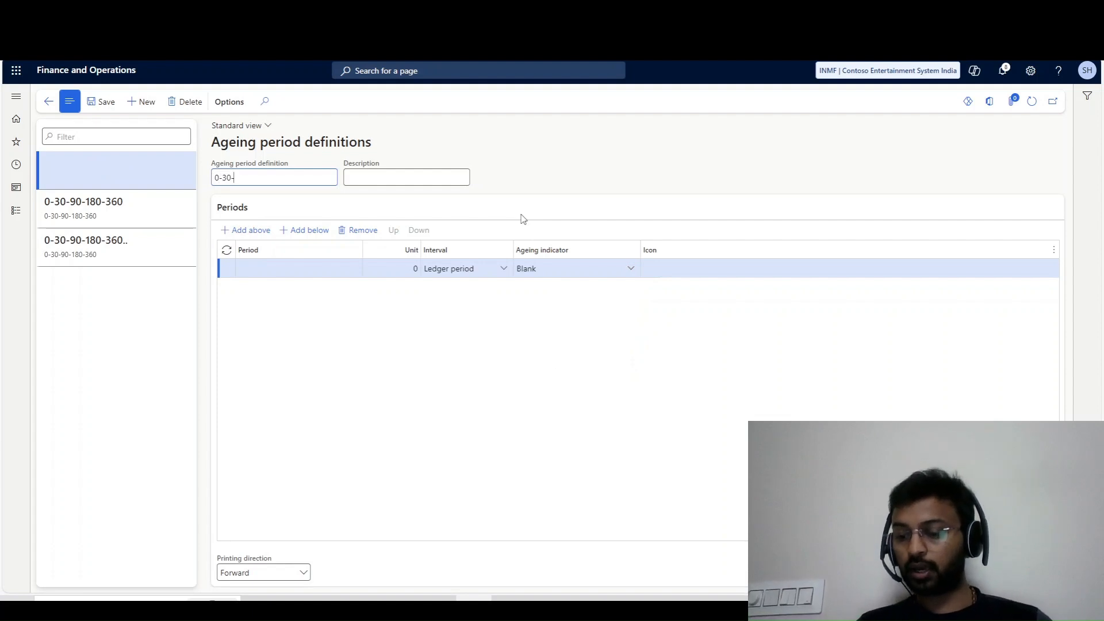
{"action": "type", "text": "60-90-180"}
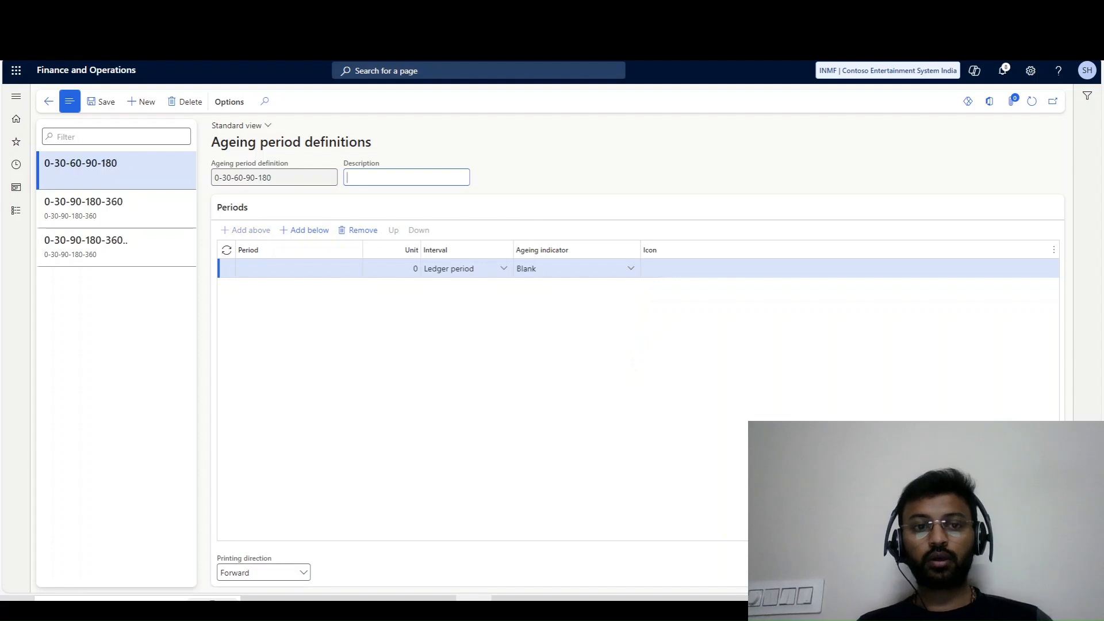
{"action": "left_click_drag", "start_coordinate": [276, 179], "coordinate": [158, 144]}
{"action": "key", "text": "ctrl+c"}
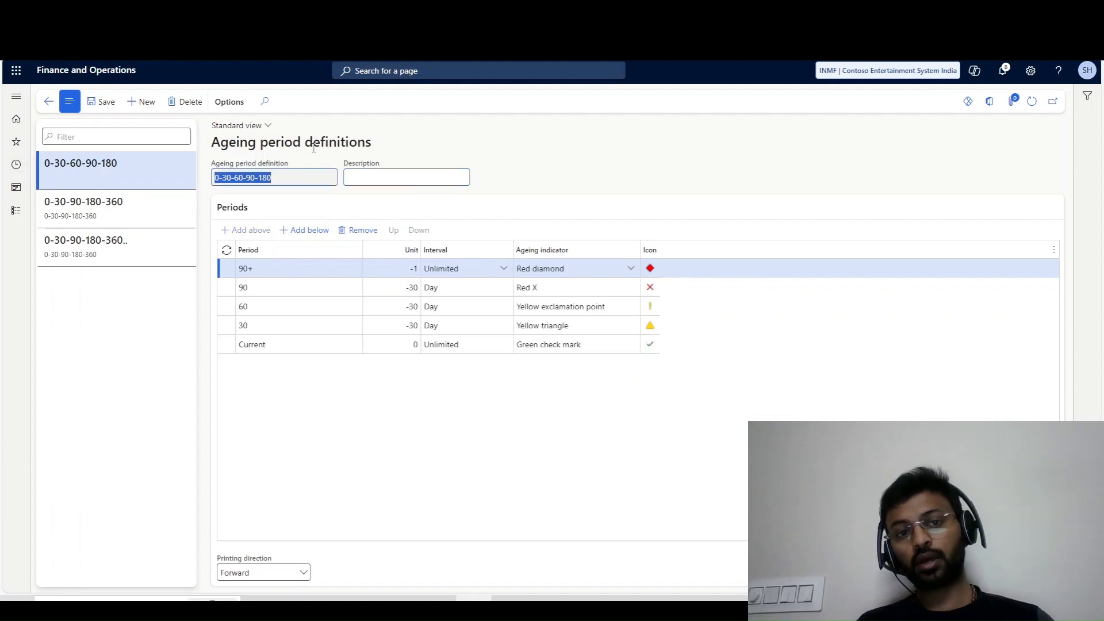
{"action": "left_click", "coordinate": [376, 177]}
{"action": "key", "text": "ctrl+v"}
{"action": "key", "text": "Tab"}
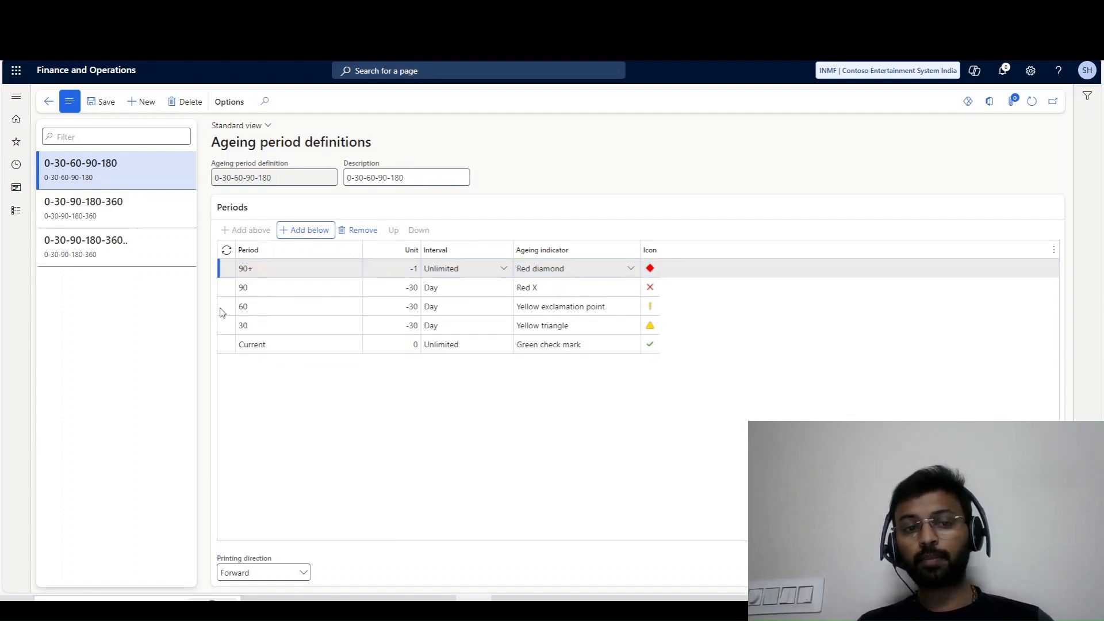
{"action": "key", "text": "Tab"}
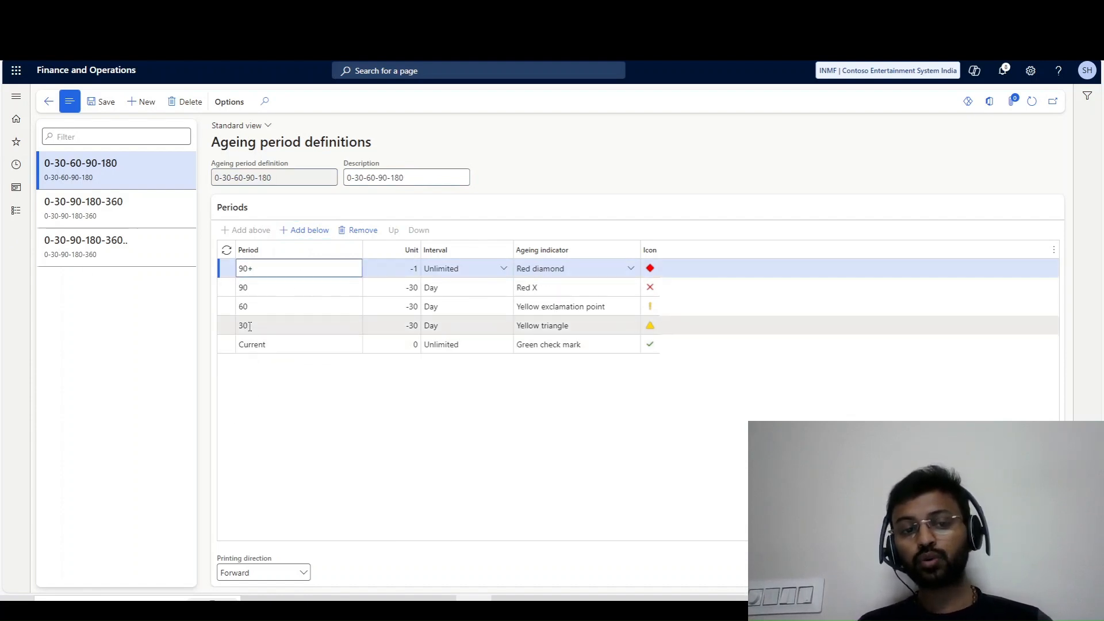
Review the default Current, 30 and 60 period rows of the new definition.
{"action": "left_click", "coordinate": [266, 326]}
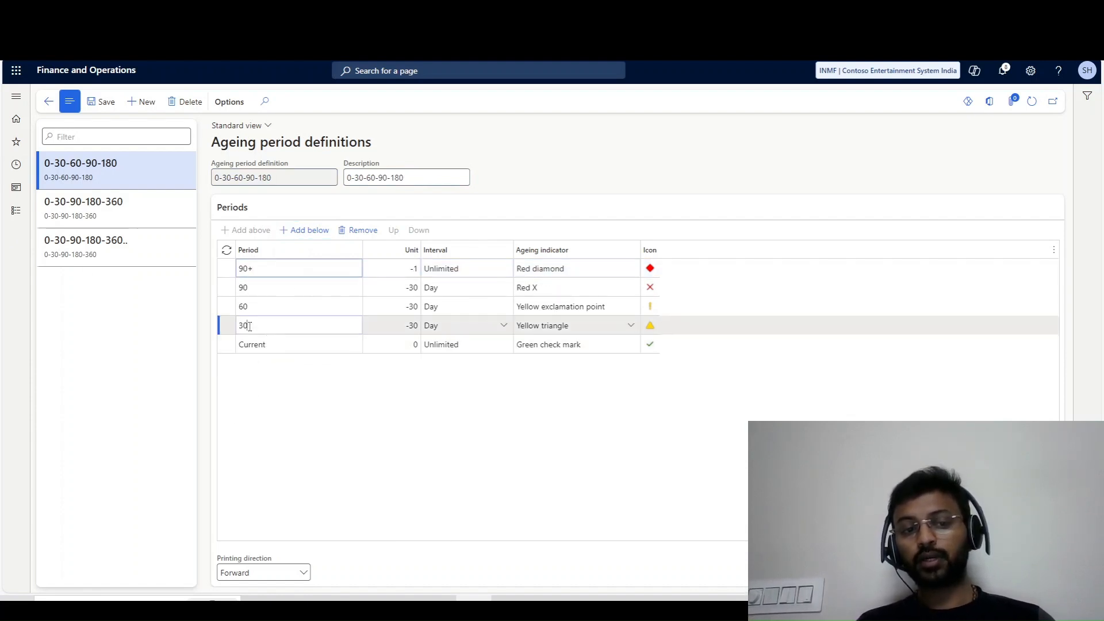
{"action": "left_click", "coordinate": [284, 345]}
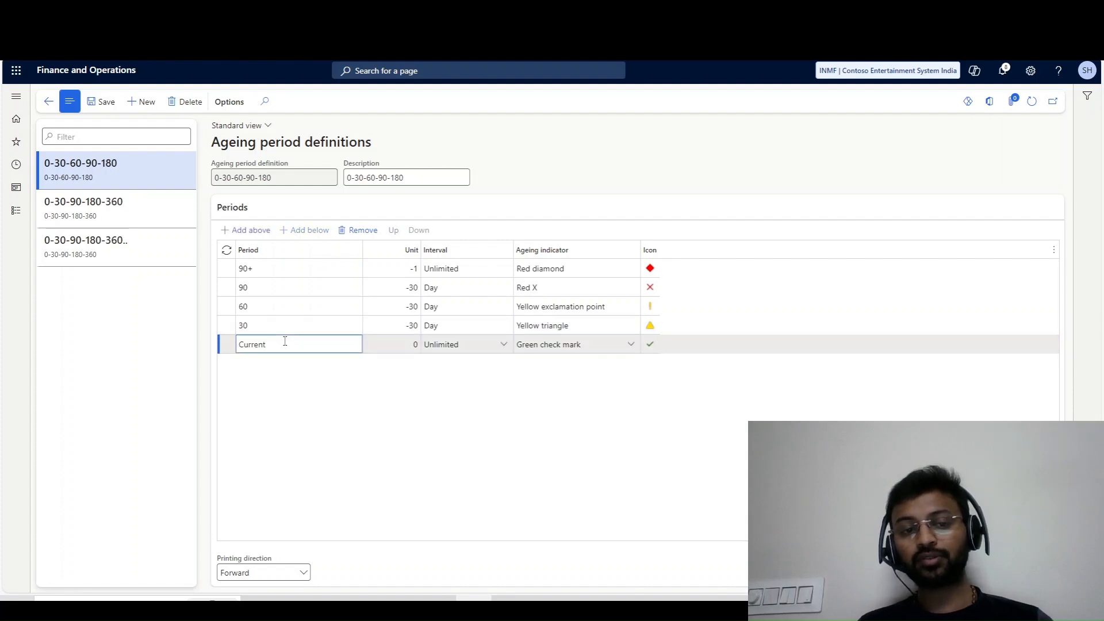
{"action": "double_click", "coordinate": [285, 344]}
{"action": "left_click", "coordinate": [279, 325]}
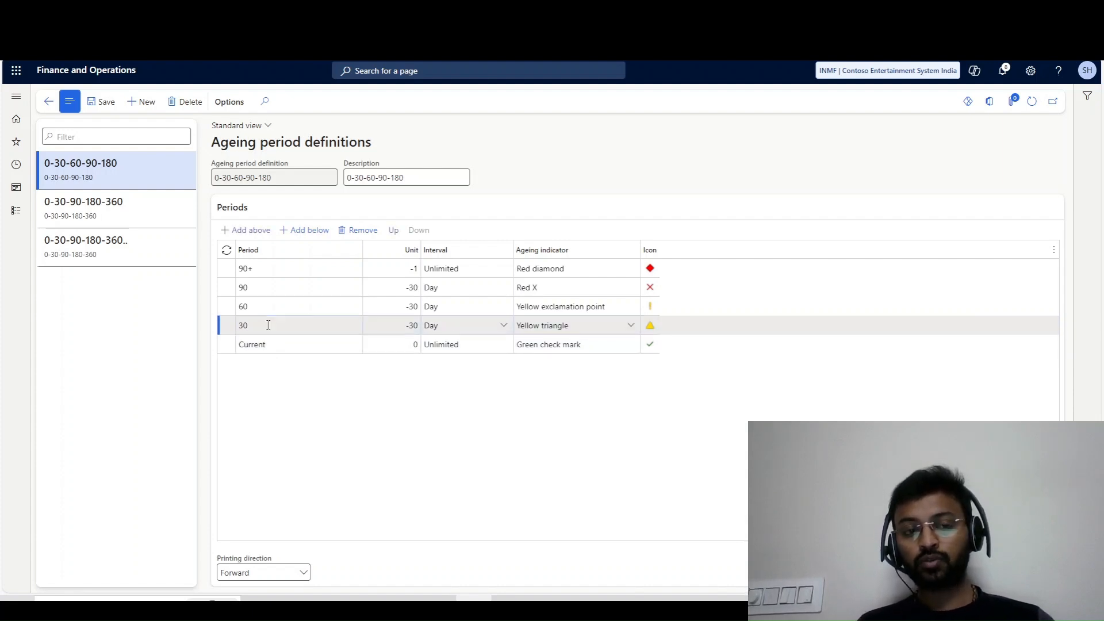
{"action": "left_click", "coordinate": [277, 346]}
{"action": "left_click", "coordinate": [274, 323]}
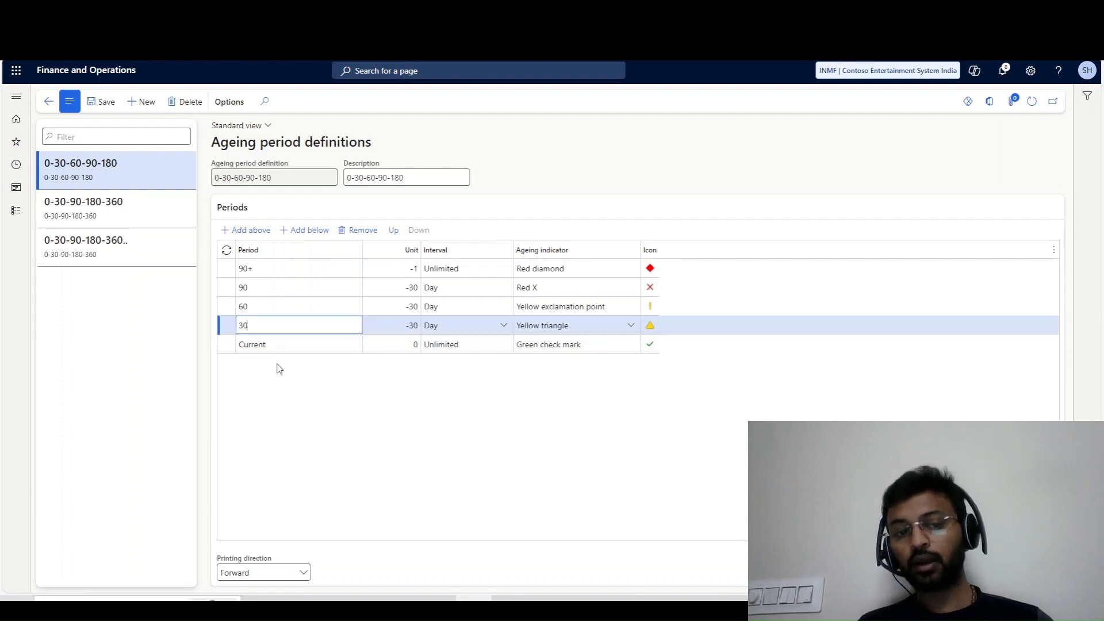
{"action": "key", "text": "Up"}
{"action": "left_click", "coordinate": [263, 328]}
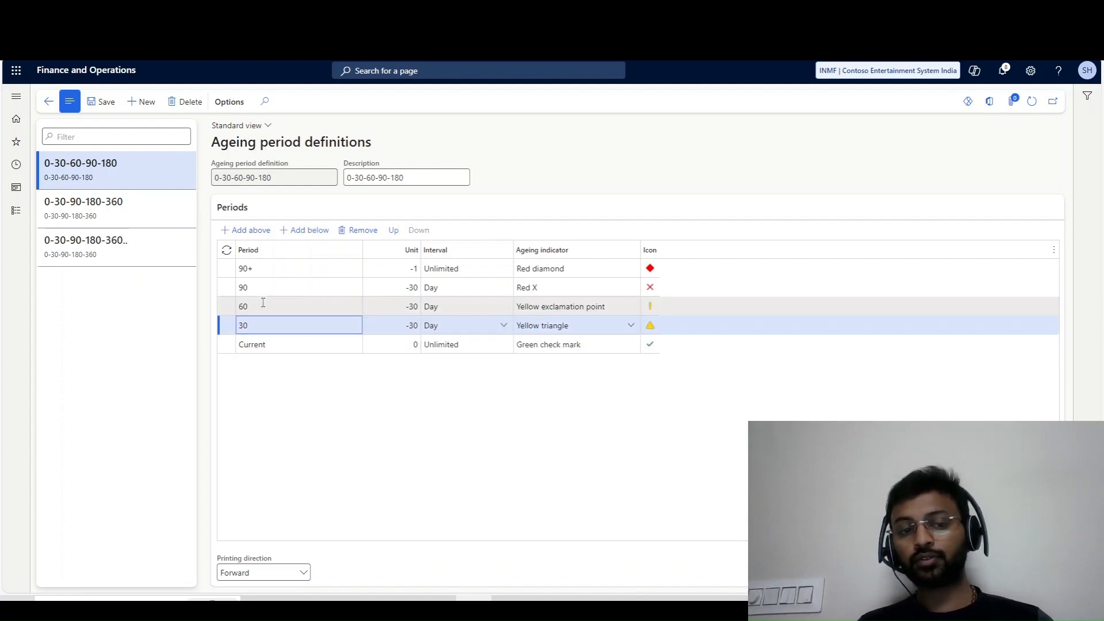
{"action": "left_click", "coordinate": [256, 306]}
Change the first period row to 180 with a unit of -90 and a Day interval, and save the definition.
{"action": "type", "text": "0"}
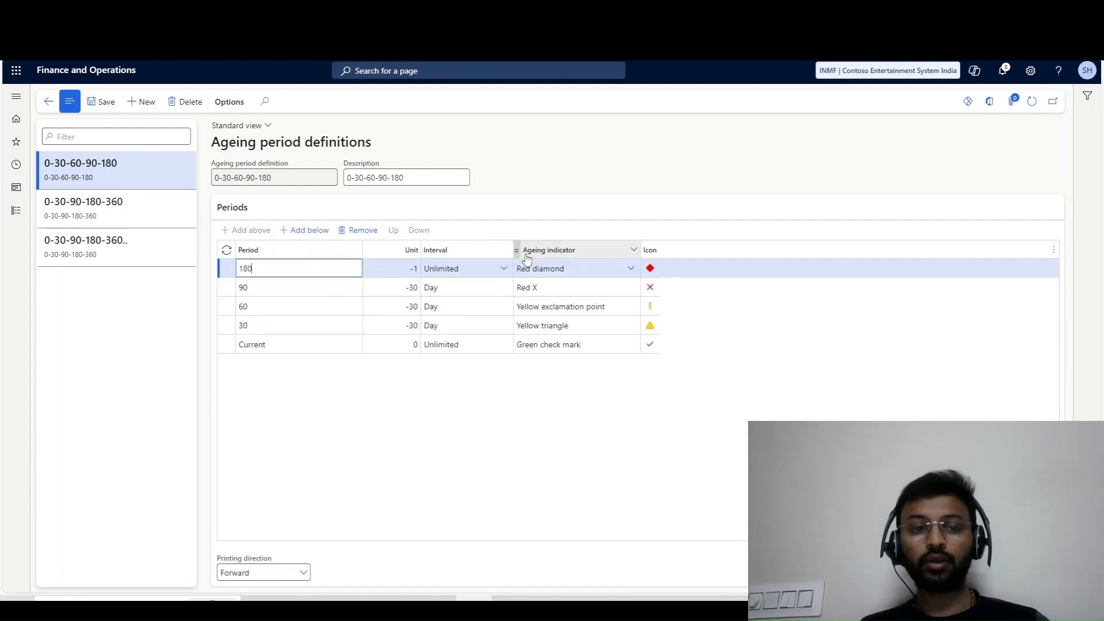
{"action": "key", "text": "Tab"}
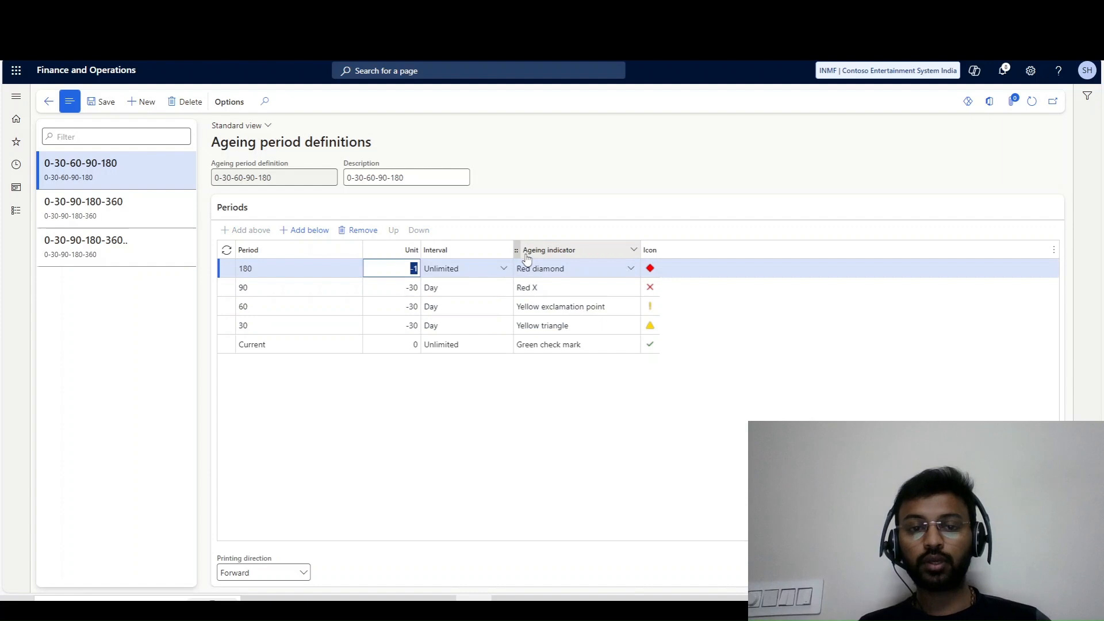
{"action": "type", "text": "-90"}
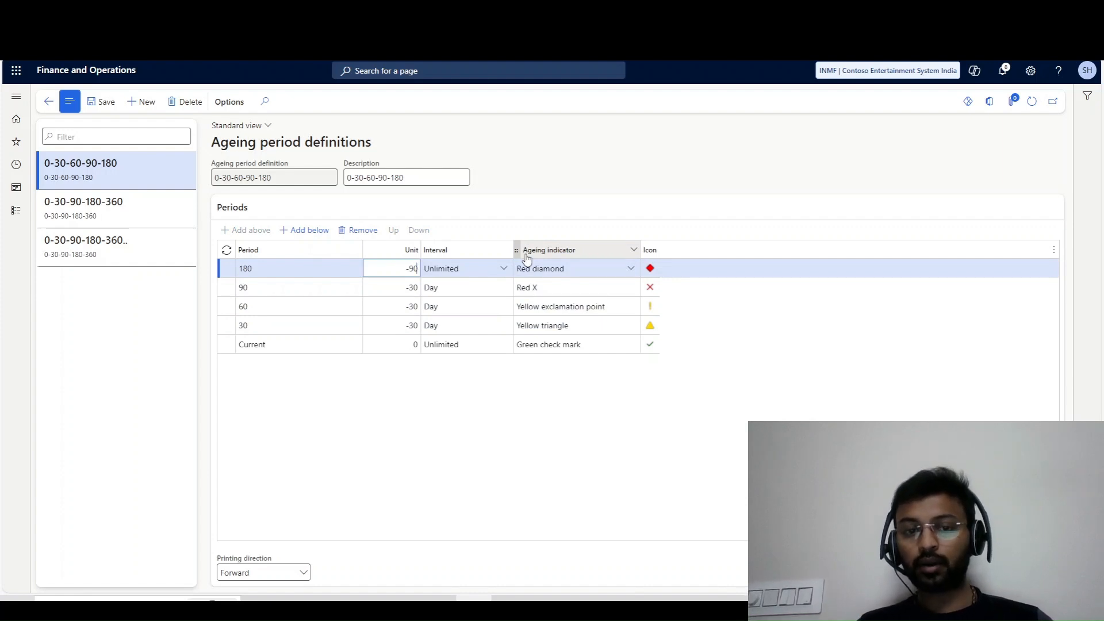
{"action": "key", "text": "Tab"}
{"action": "type", "text": "day"}
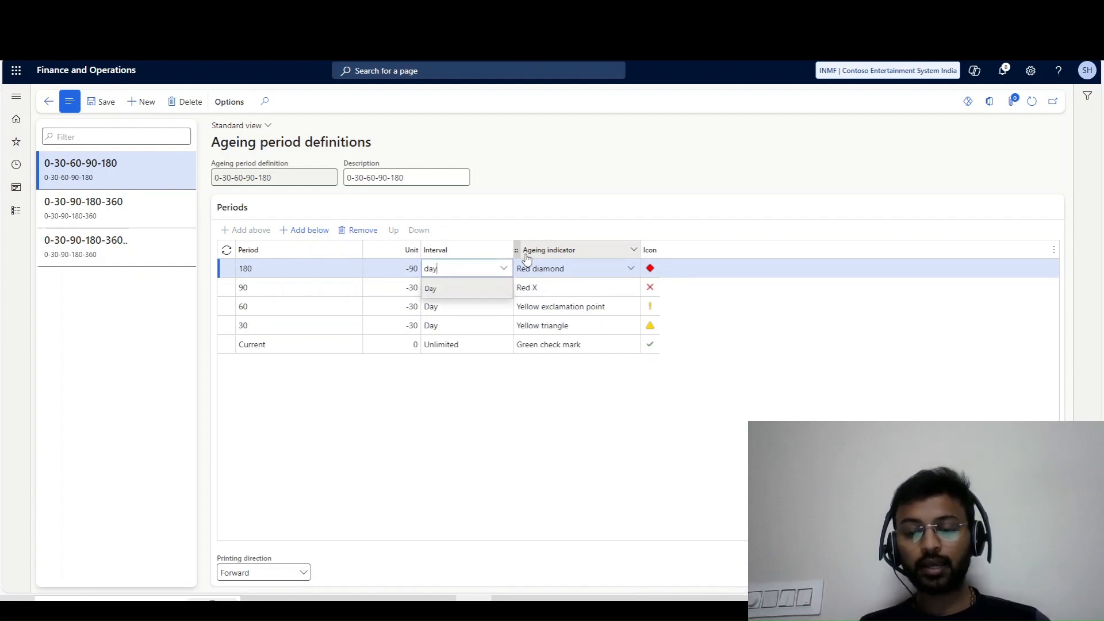
{"action": "key", "text": "Return"}
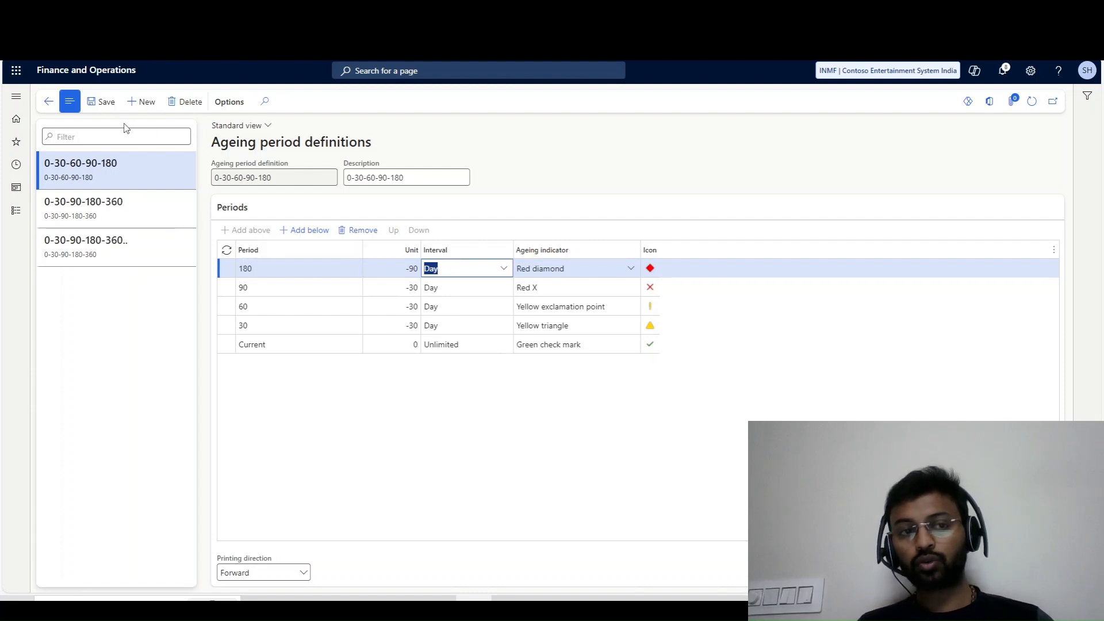
{"action": "left_click", "coordinate": [100, 102]}
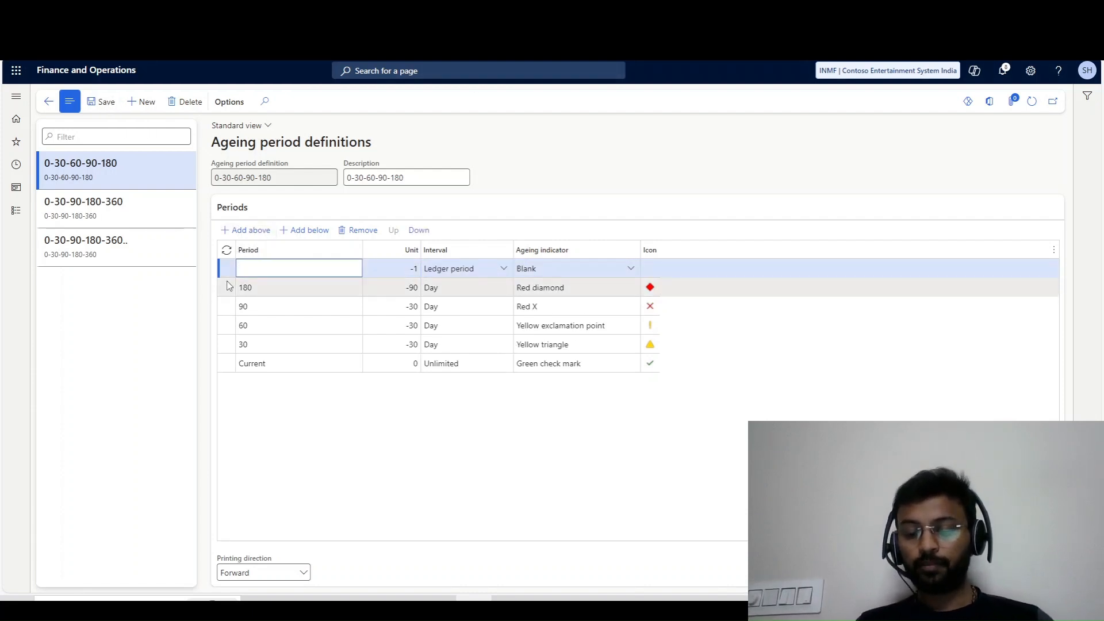
Add a period row above 180 named >180 with the Unlimited interval.
{"action": "type", "text": ">180"}
{"action": "key", "text": "Tab"}
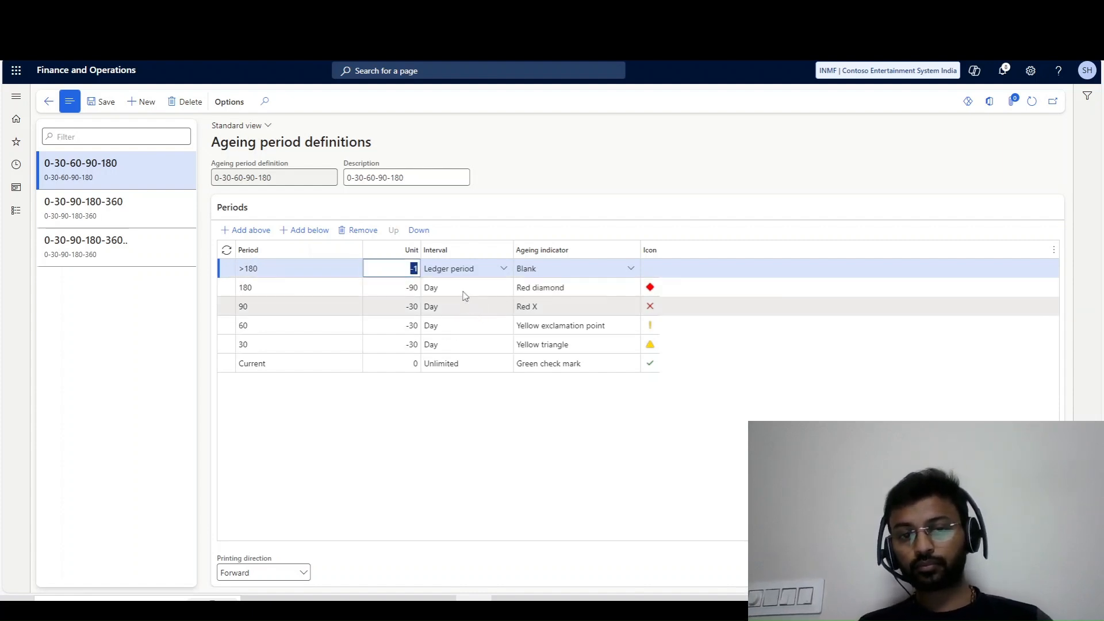
{"action": "left_click", "coordinate": [495, 270]}
{"action": "left_click", "coordinate": [503, 271]}
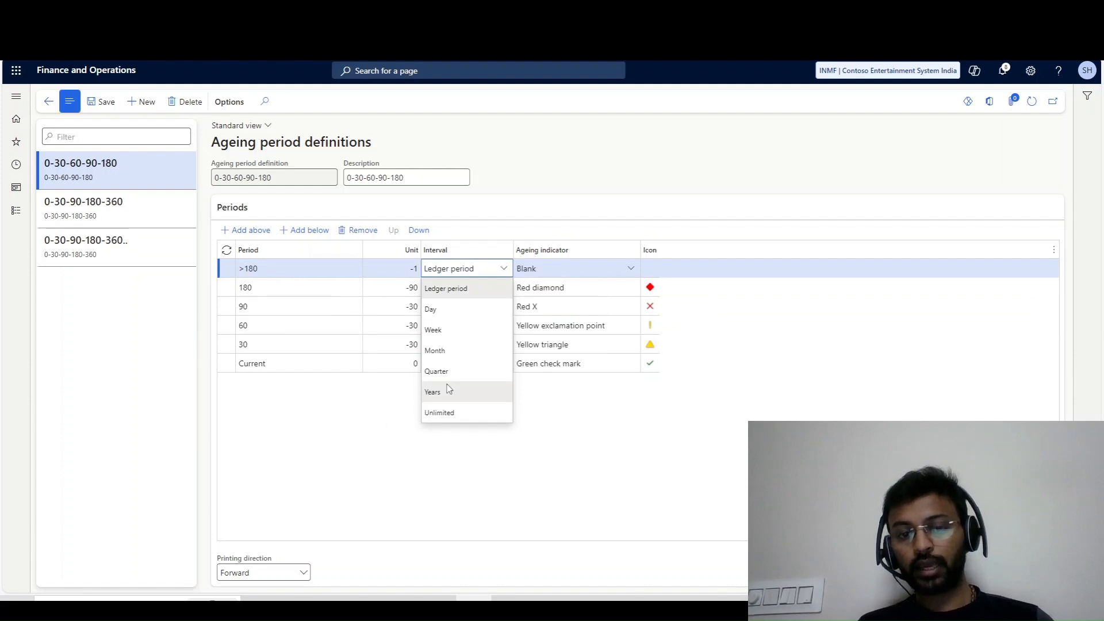
{"action": "left_click", "coordinate": [441, 411]}
Examine the units and intervals of the Current, 30 and 60 period rows in the completed definition.
{"action": "left_click_drag", "start_coordinate": [216, 144], "coordinate": [484, 153]}
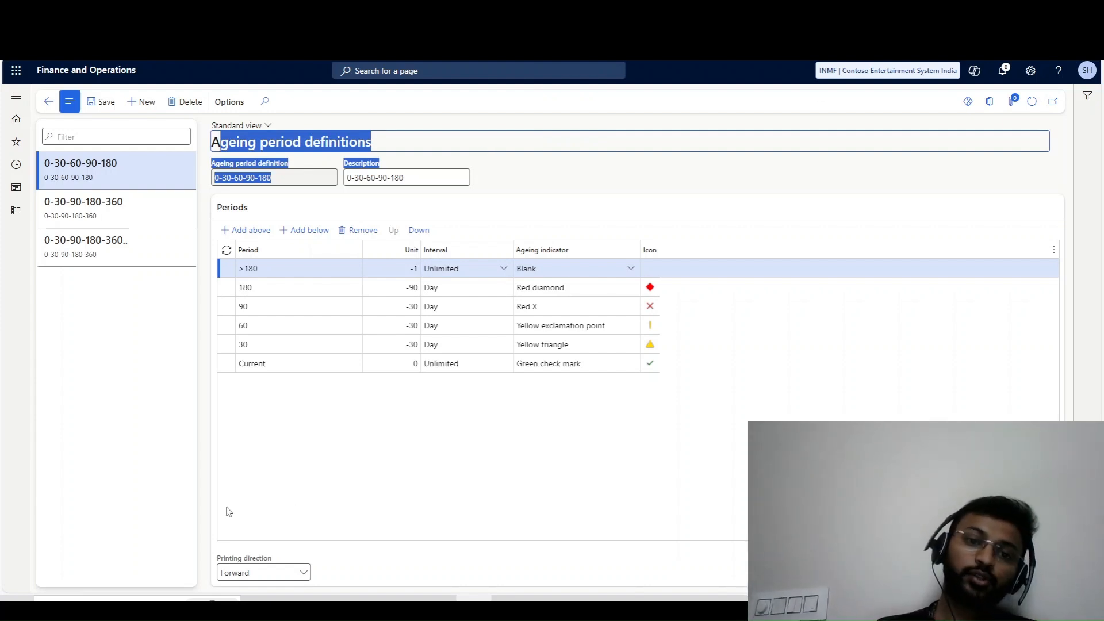
{"action": "left_click", "coordinate": [373, 401]}
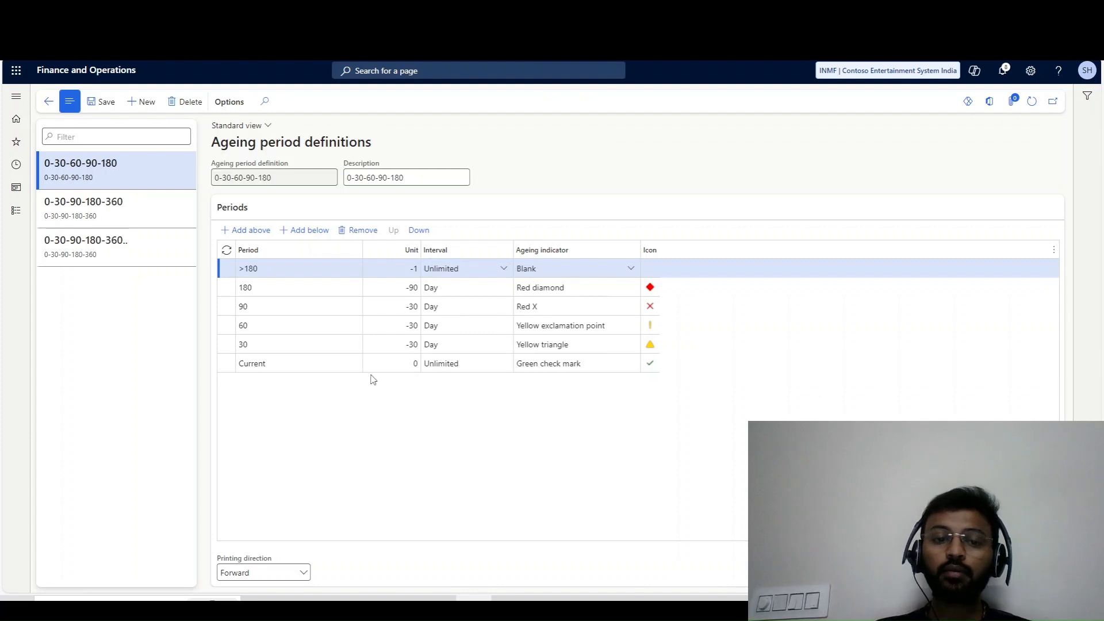
{"action": "left_click", "coordinate": [273, 367]}
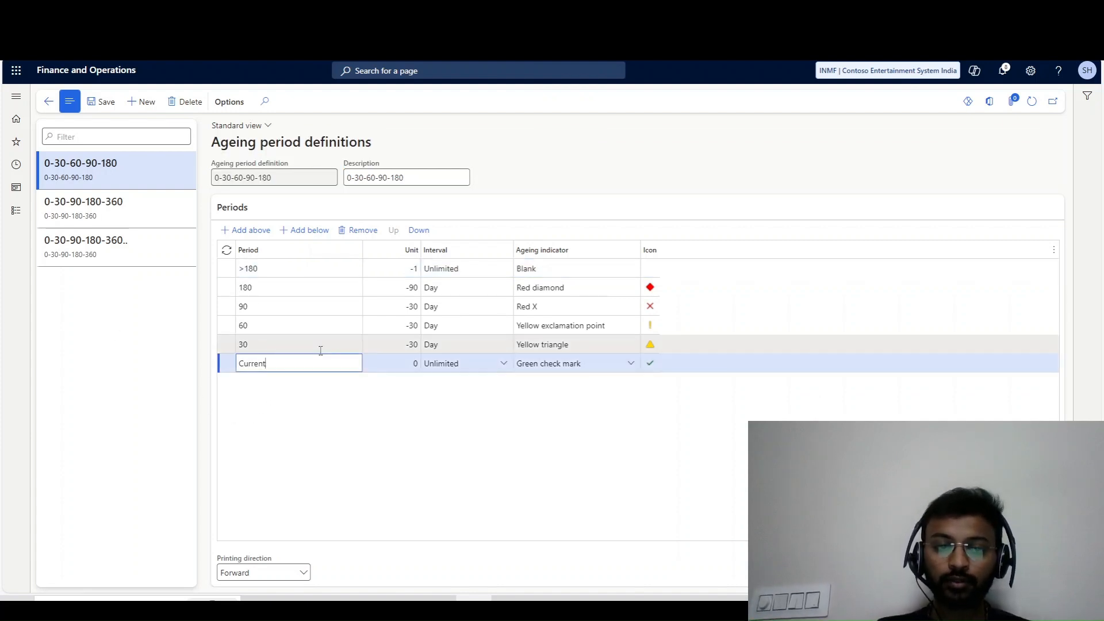
{"action": "left_click_drag", "start_coordinate": [416, 377], "coordinate": [170, 375]}
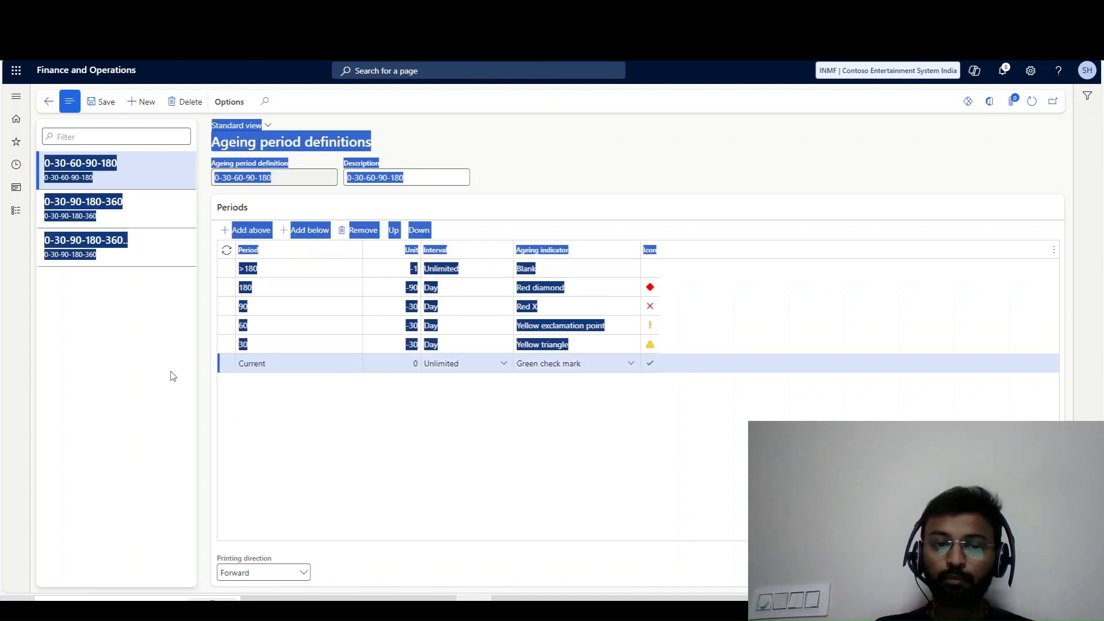
{"action": "left_click", "coordinate": [353, 465]}
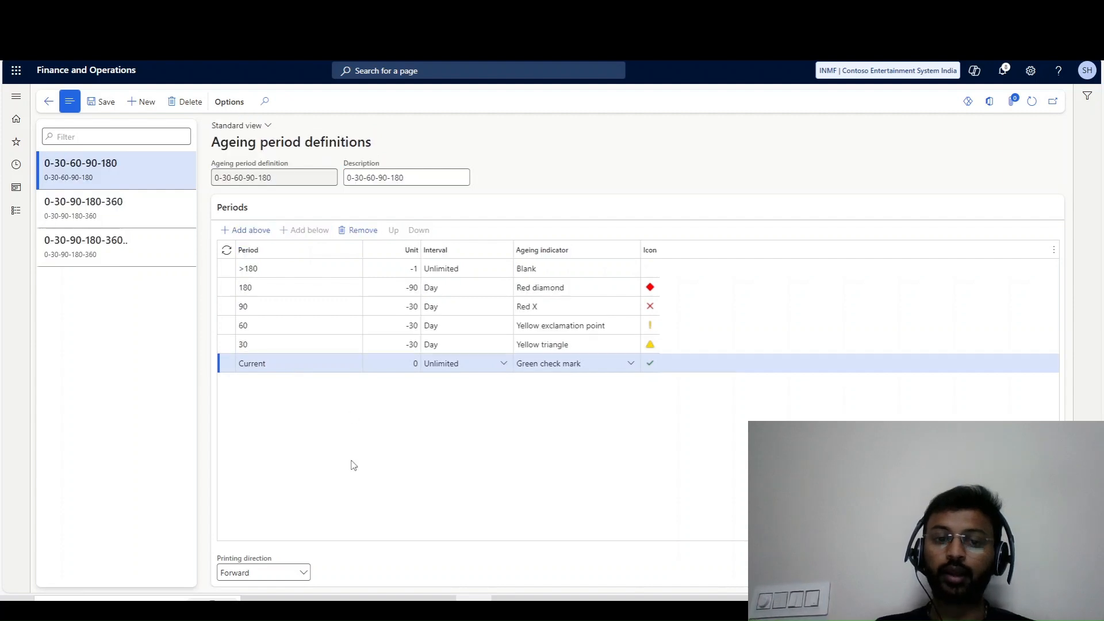
{"action": "left_click", "coordinate": [275, 363]}
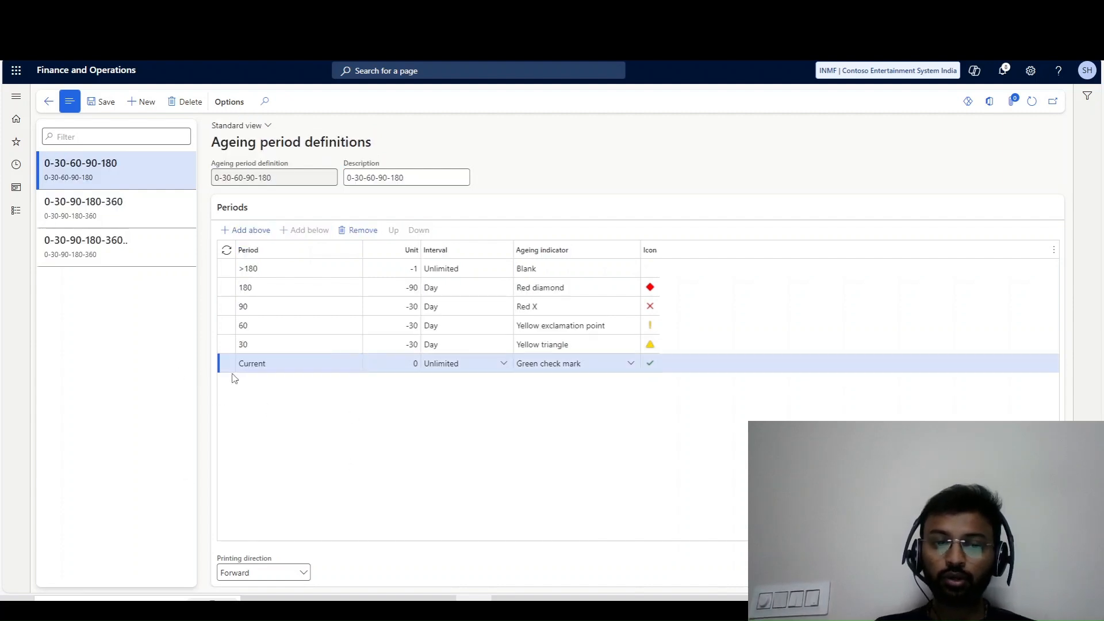
{"action": "left_click", "coordinate": [261, 350]}
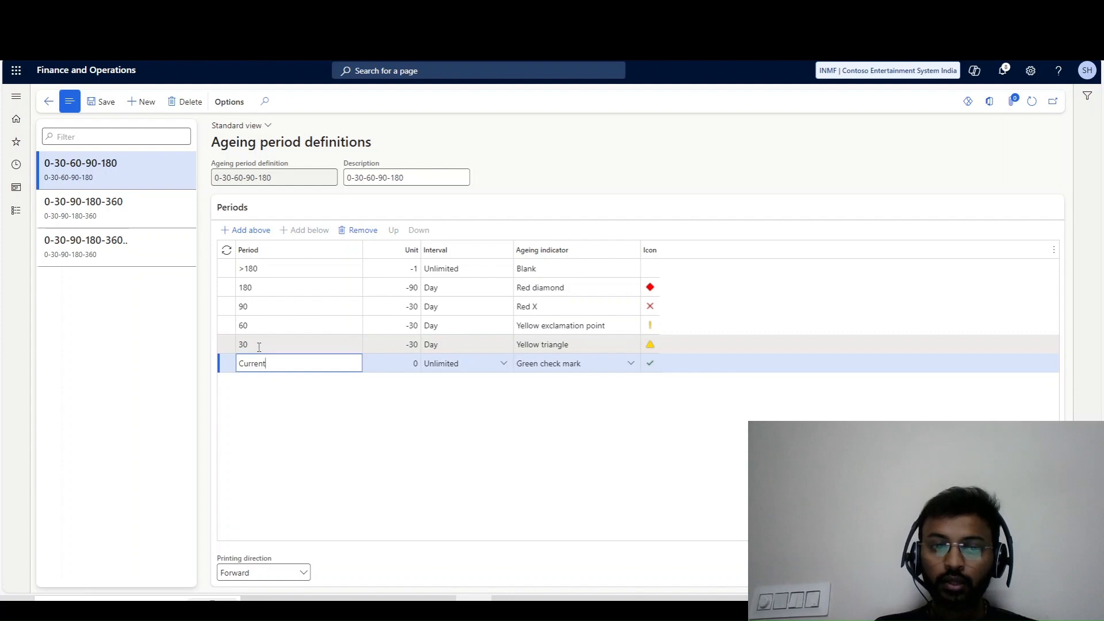
{"action": "left_click", "coordinate": [254, 368]}
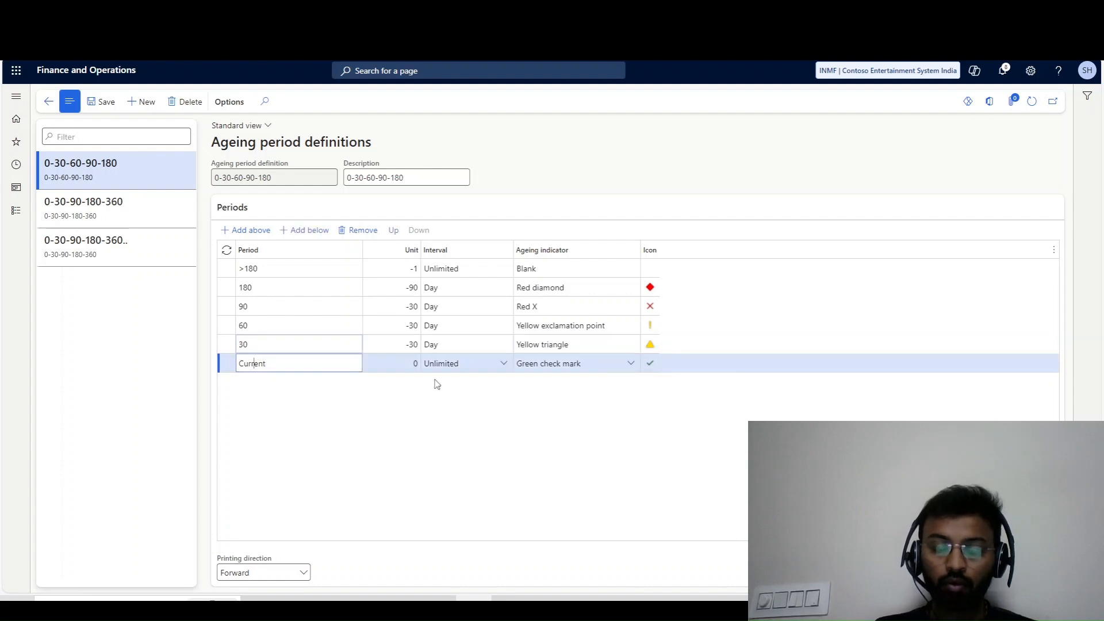
{"action": "left_click", "coordinate": [400, 345]}
{"action": "left_click", "coordinate": [258, 329]}
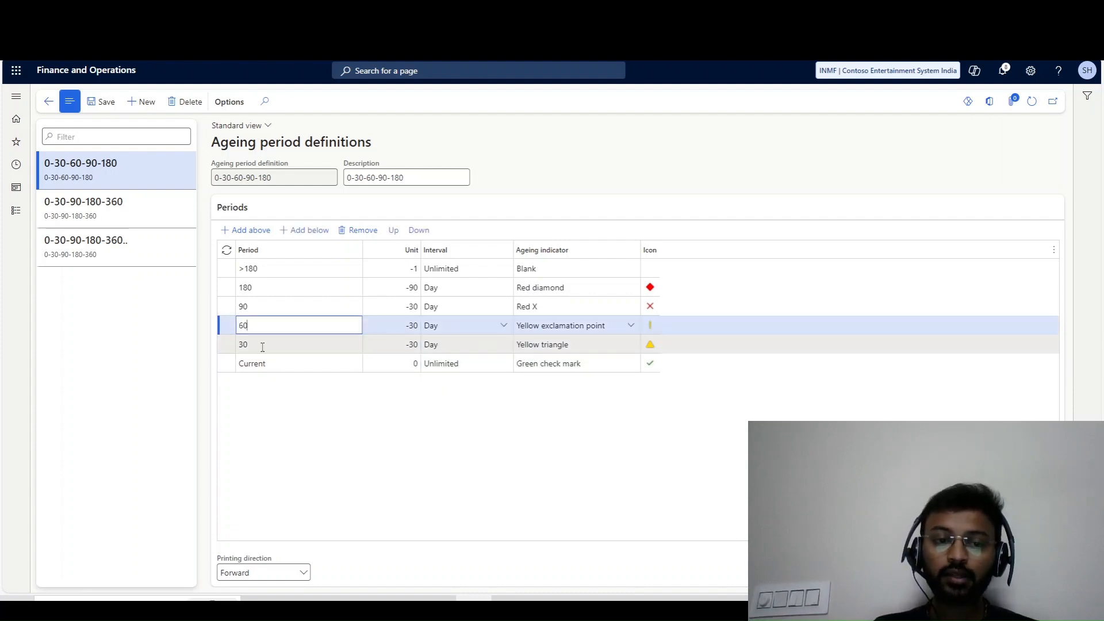
{"action": "left_click", "coordinate": [259, 344]}
{"action": "double_click", "coordinate": [412, 326]}
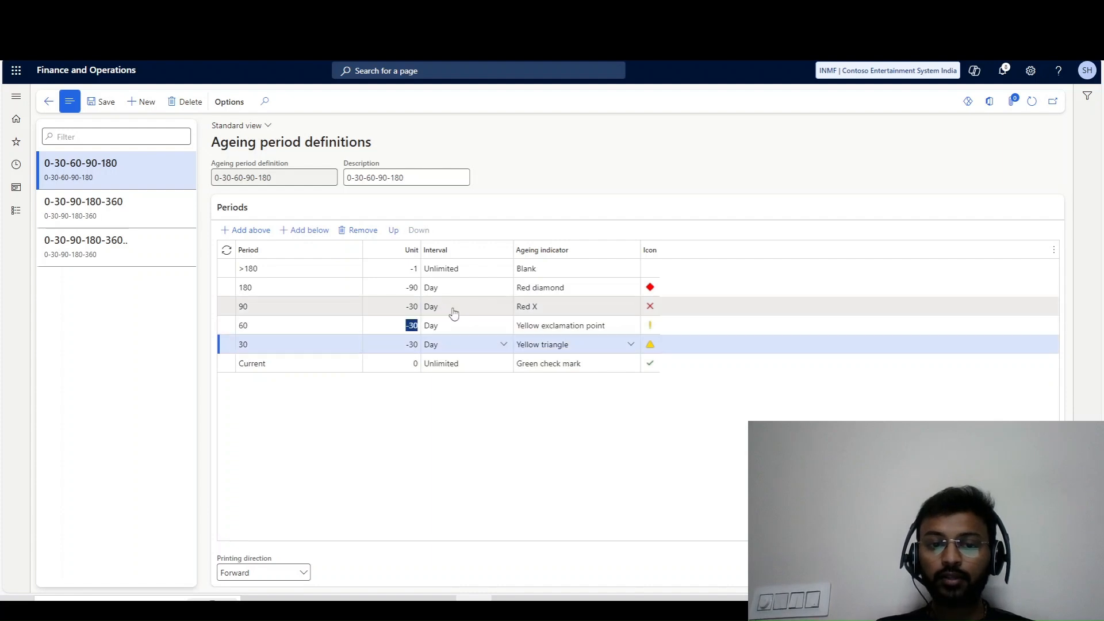
{"action": "left_click", "coordinate": [442, 334]}
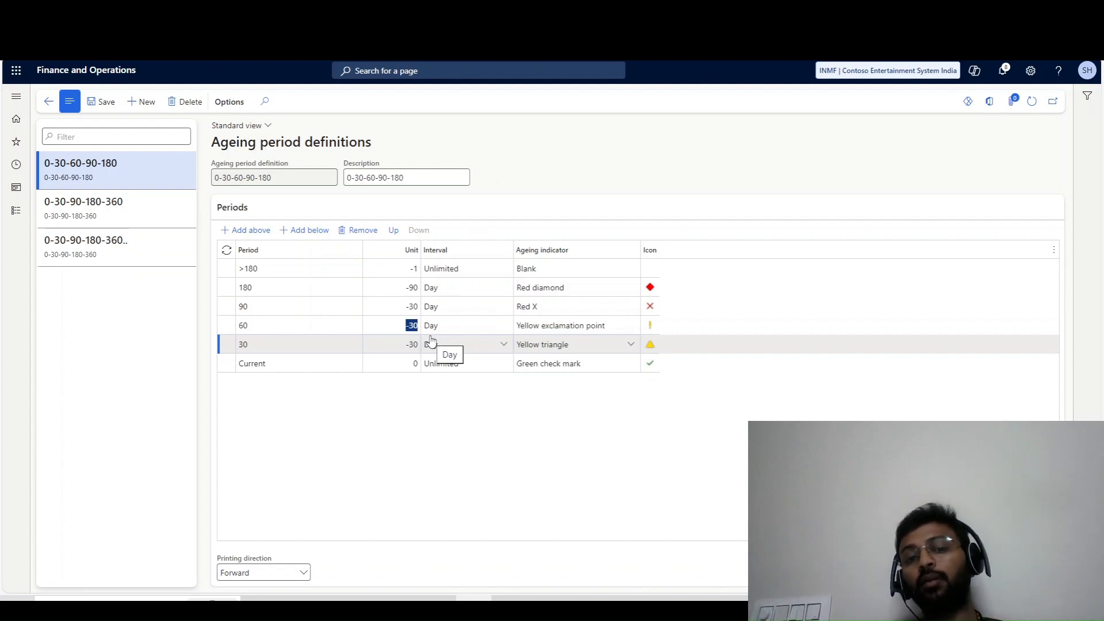
{"action": "left_click", "coordinate": [104, 102]}
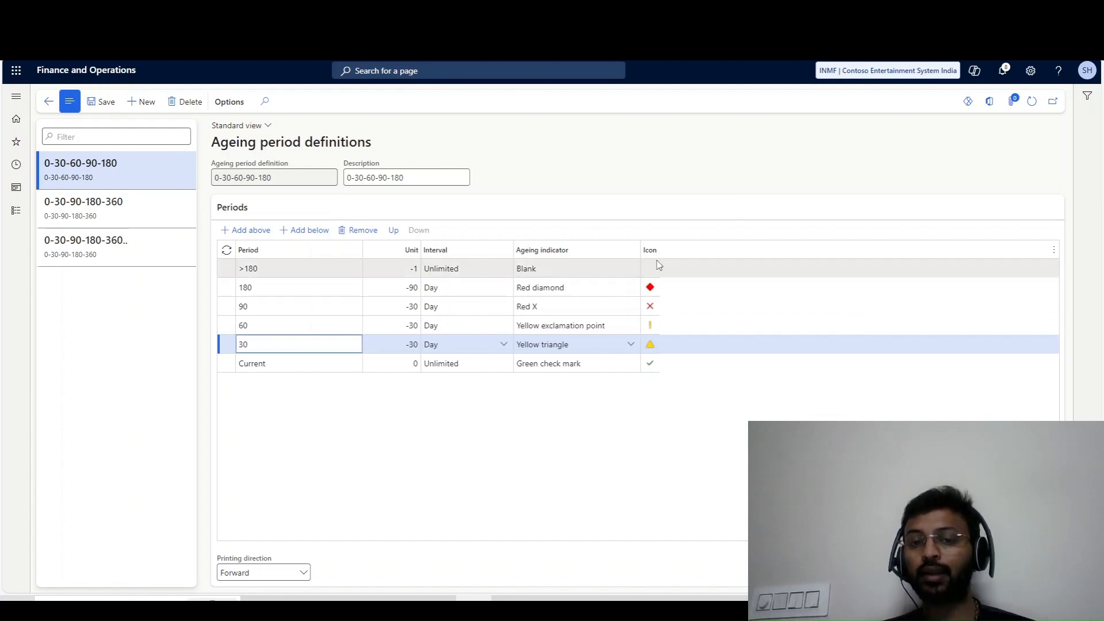
{"action": "left_click", "coordinate": [609, 364]}
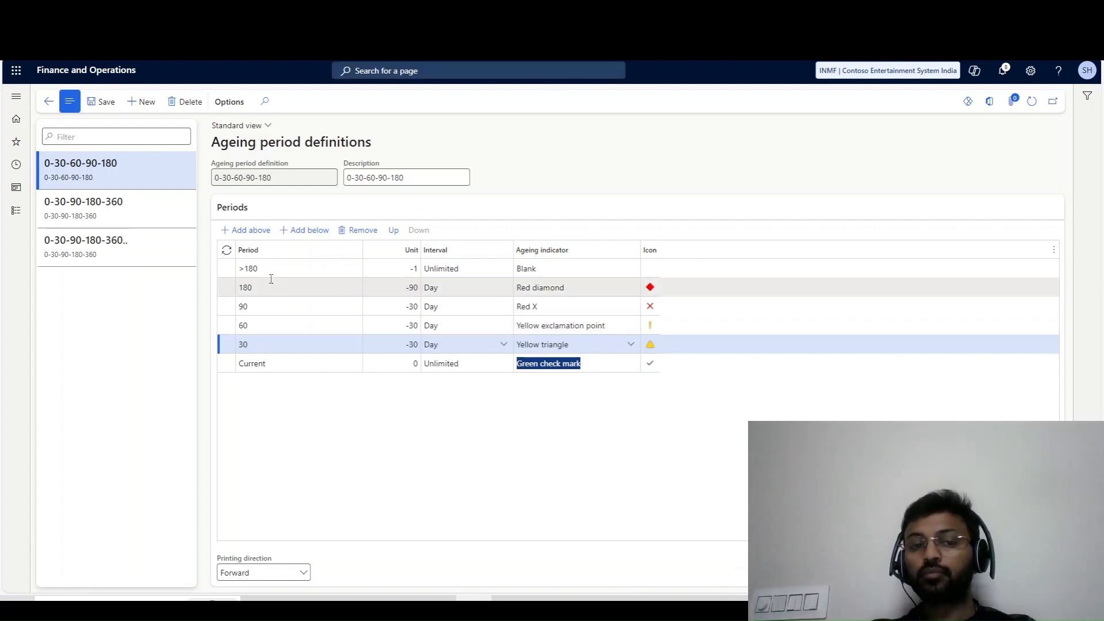
Set the ageing indicator of the >180 period to Red diamond and that of the 180 period to Red X.
{"action": "left_click", "coordinate": [577, 272]}
{"action": "left_click", "coordinate": [630, 269]}
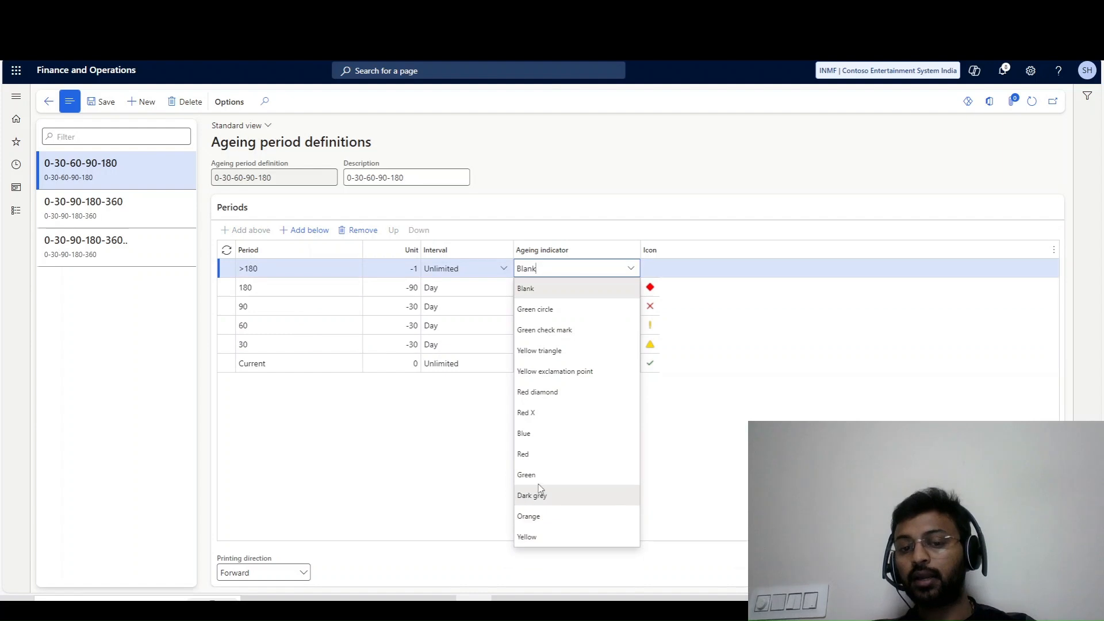
{"action": "left_click", "coordinate": [540, 392]}
{"action": "left_click", "coordinate": [631, 288]}
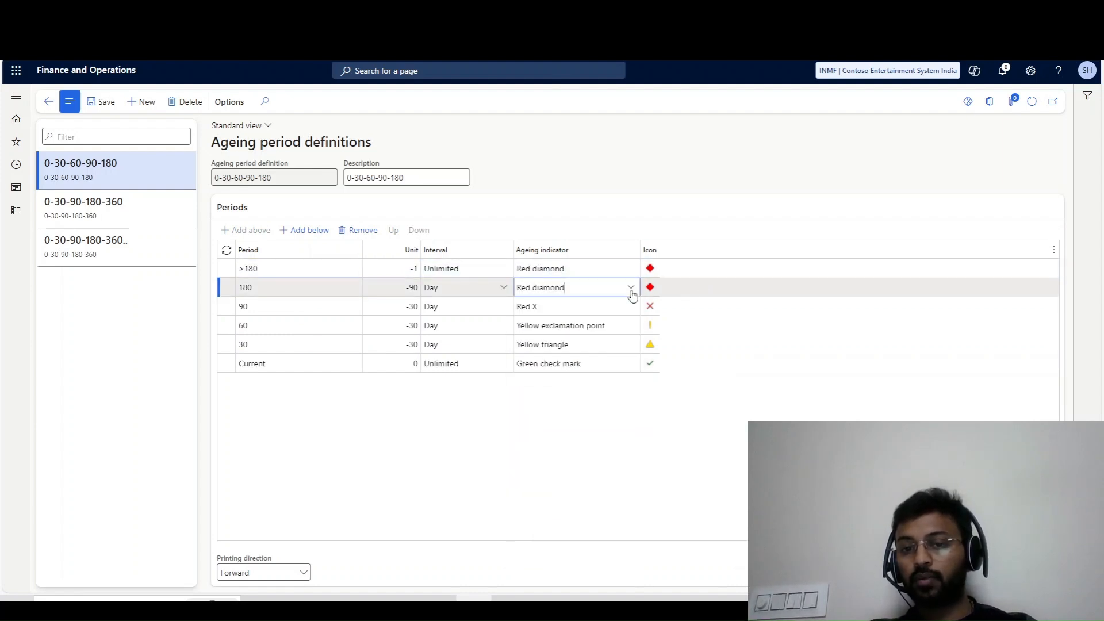
{"action": "left_click", "coordinate": [631, 288]}
{"action": "left_click", "coordinate": [535, 432]}
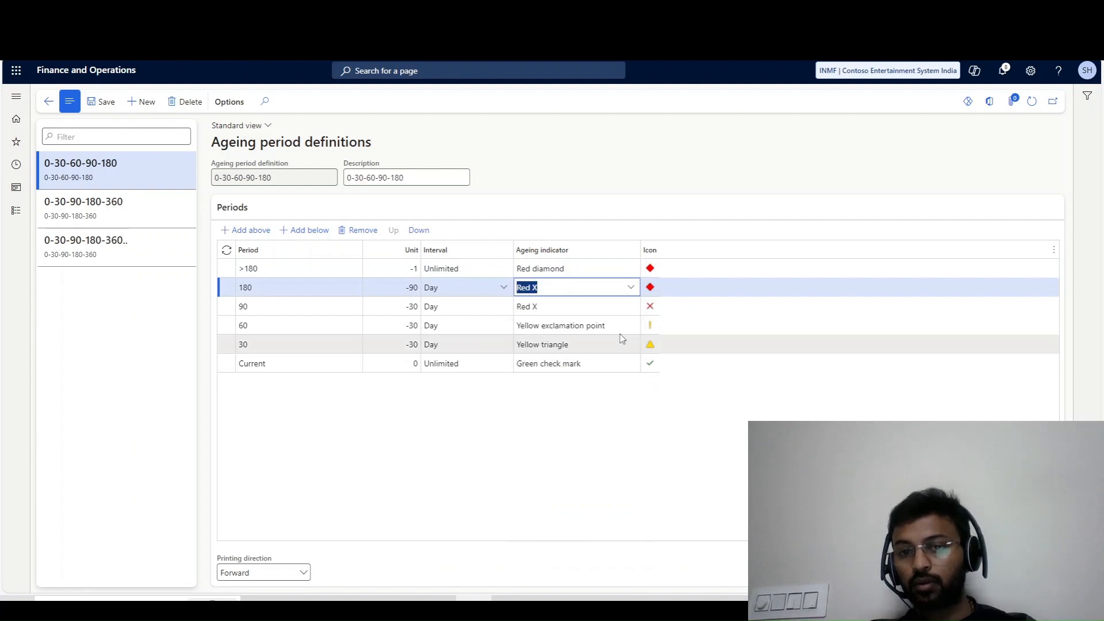
Change the ageing indicator of the 90 period to Orange and commit the row.
{"action": "left_click", "coordinate": [620, 306]}
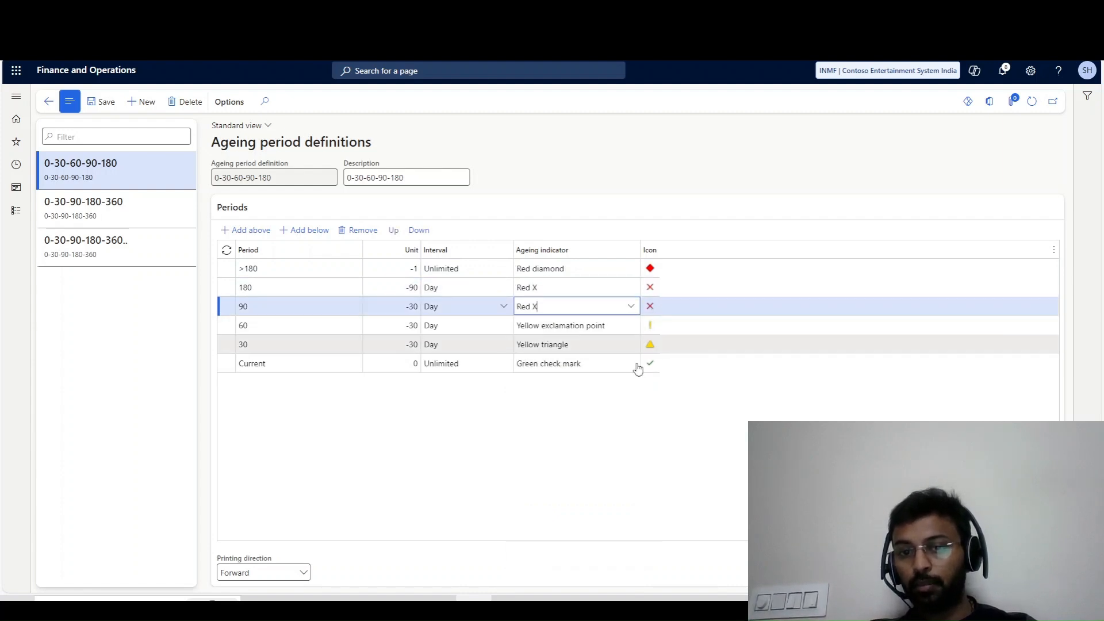
{"action": "left_click", "coordinate": [631, 306]}
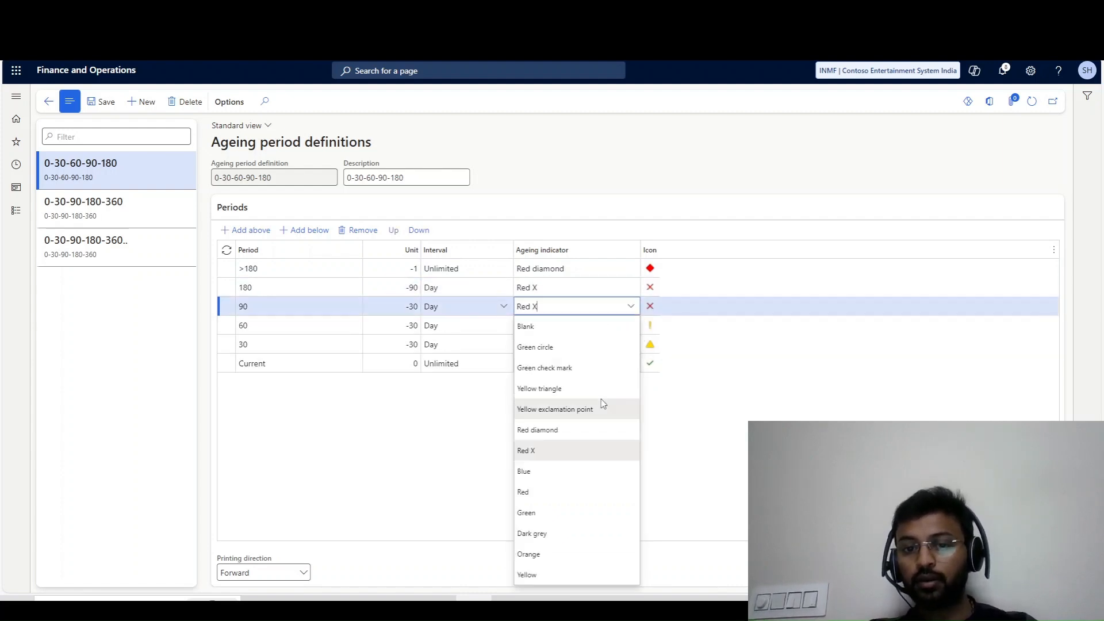
{"action": "left_click", "coordinate": [562, 554]}
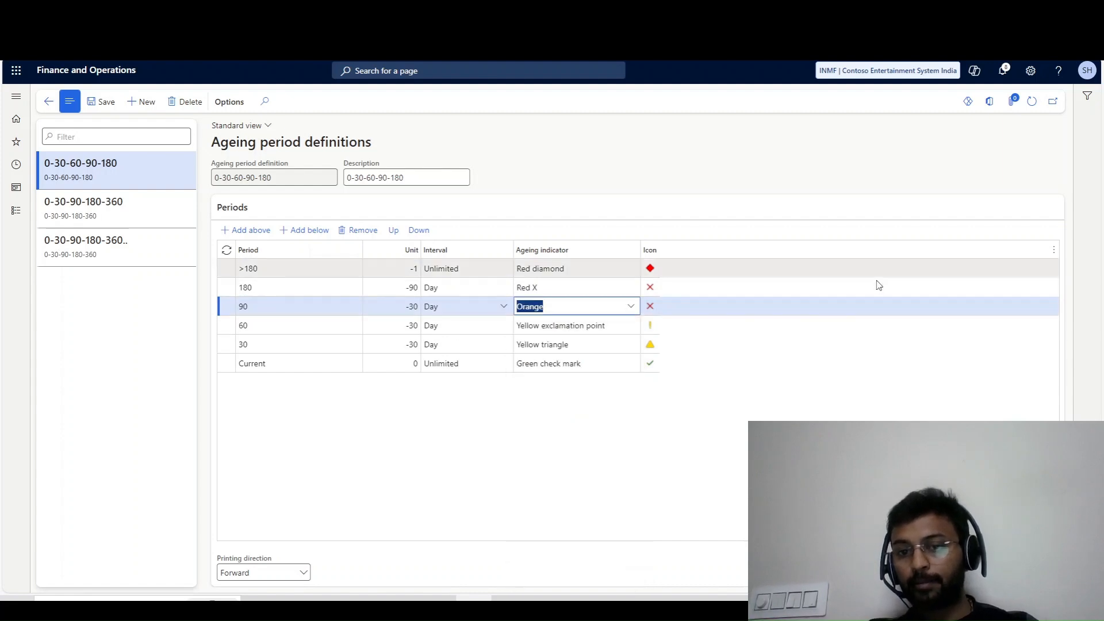
{"action": "left_click", "coordinate": [794, 269]}
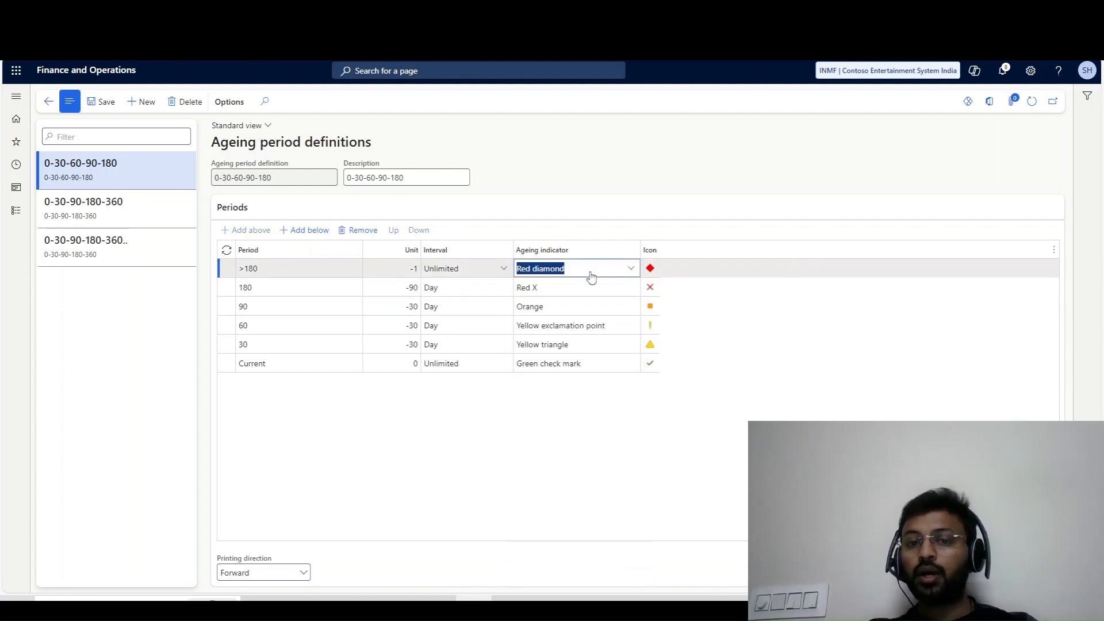
{"action": "left_click", "coordinate": [592, 276]}
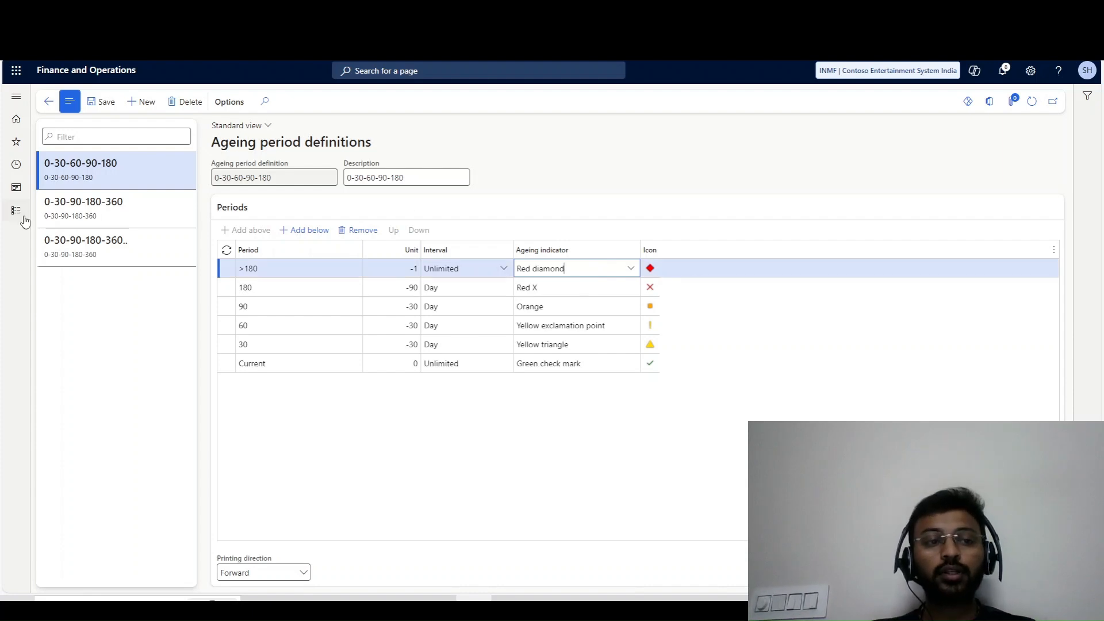
{"action": "left_click", "coordinate": [83, 254]}
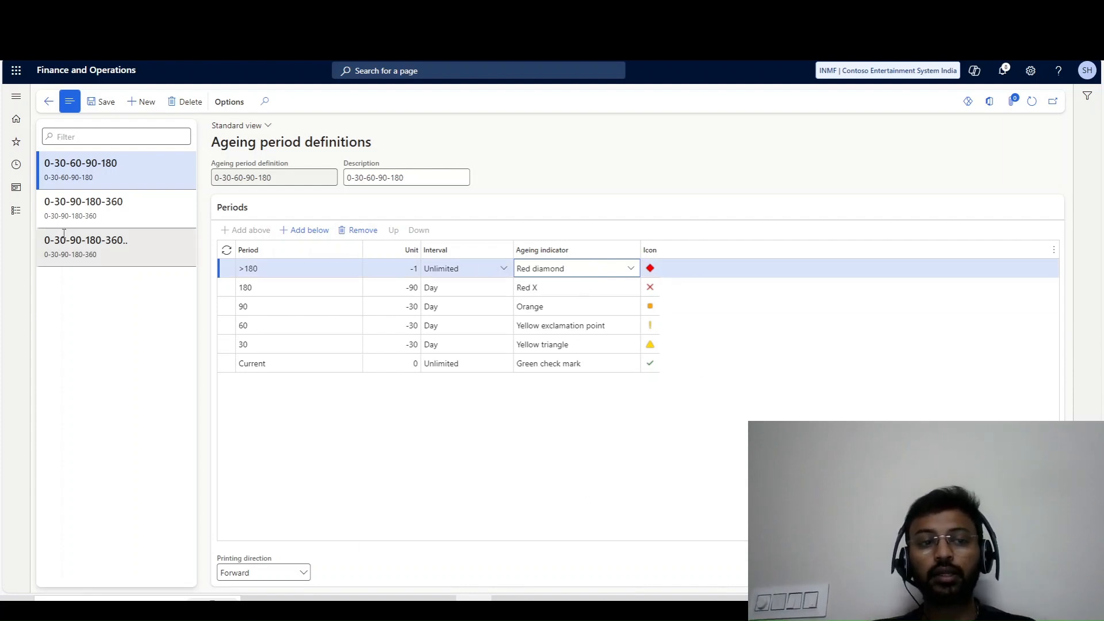
{"action": "left_click", "coordinate": [80, 210]}
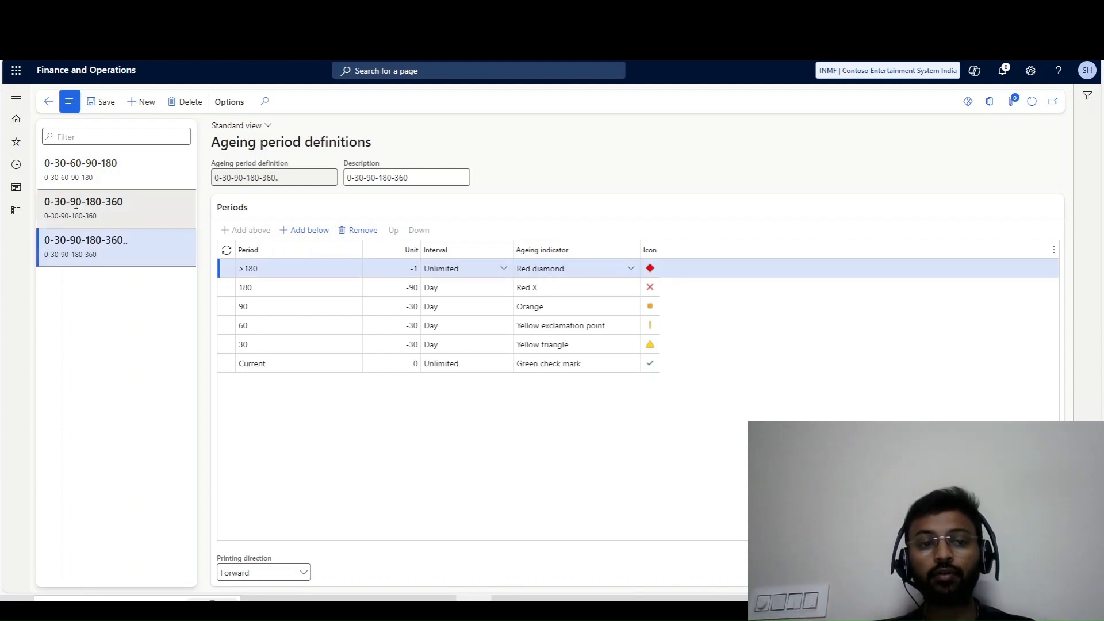
{"action": "left_click", "coordinate": [71, 175]}
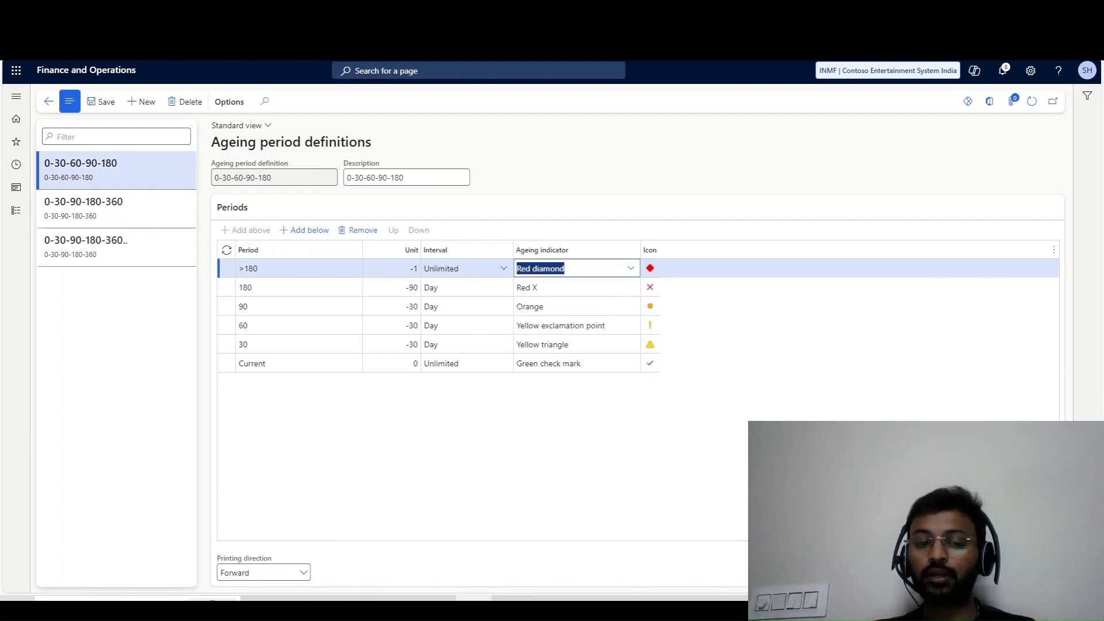
{"action": "left_click", "coordinate": [303, 575]}
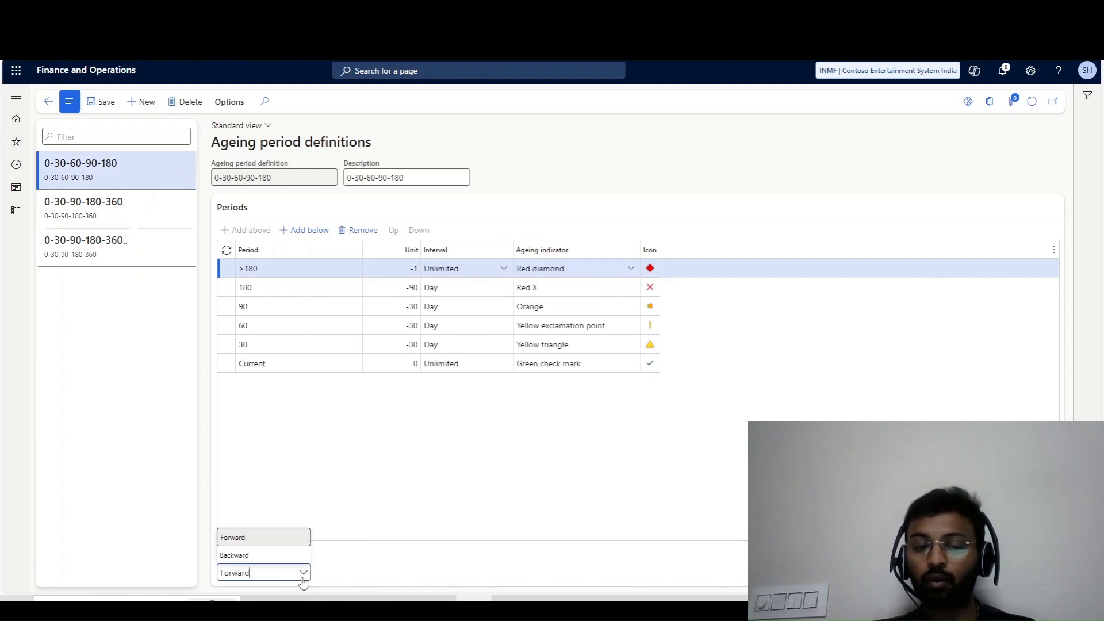
{"action": "left_click", "coordinate": [303, 578]}
{"action": "left_click", "coordinate": [128, 199]}
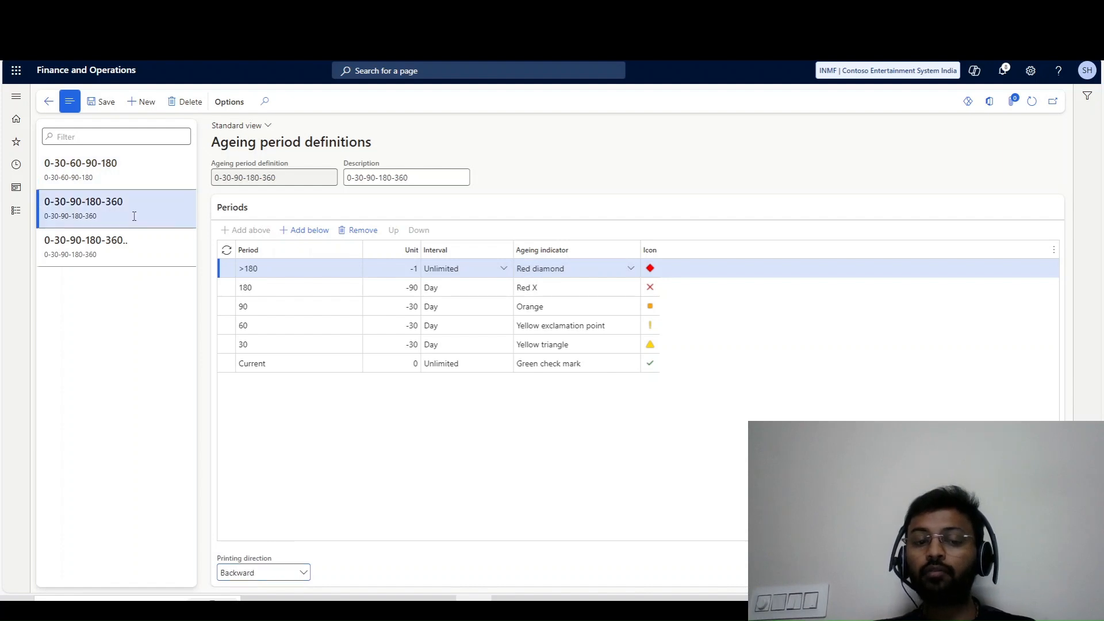
{"action": "left_click", "coordinate": [86, 168]}
{"action": "left_click", "coordinate": [97, 242]}
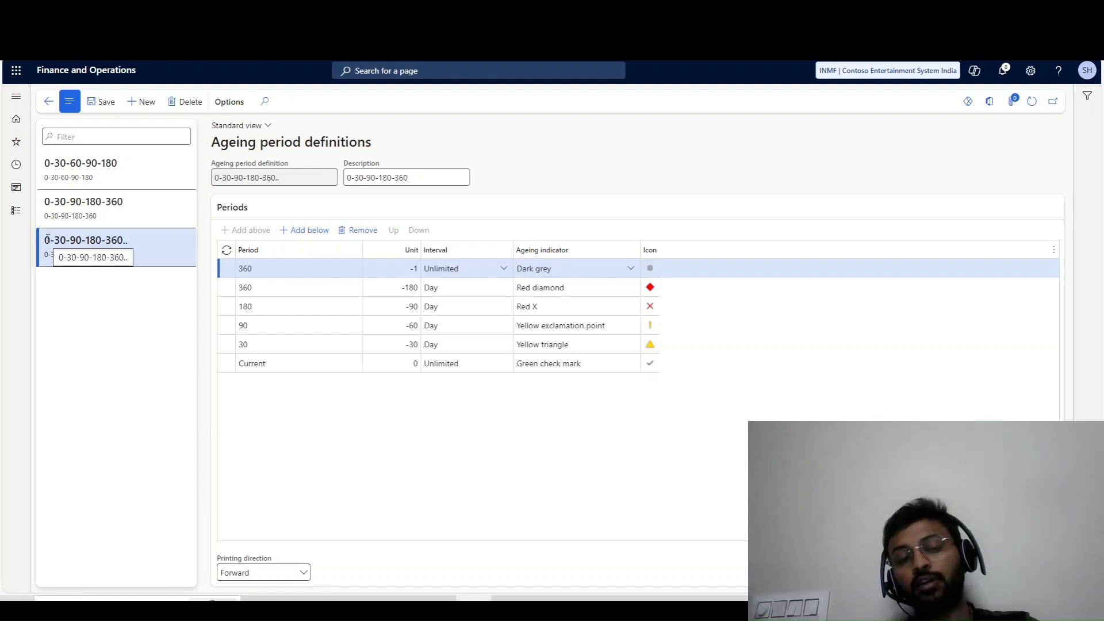
Open the Vendor ageing report from the Accounts payable enquiries and reports.
{"action": "left_click", "coordinate": [17, 211]}
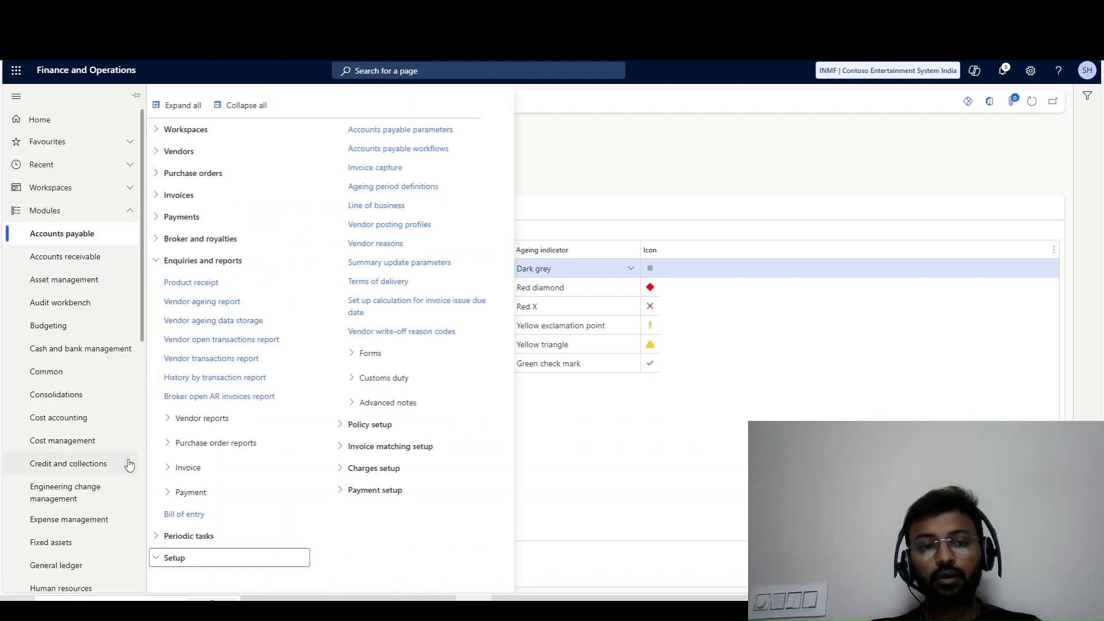
{"action": "left_click", "coordinate": [202, 312]}
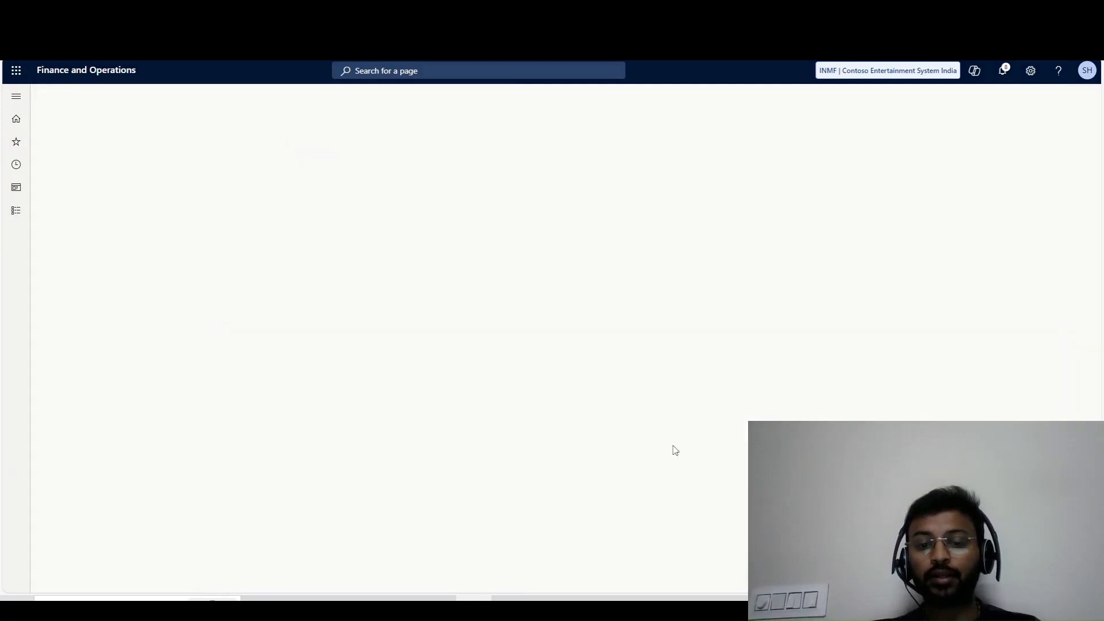
Switch to the Excel vendor aging sheet, clear the period notes in I26:J31 and return to cell A1.
{"action": "key", "text": "alt+Tab"}
{"action": "left_click", "coordinate": [463, 477]}
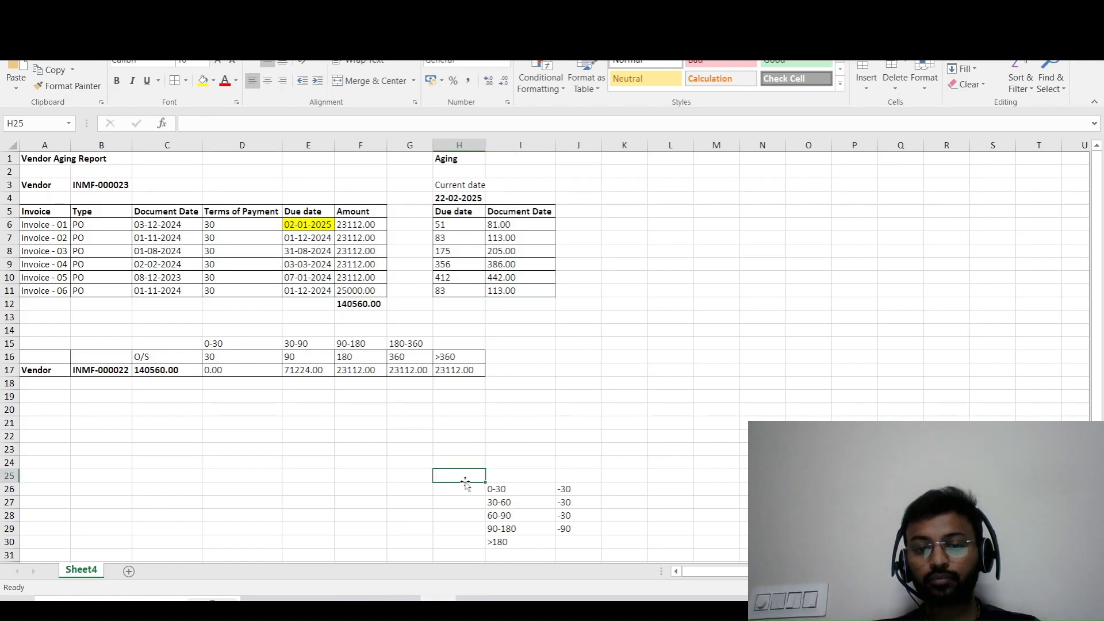
{"action": "left_click_drag", "start_coordinate": [482, 482], "coordinate": [579, 553]}
{"action": "key", "text": "Escape"}
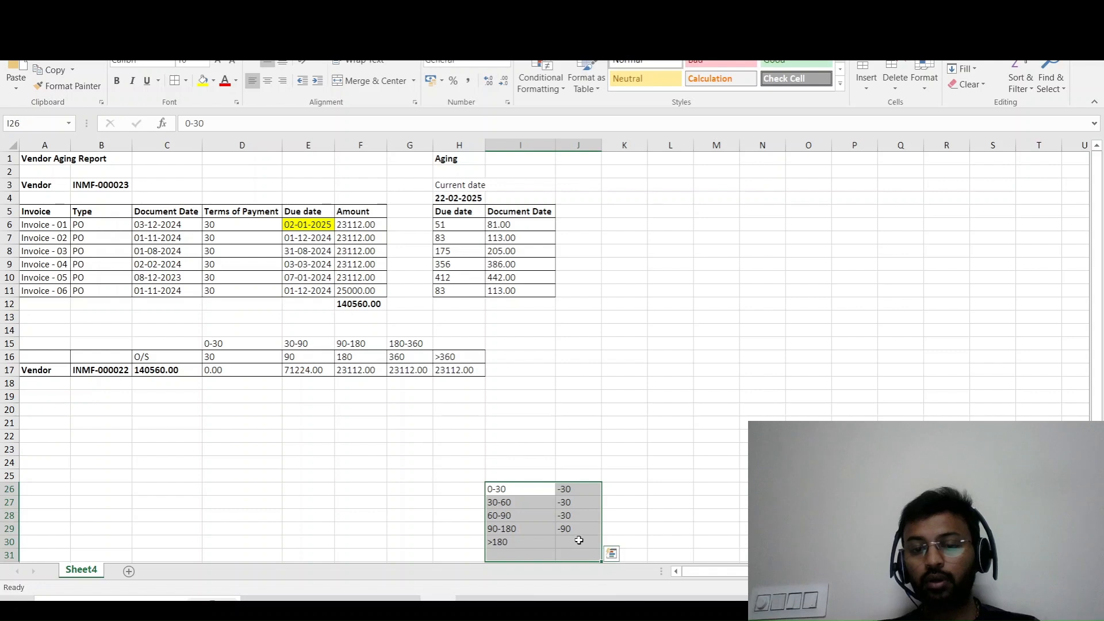
{"action": "key", "text": "Delete"}
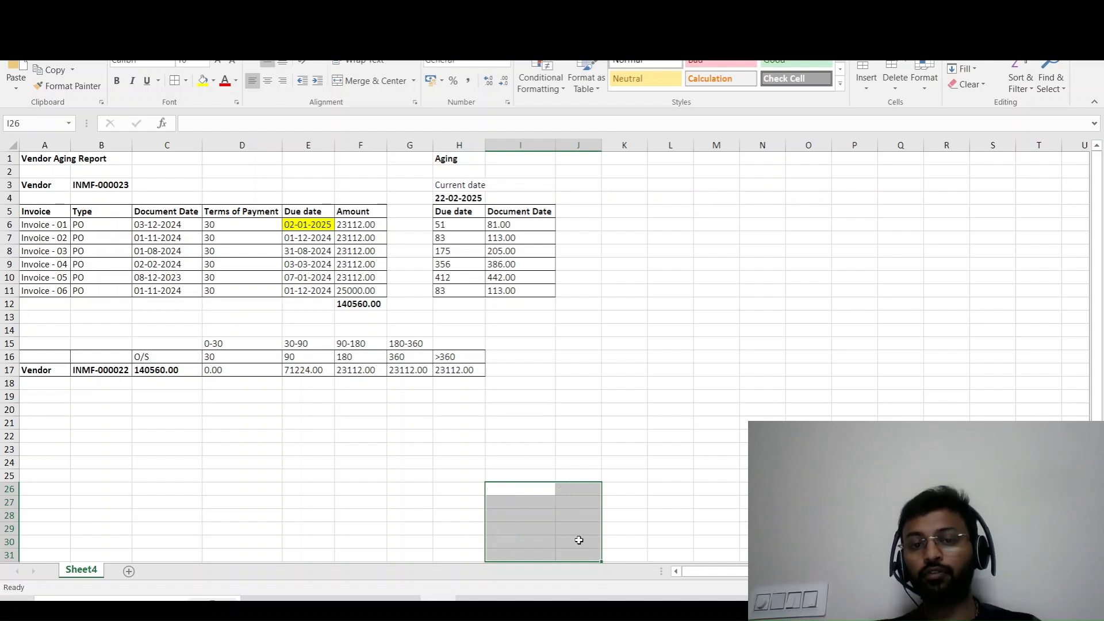
{"action": "key", "text": "ctrl+Home"}
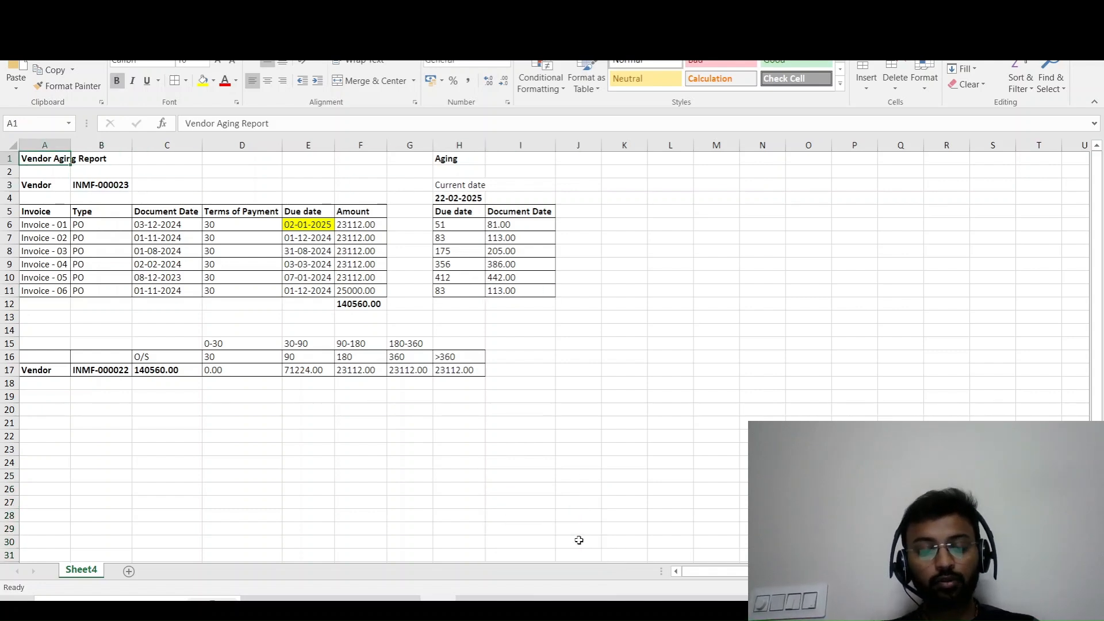
Switch to Finance and Operations and examine the invoice date, posting date and due date fields of the Tata Motors vendor invoice.
{"action": "key", "text": "alt+Tab"}
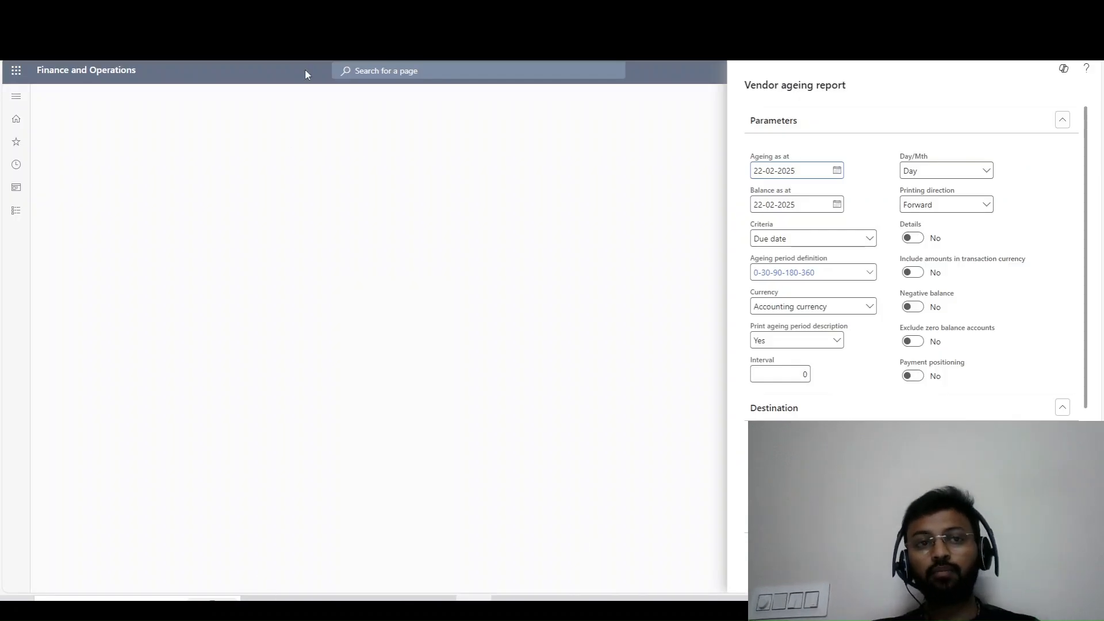
{"action": "right_click", "coordinate": [249, 24]}
{"action": "left_click", "coordinate": [291, 115]}
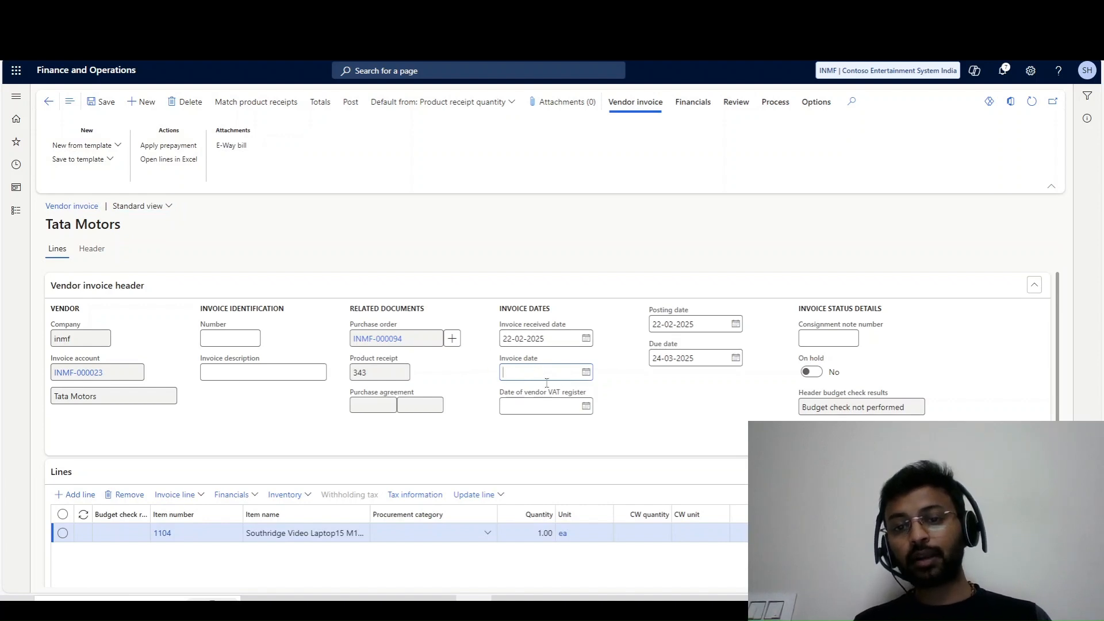
{"action": "left_click", "coordinate": [693, 360]}
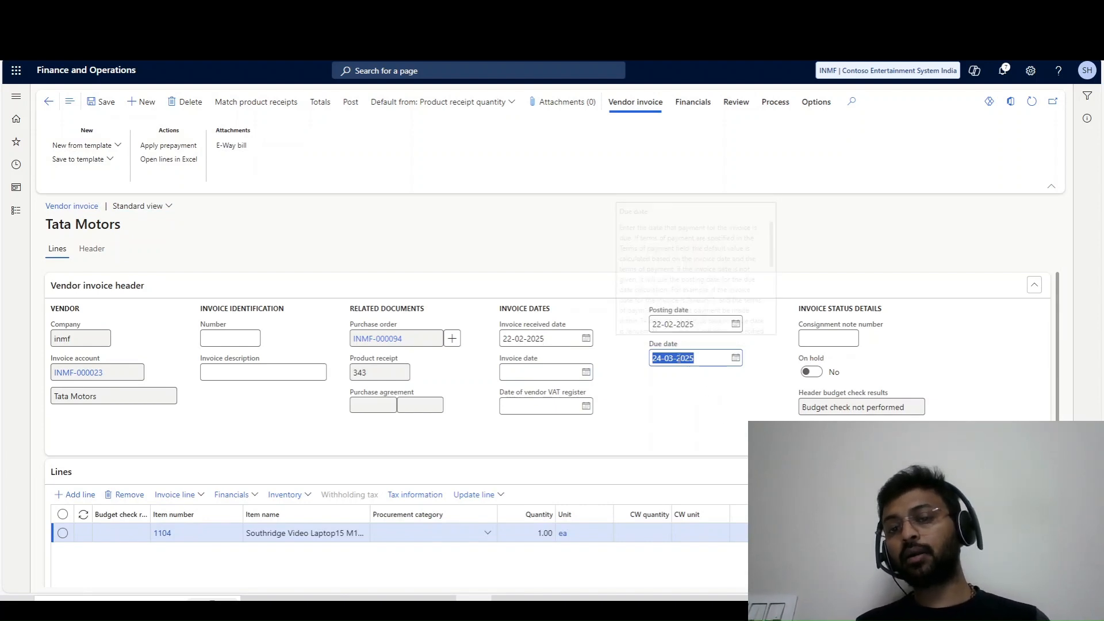
{"action": "left_click", "coordinate": [650, 338]}
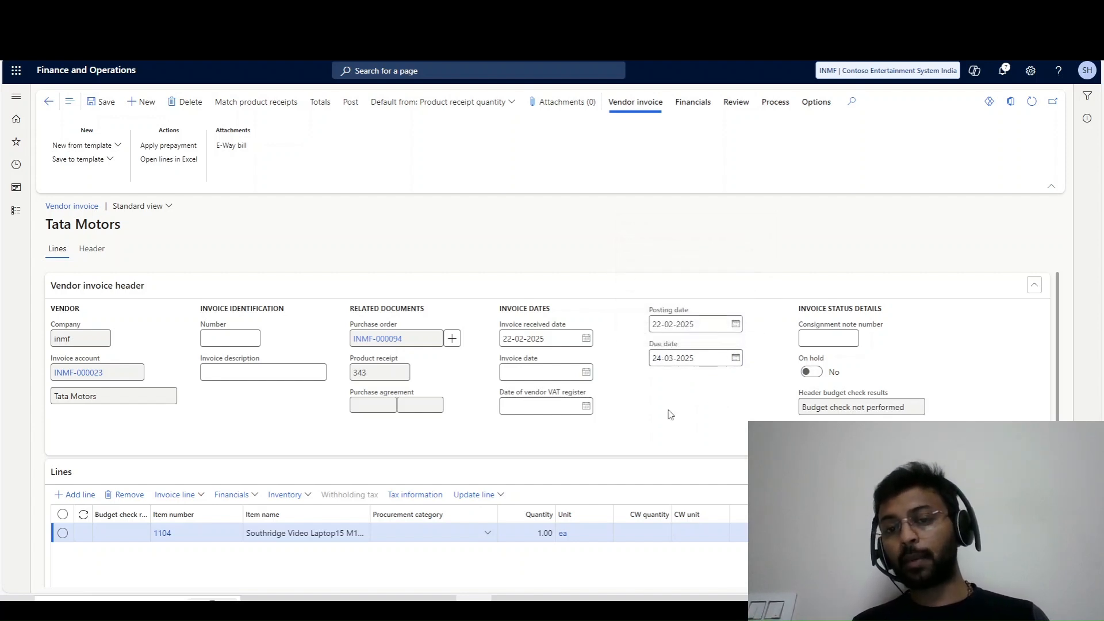
{"action": "left_click", "coordinate": [542, 378]}
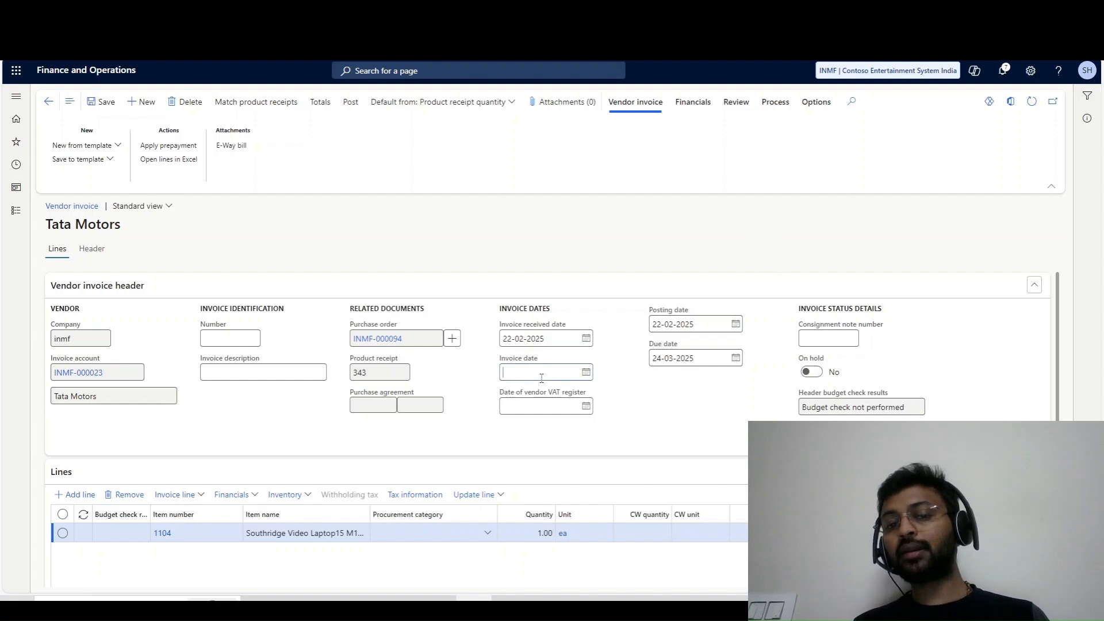
{"action": "left_click", "coordinate": [701, 324]}
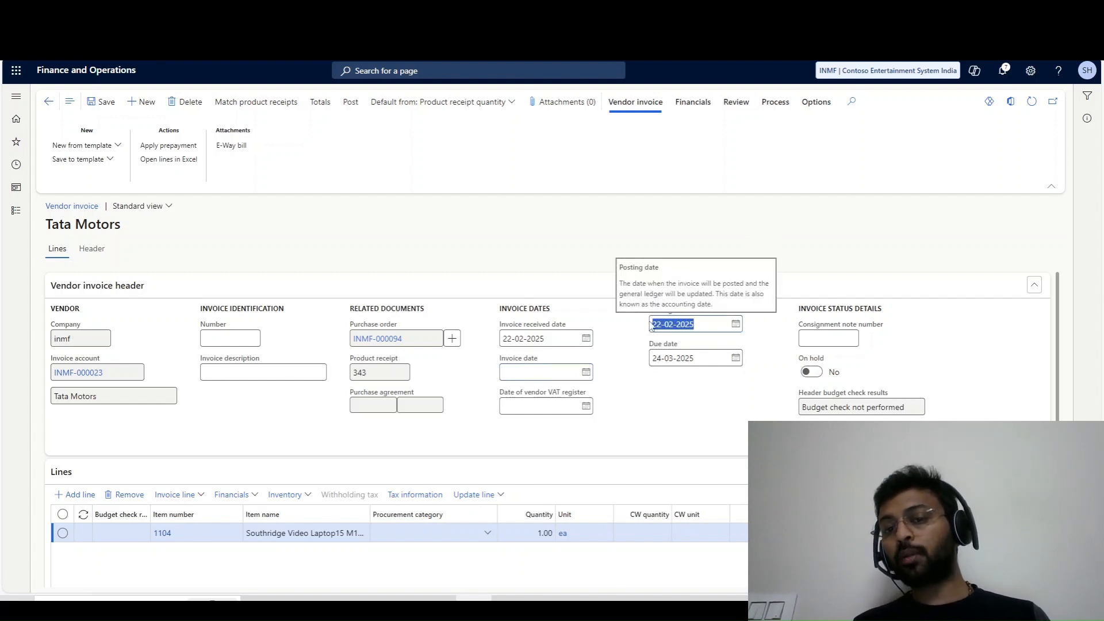
{"action": "left_click", "coordinate": [701, 359]}
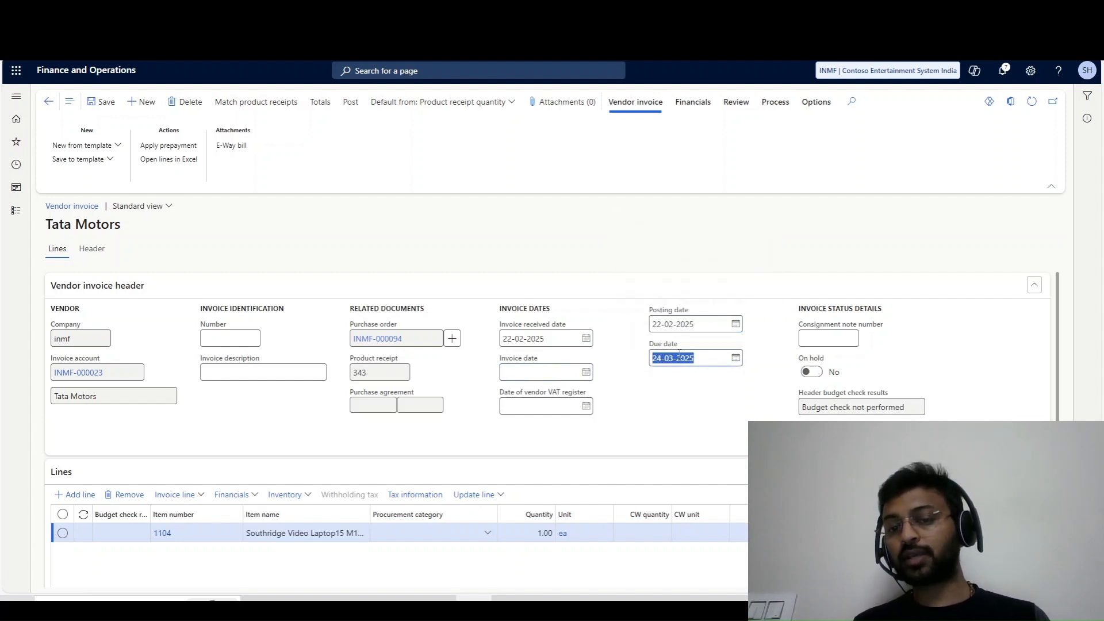
{"action": "left_click_drag", "start_coordinate": [624, 362], "coordinate": [668, 361]}
Switch to the Excel vendor aging sheet and copy the document date 08-12-2023 of Invoice - 05.
{"action": "key", "text": "alt+Tab"}
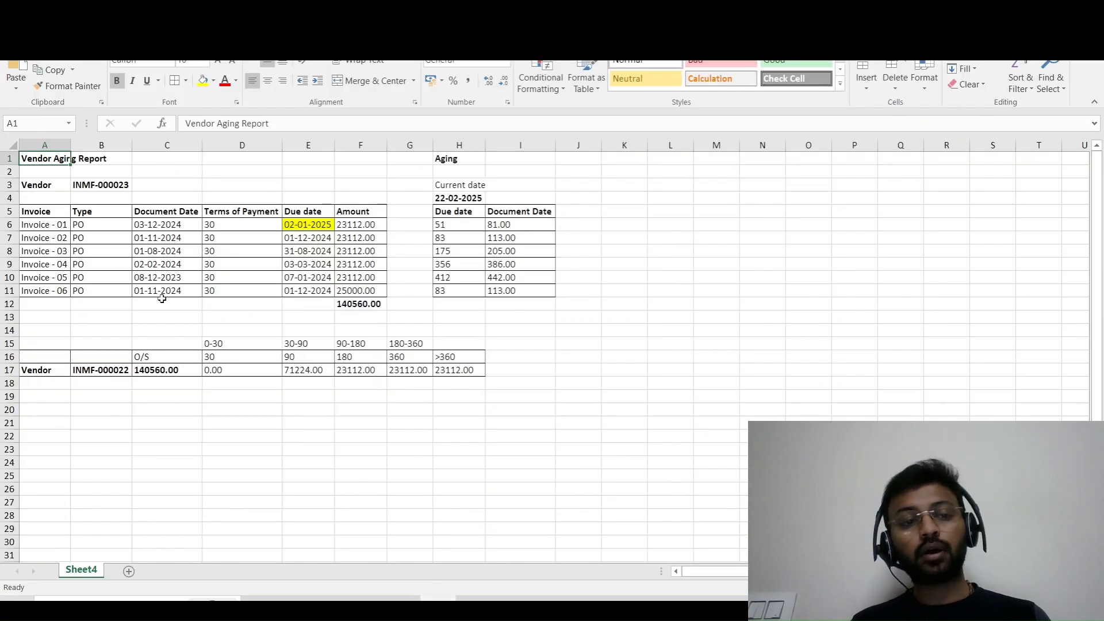
{"action": "left_click", "coordinate": [165, 292]}
{"action": "double_click", "coordinate": [188, 277]}
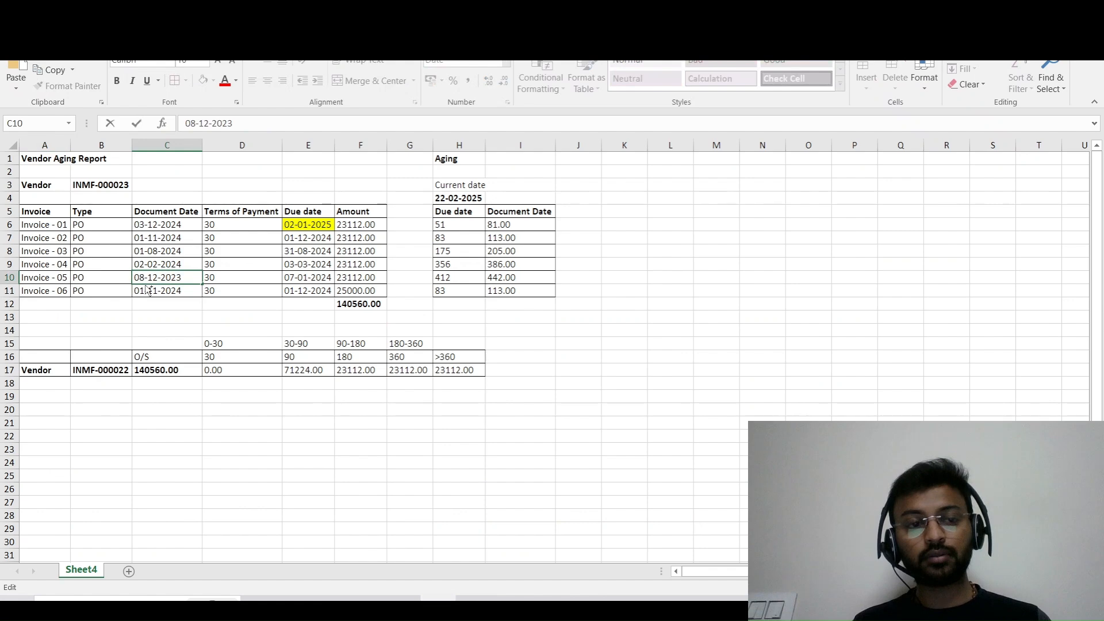
{"action": "left_click_drag", "start_coordinate": [201, 277], "coordinate": [120, 279]}
{"action": "key", "text": "ctrl+c"}
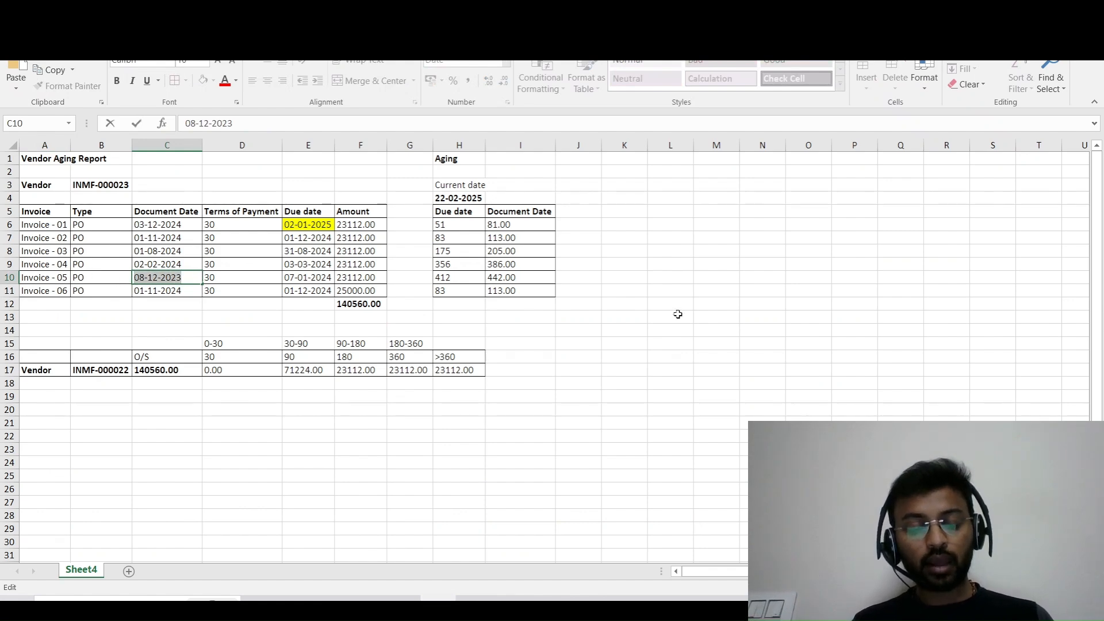
Switch back to the vendor invoice in Finance and Operations and set its invoice date to 08-12-2023.
{"action": "key", "text": "alt+Tab"}
{"action": "left_click", "coordinate": [514, 373]}
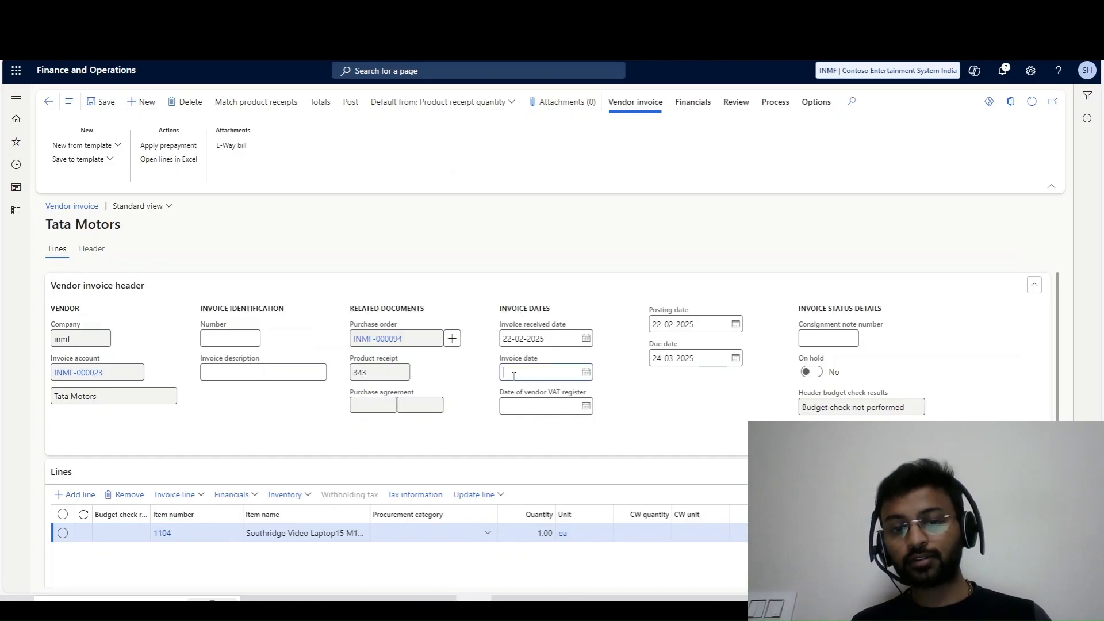
{"action": "key", "text": "ctrl+v"}
{"action": "key", "text": "Tab"}
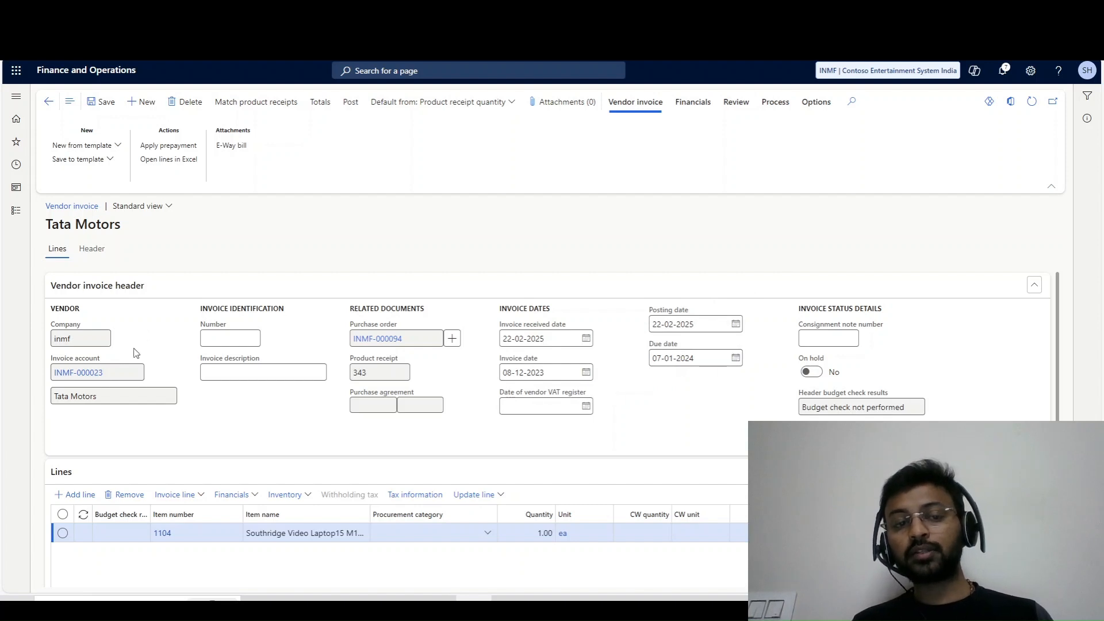
Set the vendor invoice number to Tatat-002 and post the invoice.
{"action": "left_click", "coordinate": [214, 343]}
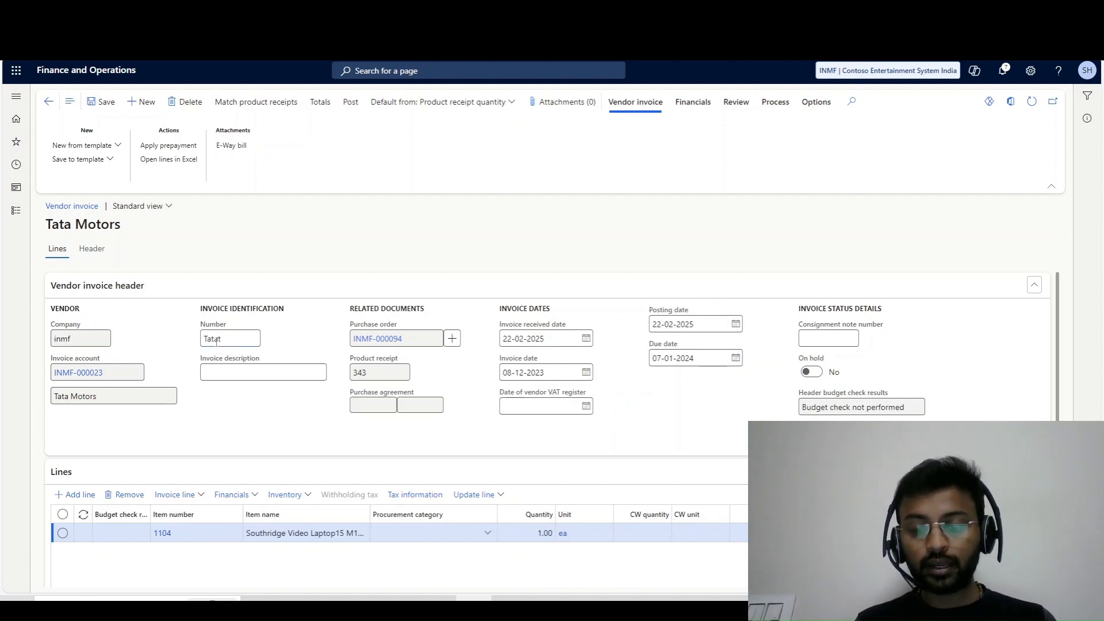
{"action": "type", "text": "Tatat-002"}
{"action": "key", "text": "Tab"}
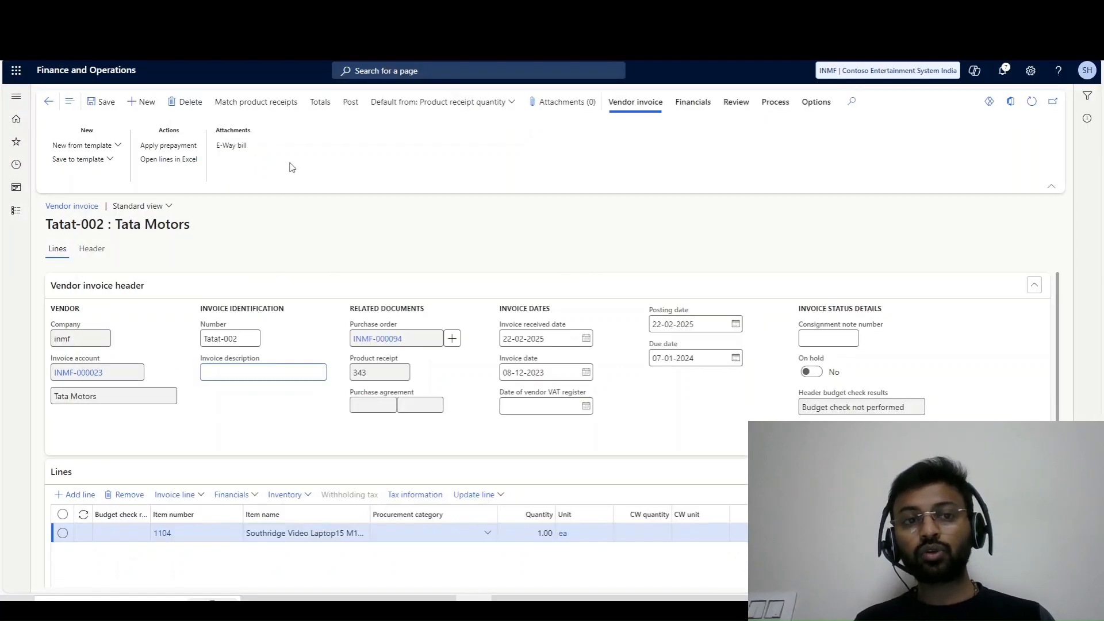
{"action": "left_click", "coordinate": [350, 102]}
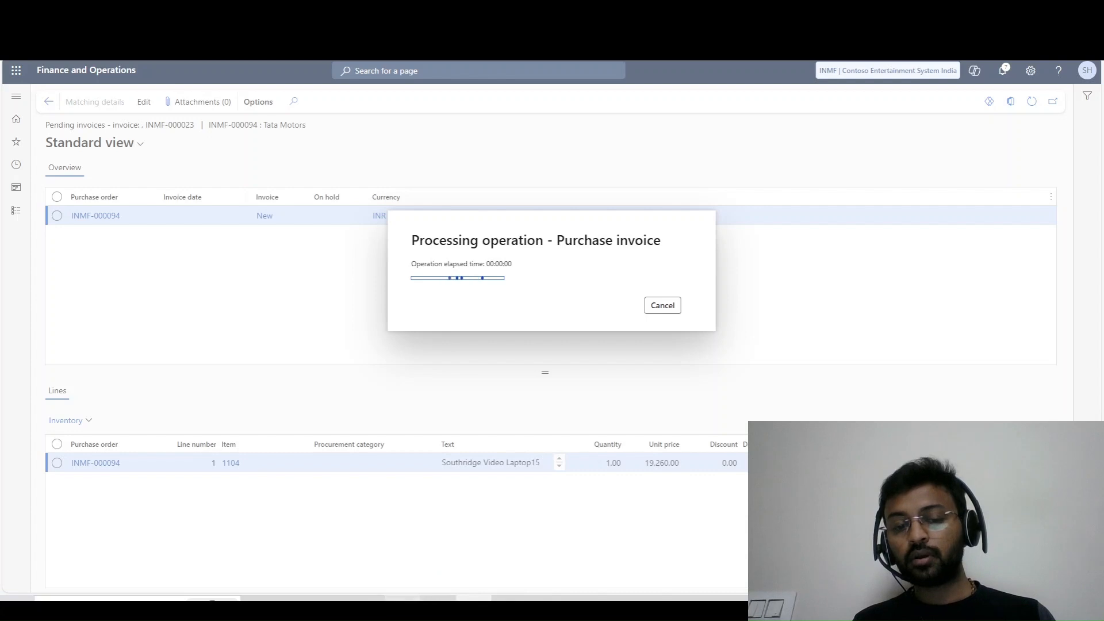
Switch to the Excel vendor aging sheet and examine the due date formula of Invoice - 05 in E10.
{"action": "left_click", "coordinate": [440, 608]}
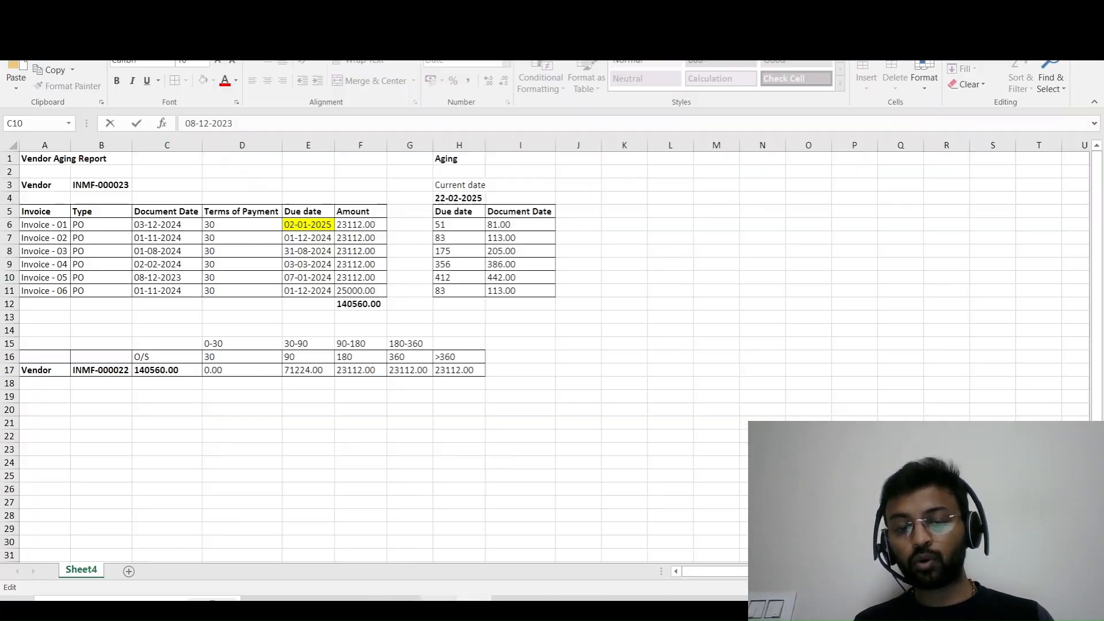
{"action": "key", "text": "alt+Tab"}
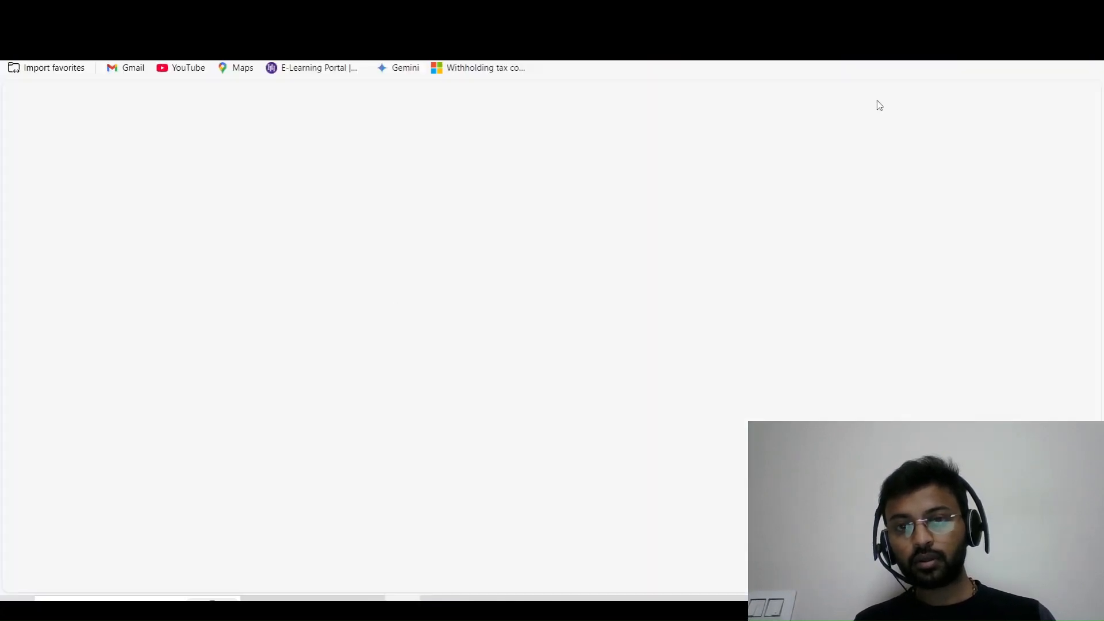
{"action": "key", "text": "alt+Tab"}
{"action": "left_click", "coordinate": [310, 288]}
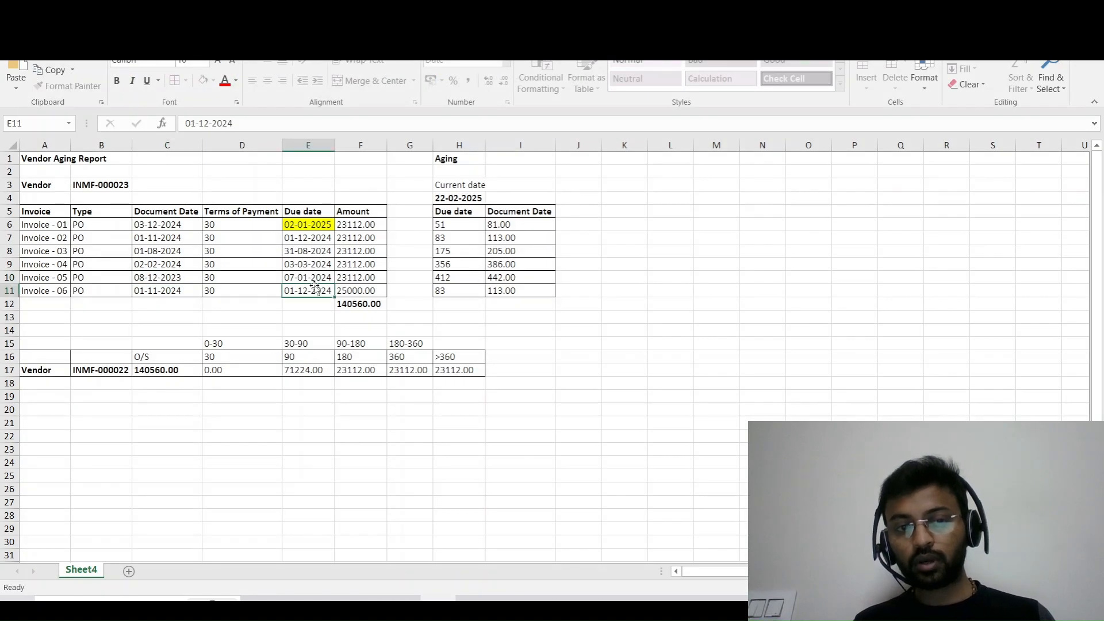
{"action": "left_click", "coordinate": [311, 279]}
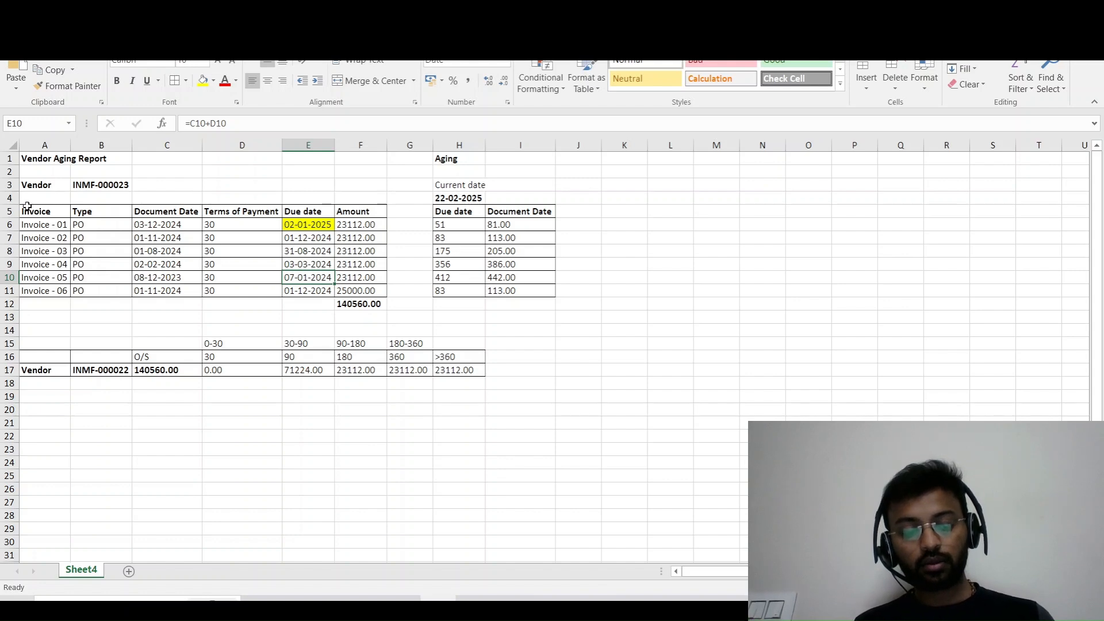
{"action": "left_click", "coordinate": [521, 237]}
{"action": "type", "text": "S"}
{"action": "left_click", "coordinate": [584, 332]}
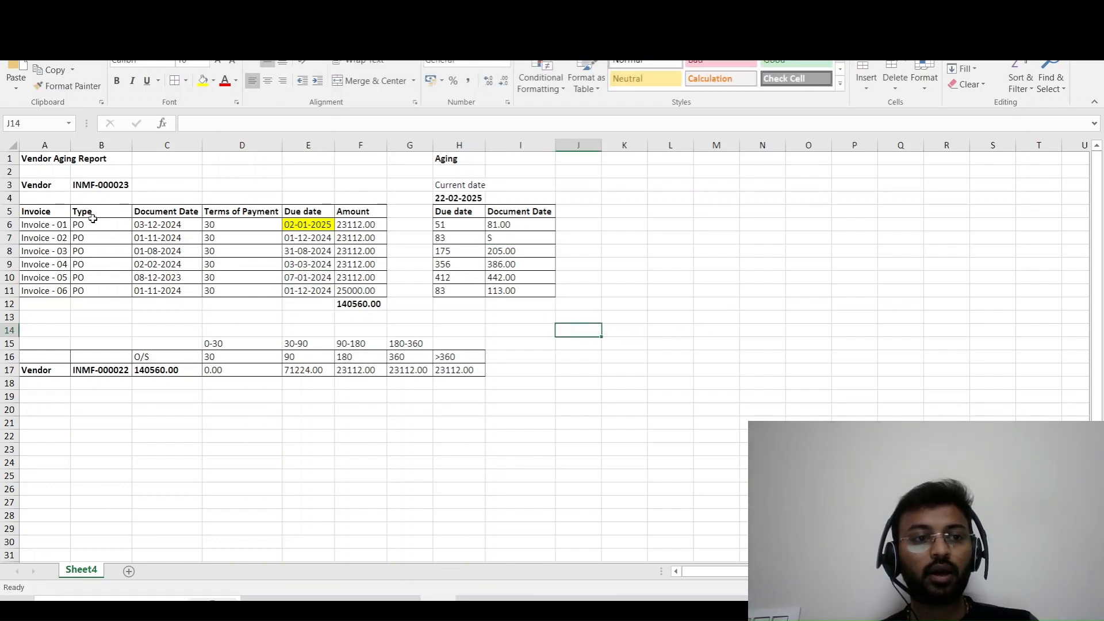
Review the six invoices, their document dates and the current date cell H4 used for the aging calculation.
{"action": "left_click_drag", "start_coordinate": [39, 226], "coordinate": [38, 293]}
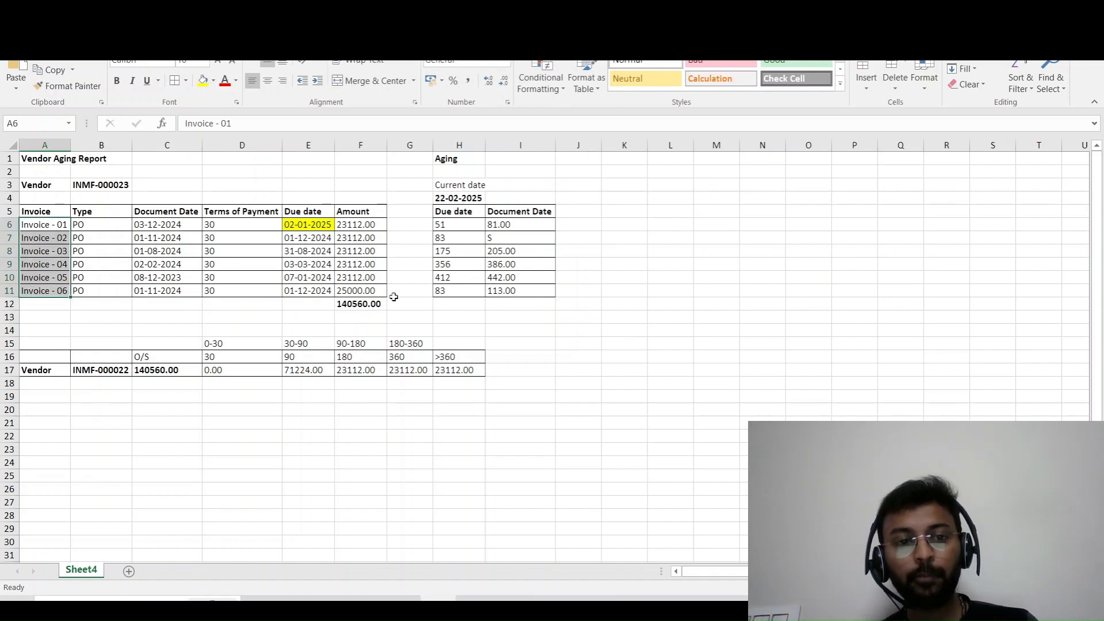
{"action": "left_click", "coordinate": [46, 382]}
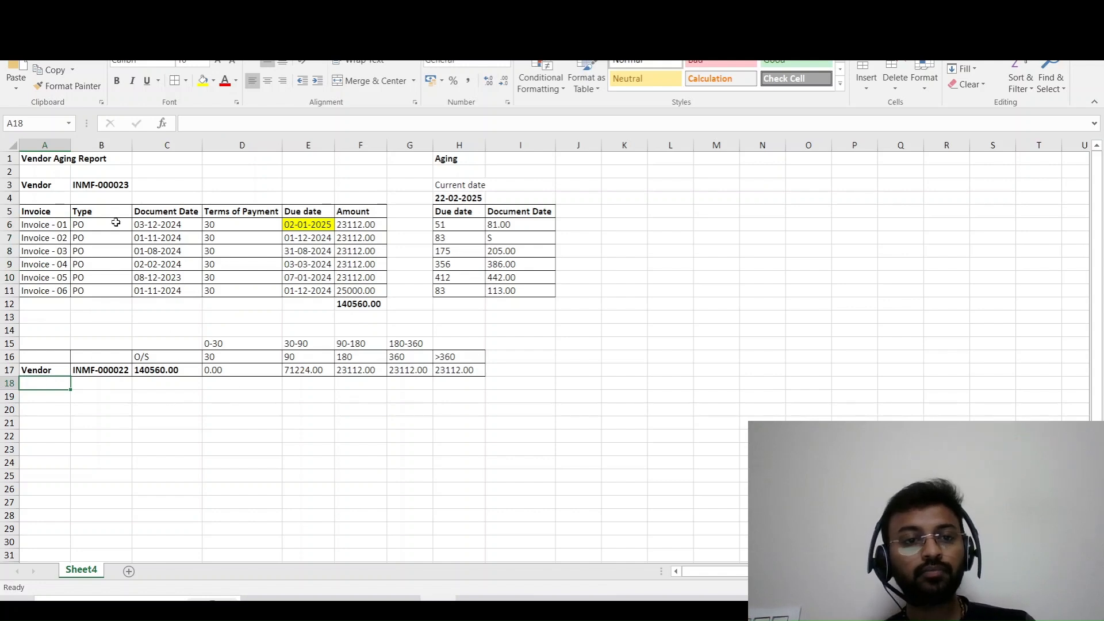
{"action": "left_click", "coordinate": [164, 233]}
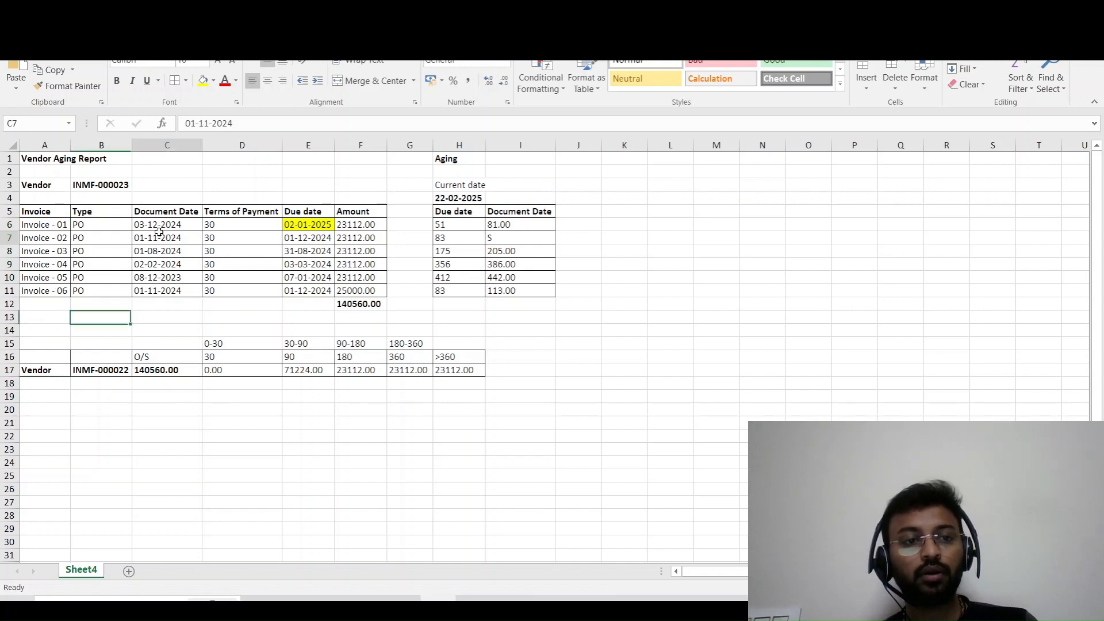
{"action": "left_click", "coordinate": [451, 198]}
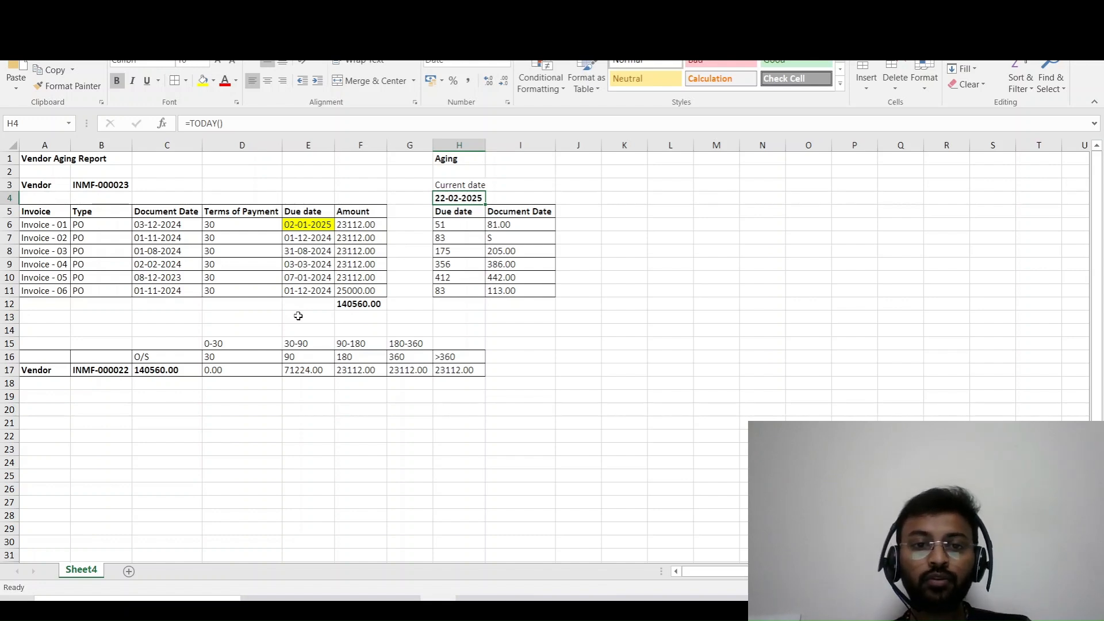
Inspect the due date aging formulas in cells H6, H7 and H8.
{"action": "left_click", "coordinate": [470, 226]}
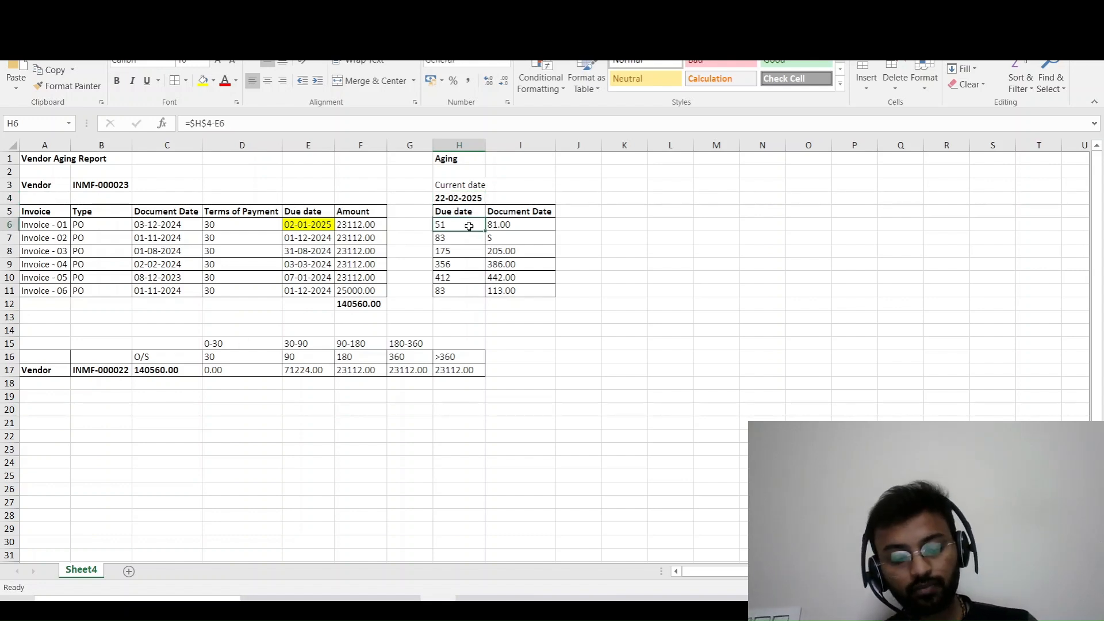
{"action": "double_click", "coordinate": [469, 226]}
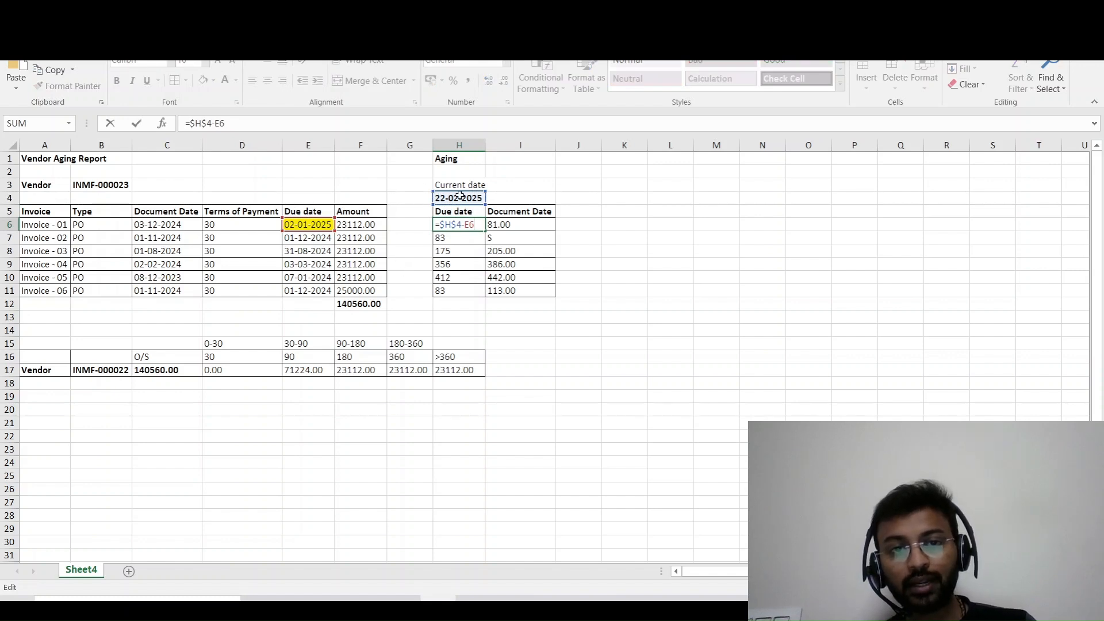
{"action": "key", "text": "Return"}
{"action": "double_click", "coordinate": [443, 240]}
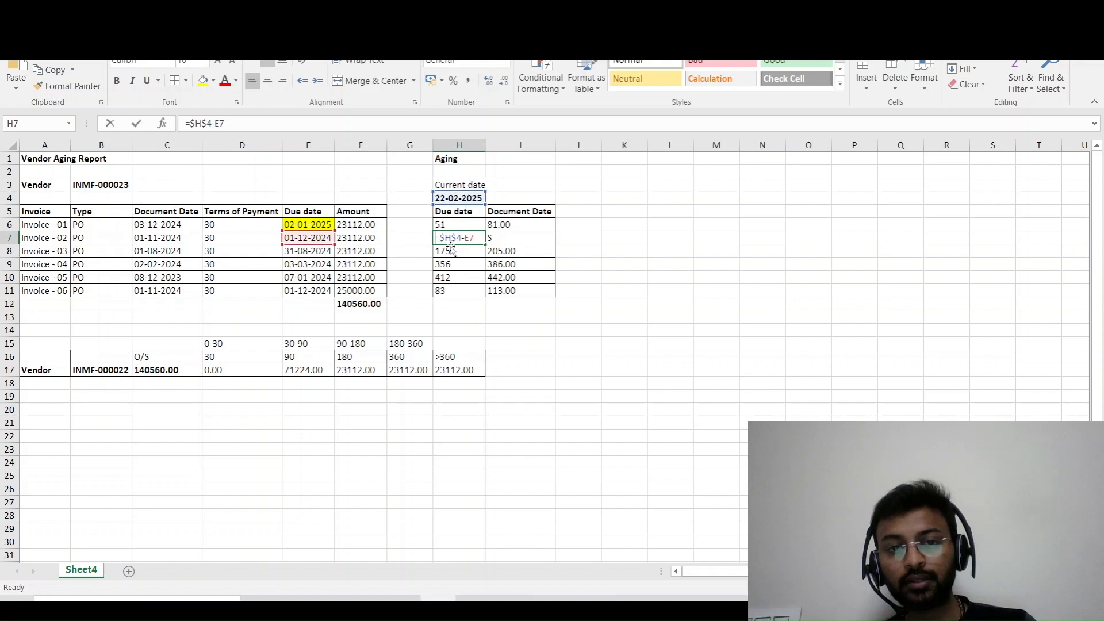
{"action": "key", "text": "Return"}
{"action": "double_click", "coordinate": [467, 254]}
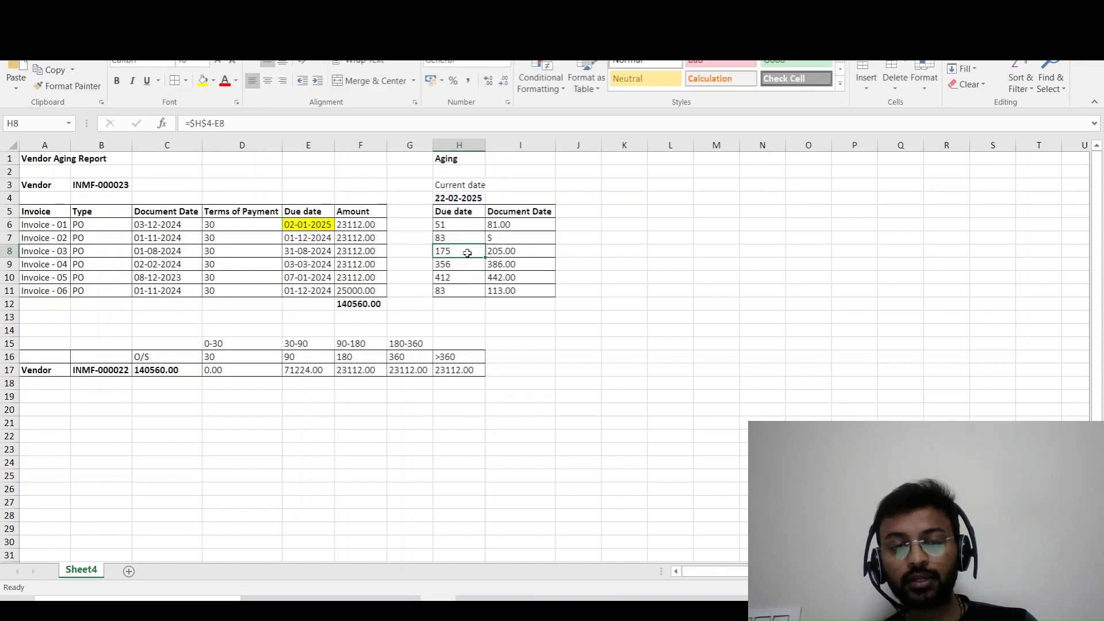
{"action": "key", "text": "Return"}
Inspect the document date aging formula in I6 and copy it into I7 for Invoice - 02.
{"action": "double_click", "coordinate": [521, 224]}
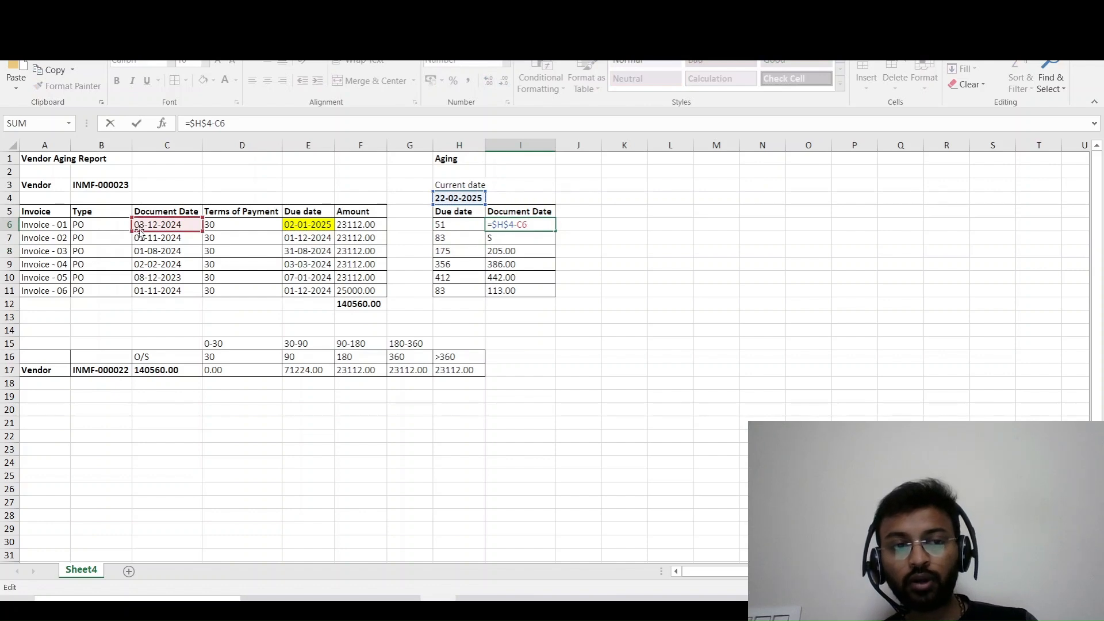
{"action": "key", "text": "ctrl+Return"}
{"action": "key", "text": "ctrl+c"}
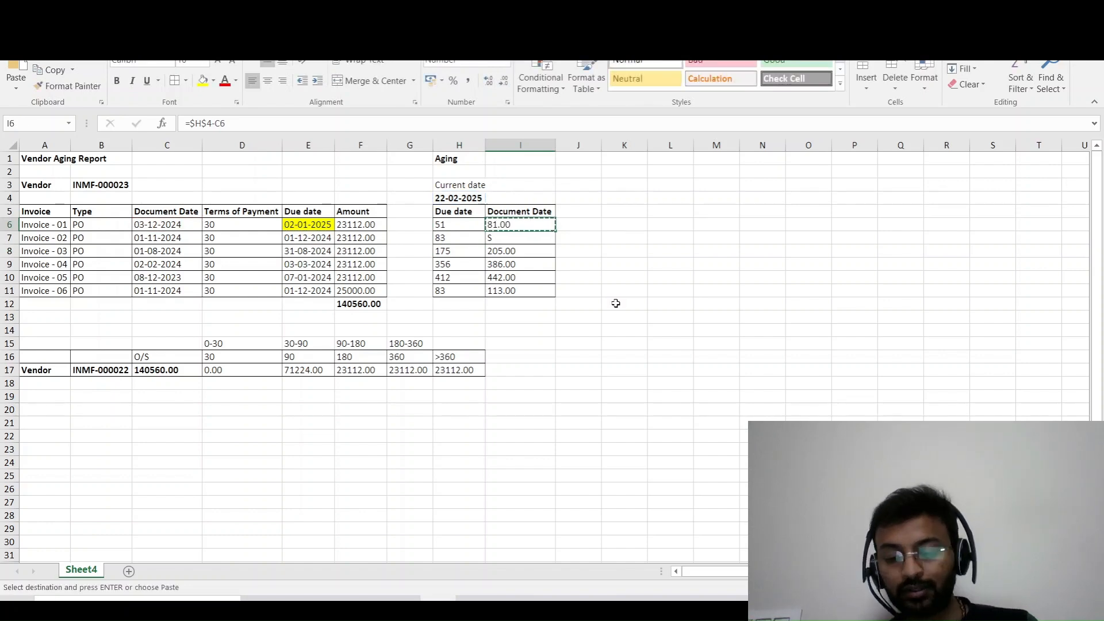
{"action": "key", "text": "Down"}
Enter the heading "Due date aging periods\" in C14 above the aging bucket table and make it bold.
{"action": "key", "text": "Down"}
{"action": "key", "text": "Down"}
{"action": "key", "text": "Down"}
{"action": "key", "text": "Down"}
{"action": "key", "text": "Down"}
{"action": "key", "text": "Down"}
{"action": "key", "text": "Down"}
{"action": "key", "text": "Down"}
{"action": "key", "text": "Down"}
{"action": "key", "text": "Down"}
{"action": "key", "text": "Down"}
{"action": "key", "text": "Down"}
{"action": "key", "text": "Down"}
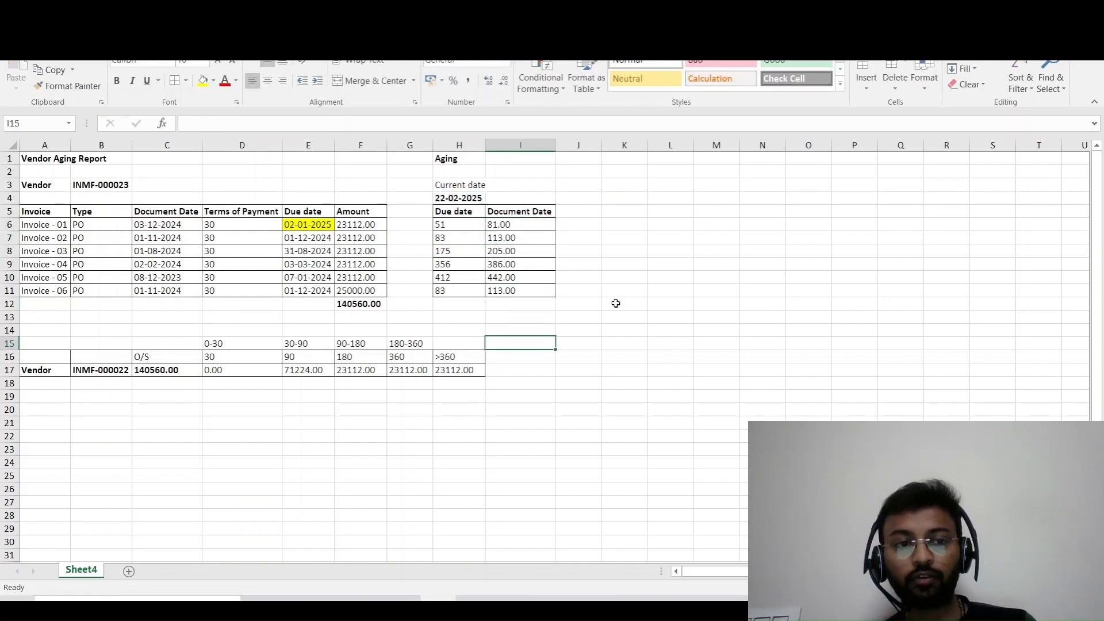
{"action": "key", "text": "Left"}
{"action": "key", "text": "Left"}
{"action": "key", "text": "Left"}
{"action": "key", "text": "Left"}
{"action": "key", "text": "Left"}
{"action": "key", "text": "Left"}
{"action": "key", "text": "Left"}
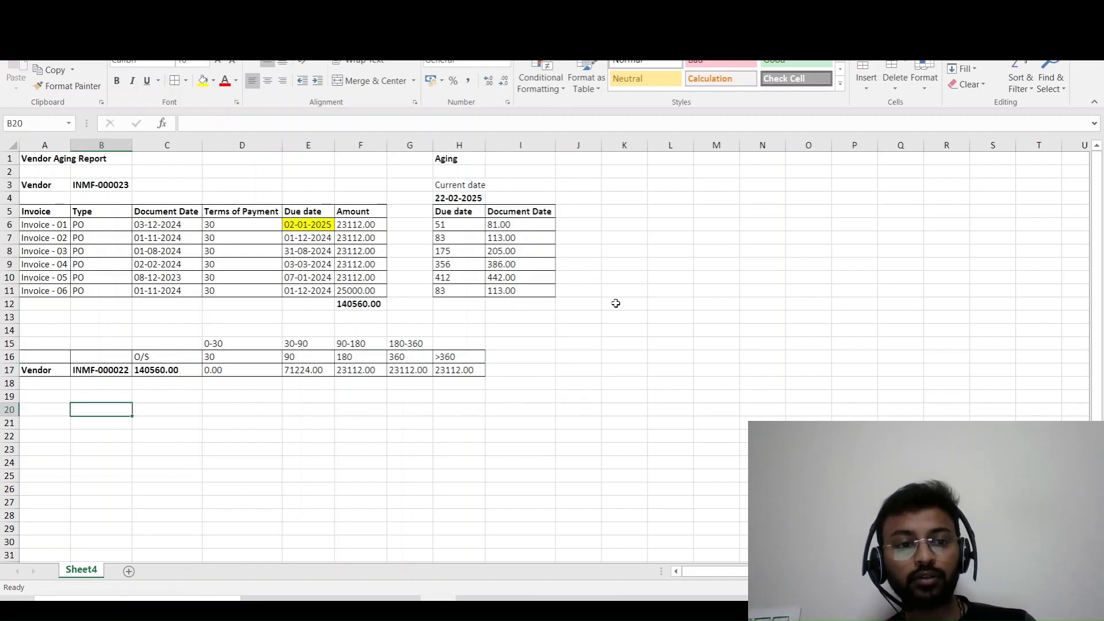
{"action": "key", "text": "Right"}
{"action": "key", "text": "Right"}
{"action": "key", "text": "Up"}
{"action": "key", "text": "Up"}
{"action": "key", "text": "Up"}
{"action": "key", "text": "Up"}
{"action": "key", "text": "Up"}
{"action": "key", "text": "Up"}
{"action": "key", "text": "Left"}
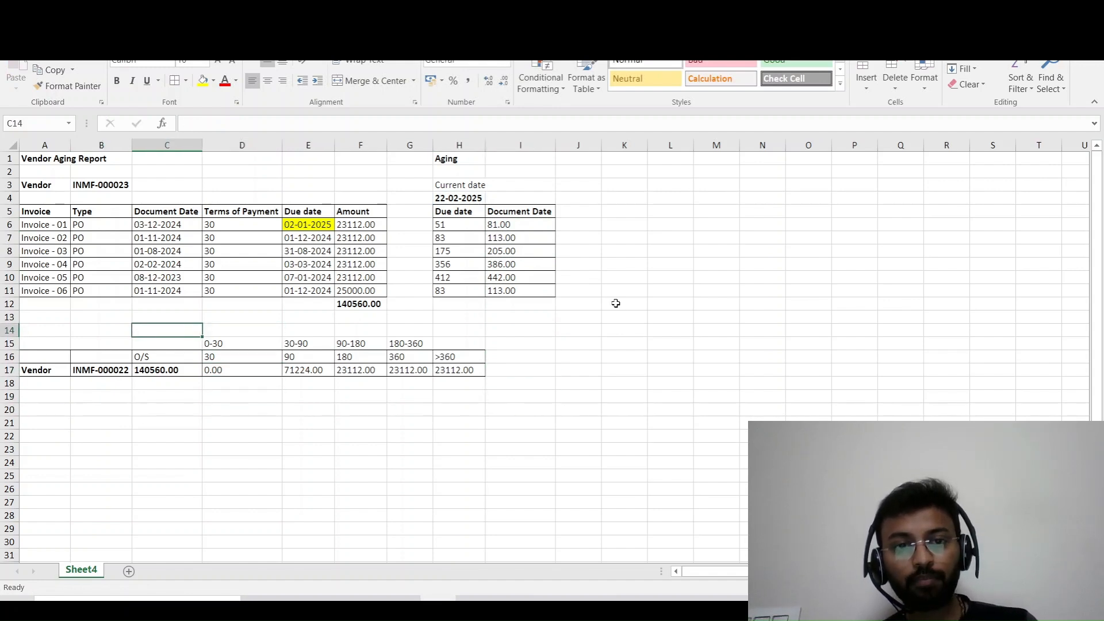
{"action": "type", "text": "Due d"}
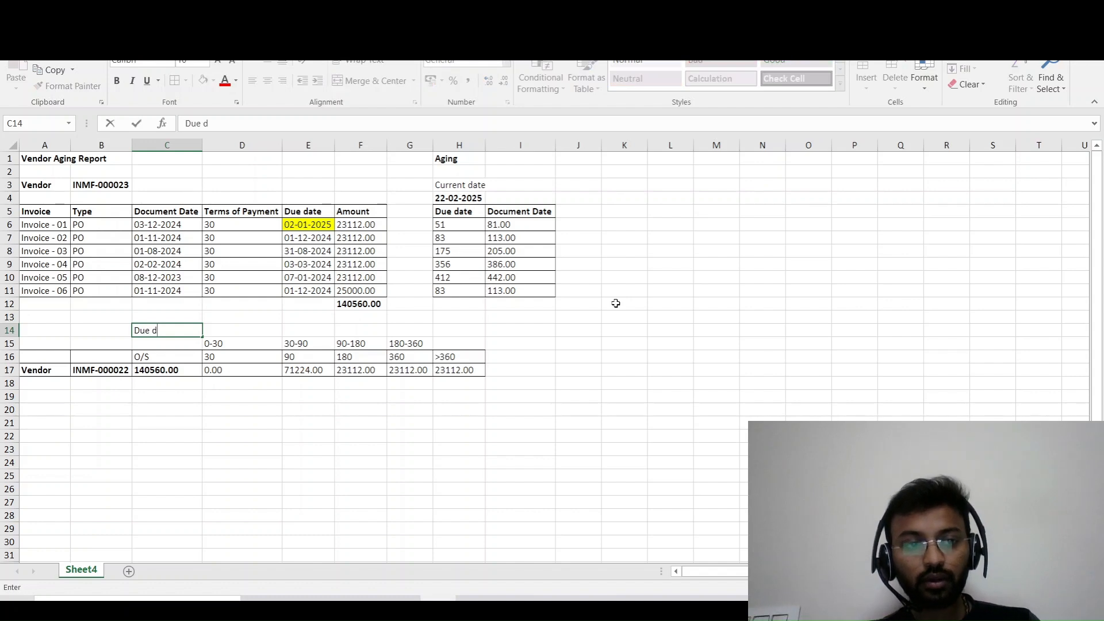
{"action": "type", "text": "ate aging "}
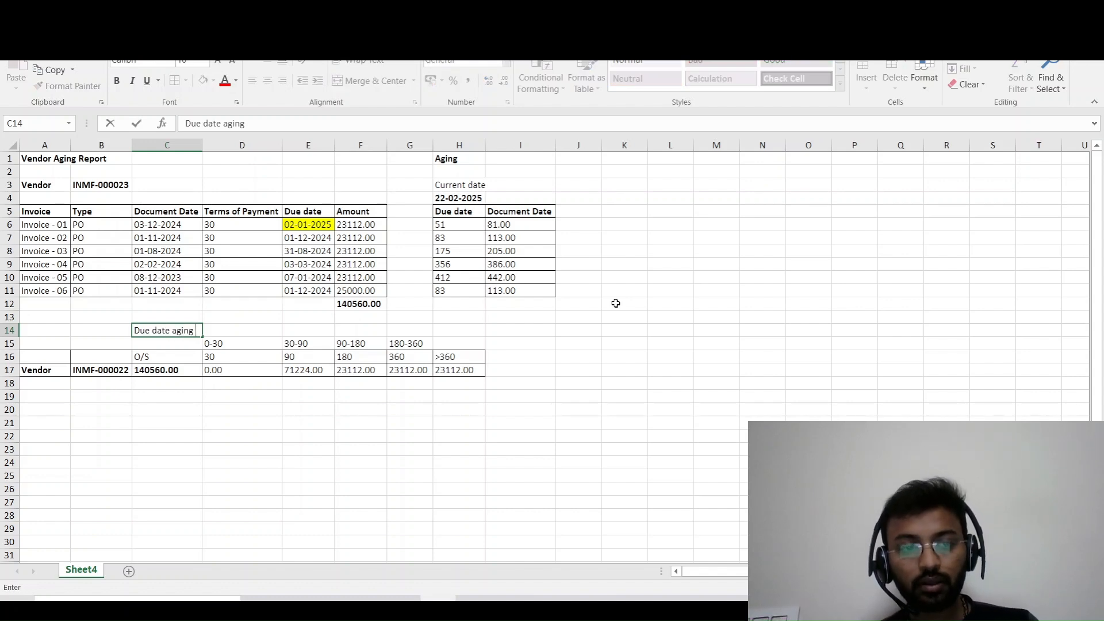
{"action": "type", "text": "[e"}
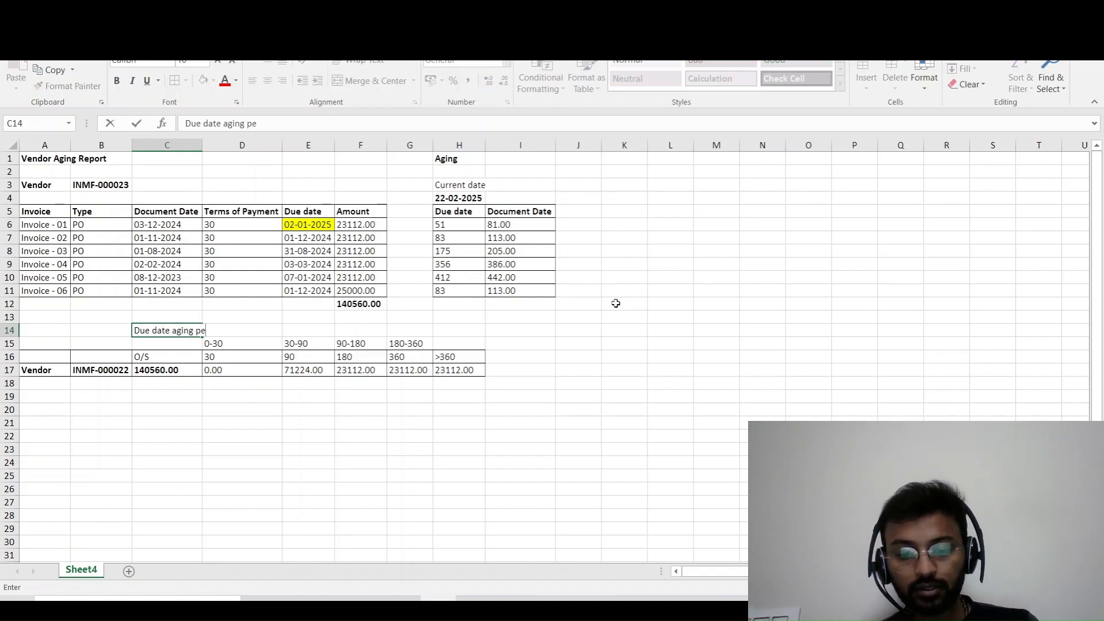
{"action": "type", "text": "riods\\"}
{"action": "left_click", "coordinate": [616, 303]}
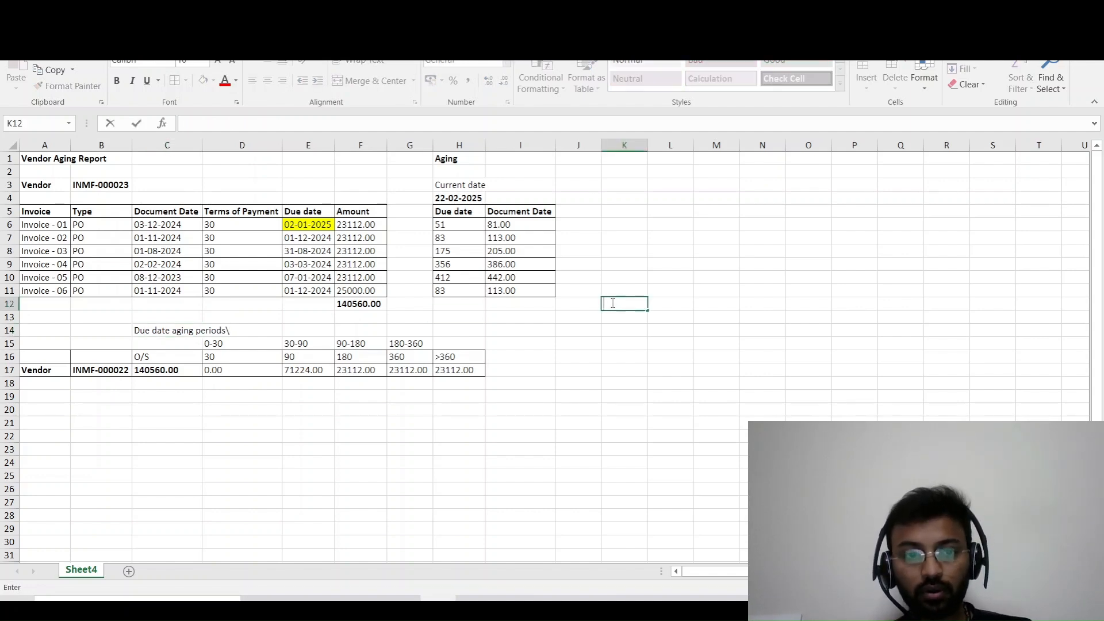
{"action": "left_click", "coordinate": [148, 319]}
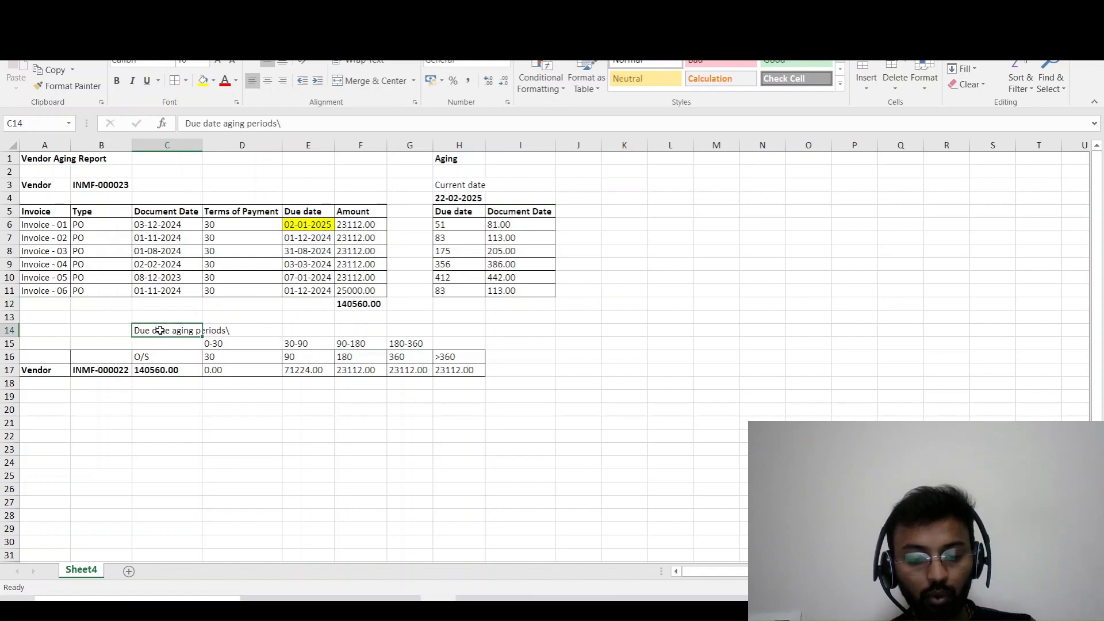
{"action": "key", "text": "ctrl+b"}
Copy the aging bucket table A15:H17 and paste it below, starting at A21.
{"action": "key", "text": "Down"}
{"action": "key", "text": "Down"}
{"action": "key", "text": "Down"}
{"action": "key", "text": "Down"}
{"action": "key", "text": "Down"}
{"action": "key", "text": "Down"}
{"action": "key", "text": "Up"}
{"action": "key", "text": "Up"}
{"action": "key", "text": "Up"}
{"action": "key", "text": "Up"}
{"action": "key", "text": "Up"}
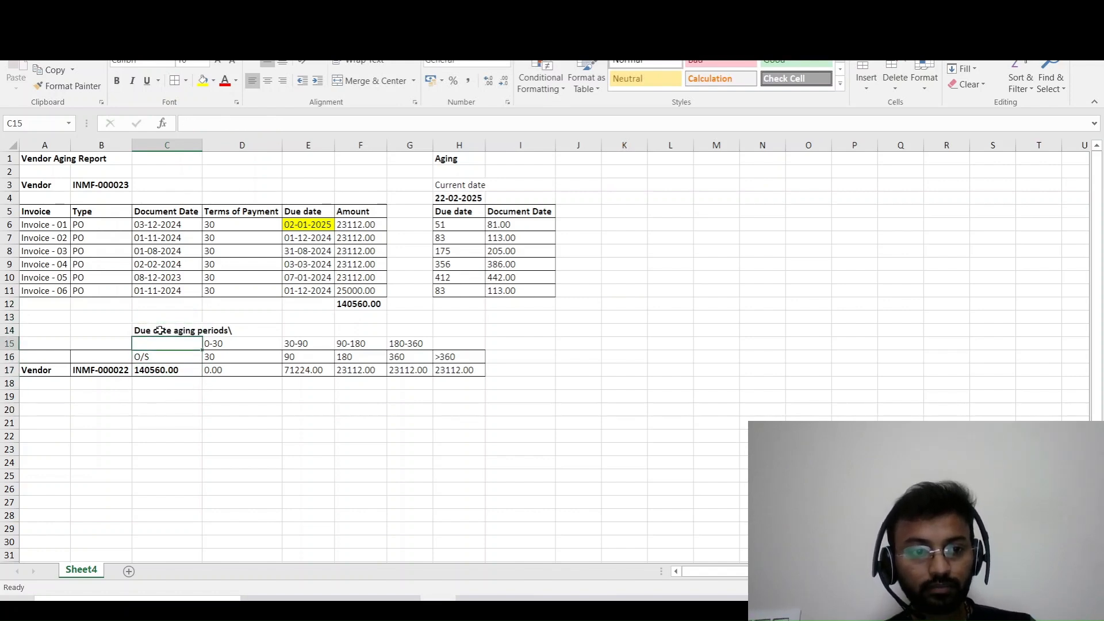
{"action": "key", "text": "Left"}
{"action": "key", "text": "Left"}
{"action": "key", "text": "shift+Down"}
{"action": "key", "text": "shift+Down"}
{"action": "key", "text": "shift+Right"}
{"action": "key", "text": "shift+Right"}
{"action": "key", "text": "shift+Right"}
{"action": "key", "text": "shift+Right"}
{"action": "key", "text": "shift+Right"}
{"action": "key", "text": "shift+Right"}
{"action": "key", "text": "shift+Right"}
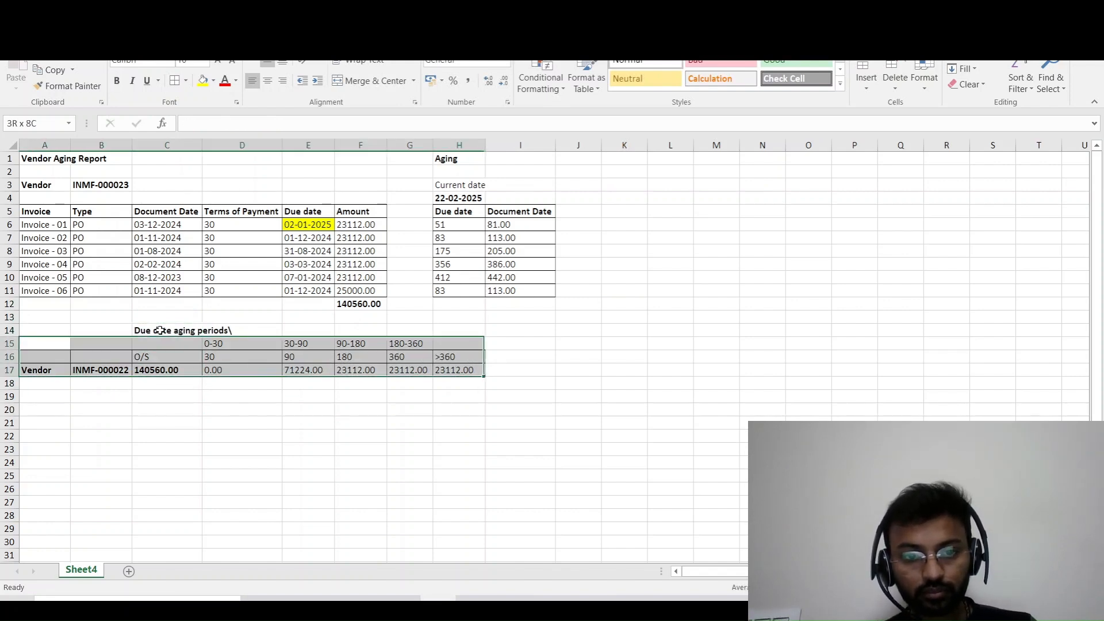
{"action": "key", "text": "shift+Right"}
{"action": "key", "text": "shift+Left"}
{"action": "key", "text": "ctrl+c"}
{"action": "key", "text": "Down"}
{"action": "key", "text": "Down"}
{"action": "key", "text": "Down"}
{"action": "key", "text": "Down"}
{"action": "key", "text": "Down"}
{"action": "key", "text": "Down"}
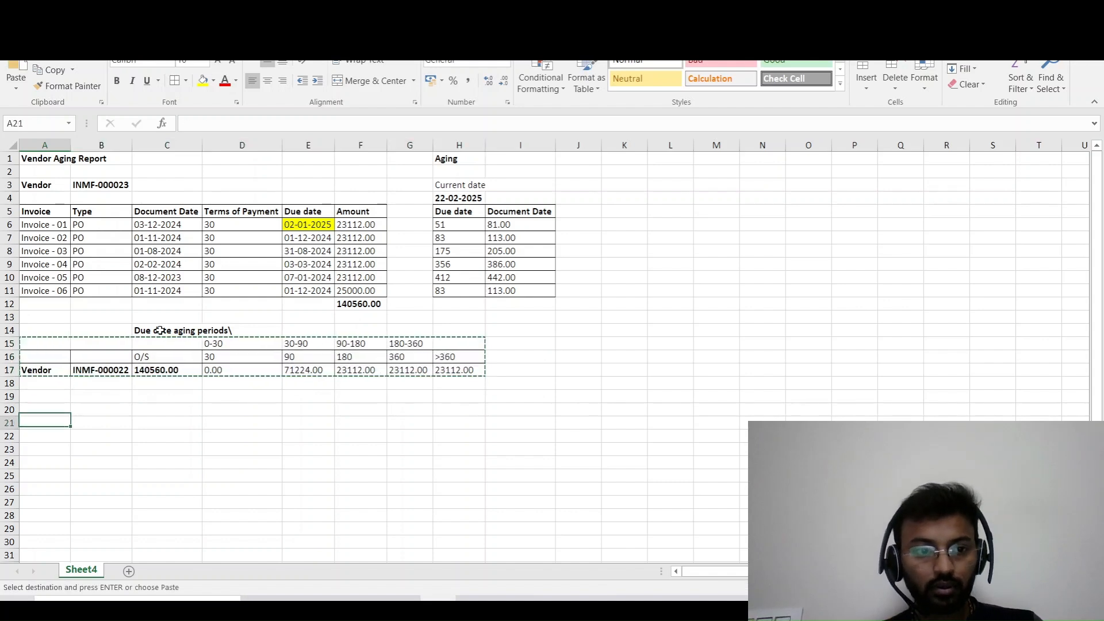
{"action": "key", "text": "Return"}
Enter the heading "Document date" in C20 above the copied aging bucket table.
{"action": "key", "text": "Right"}
{"action": "key", "text": "Right"}
{"action": "key", "text": "Up"}
{"action": "key", "text": "Up"}
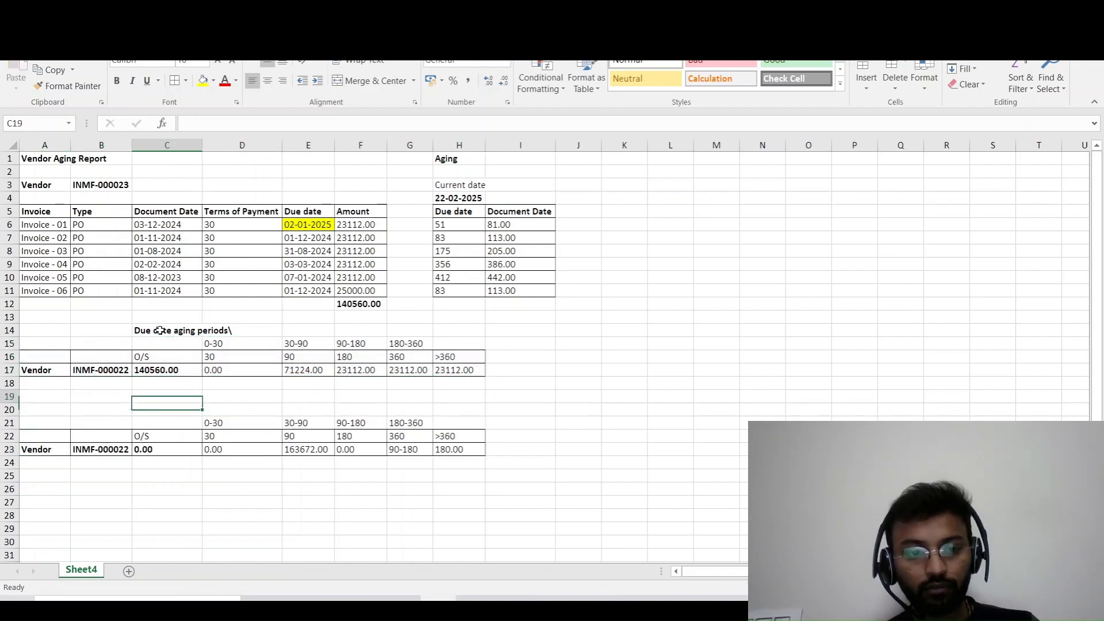
{"action": "key", "text": "Down"}
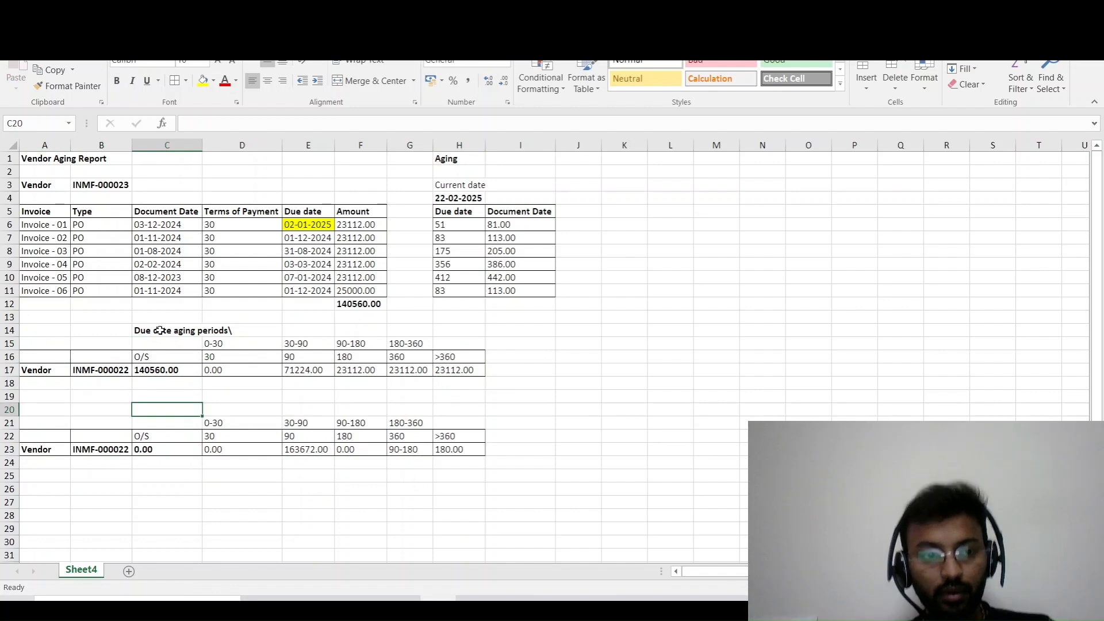
{"action": "type", "text": "Docu"}
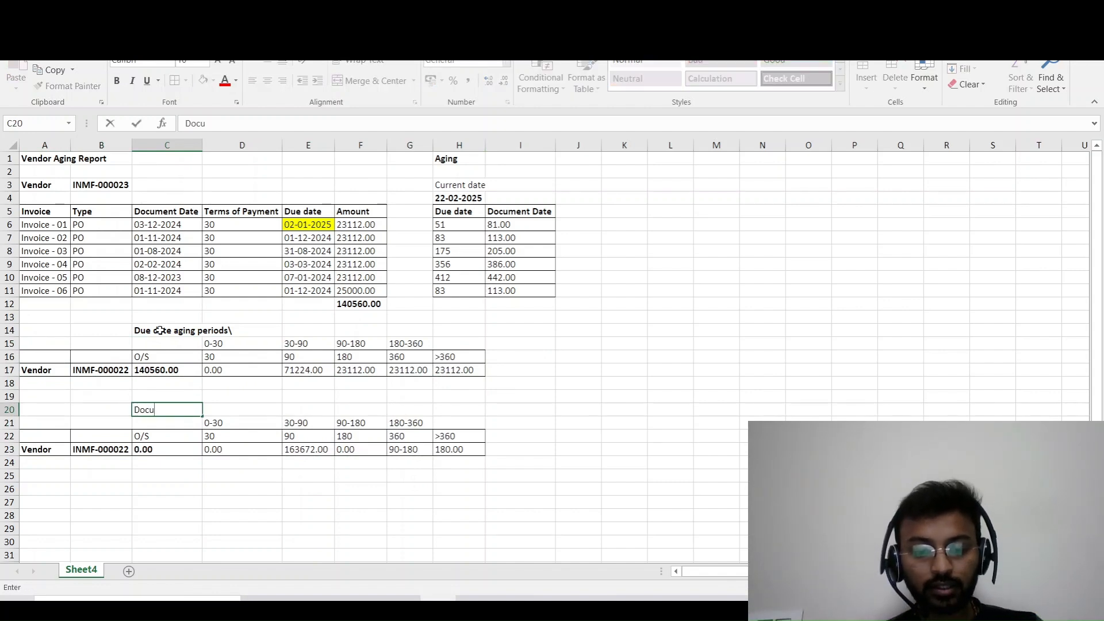
{"action": "type", "text": "ment date"}
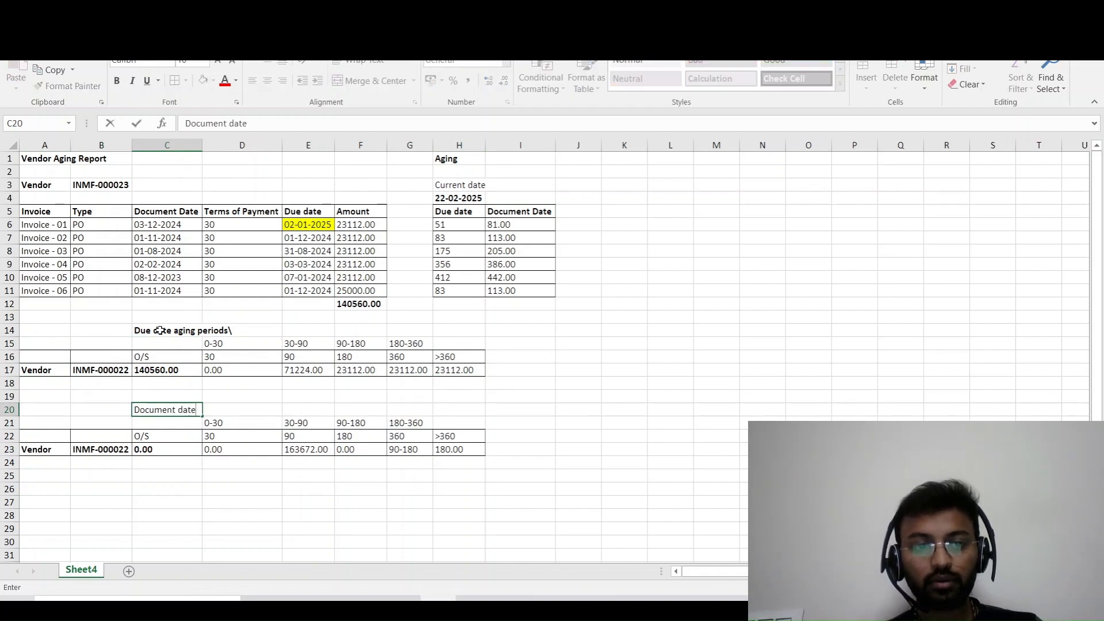
{"action": "key", "text": "Right"}
Fill the 30-90 bucket of the document date table by setting E23 to =F6, the Invoice - 01 amount.
{"action": "key", "text": "Right"}
{"action": "key", "text": "Down"}
{"action": "key", "text": "Down"}
{"action": "key", "text": "Down"}
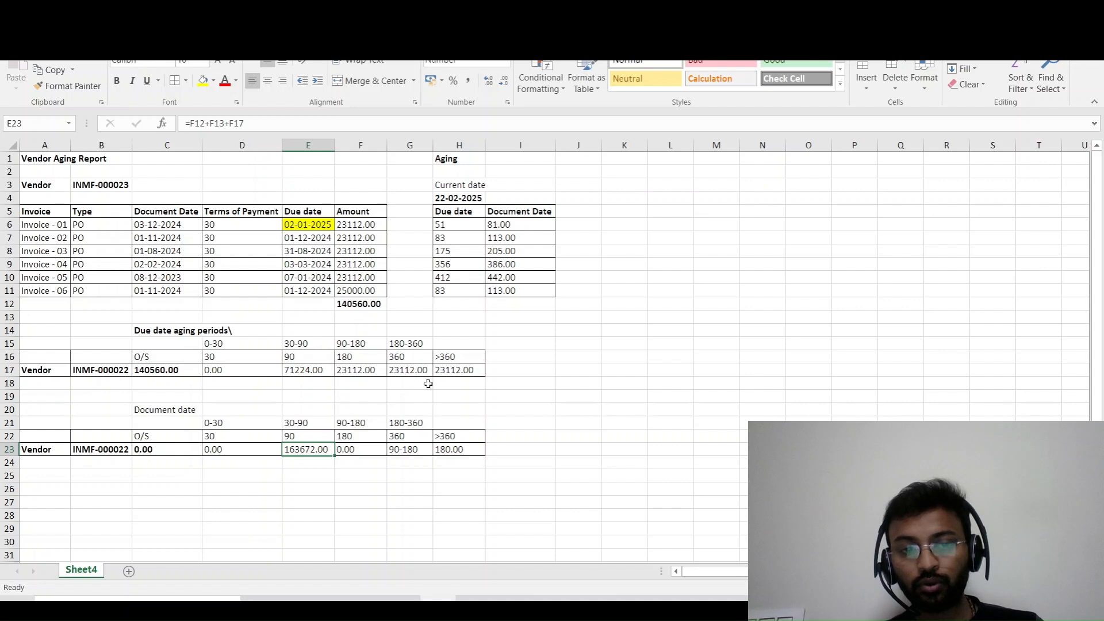
{"action": "left_click", "coordinate": [512, 228]}
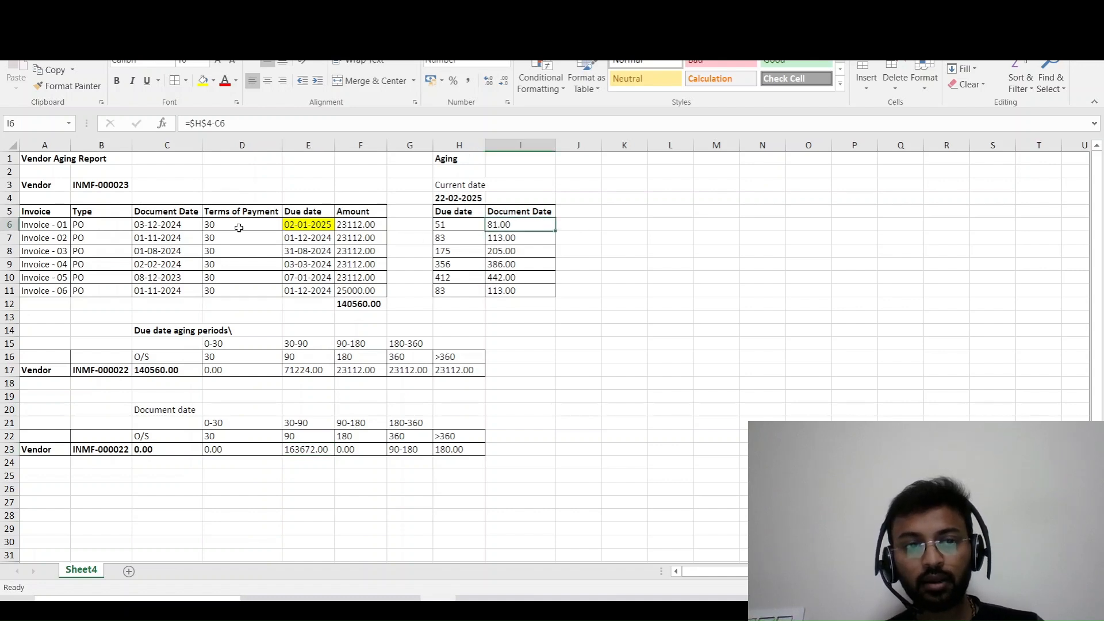
{"action": "left_click", "coordinate": [359, 229]}
{"action": "key", "text": "Right"}
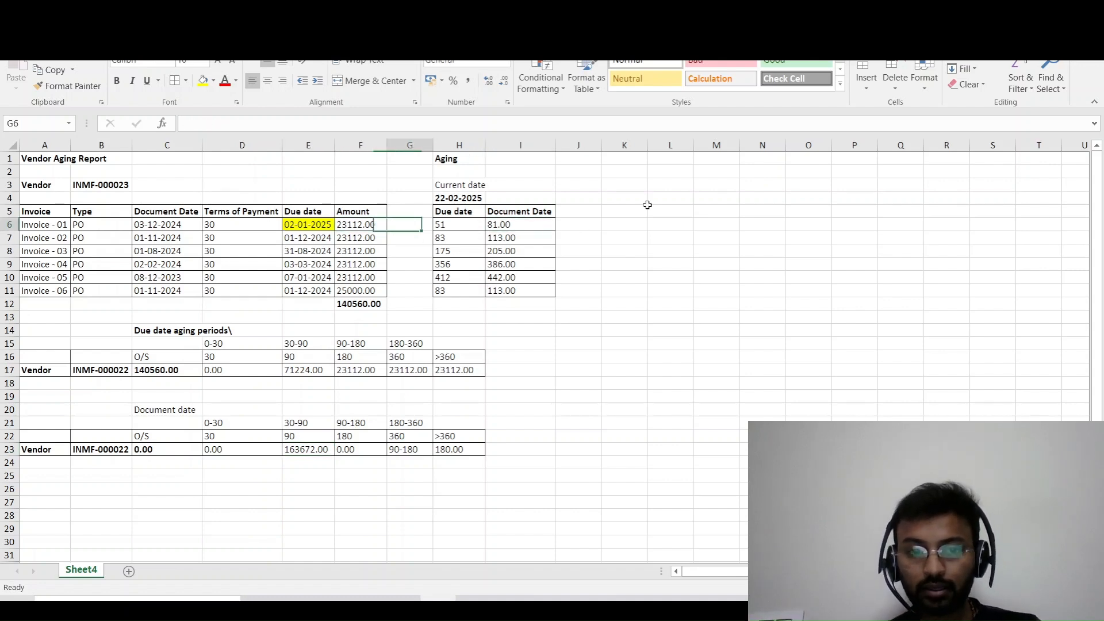
{"action": "left_click", "coordinate": [313, 454]}
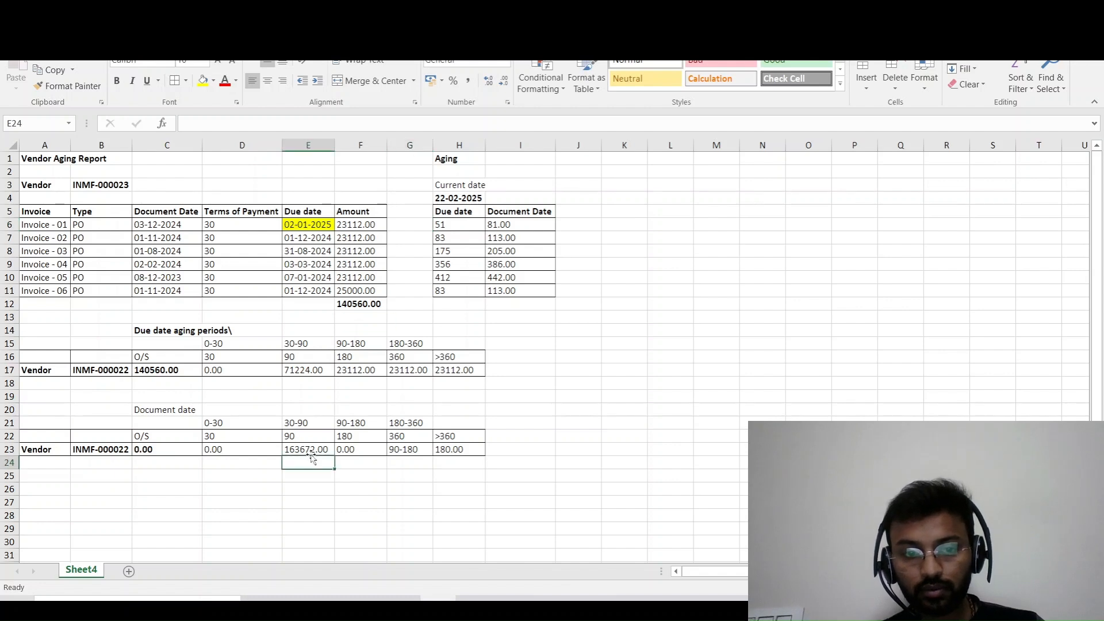
{"action": "type", "text": "="}
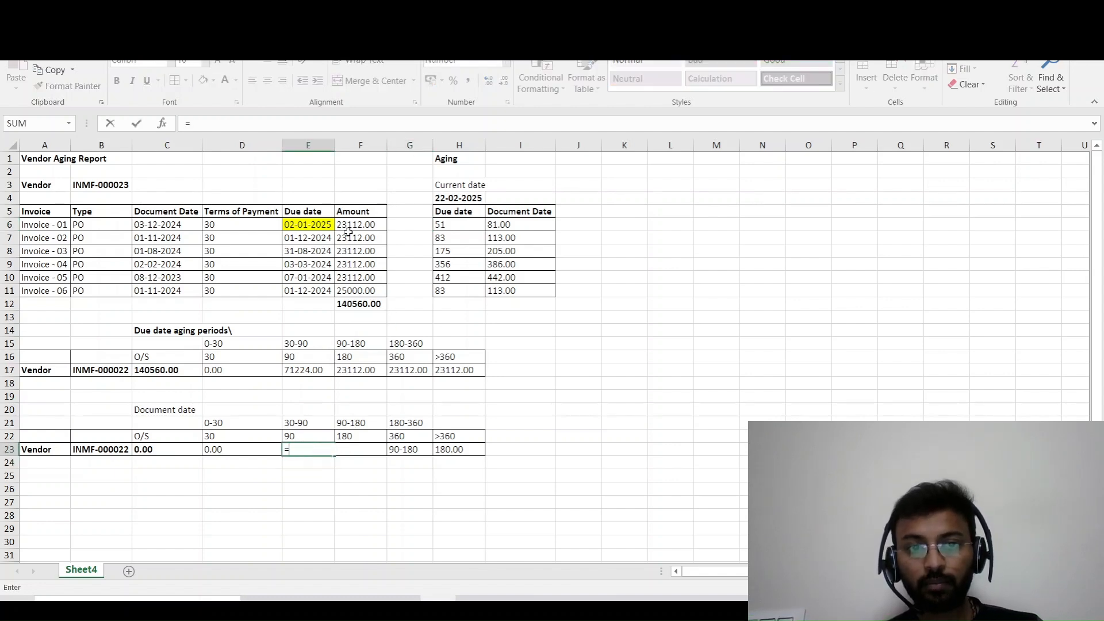
{"action": "left_click", "coordinate": [348, 230]}
{"action": "key", "text": "Return"}
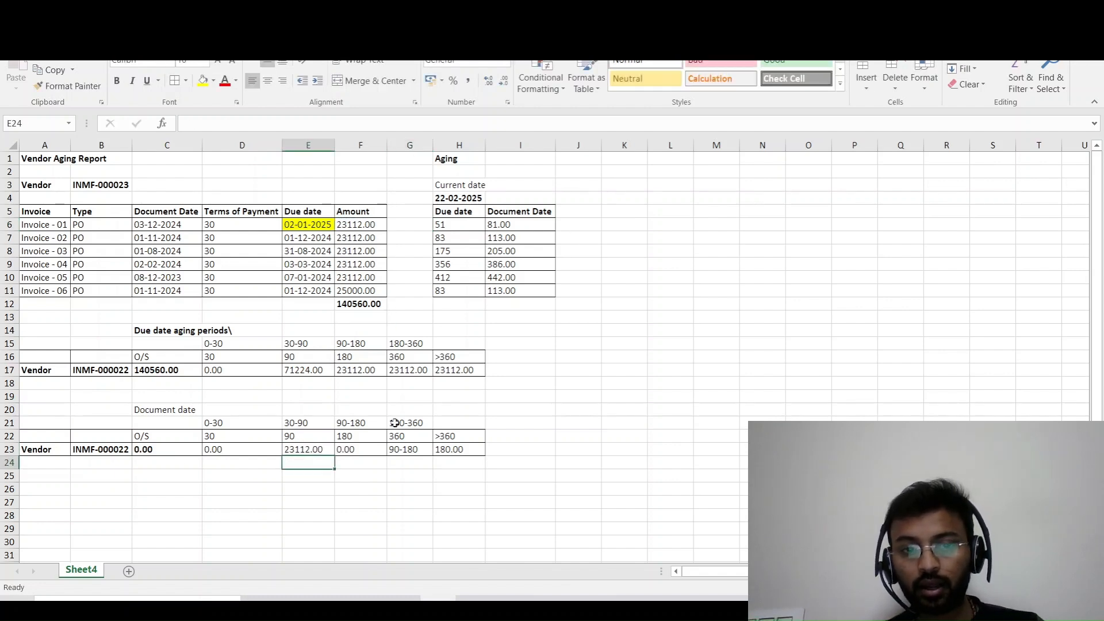
Fill the 90-180 bucket in F23 with =F7+F11, adding the Invoice - 02 and Invoice - 06 amounts.
{"action": "left_click", "coordinate": [510, 237]}
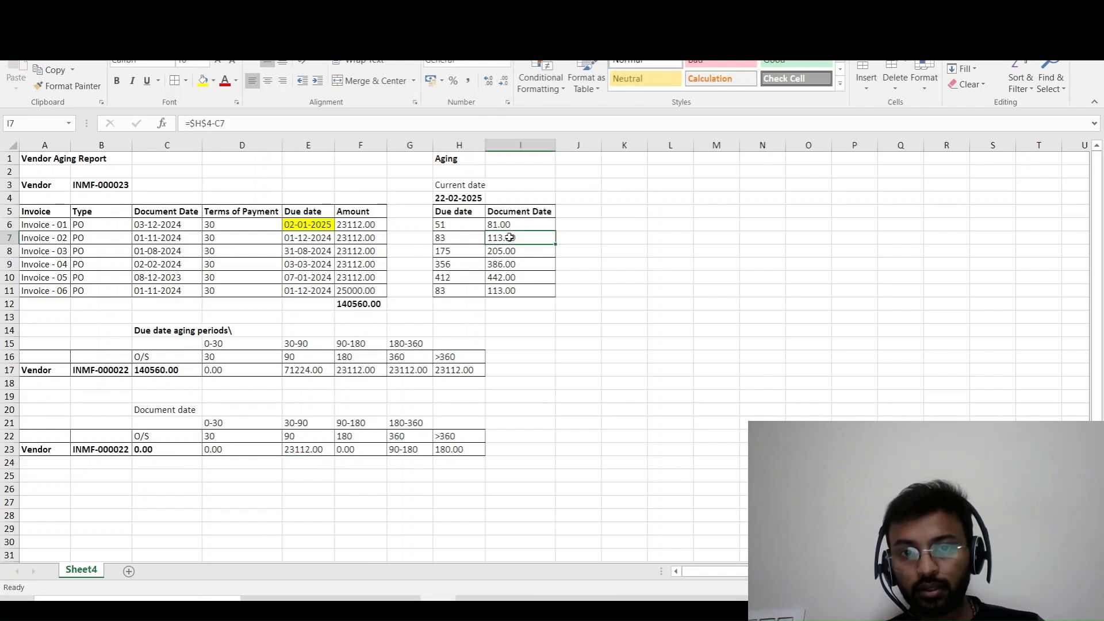
{"action": "left_click", "coordinate": [489, 300], "text": "ctrl"}
{"action": "left_click", "coordinate": [498, 292], "text": "ctrl"}
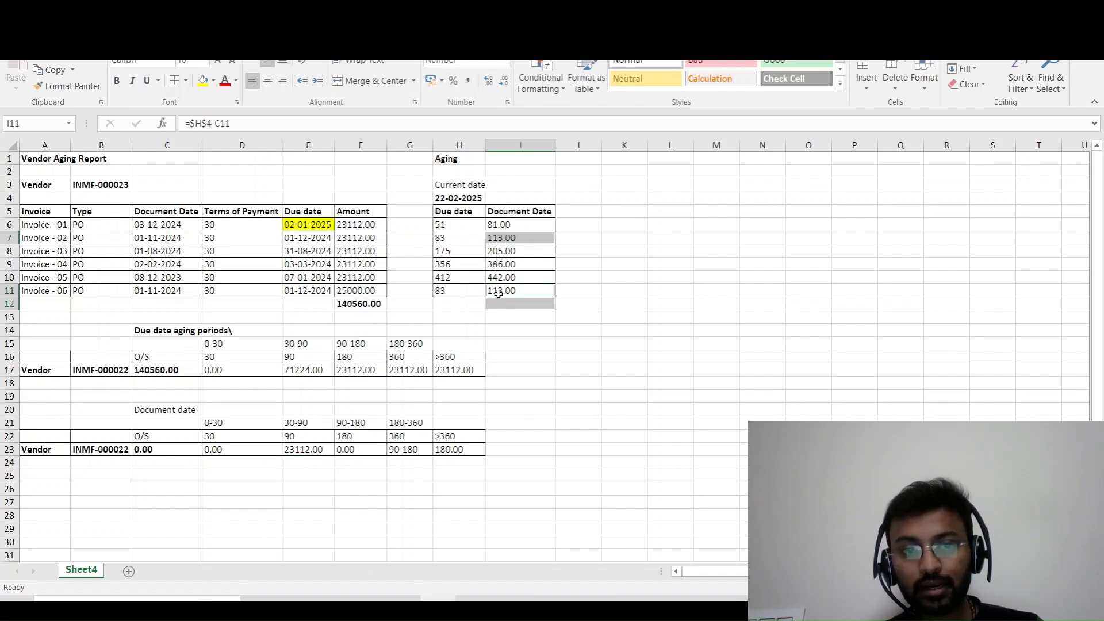
{"action": "left_click", "coordinate": [498, 292]}
{"action": "key", "text": "Up"}
{"action": "key", "text": "Up"}
{"action": "key", "text": "Up"}
{"action": "key", "text": "Up"}
{"action": "left_click", "coordinate": [514, 293], "text": "ctrl"}
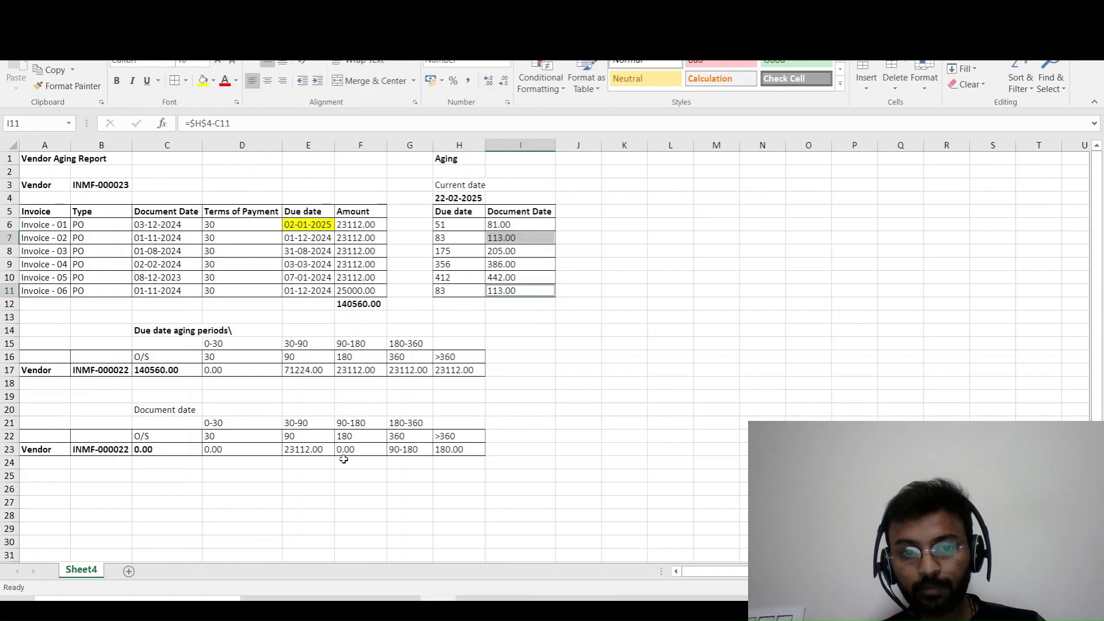
{"action": "left_click", "coordinate": [344, 452]}
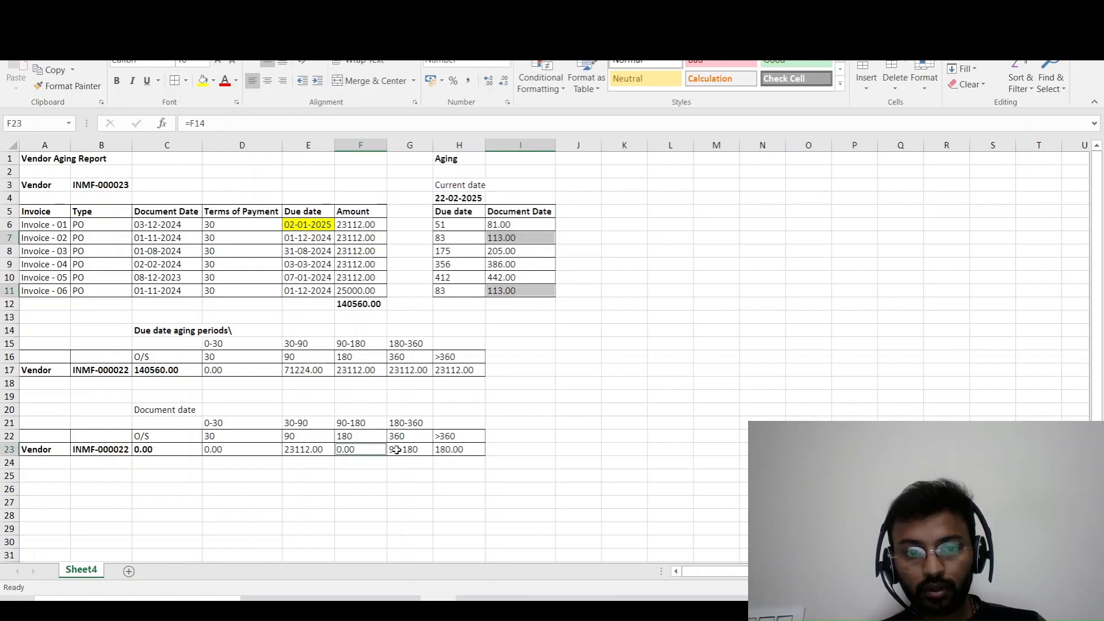
{"action": "type", "text": "="}
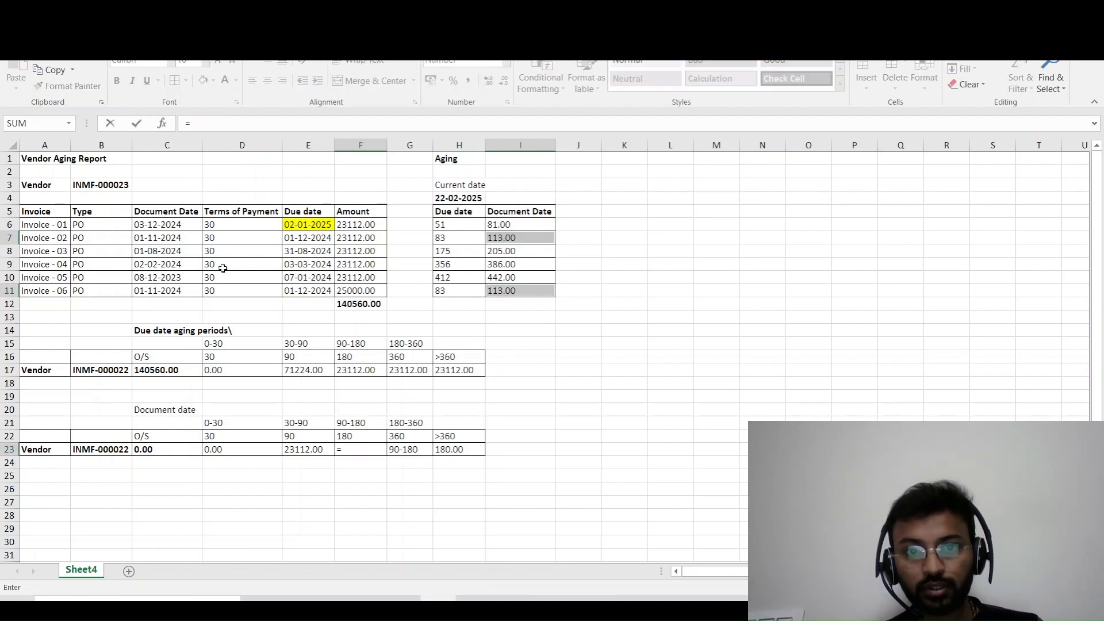
{"action": "left_click", "coordinate": [362, 235]}
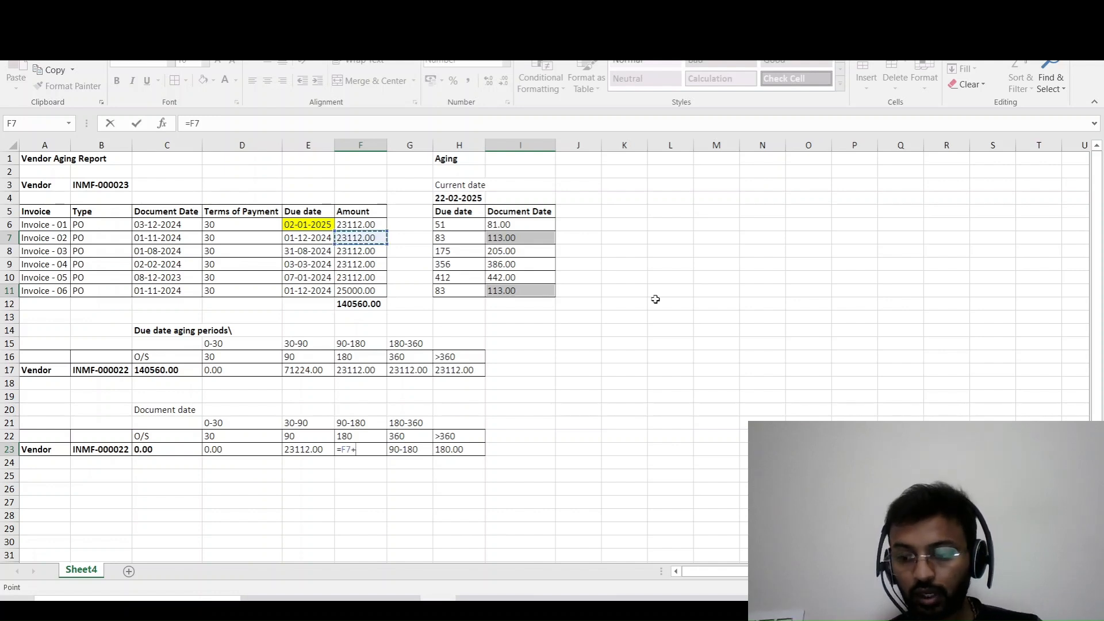
{"action": "type", "text": "+"}
{"action": "left_click", "coordinate": [352, 292]}
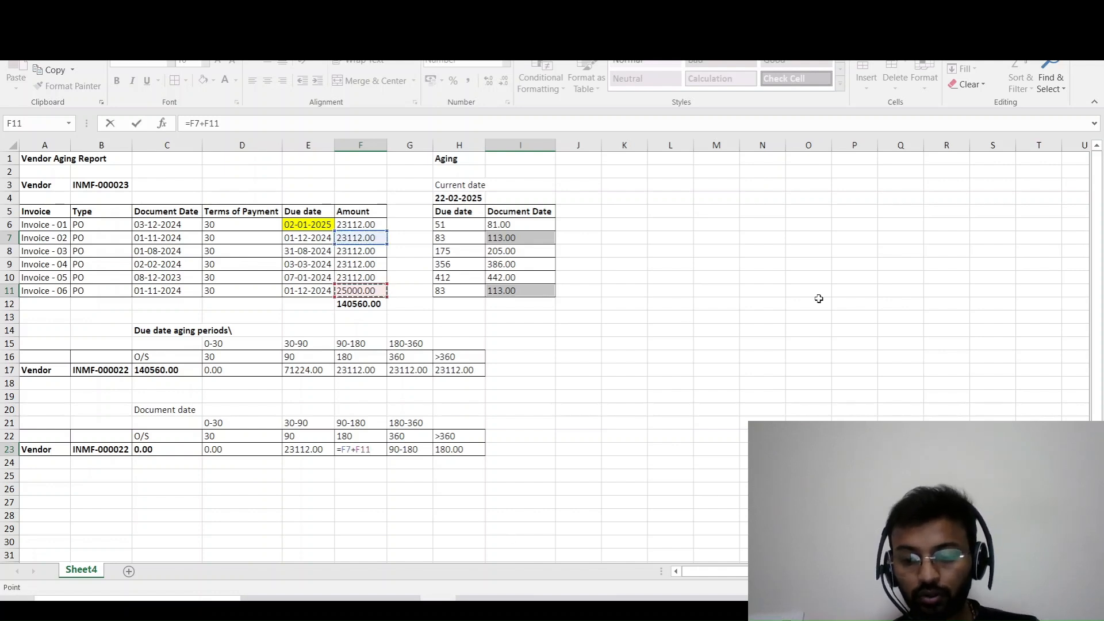
{"action": "key", "text": "Return"}
Fill the 180-360 bucket of the document date table by setting G23 to =F9.
{"action": "key", "text": "Down"}
{"action": "key", "text": "Down"}
{"action": "key", "text": "Down"}
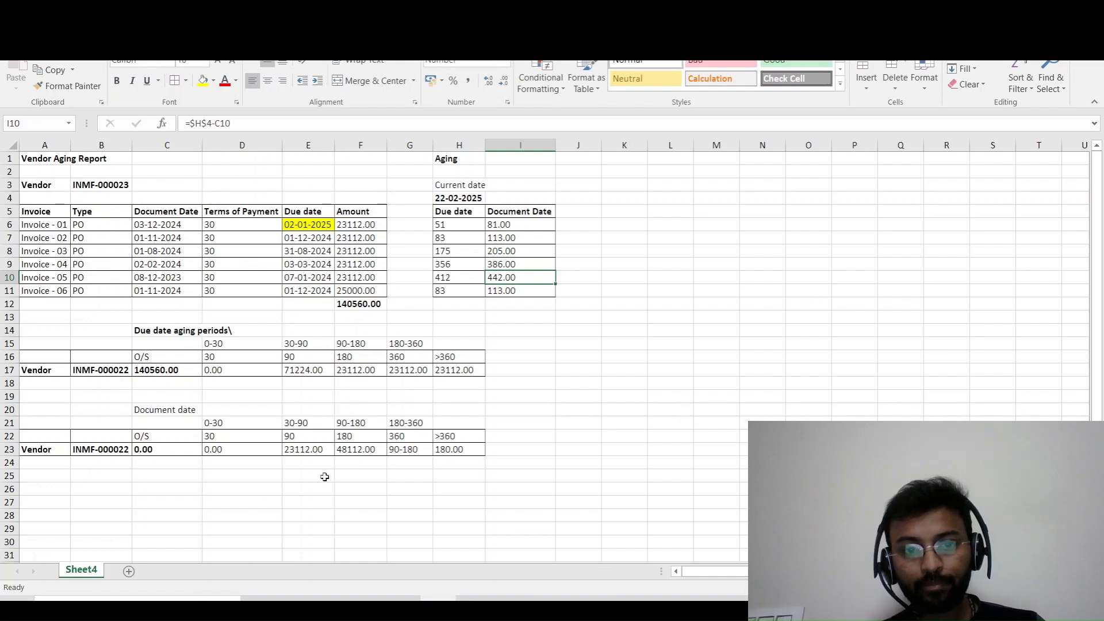
{"action": "left_click", "coordinate": [391, 455]}
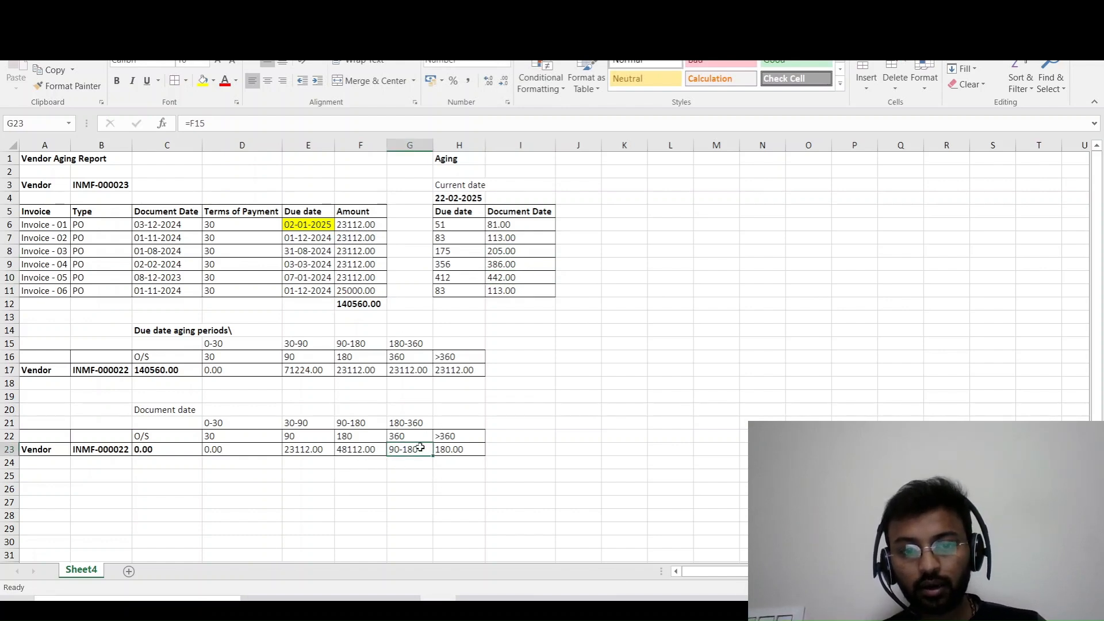
{"action": "left_click", "coordinate": [495, 248]}
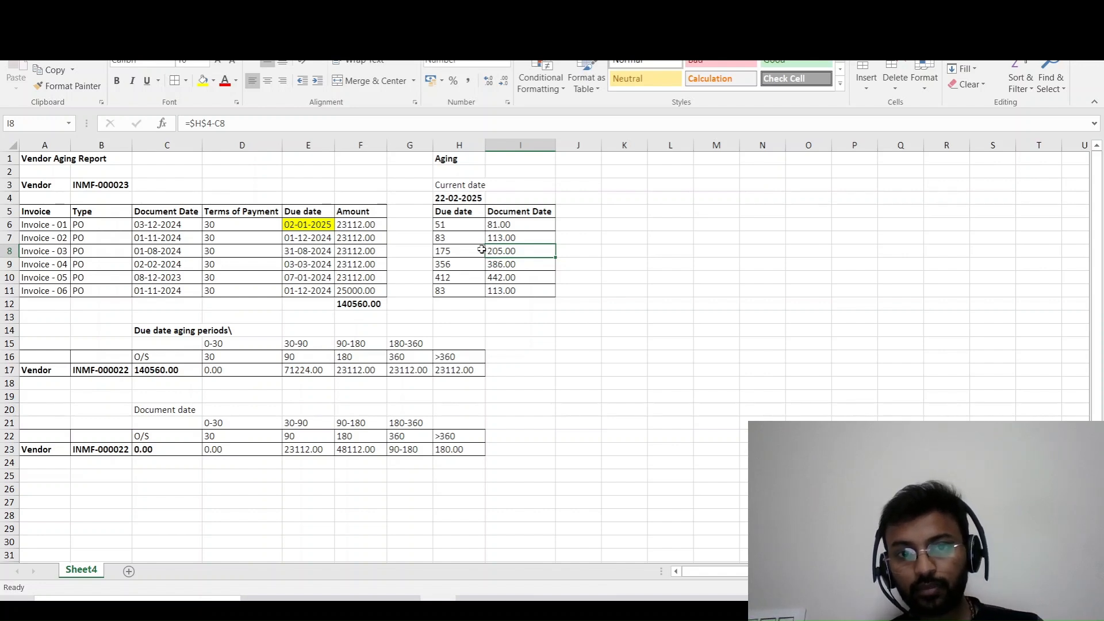
{"action": "mouse_move", "coordinate": [481, 249]}
{"action": "left_mouse_down"}
{"action": "mouse_move", "coordinate": [393, 249]}
{"action": "mouse_move", "coordinate": [497, 249]}
{"action": "left_mouse_up"}
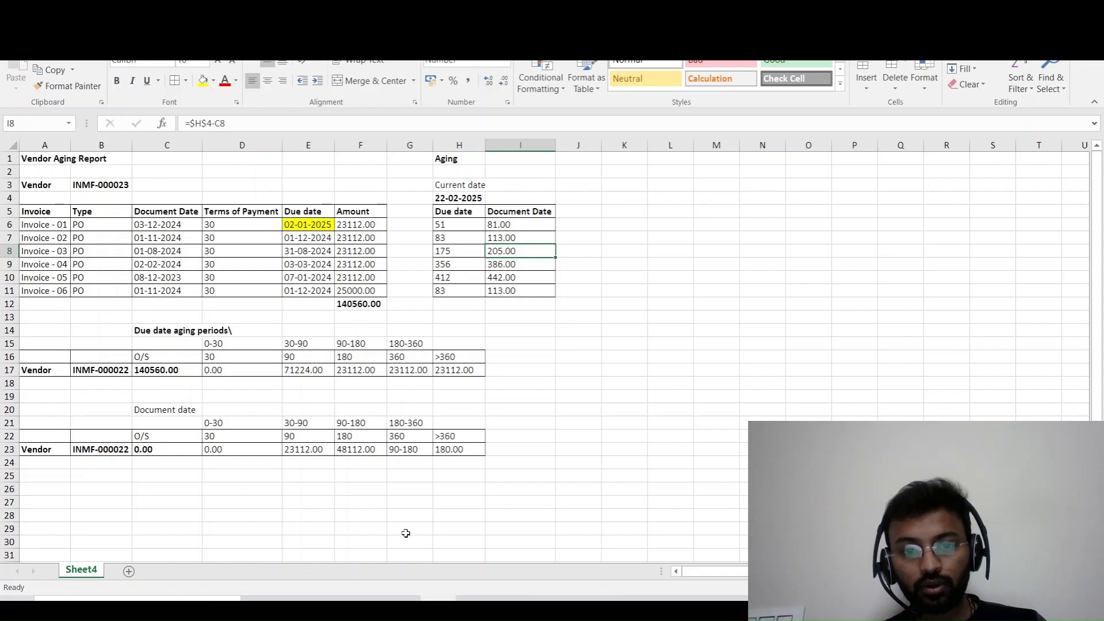
{"action": "left_click", "coordinate": [407, 452]}
{"action": "type", "text": "="}
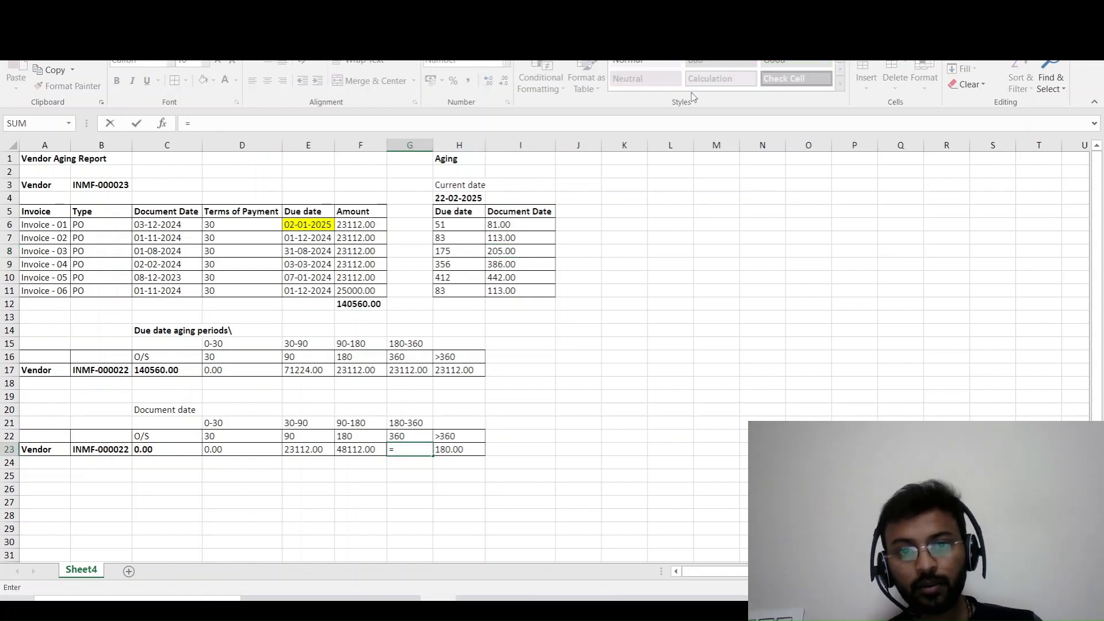
{"action": "left_click", "coordinate": [345, 266]}
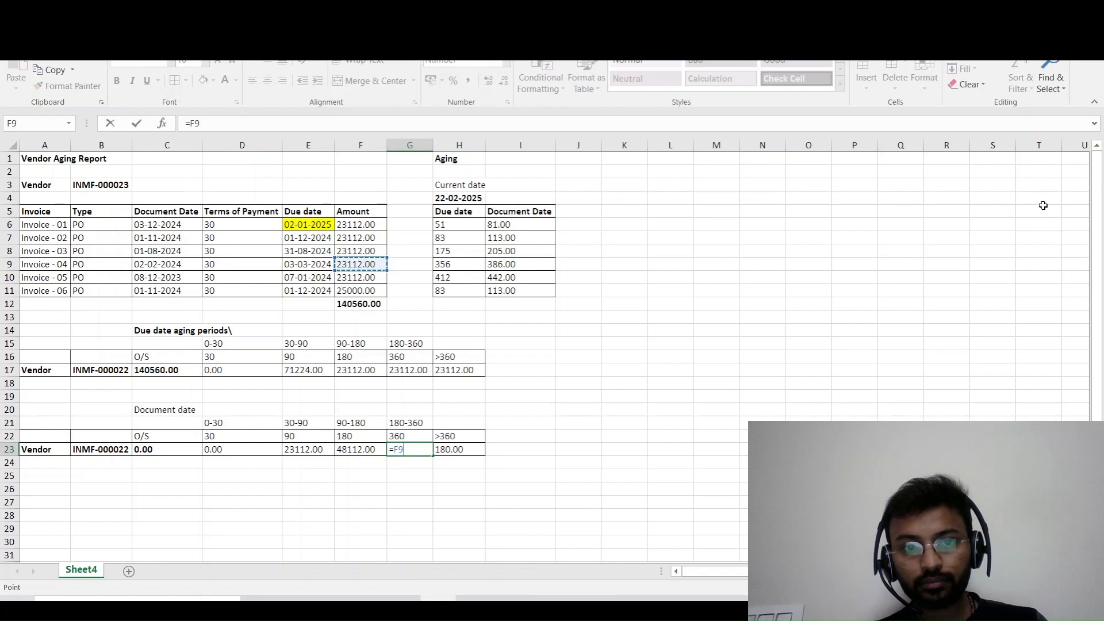
{"action": "key", "text": "Return"}
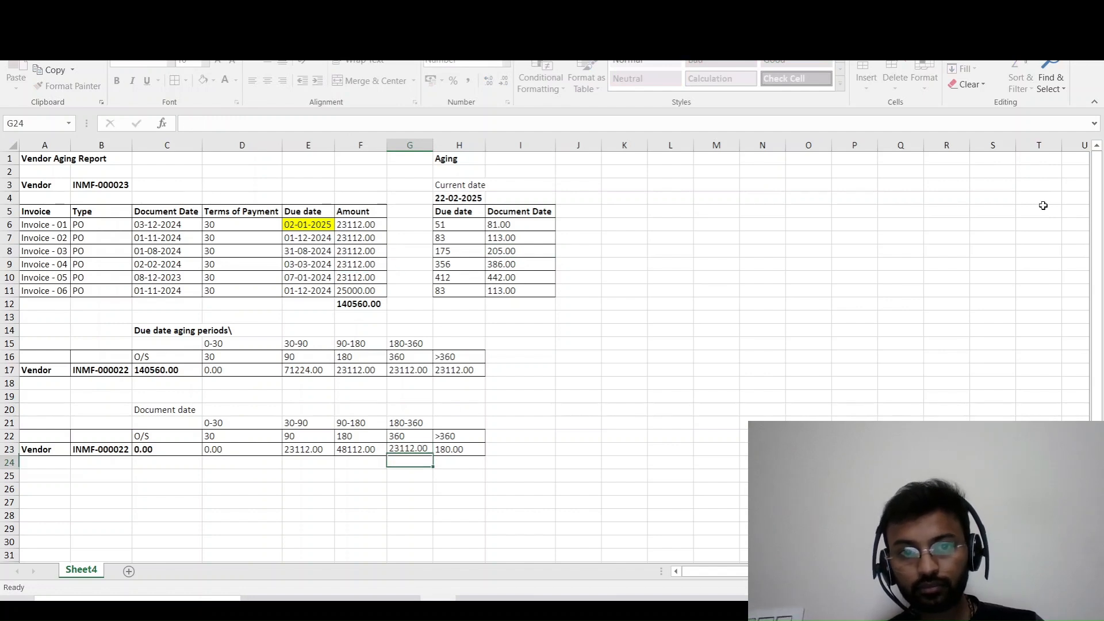
Fill the >360 bucket in H23 with =F9+F10, adding the Invoice - 04 and Invoice - 05 amounts.
{"action": "key", "text": "Right"}
{"action": "key", "text": "Up"}
{"action": "type", "text": "="}
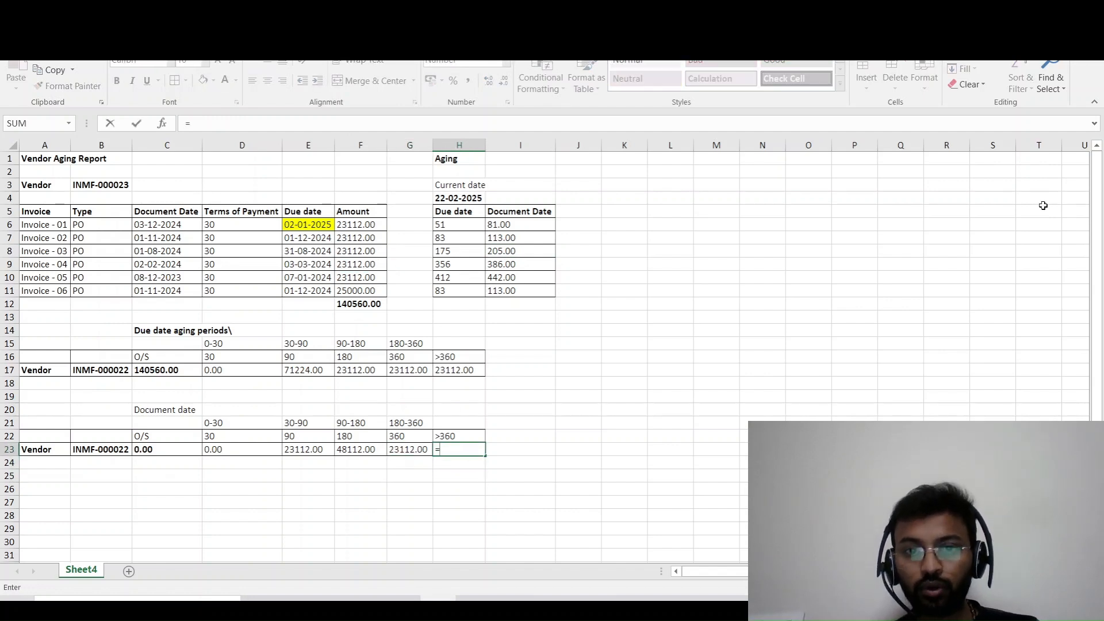
{"action": "key", "text": "Up"}
{"action": "key", "text": "Up"}
{"action": "key", "text": "Up"}
{"action": "key", "text": "Up"}
{"action": "key", "text": "Up"}
{"action": "key", "text": "Up"}
{"action": "key", "text": "Up"}
{"action": "key", "text": "Up"}
{"action": "key", "text": "Up"}
{"action": "key", "text": "Up"}
{"action": "key", "text": "Up"}
{"action": "key", "text": "Up"}
{"action": "key", "text": "Up"}
{"action": "key", "text": "Up"}
{"action": "key", "text": "Right"}
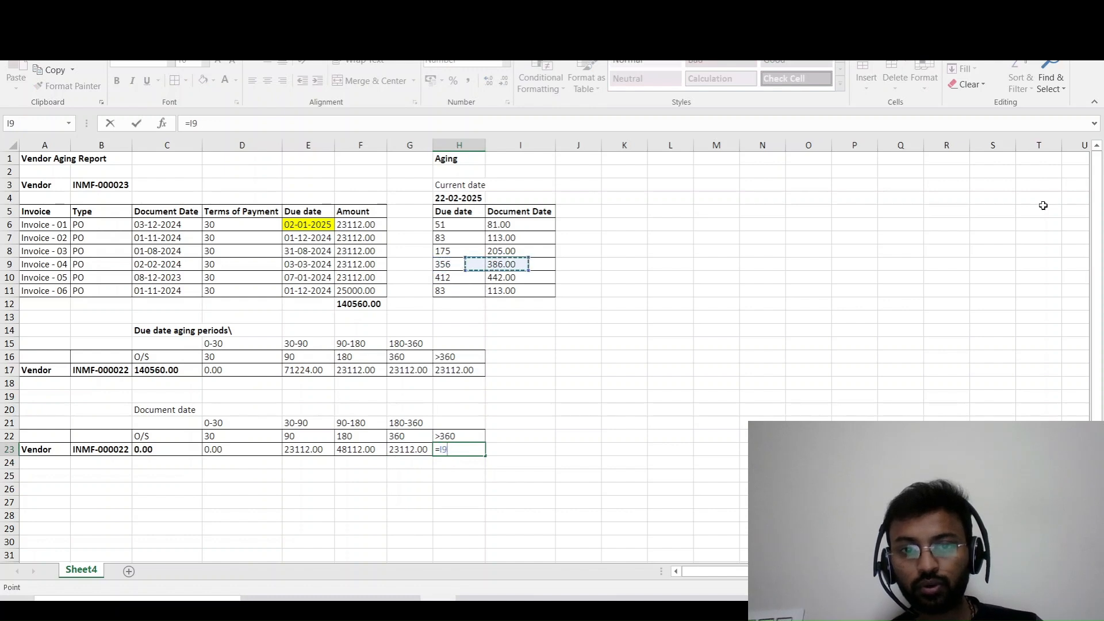
{"action": "key", "text": "shift+Down"}
{"action": "key", "text": "Left"}
{"action": "key", "text": "Left"}
{"action": "key", "text": "Left"}
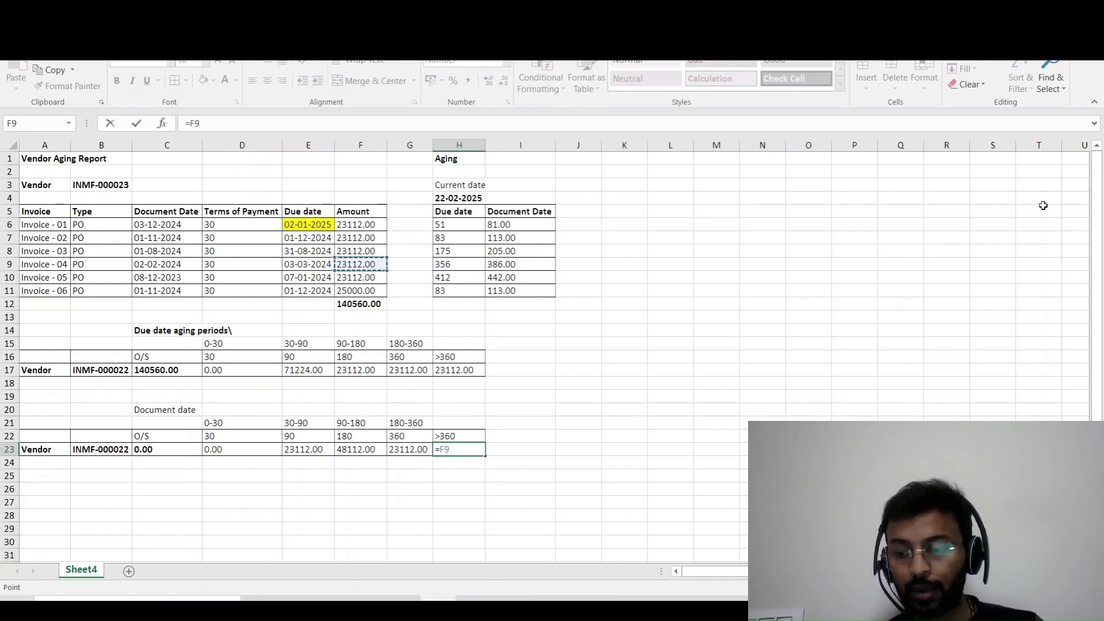
{"action": "type", "text": "+"}
{"action": "key", "text": "Up"}
{"action": "key", "text": "Up"}
{"action": "key", "text": "Up"}
{"action": "key", "text": "Up"}
{"action": "key", "text": "Up"}
{"action": "key", "text": "Up"}
{"action": "key", "text": "Up"}
{"action": "key", "text": "Up"}
{"action": "key", "text": "Up"}
{"action": "key", "text": "Up"}
{"action": "key", "text": "Up"}
{"action": "key", "text": "Up"}
{"action": "key", "text": "Left"}
{"action": "key", "text": "Left"}
{"action": "key", "text": "Up"}
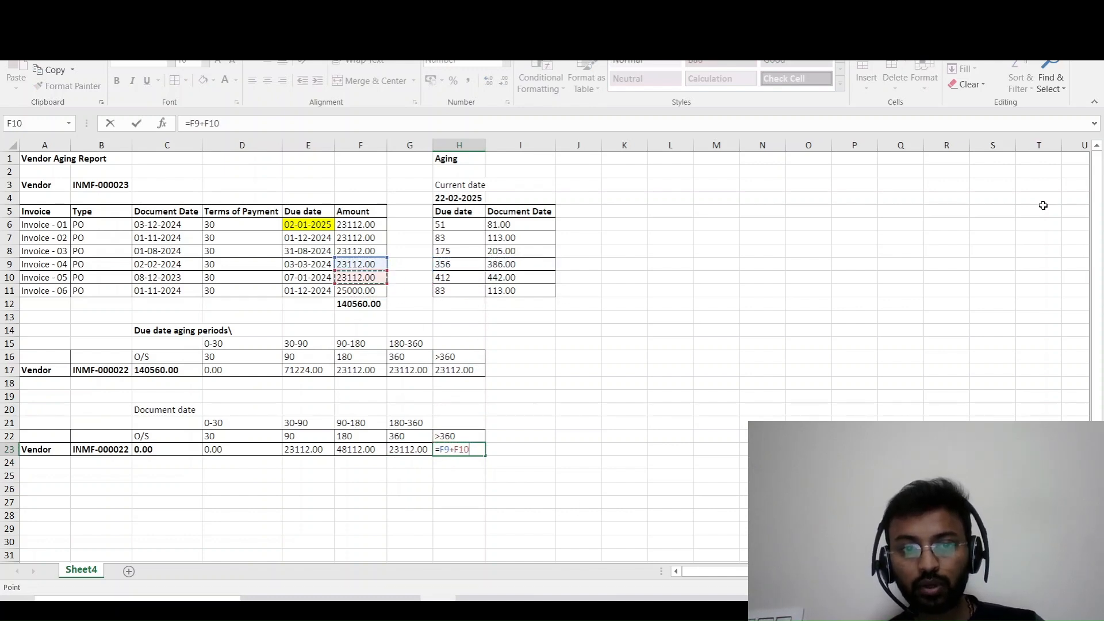
{"action": "key", "text": "Return"}
{"action": "key", "text": "Return"}
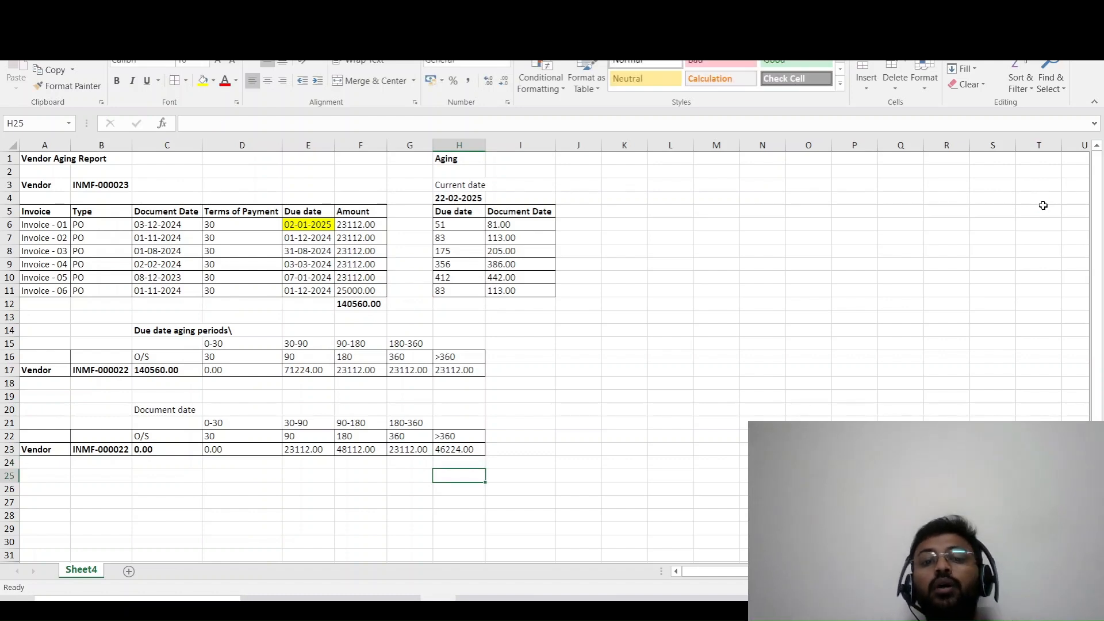
Link the O/S amount of the document date table in C23 to the invoice total with =F12.
{"action": "key", "text": "Up"}
{"action": "key", "text": "Up"}
{"action": "key", "text": "Left"}
{"action": "key", "text": "Left"}
{"action": "key", "text": "Left"}
{"action": "key", "text": "Left"}
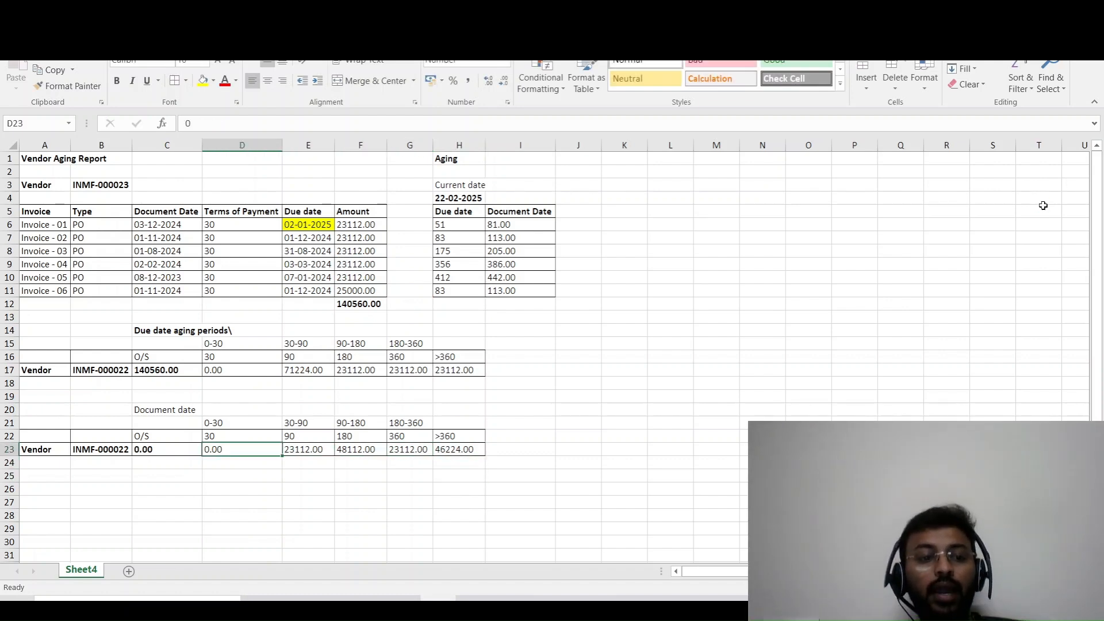
{"action": "key", "text": "Left"}
{"action": "type", "text": "="}
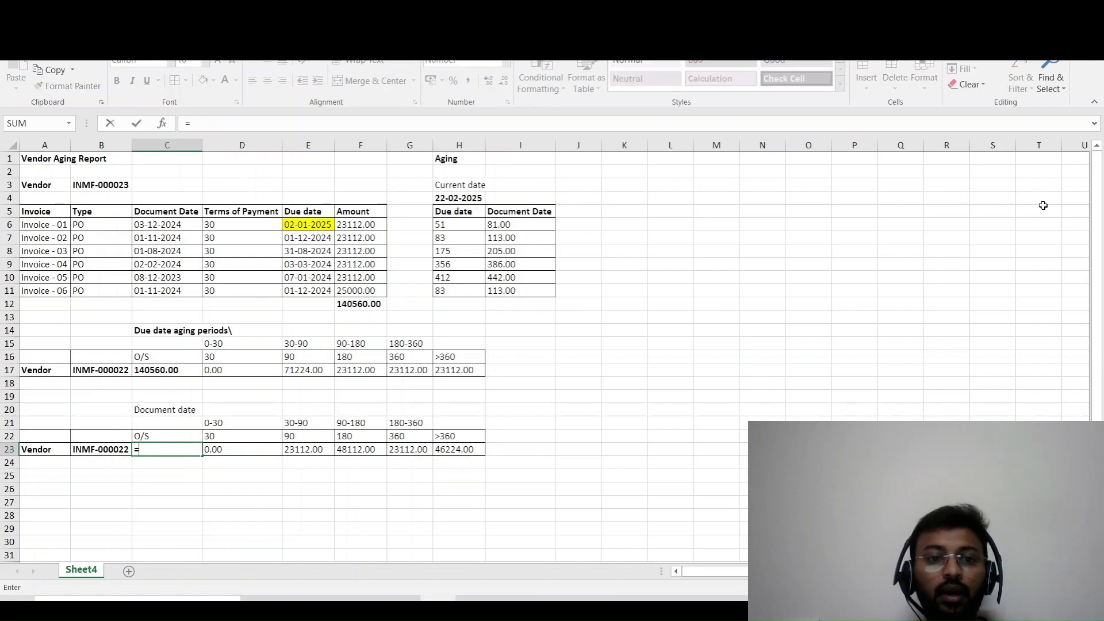
{"action": "key", "text": "Up"}
{"action": "key", "text": "Up"}
{"action": "key", "text": "Up"}
{"action": "key", "text": "Up"}
{"action": "key", "text": "Up"}
{"action": "key", "text": "Up"}
{"action": "key", "text": "Up"}
{"action": "key", "text": "Up"}
{"action": "key", "text": "Up"}
{"action": "key", "text": "Up"}
{"action": "key", "text": "Right"}
{"action": "key", "text": "Right"}
{"action": "key", "text": "Right"}
{"action": "key", "text": "Up"}
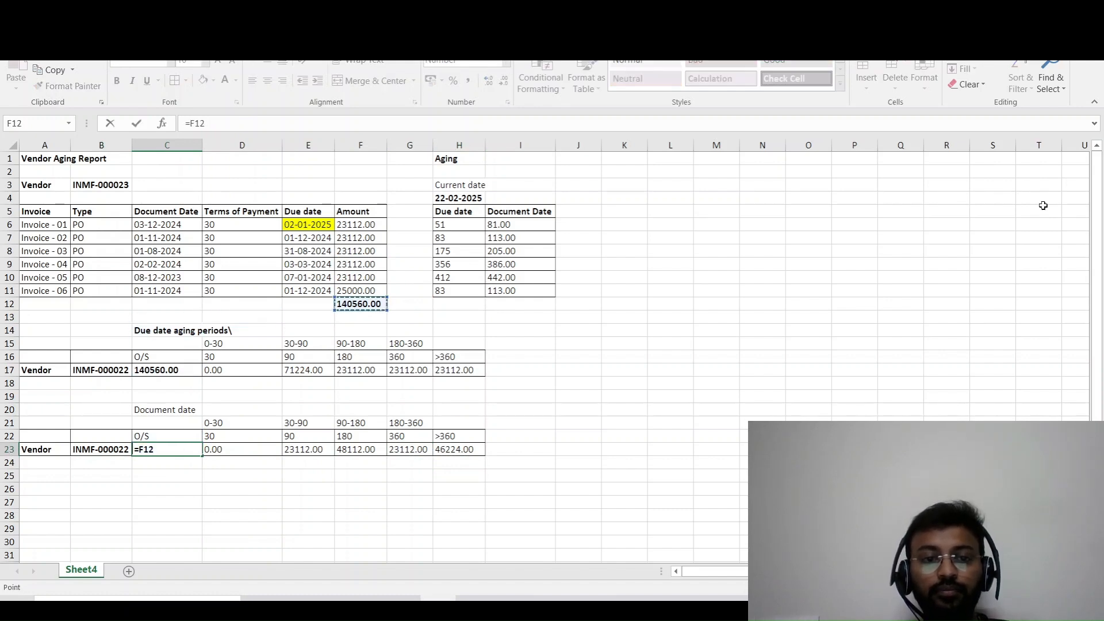
{"action": "key", "text": "Return"}
Select the document date buckets E23:H23 to check their sum against the outstanding amount.
{"action": "key", "text": "Right"}
{"action": "key", "text": "Right"}
{"action": "key", "text": "Up"}
{"action": "key", "text": "shift+Right"}
{"action": "key", "text": "shift+Right"}
{"action": "key", "text": "shift+Right"}
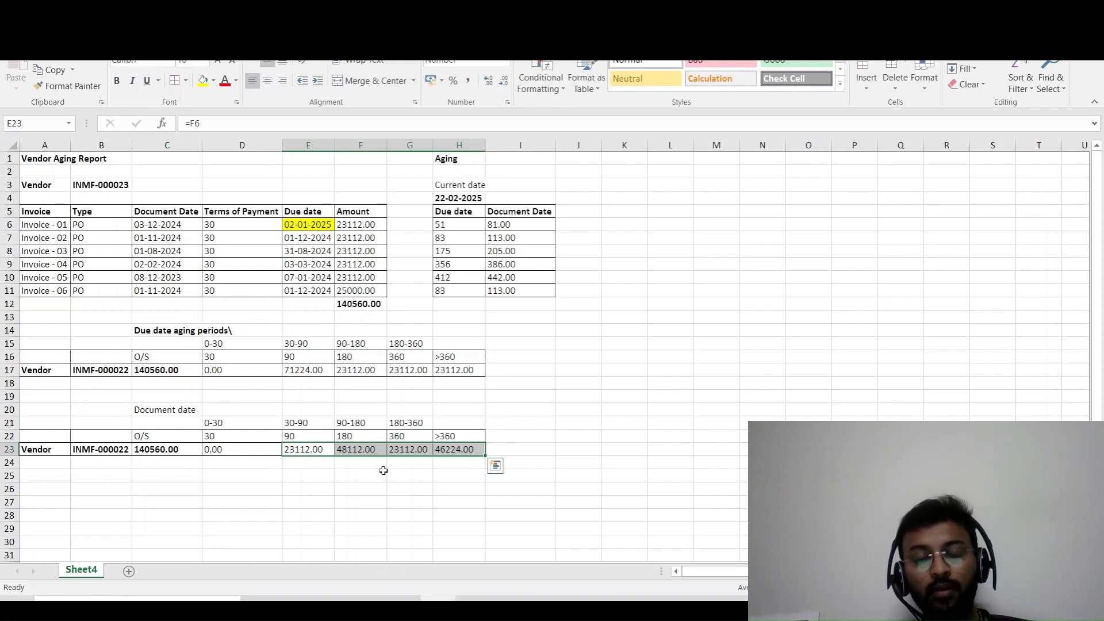
Compare the due date and document date aging tables under the headings in C14 and C20.
{"action": "left_click", "coordinate": [309, 278]}
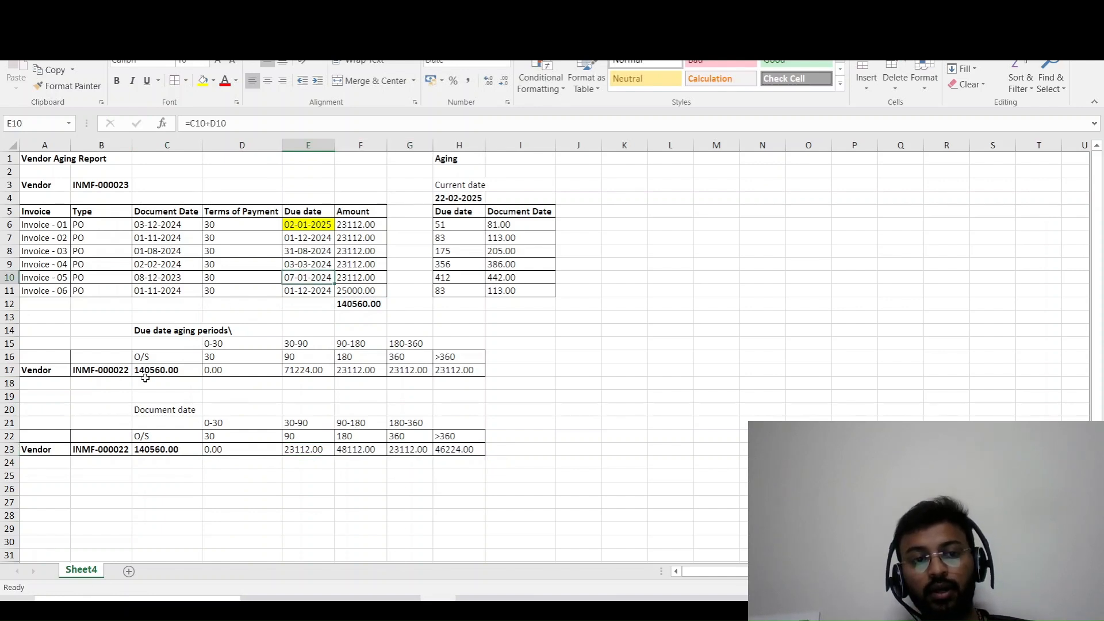
{"action": "left_click", "coordinate": [128, 334]}
{"action": "left_click", "coordinate": [152, 400]}
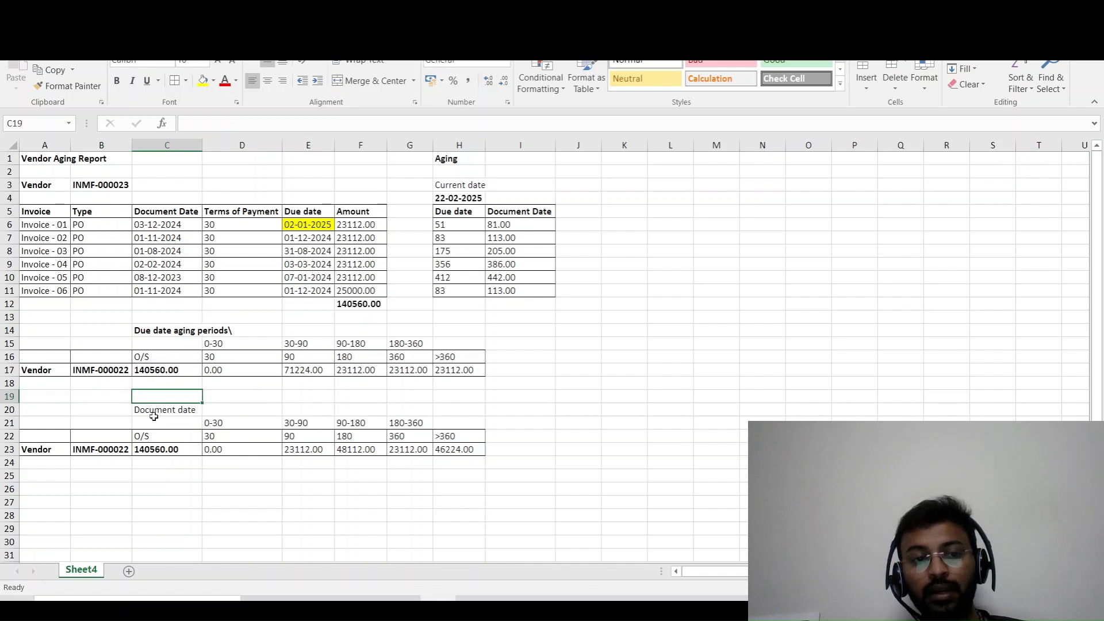
{"action": "left_click", "coordinate": [153, 419]}
{"action": "left_click", "coordinate": [176, 412]}
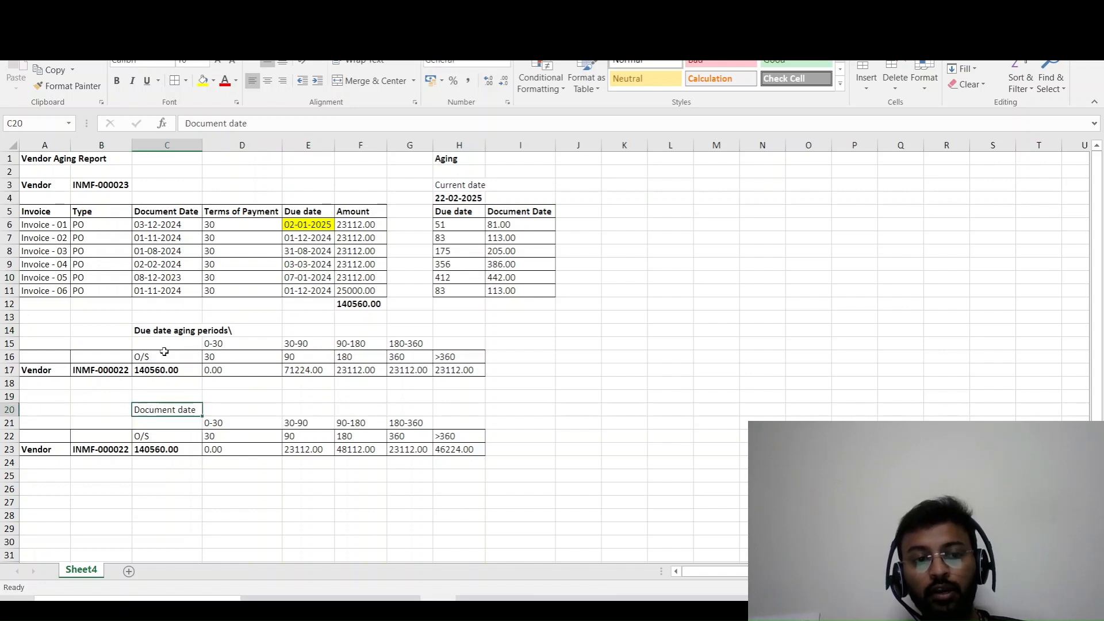
{"action": "left_click", "coordinate": [168, 331]}
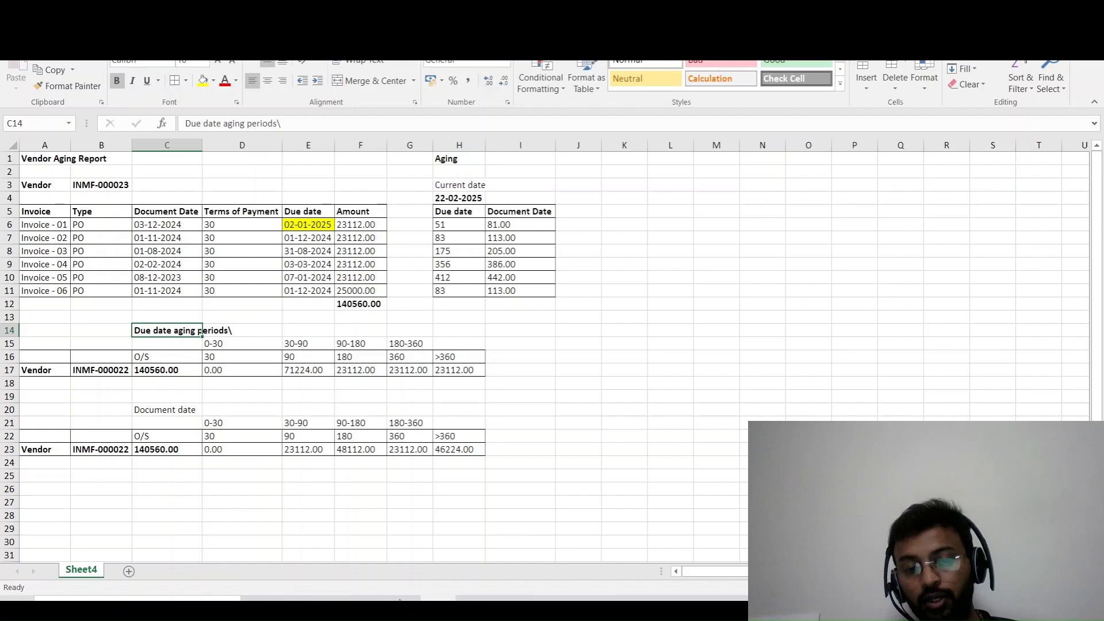
{"action": "left_click", "coordinate": [403, 607]}
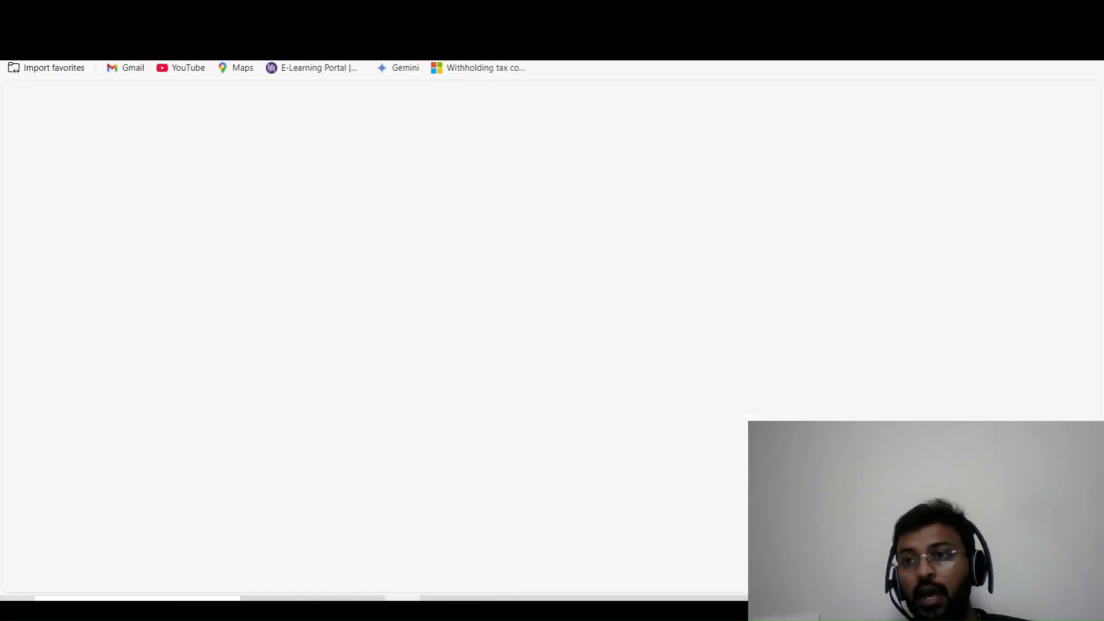
{"action": "left_click", "coordinate": [438, 608]}
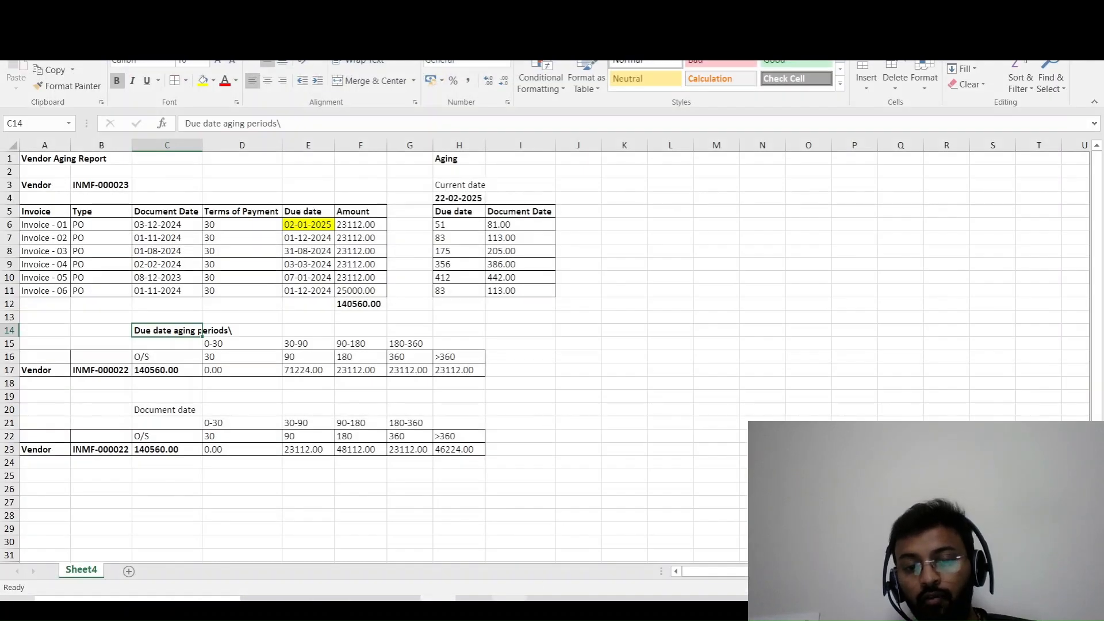
Switch to Finance and Operations and open the Vendor ageing report from the Accounts payable enquiries and reports.
{"action": "left_click", "coordinate": [474, 607]}
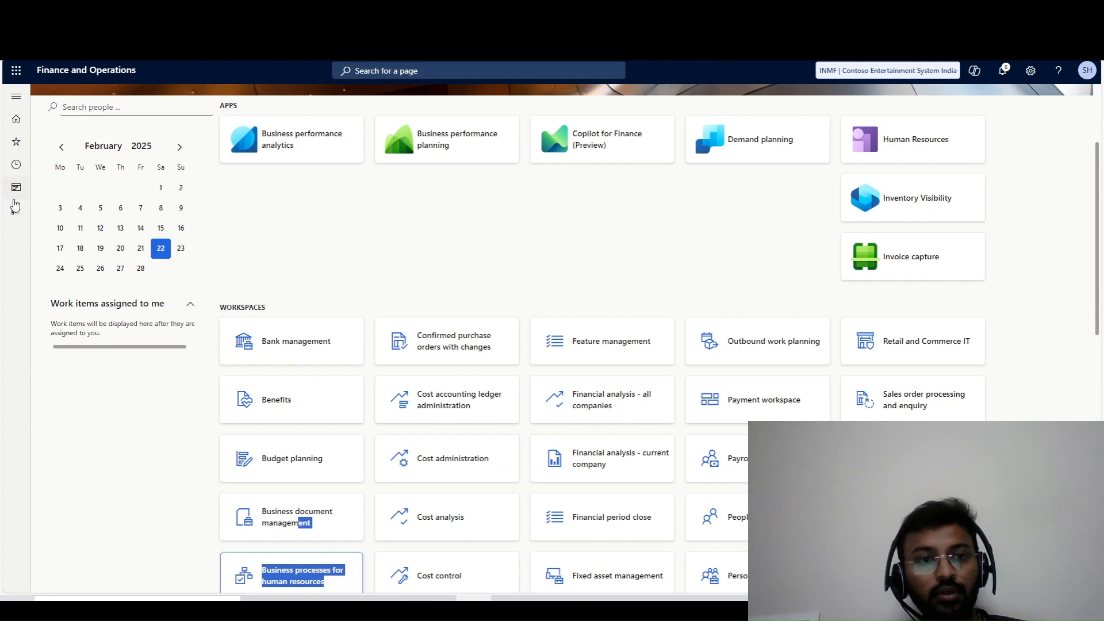
{"action": "left_click", "coordinate": [16, 210]}
{"action": "key", "text": "ctrl+Tab"}
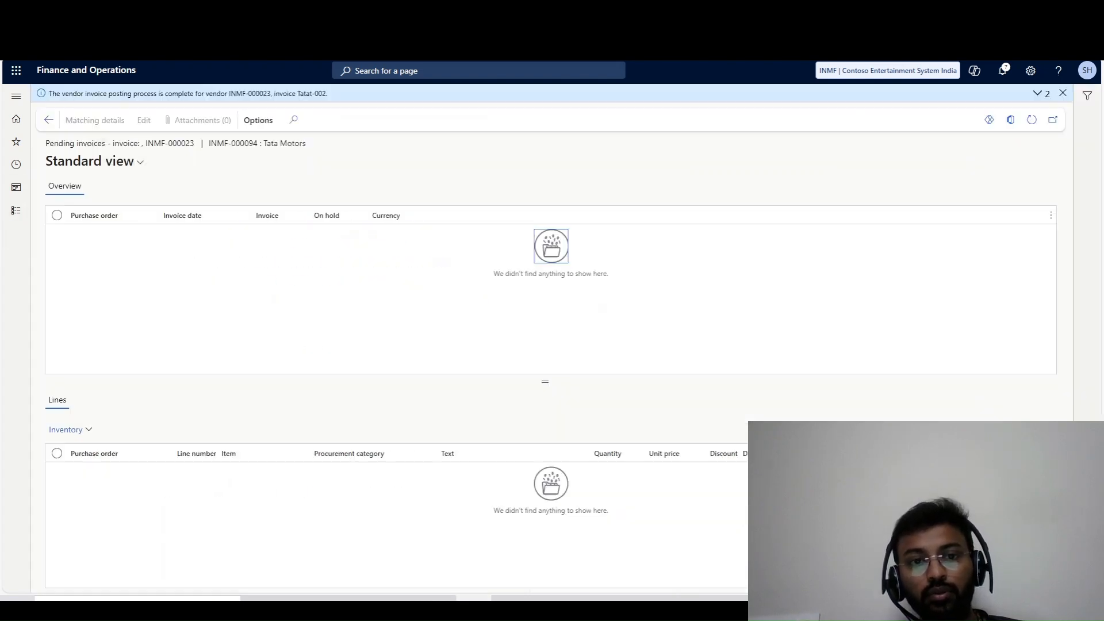
{"action": "key", "text": "ctrl+Tab"}
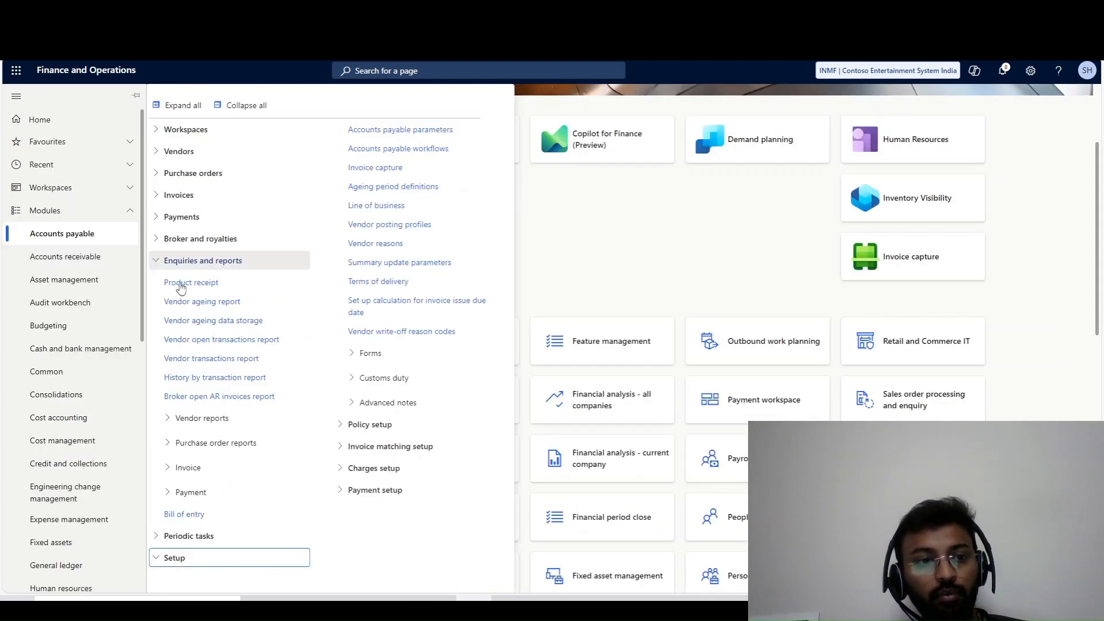
{"action": "left_click", "coordinate": [683, 225]}
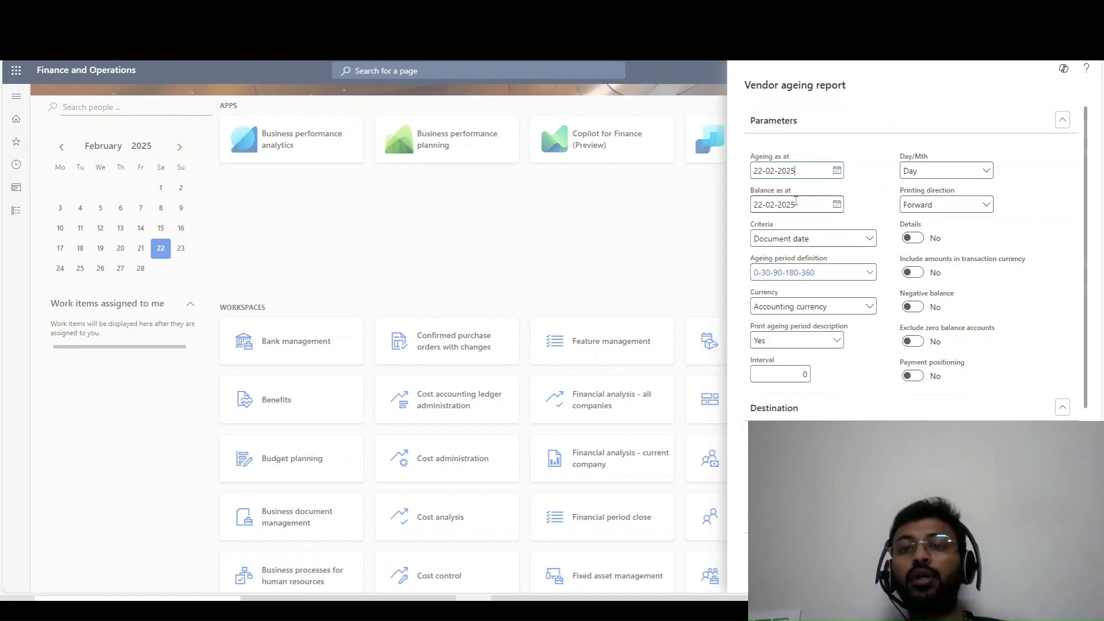
Compare the report's Ageing as at date with the current date in H4 of the Excel aging sheet.
{"action": "key", "text": "alt+Tab"}
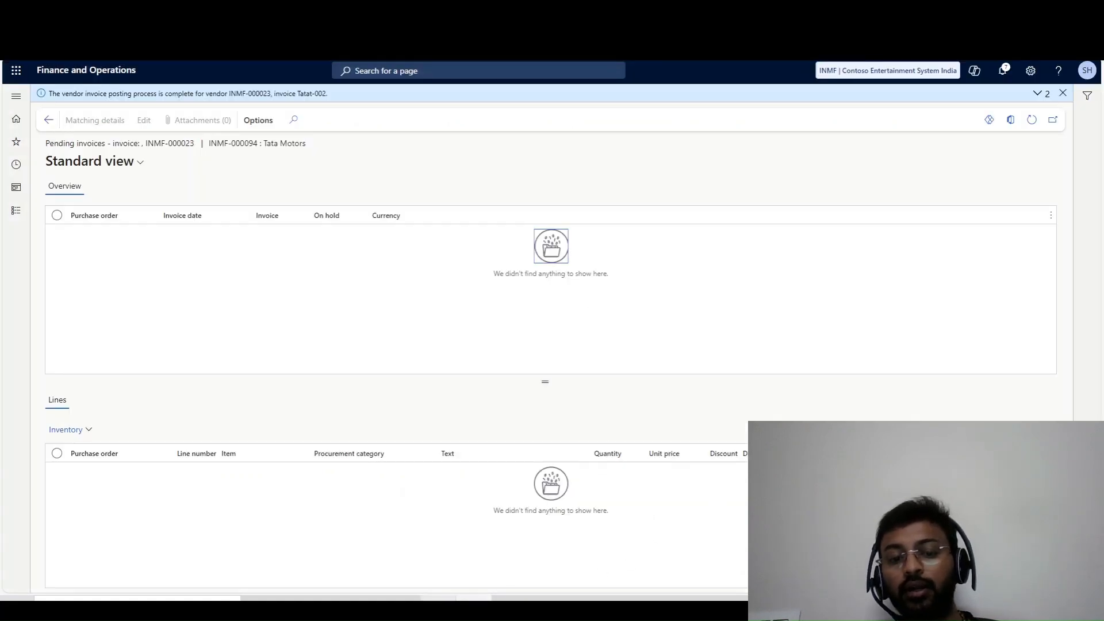
{"action": "key", "text": "alt+Tab"}
{"action": "left_click", "coordinate": [458, 198]}
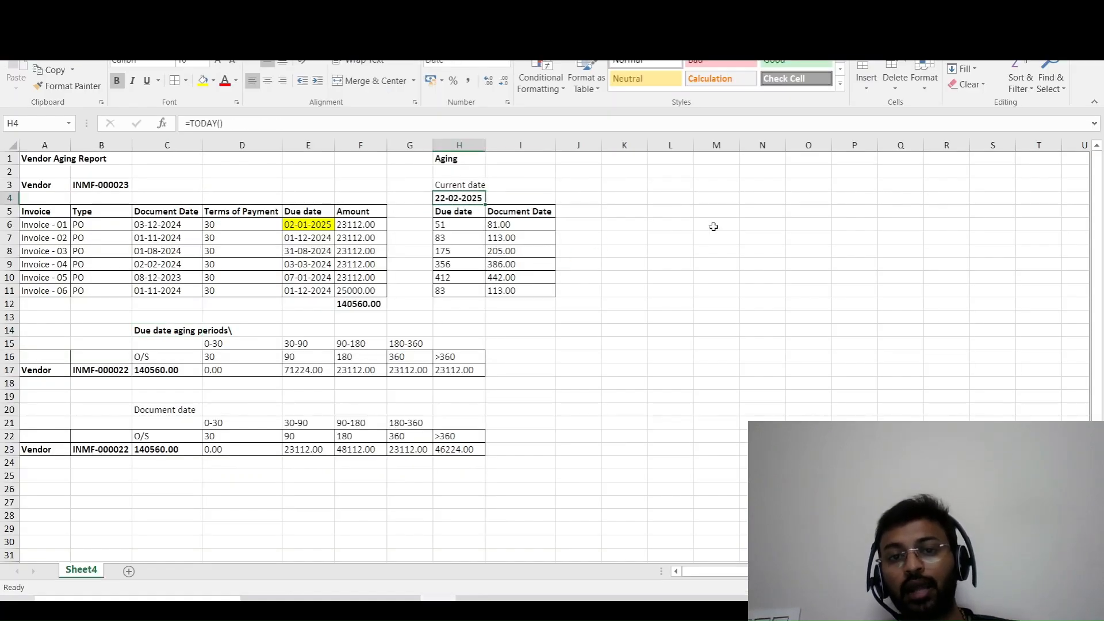
{"action": "key", "text": "alt+Tab"}
{"action": "key", "text": "alt+Tab"}
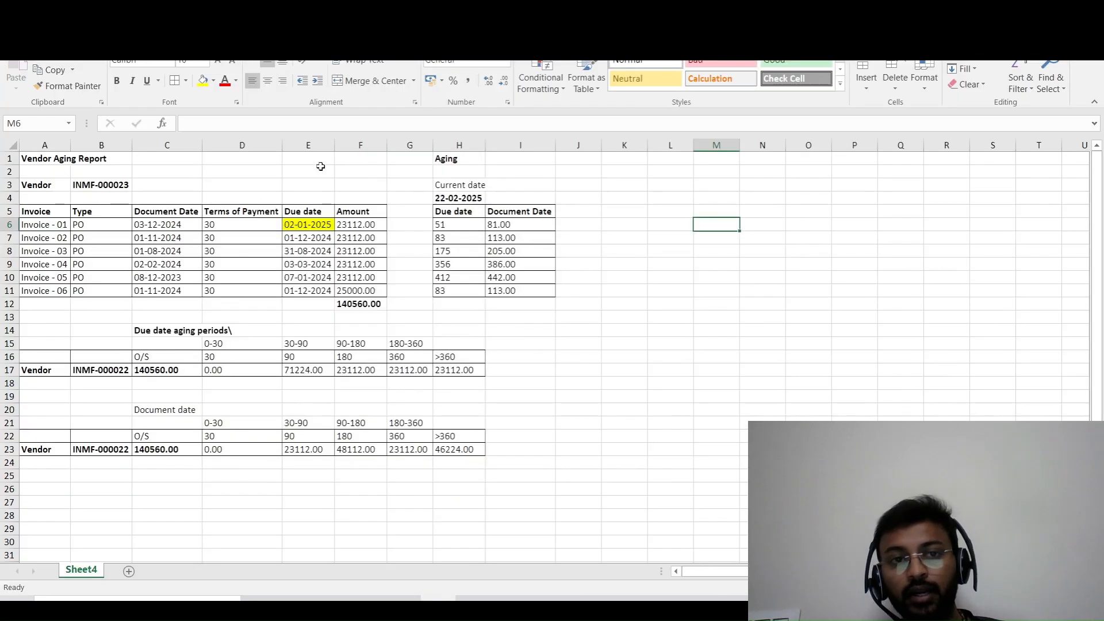
{"action": "key", "text": "alt+Tab"}
{"action": "key", "text": "ctrl+Tab"}
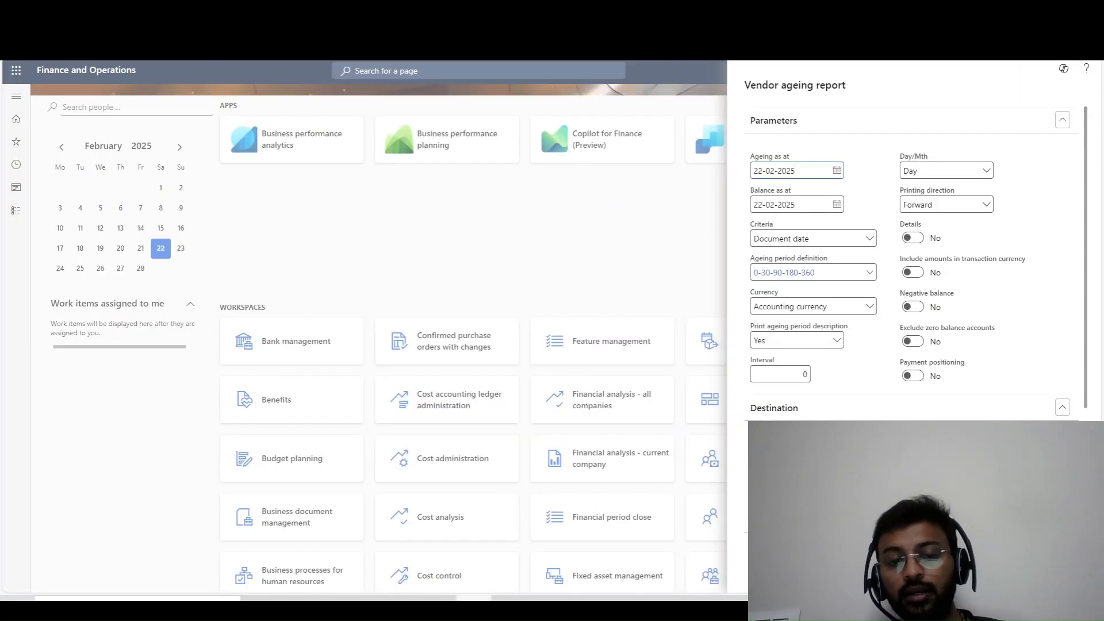
{"action": "key", "text": "alt+Tab"}
{"action": "key", "text": "alt+Tab"}
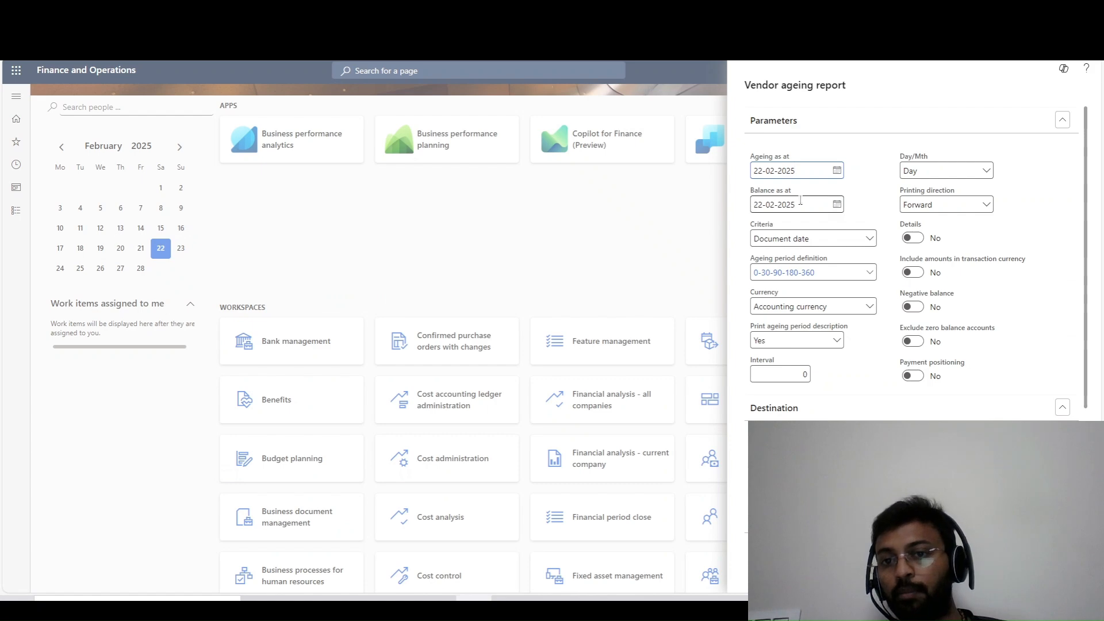
Check the report's Balance as at date against the current date formula in H4 of the Excel sheet.
{"action": "left_click_drag", "start_coordinate": [800, 202], "coordinate": [754, 204]}
{"action": "key", "text": "alt+Tab"}
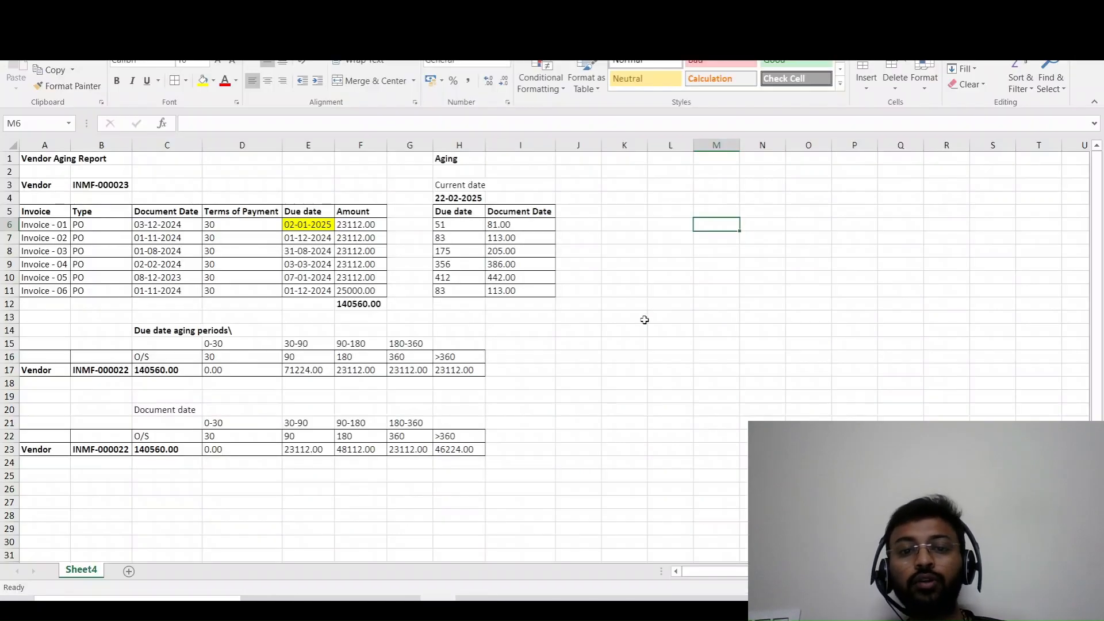
{"action": "left_click", "coordinate": [557, 321]}
{"action": "left_click", "coordinate": [460, 198]}
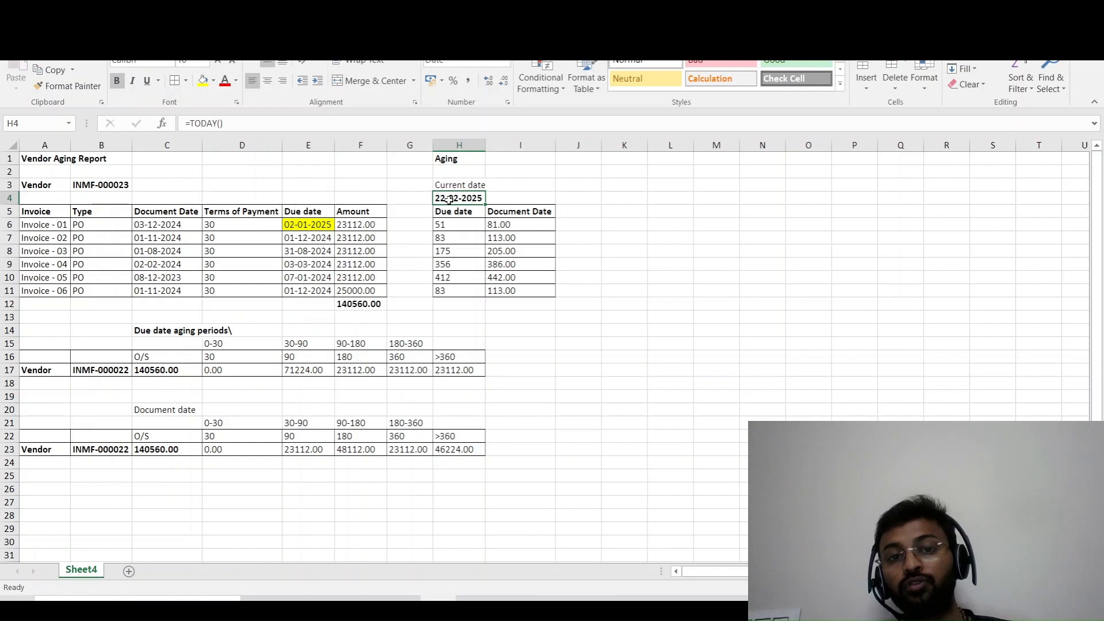
{"action": "key", "text": "alt+Tab"}
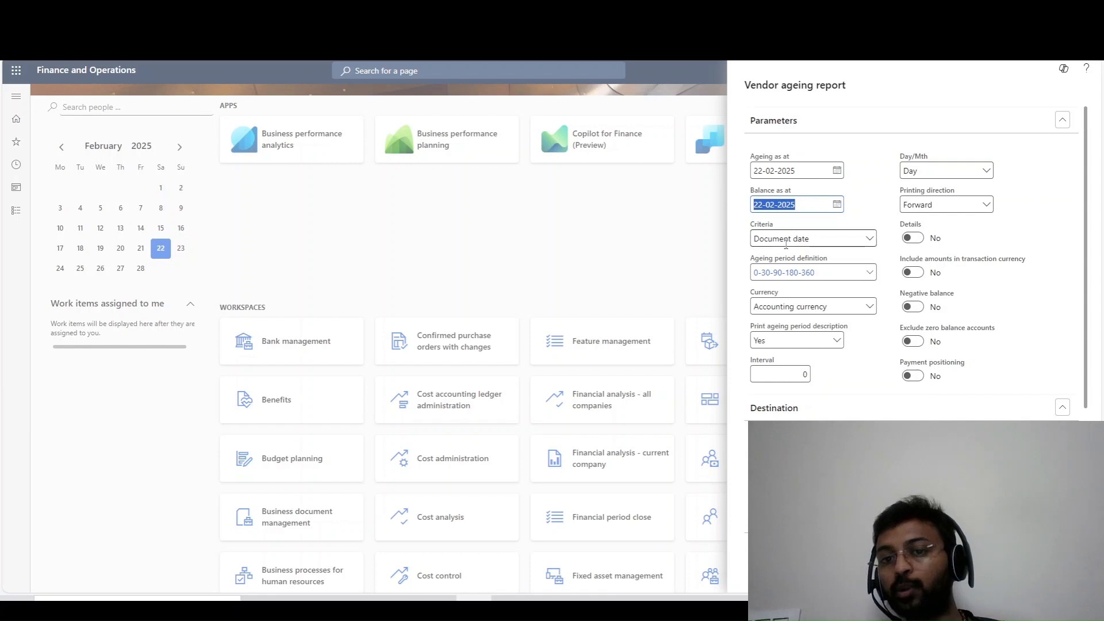
Review the report's criteria options and examine how the Excel due dates derive from document dates and terms of payment.
{"action": "left_click", "coordinate": [786, 238]}
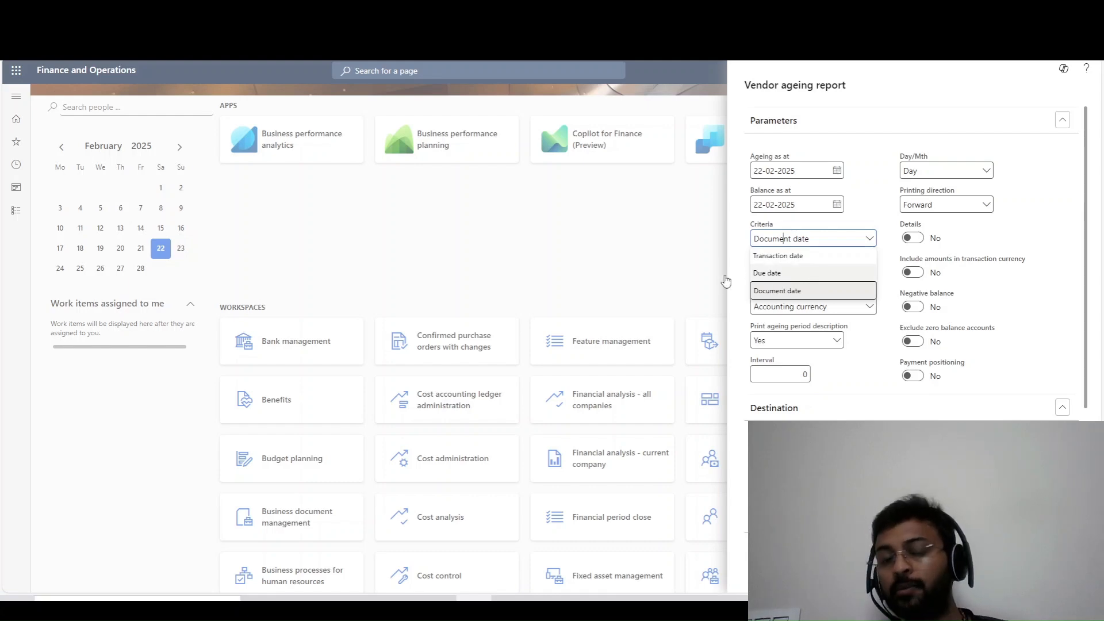
{"action": "key", "text": "alt+Tab"}
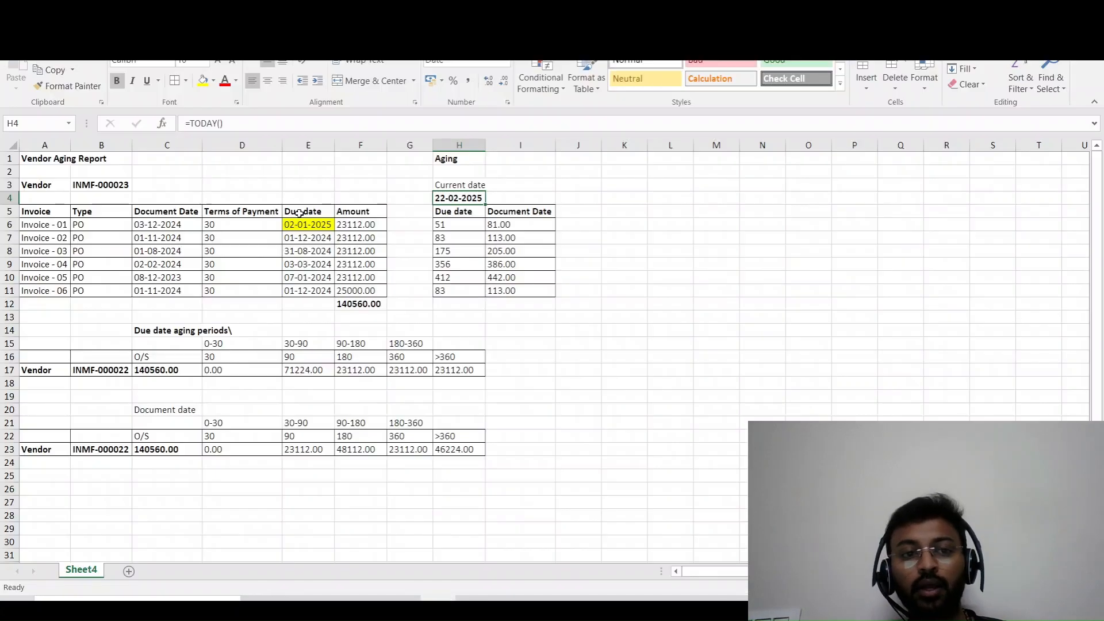
{"action": "left_click", "coordinate": [148, 223]}
{"action": "left_click", "coordinate": [223, 225]}
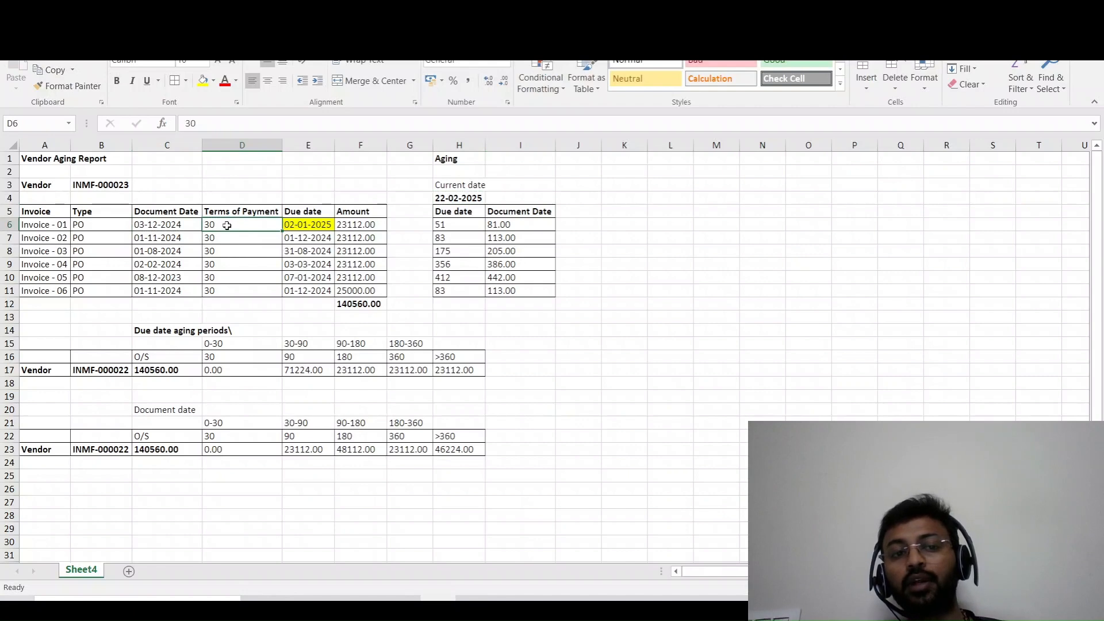
{"action": "left_click", "coordinate": [289, 225]}
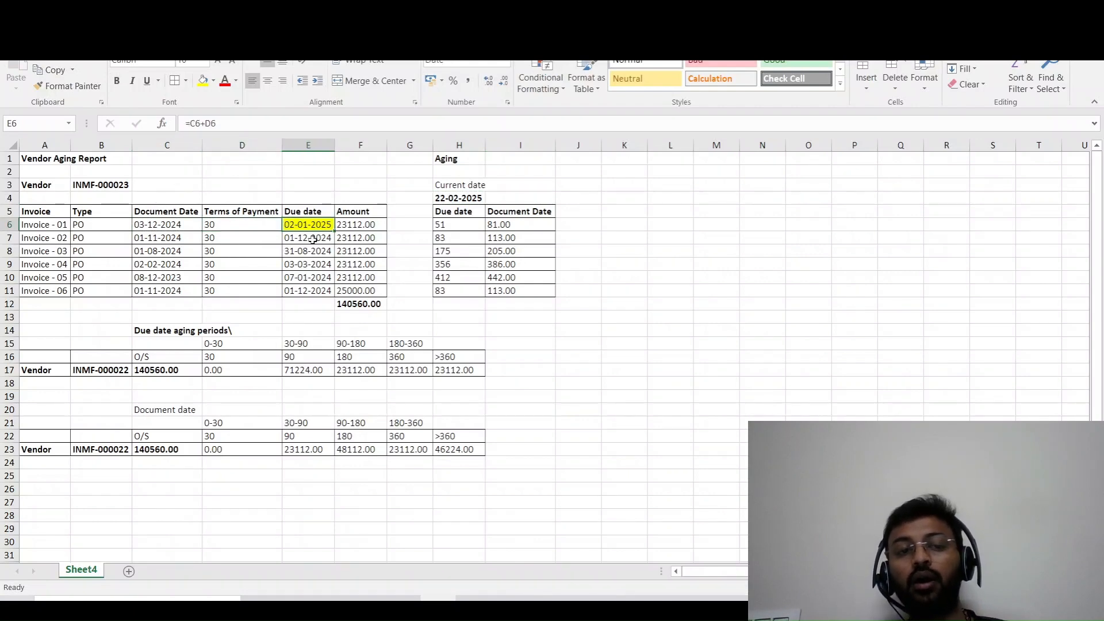
{"action": "left_click_drag", "start_coordinate": [174, 211], "coordinate": [148, 279]}
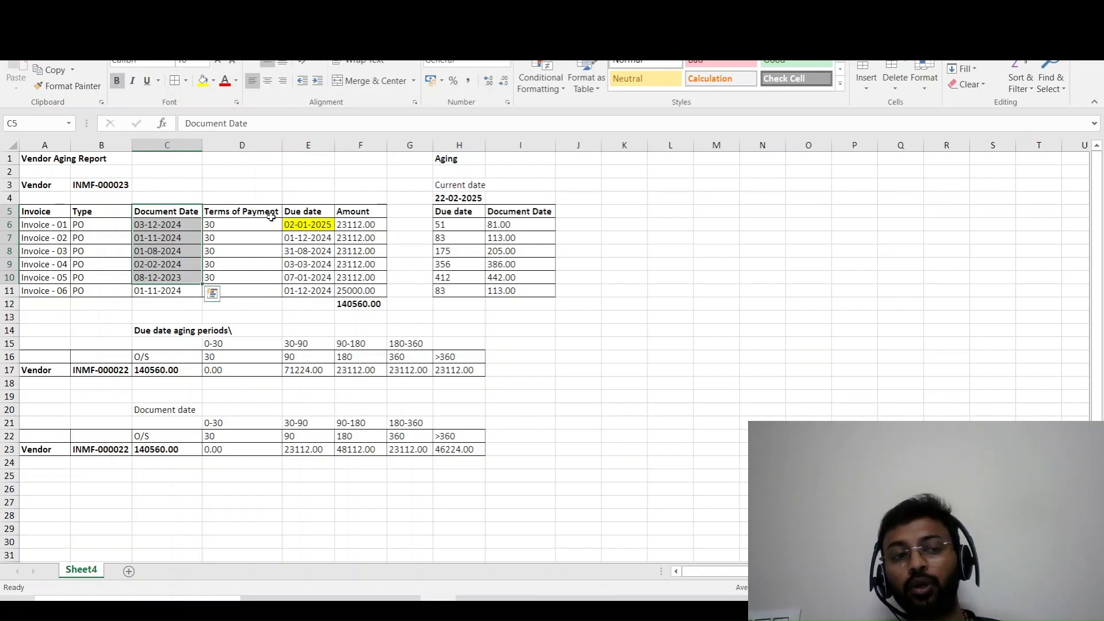
{"action": "left_click", "coordinate": [290, 227]}
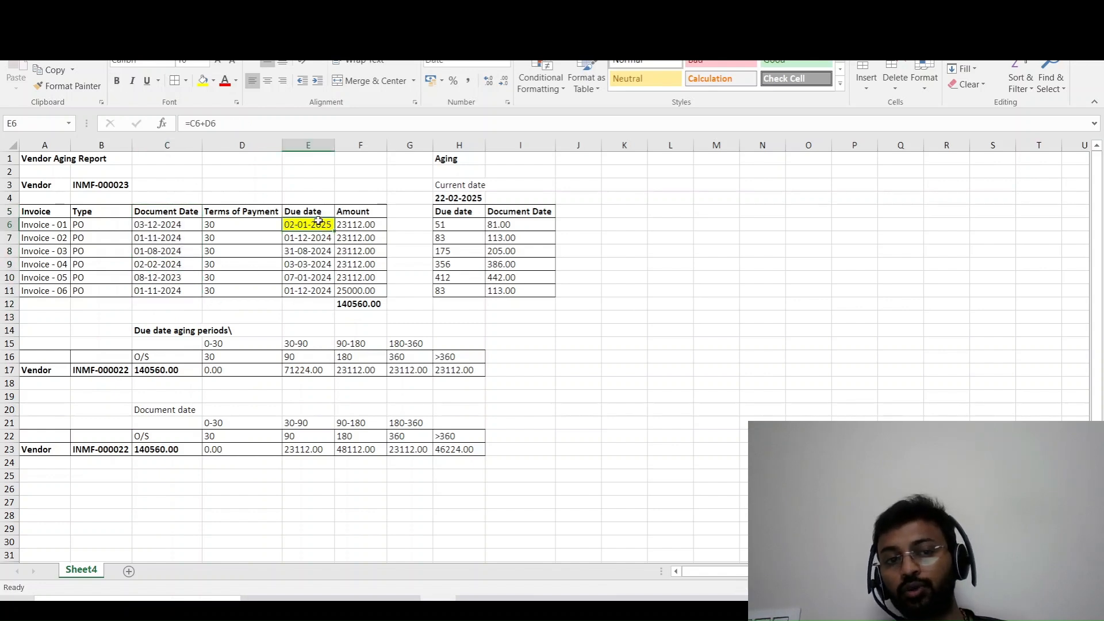
Examine the due date ageing days in H6:H11 and the document date ageing formula in I6.
{"action": "left_click", "coordinate": [444, 214]}
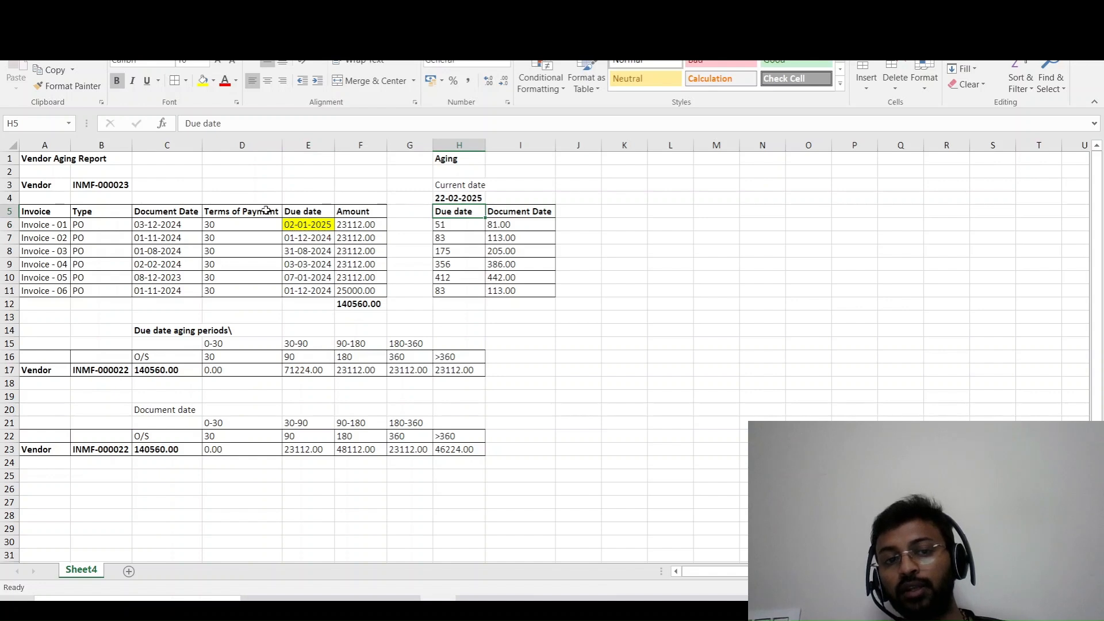
{"action": "left_click_drag", "start_coordinate": [444, 226], "coordinate": [452, 291]}
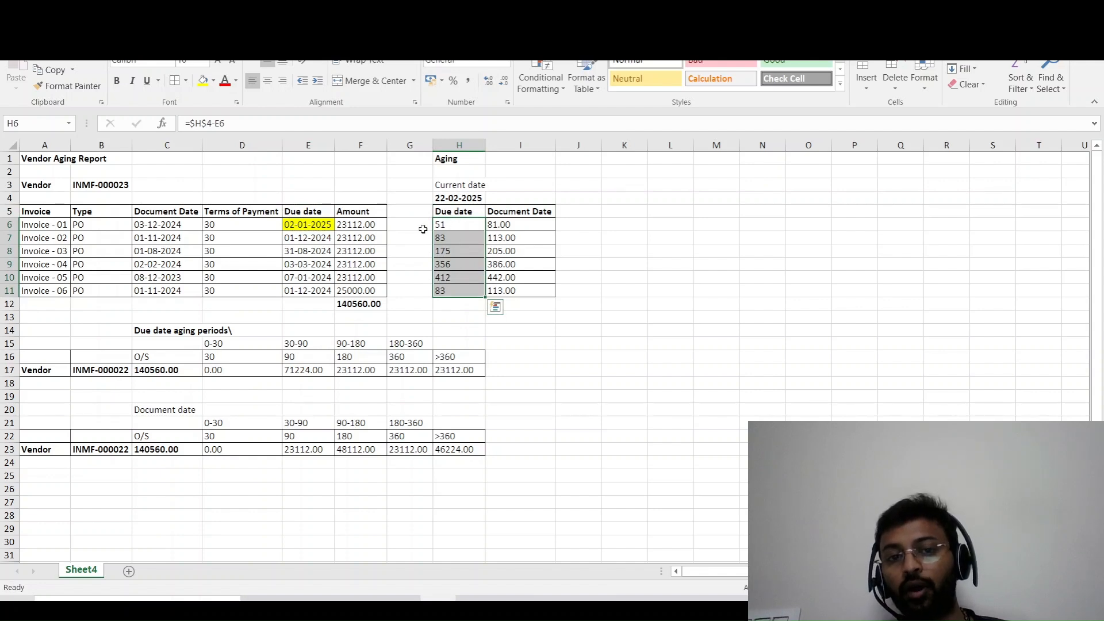
{"action": "left_click", "coordinate": [521, 225]}
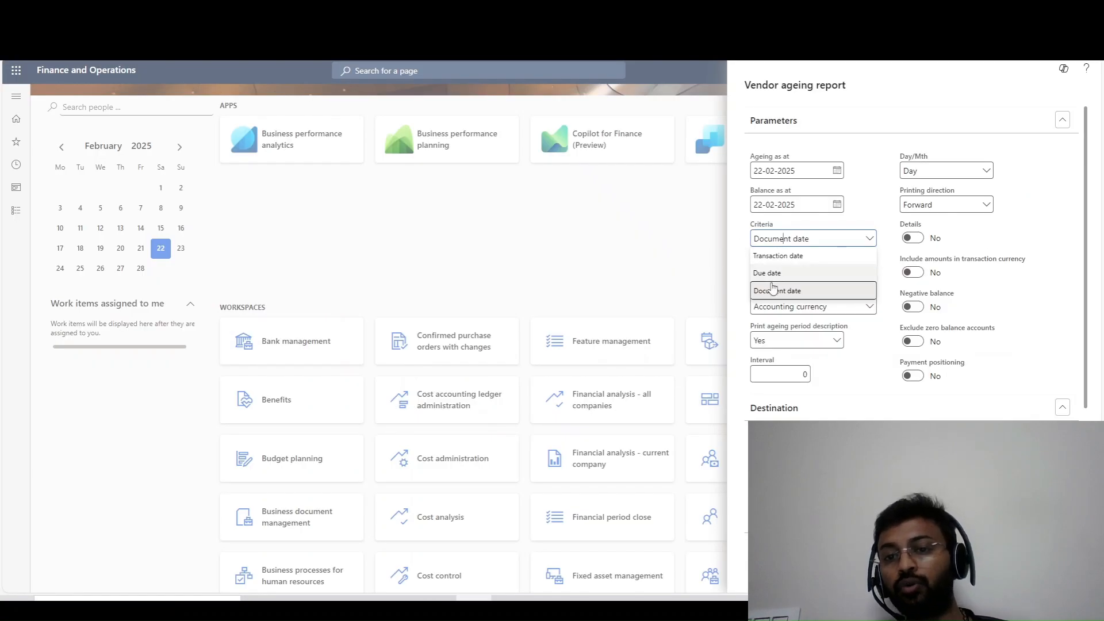
Set the vendor ageing report's criteria to Due date and relate it to the due date aging table in Excel.
{"action": "left_click", "coordinate": [758, 273]}
{"action": "key", "text": "alt+Tab"}
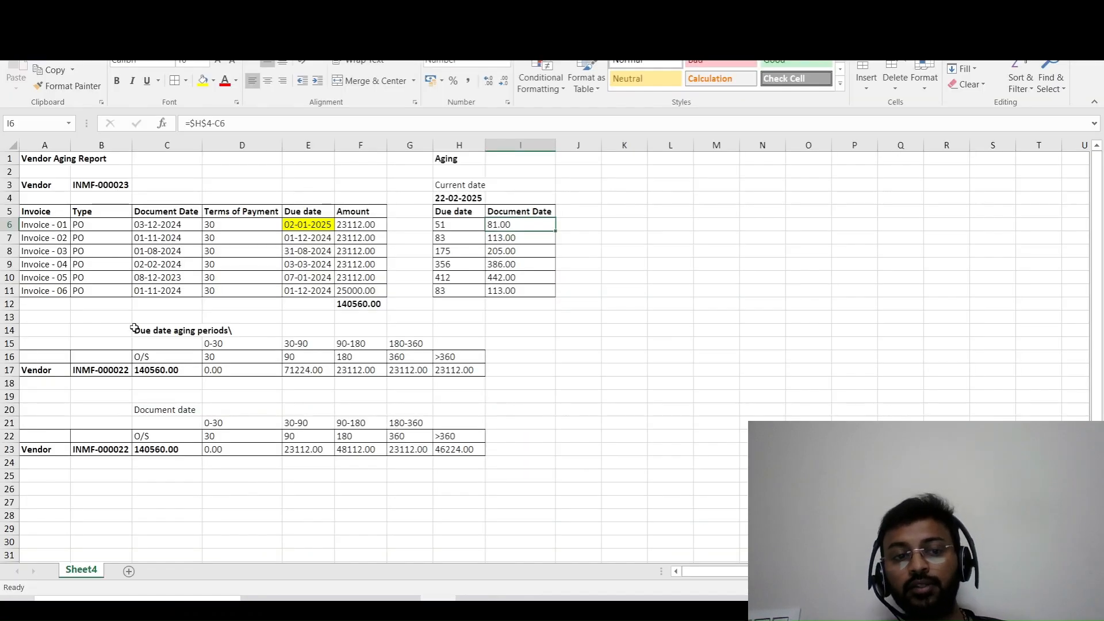
{"action": "left_click", "coordinate": [104, 318]}
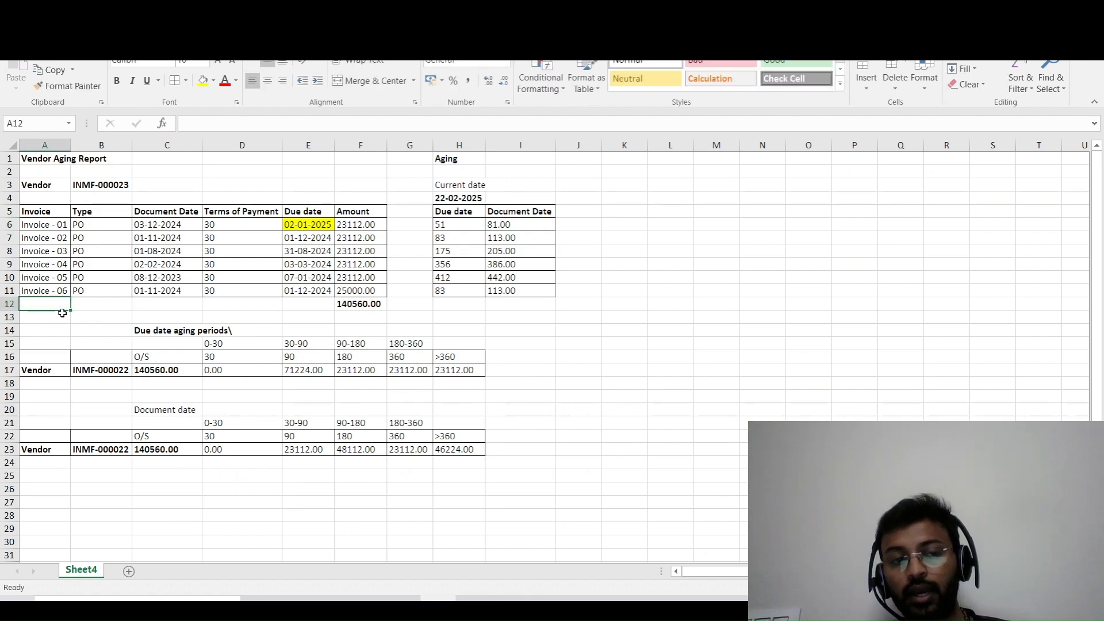
{"action": "left_click_drag", "start_coordinate": [58, 319], "coordinate": [512, 402]}
{"action": "left_click", "coordinate": [1039, 370]}
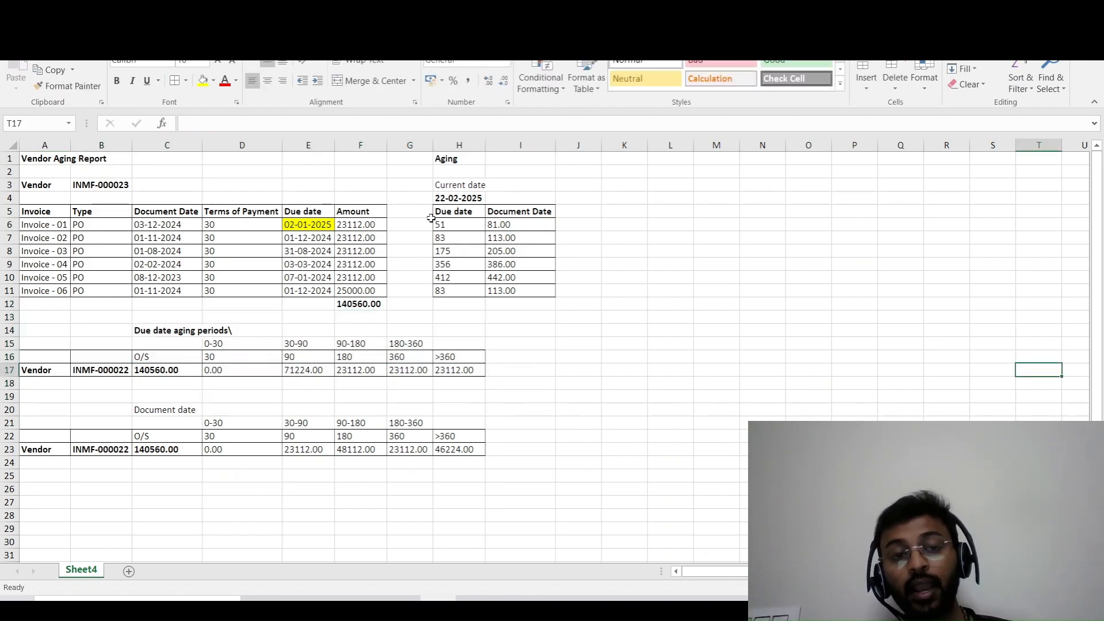
{"action": "key", "text": "alt+Tab"}
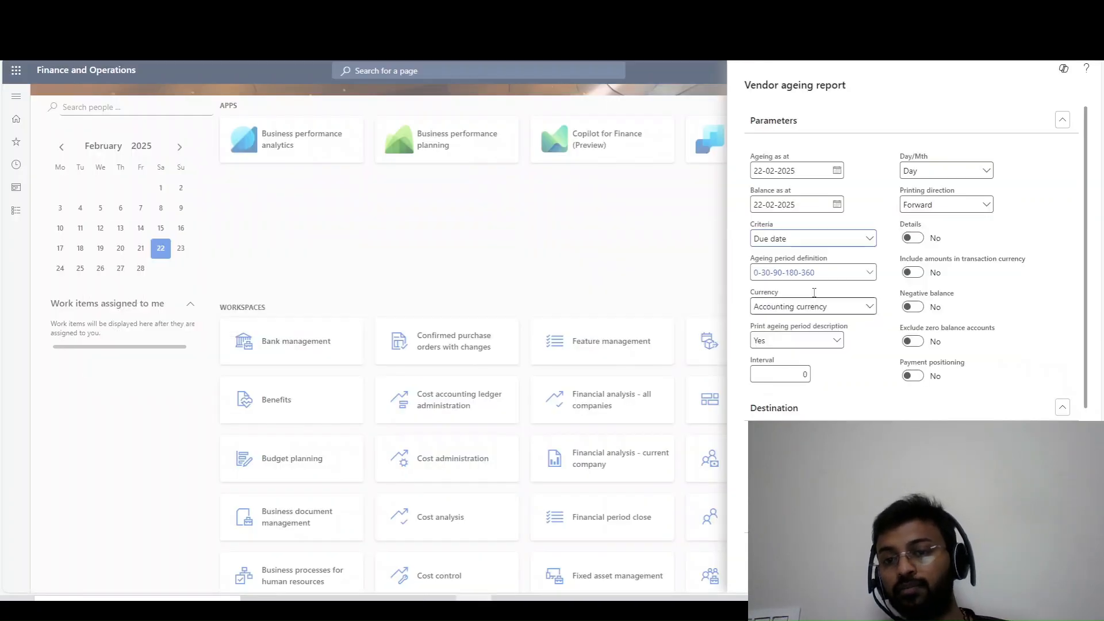
{"action": "left_click", "coordinate": [795, 236]}
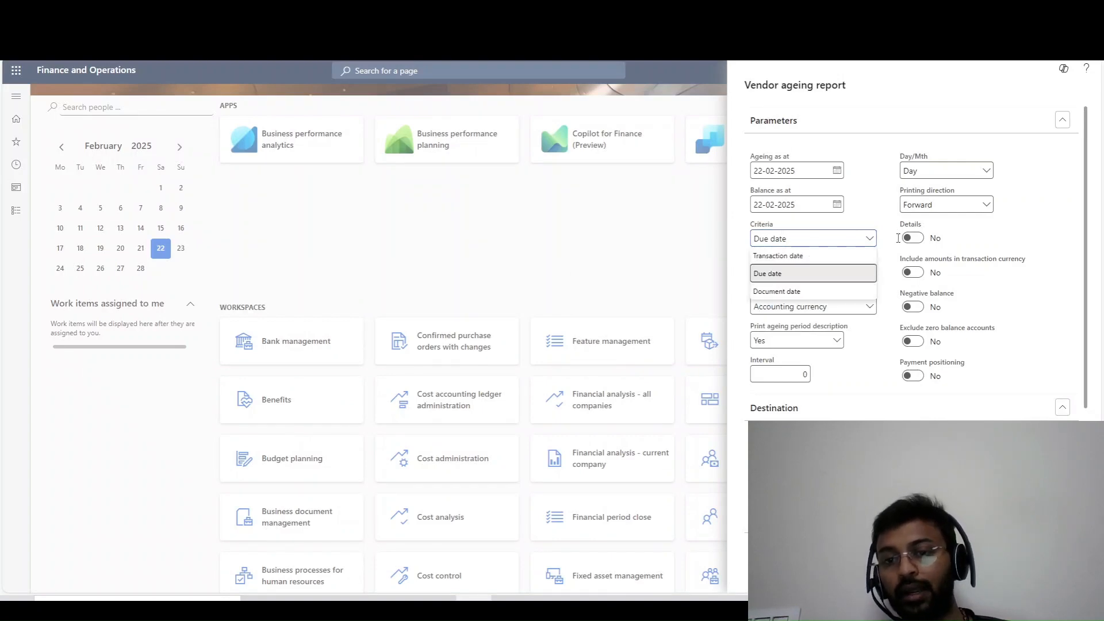
Switch to Excel and make the Document date heading in C20 bold.
{"action": "key", "text": "alt+Tab"}
{"action": "left_click", "coordinate": [55, 410]}
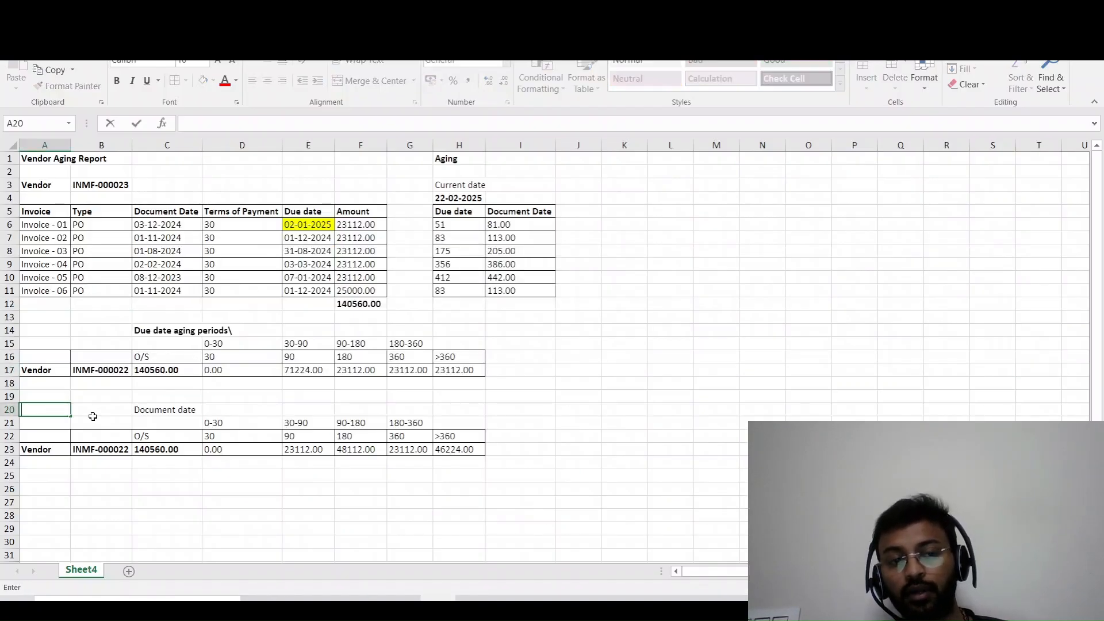
{"action": "left_click", "coordinate": [138, 398]}
{"action": "left_click", "coordinate": [178, 410]}
{"action": "key", "text": "ctrl+b"}
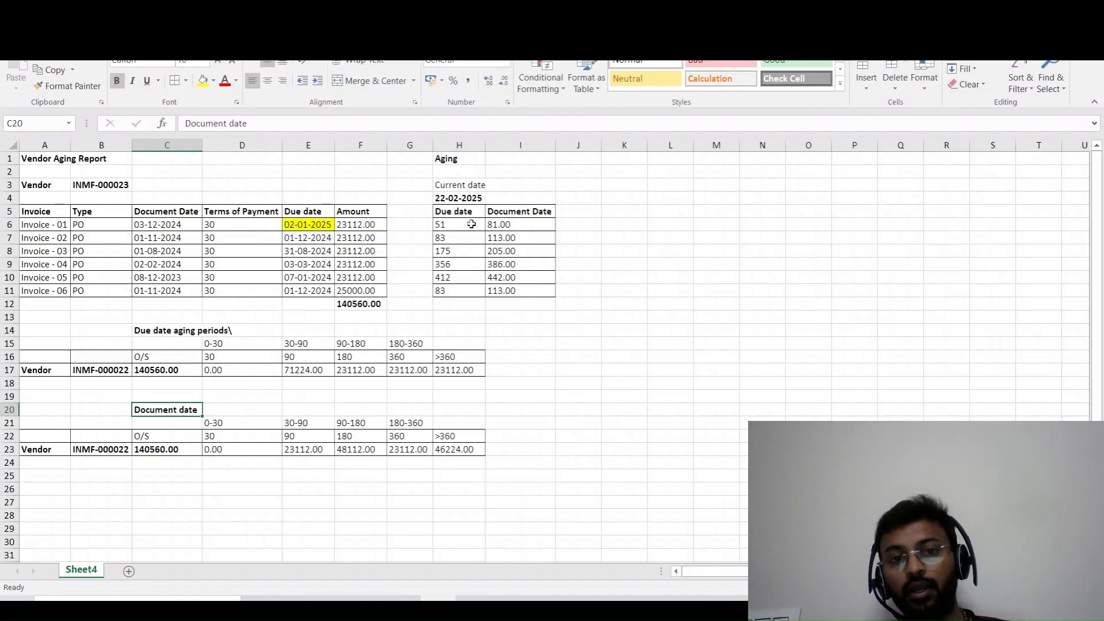
Examine how the ageing days in H6 and I6 are calculated from the current date, due date and document date.
{"action": "left_click", "coordinate": [471, 213]}
{"action": "key", "text": "Right"}
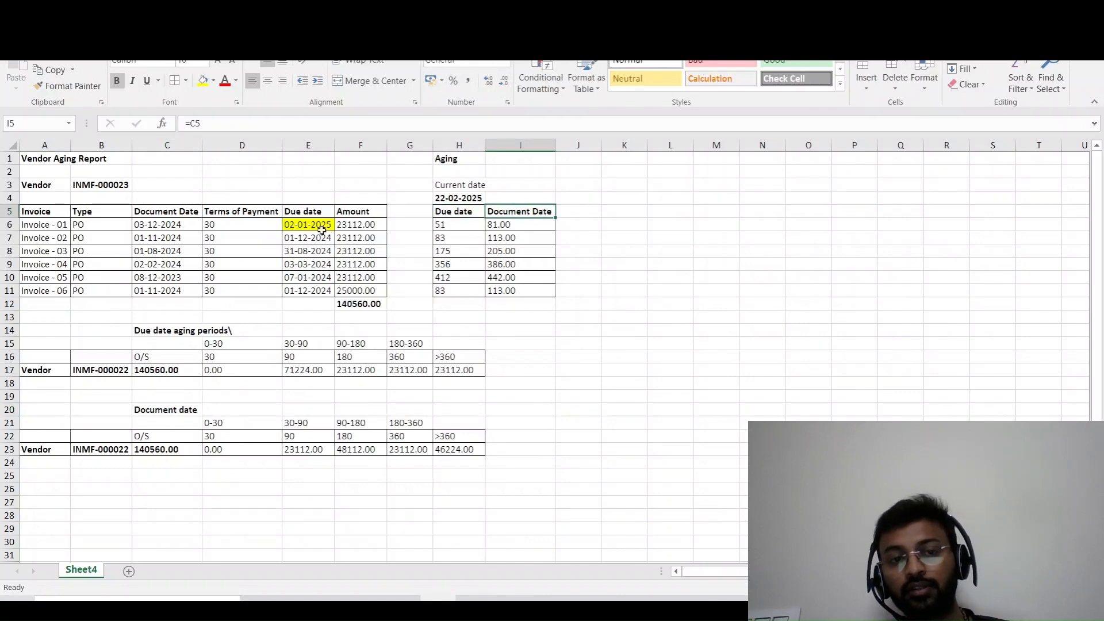
{"action": "left_click", "coordinate": [155, 223]}
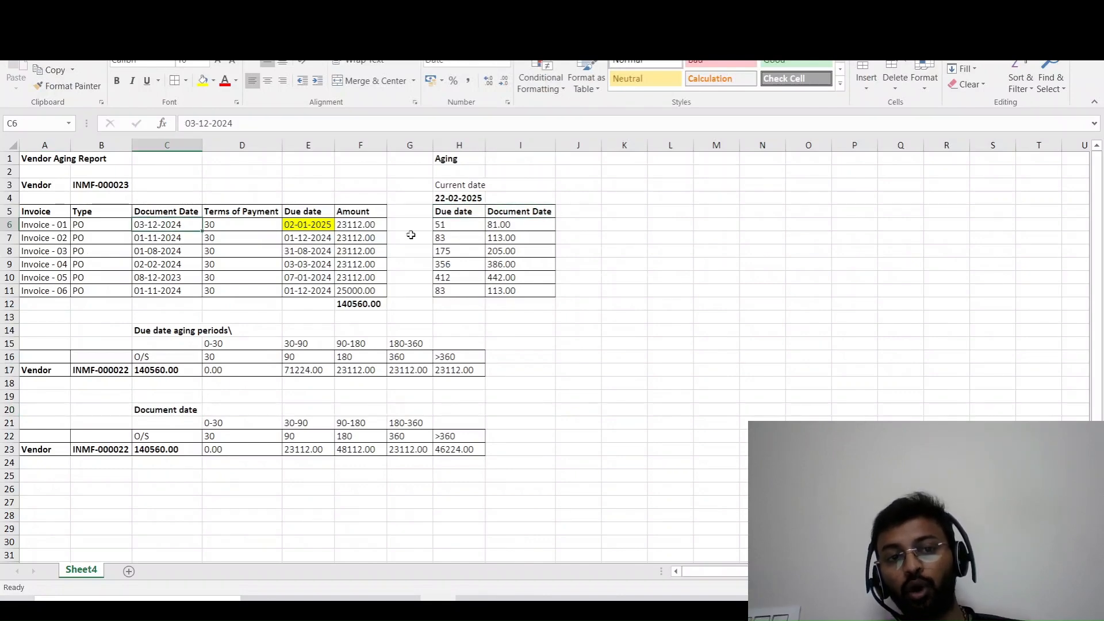
{"action": "left_click", "coordinate": [451, 197], "text": "ctrl"}
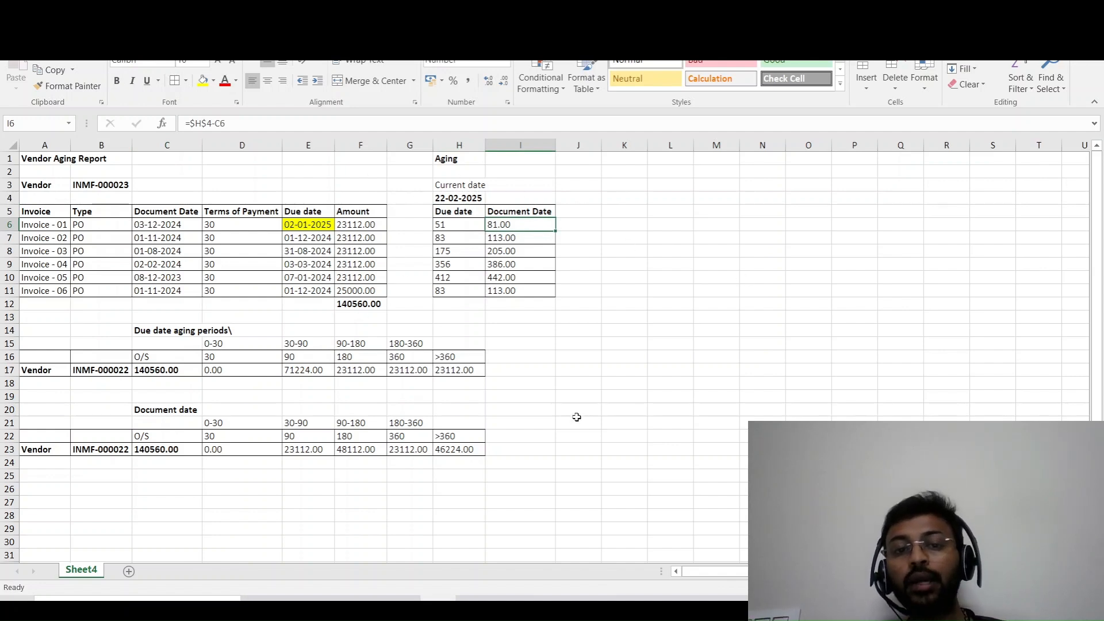
{"action": "key", "text": "alt+Tab"}
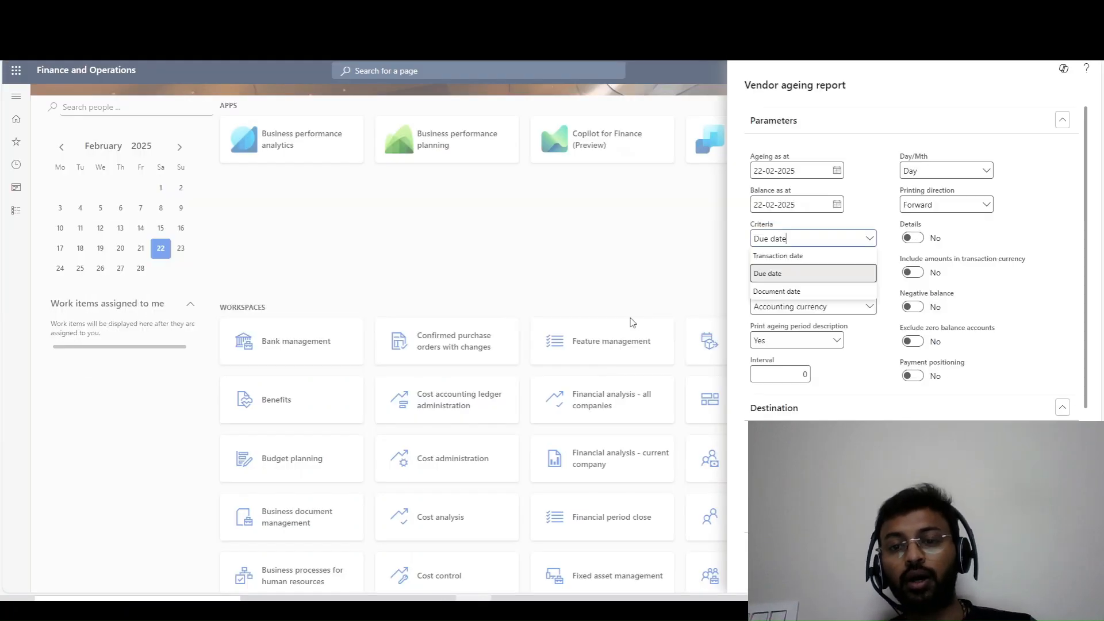
{"action": "key", "text": "alt+Tab"}
{"action": "left_click", "coordinate": [455, 211]}
{"action": "left_click", "coordinate": [443, 225]}
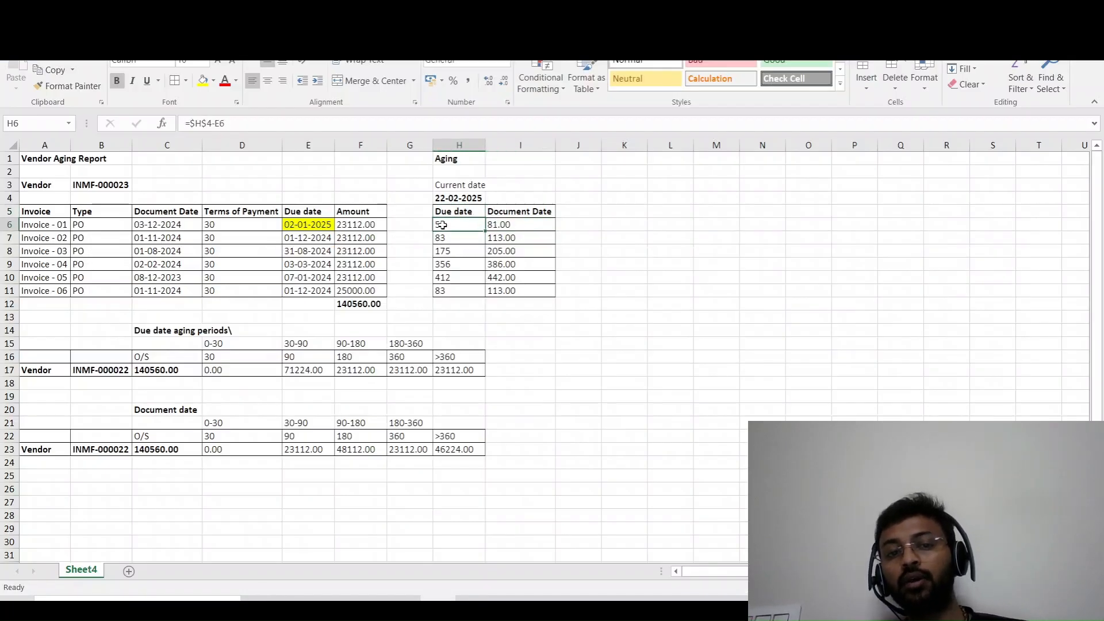
Check the report's criteria options and select the due date aging table in A14:I19 of the Excel sheet for comparison.
{"action": "key", "text": "alt+Tab"}
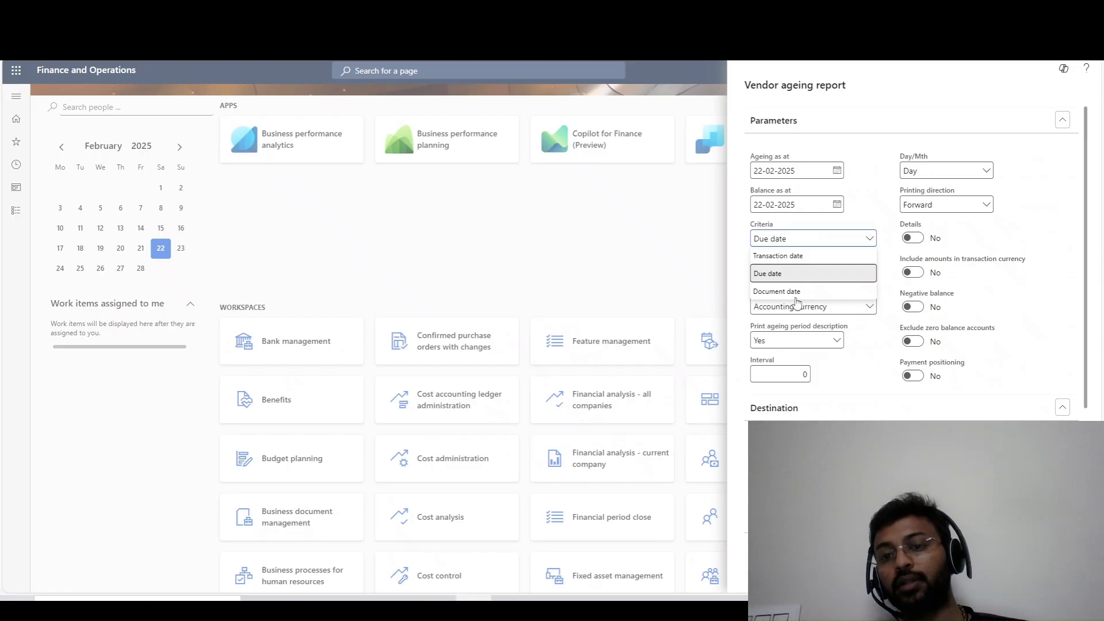
{"action": "key", "text": "alt+Tab"}
{"action": "left_click_drag", "start_coordinate": [66, 331], "coordinate": [495, 393]}
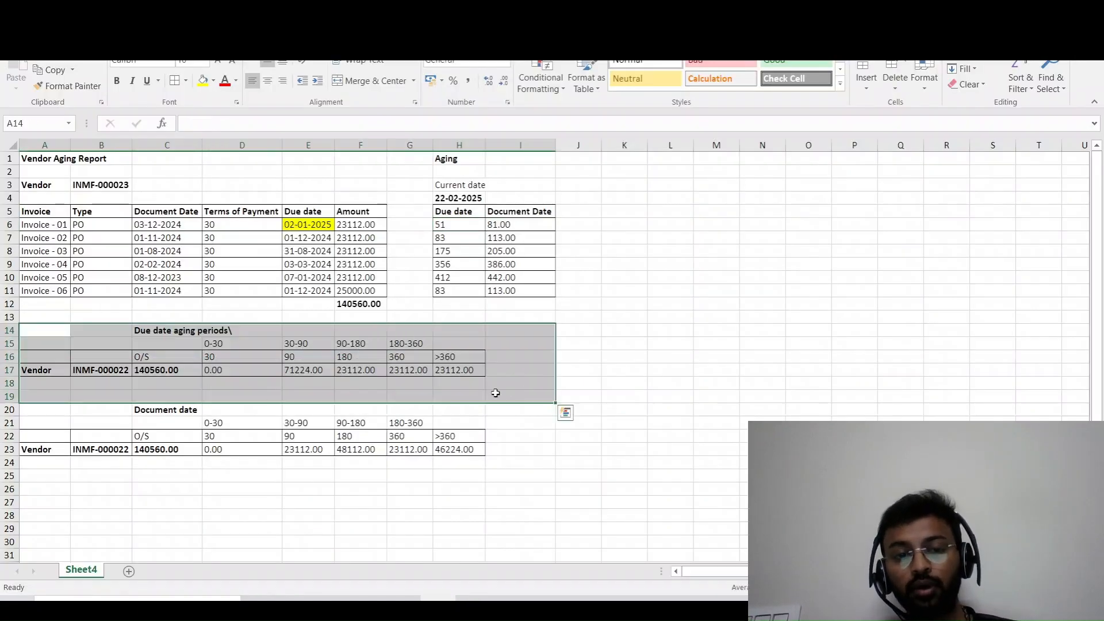
Highlight the document date aging table below the due date aging table in the Excel sheet.
{"action": "left_click", "coordinate": [107, 442]}
{"action": "left_click_drag", "start_coordinate": [31, 396], "coordinate": [515, 462]}
{"action": "left_click", "coordinate": [424, 460]}
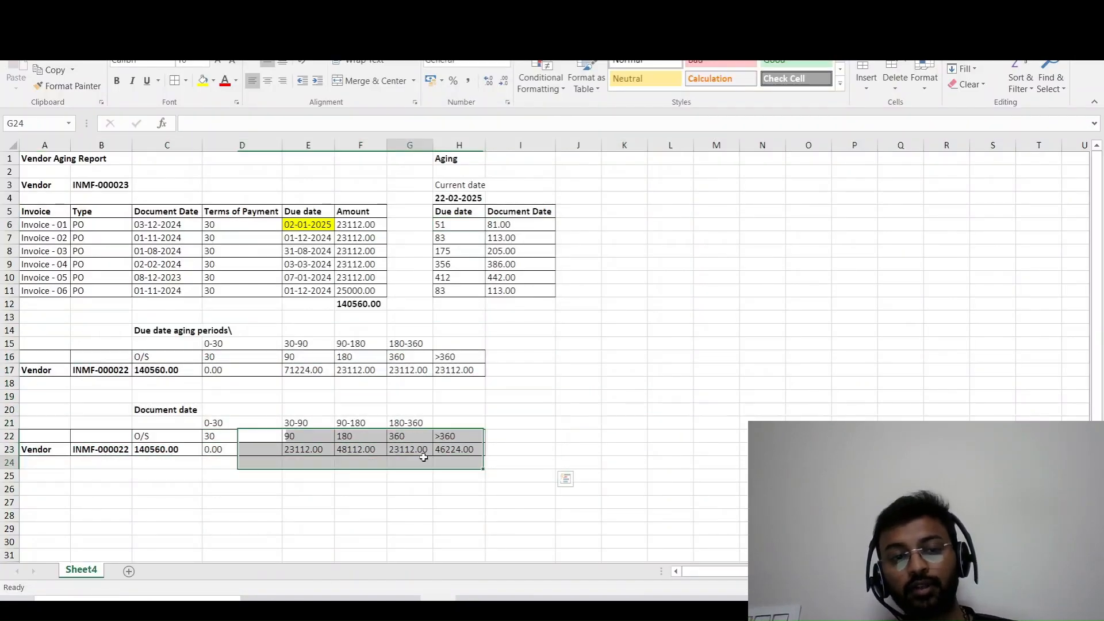
Trace the 30-90 due date total in E17 to the ageing days in H6, H7 and H11 and the amounts in F6, F7 and F11.
{"action": "left_click", "coordinate": [309, 365]}
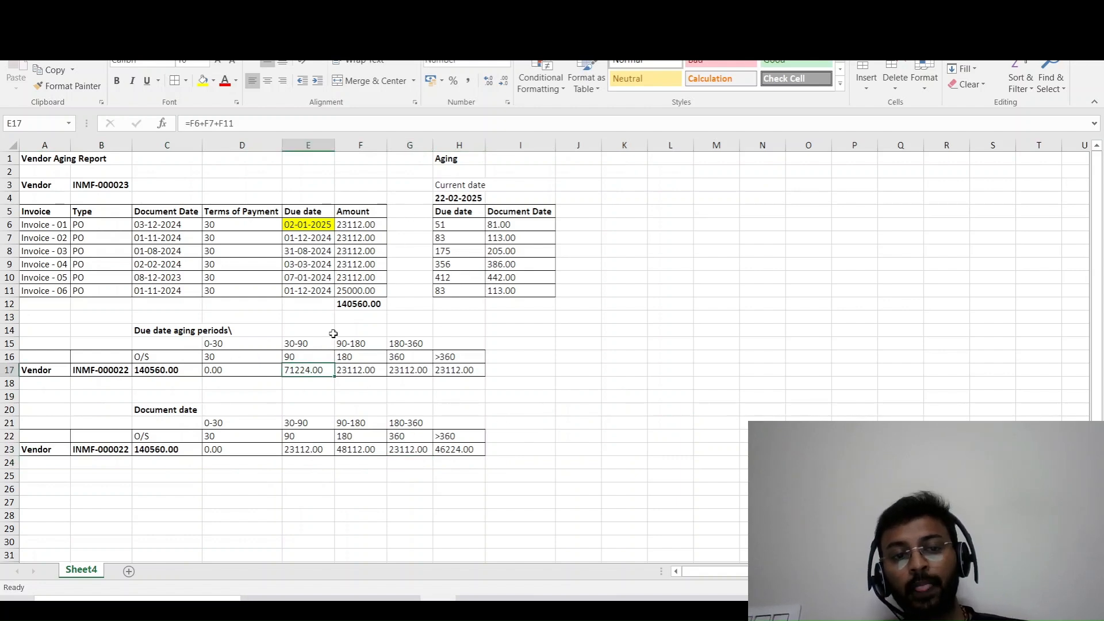
{"action": "left_click_drag", "start_coordinate": [467, 227], "coordinate": [444, 239]}
{"action": "left_click", "coordinate": [311, 347]}
{"action": "left_click", "coordinate": [312, 374]}
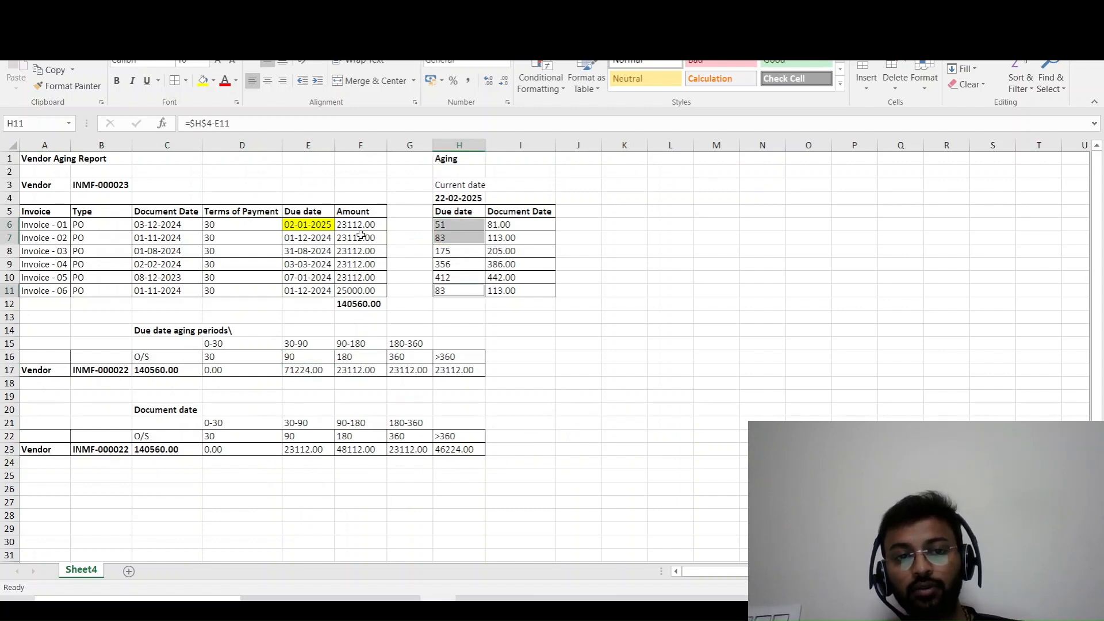
{"action": "left_click_drag", "start_coordinate": [356, 226], "coordinate": [358, 241]}
{"action": "left_click", "coordinate": [351, 290], "text": "ctrl"}
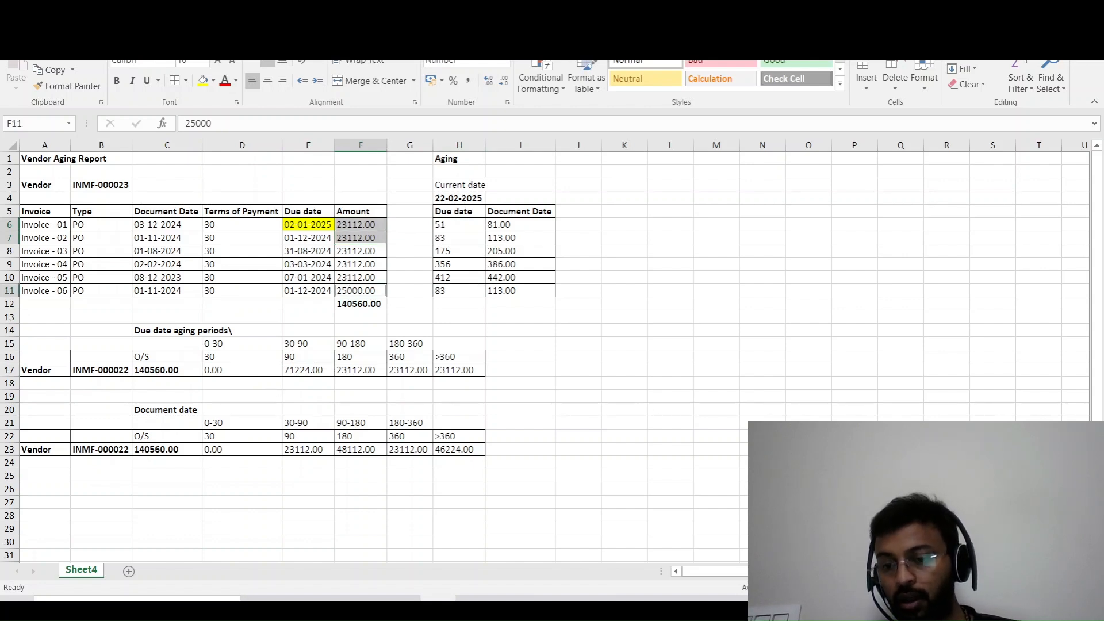
{"action": "left_click", "coordinate": [311, 369]}
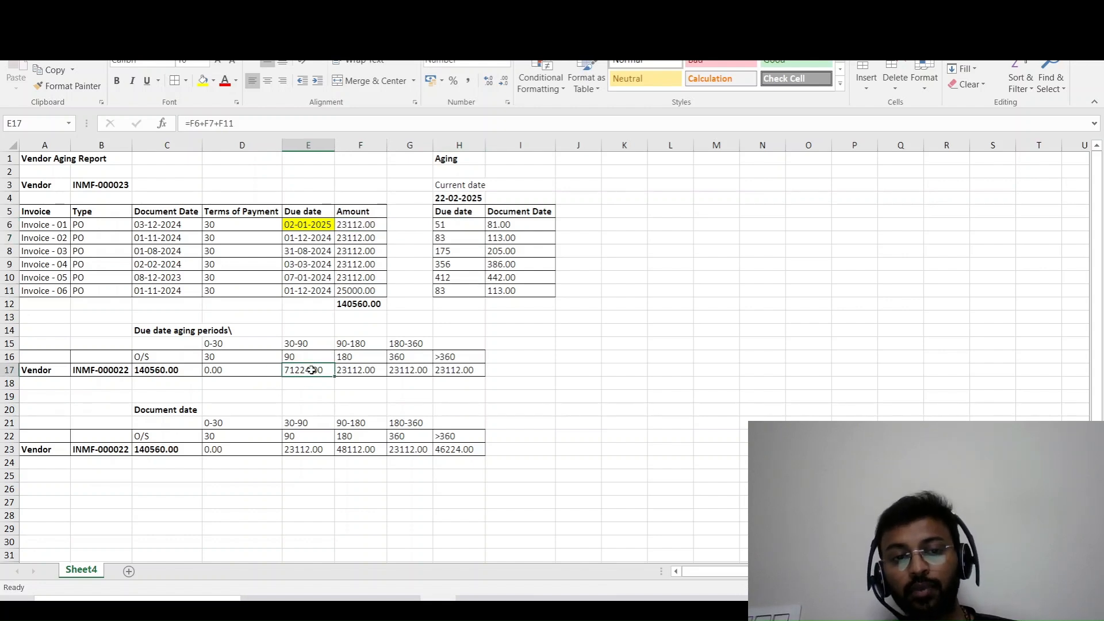
{"action": "double_click", "coordinate": [312, 370]}
{"action": "key", "text": "Escape"}
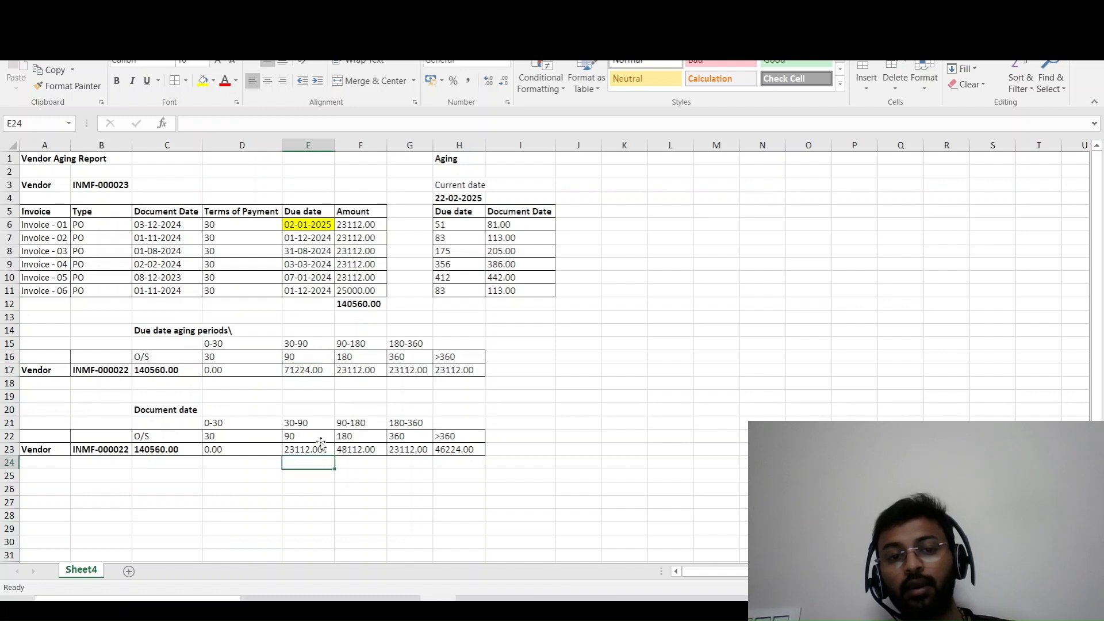
Compare Invoice - 01's ageing days in H6 and I6, and trace the document date 30-90 amount in E23 to F6.
{"action": "left_click", "coordinate": [493, 225]}
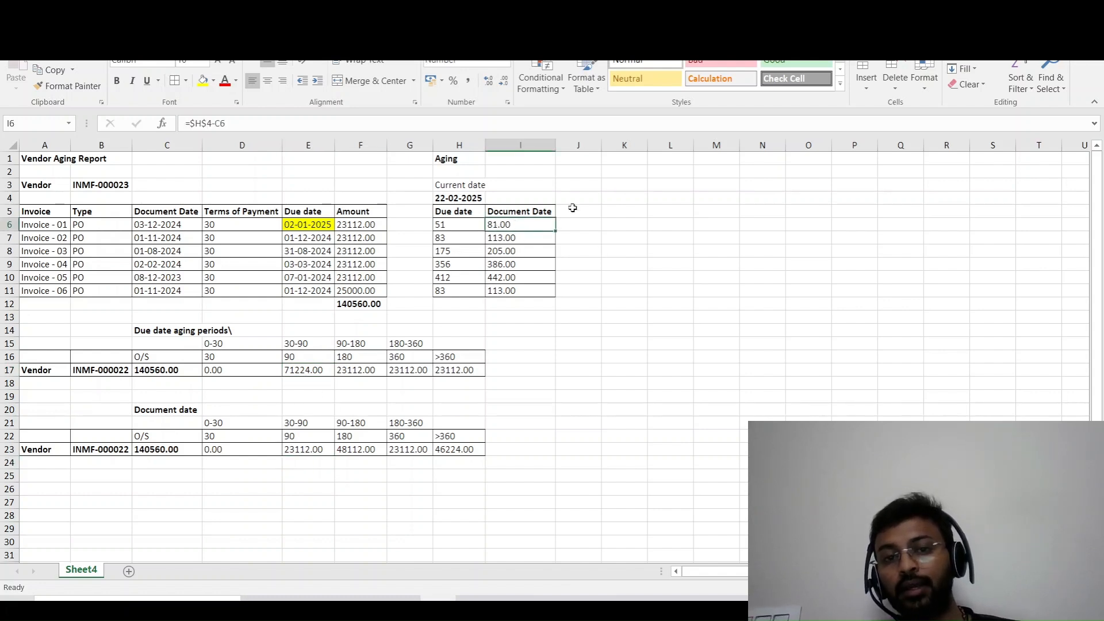
{"action": "left_click", "coordinate": [443, 228]}
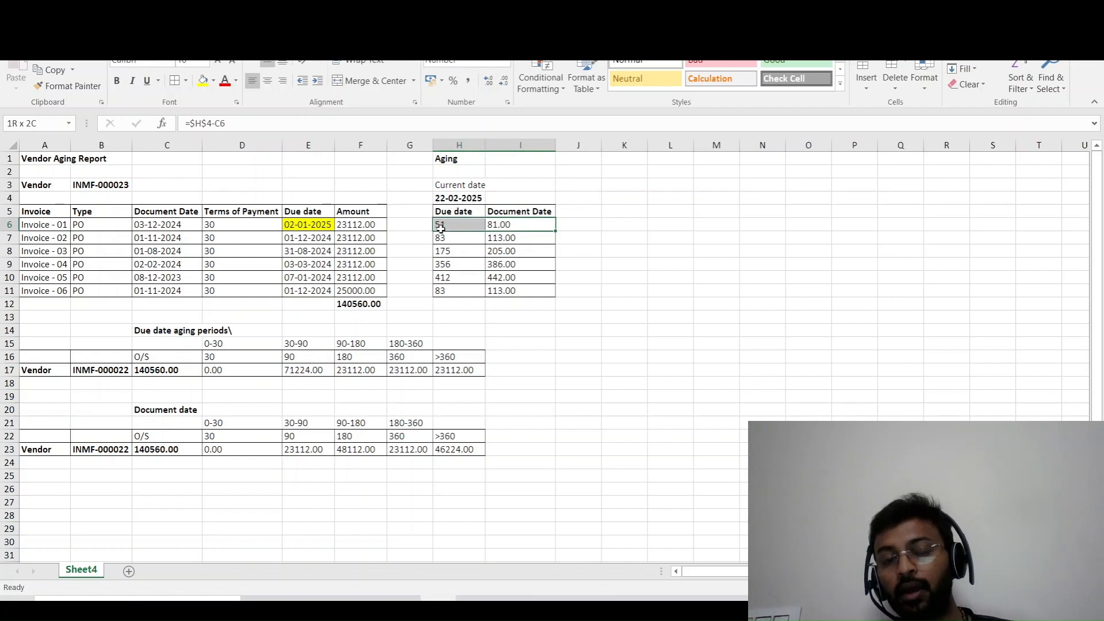
{"action": "left_click", "coordinate": [528, 227]}
{"action": "left_click", "coordinate": [313, 227]}
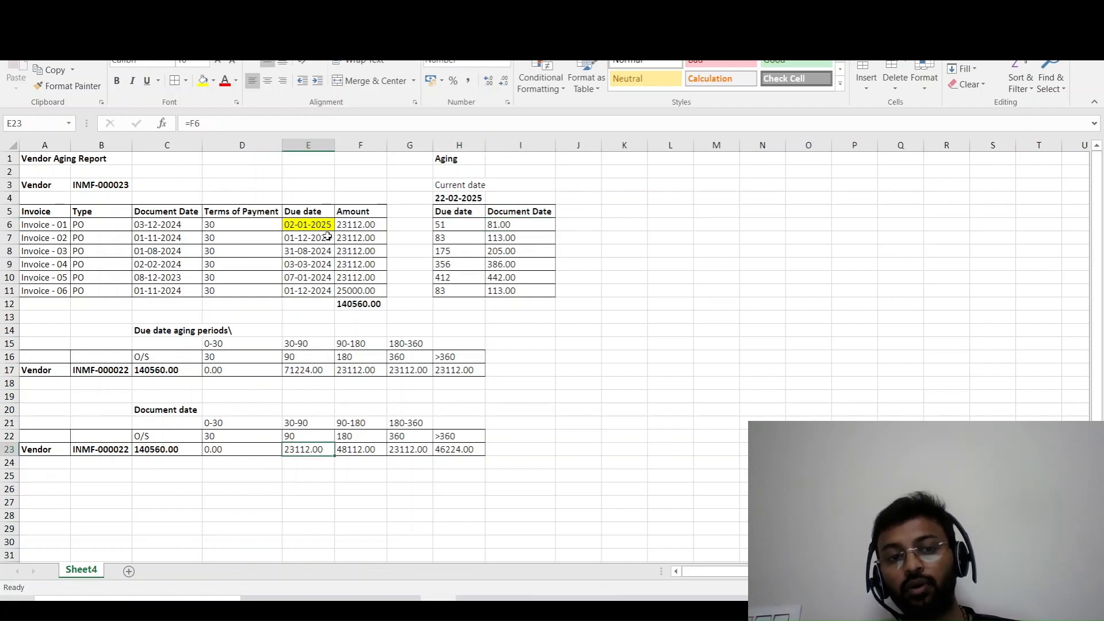
{"action": "left_click", "coordinate": [357, 211]}
{"action": "left_click", "coordinate": [360, 227]}
{"action": "left_click", "coordinate": [292, 446]}
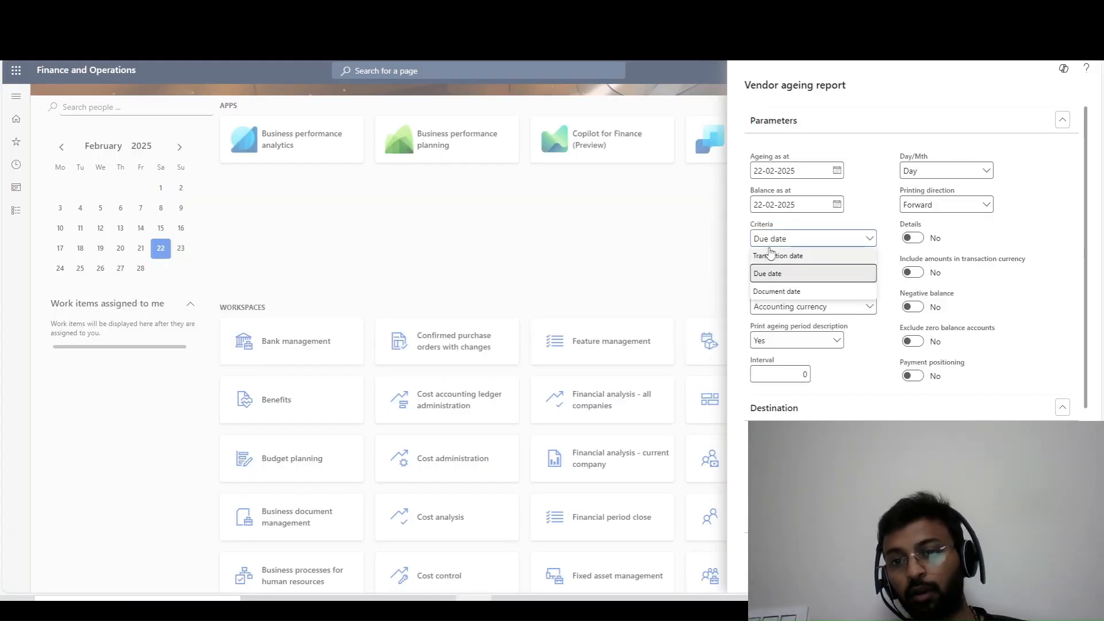
In the Finance and Operations vendor ageing report, keep the Due date criteria, review the currency options and choose Accounting currency.
{"action": "left_click", "coordinate": [864, 394]}
{"action": "left_click", "coordinate": [826, 307]}
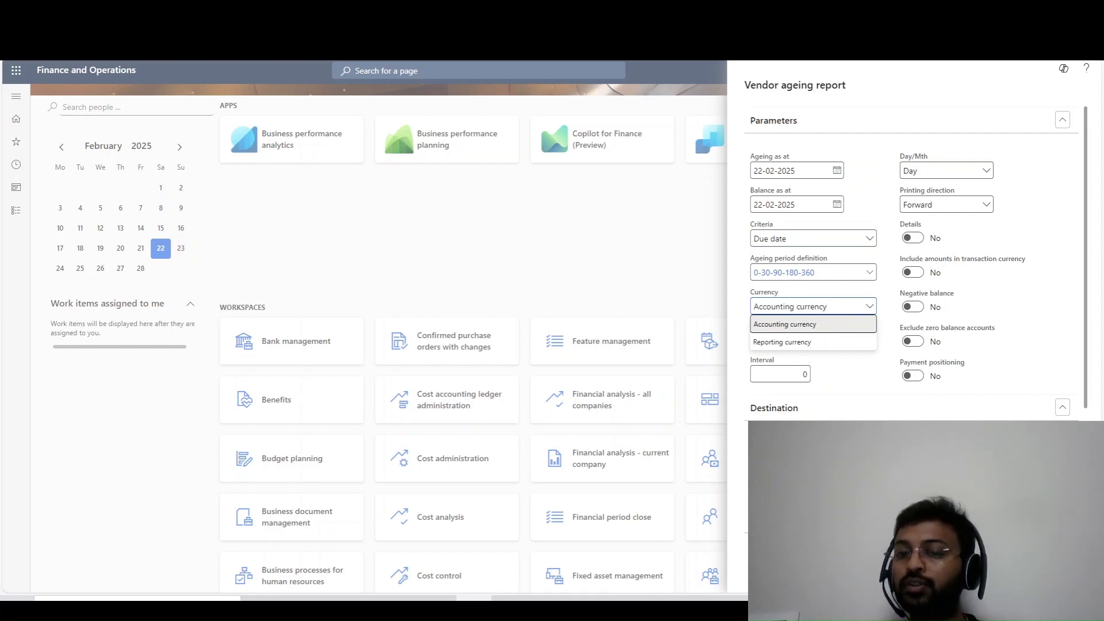
{"action": "left_click", "coordinate": [868, 397]}
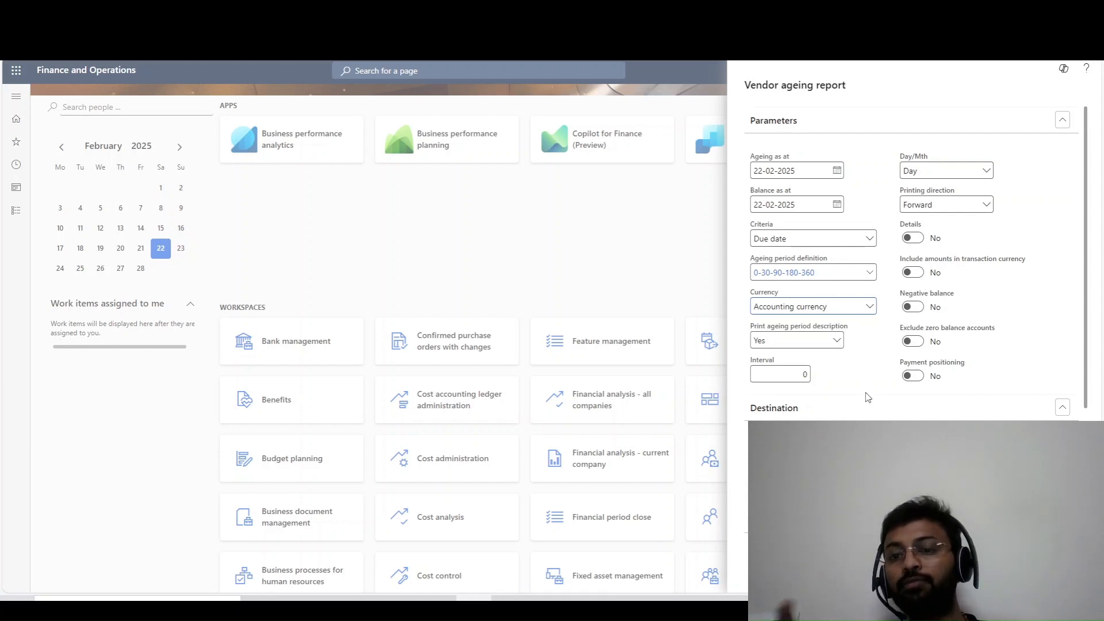
{"action": "left_click", "coordinate": [775, 309]}
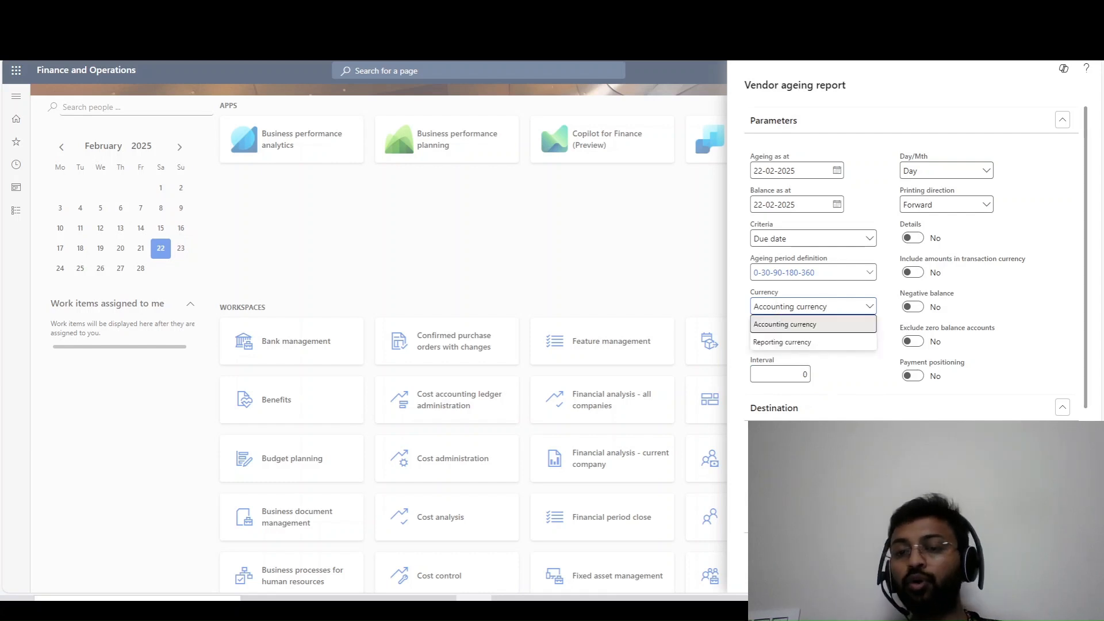
{"action": "left_click", "coordinate": [866, 413]}
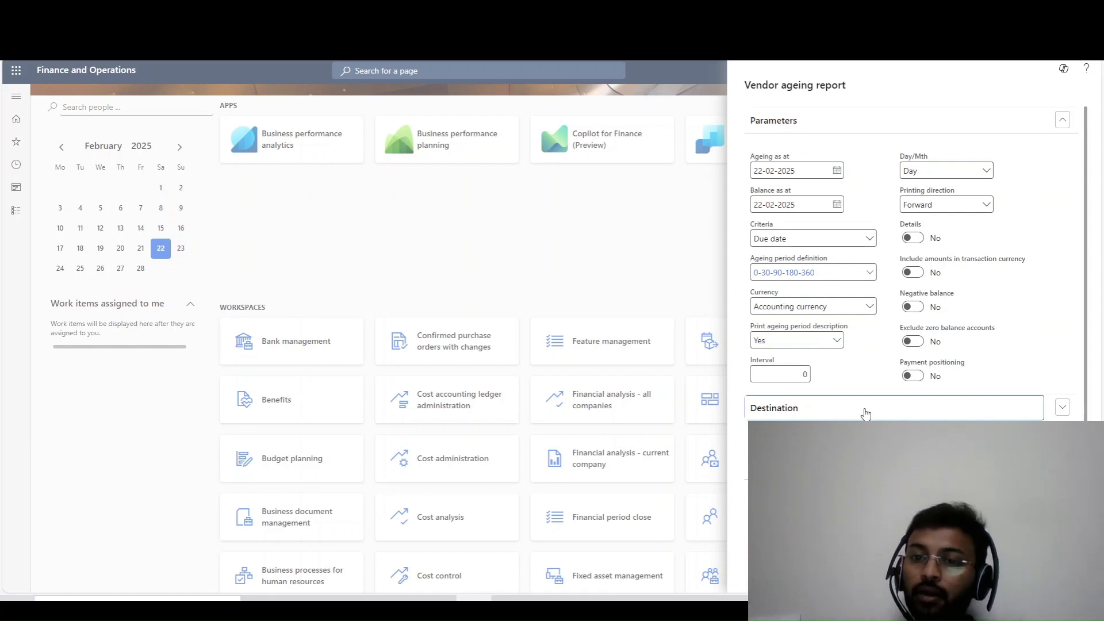
{"action": "left_click", "coordinate": [813, 306]}
{"action": "left_click", "coordinate": [806, 324]}
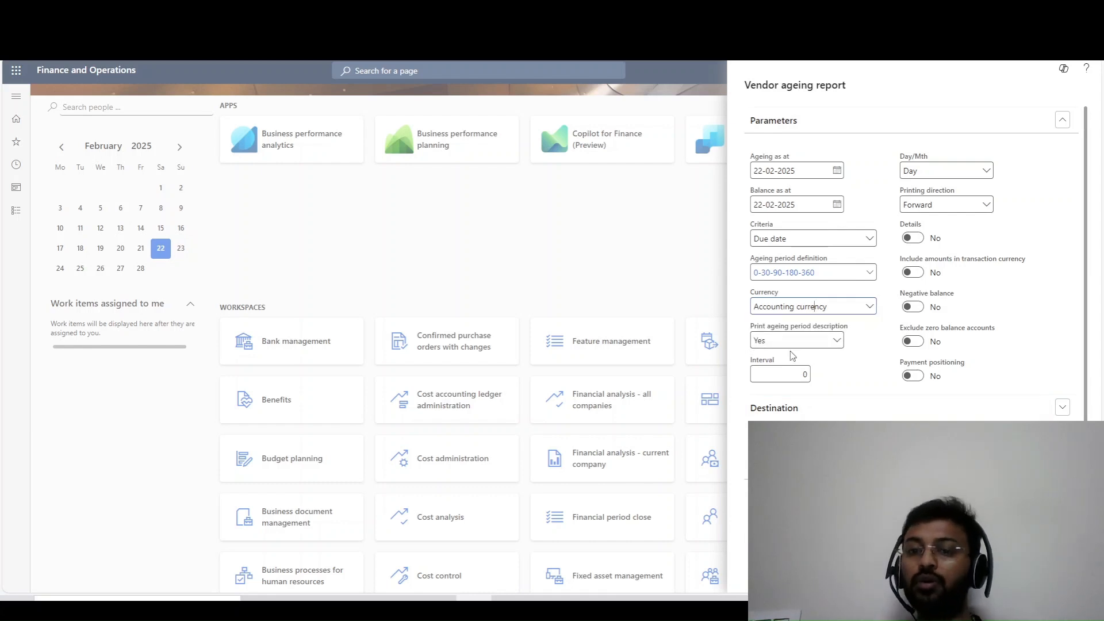
Set Print ageing period description to No and review the remaining report parameters.
{"action": "left_click", "coordinate": [793, 341]}
{"action": "left_click", "coordinate": [794, 358]}
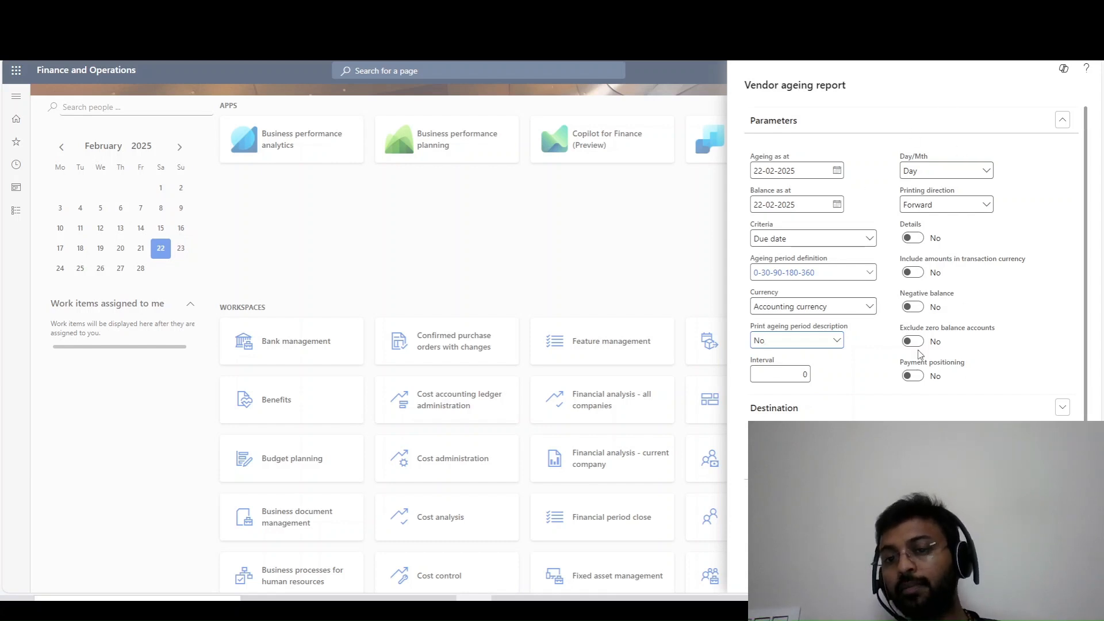
{"action": "scroll", "coordinate": [774, 406], "scroll_direction": "down", "scroll_amount": 2}
{"action": "scroll", "coordinate": [771, 415], "scroll_direction": "up", "scroll_amount": 2}
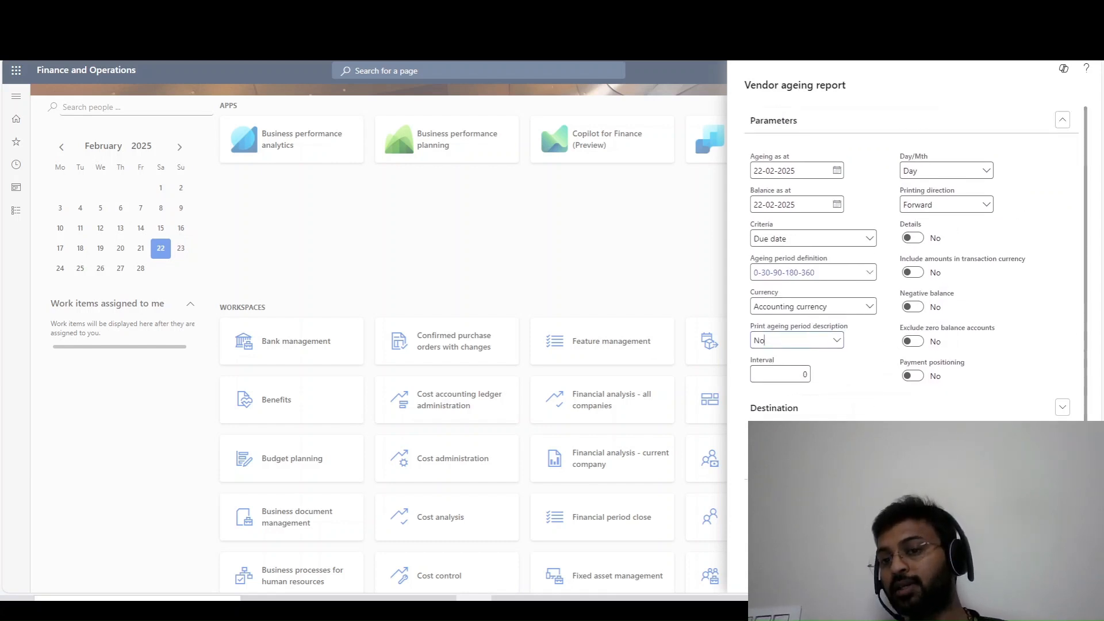
{"action": "scroll", "coordinate": [785, 302], "scroll_direction": "down", "scroll_amount": 2}
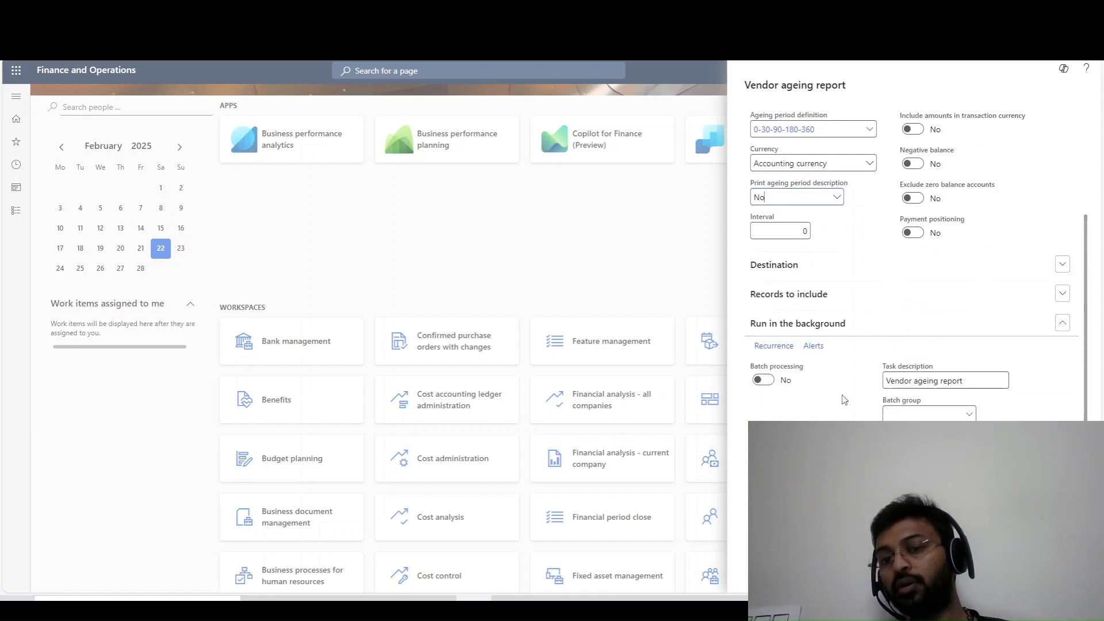
{"action": "scroll", "coordinate": [778, 178], "scroll_direction": "up", "scroll_amount": 2}
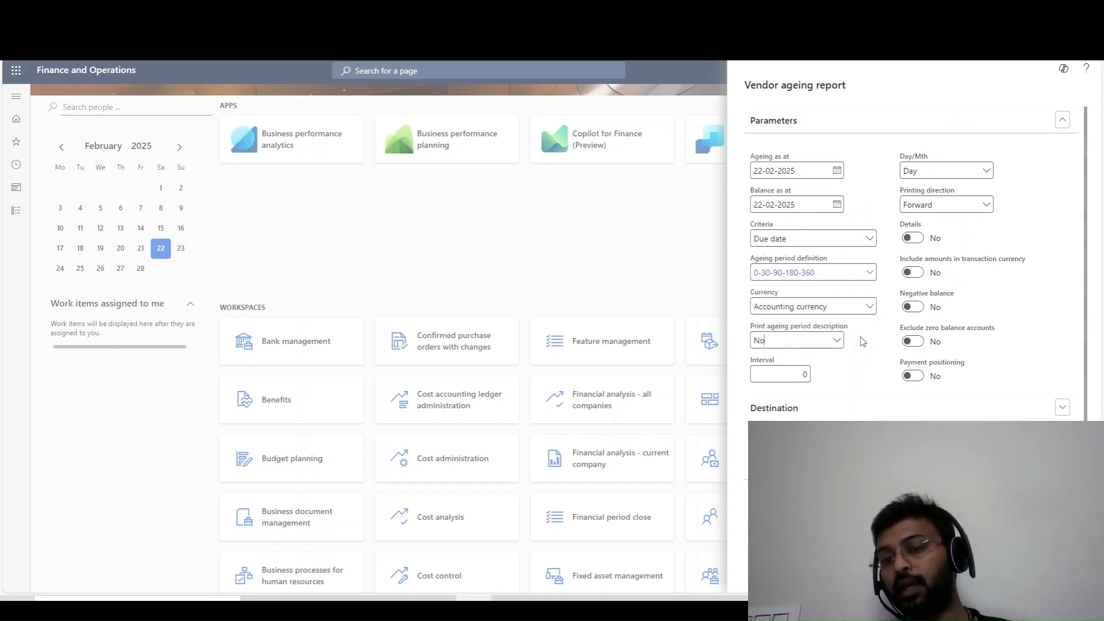
{"action": "scroll", "coordinate": [775, 417], "scroll_direction": "down", "scroll_amount": 2}
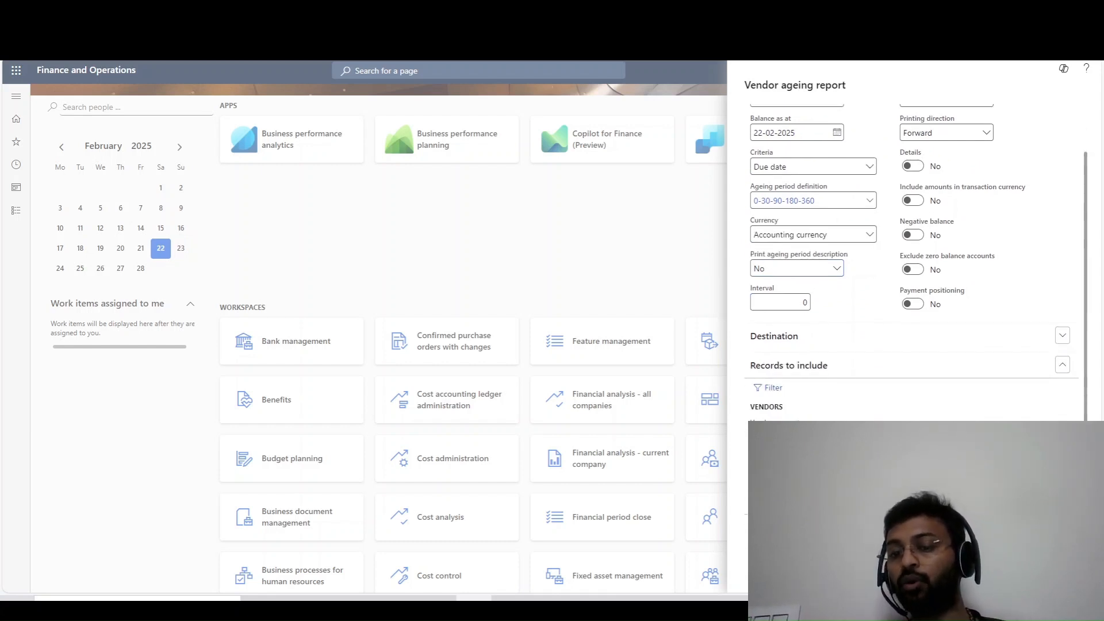
Open the filter for the records to include and check the vendor account criteria.
{"action": "left_click", "coordinate": [774, 391]}
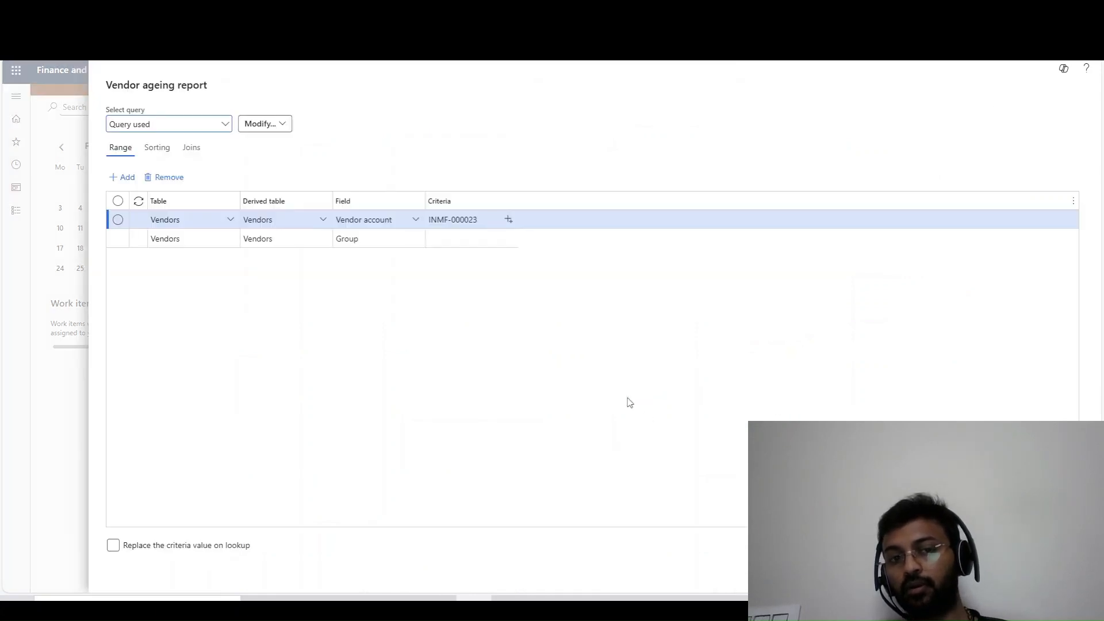
{"action": "left_click_drag", "start_coordinate": [482, 221], "coordinate": [250, 234]}
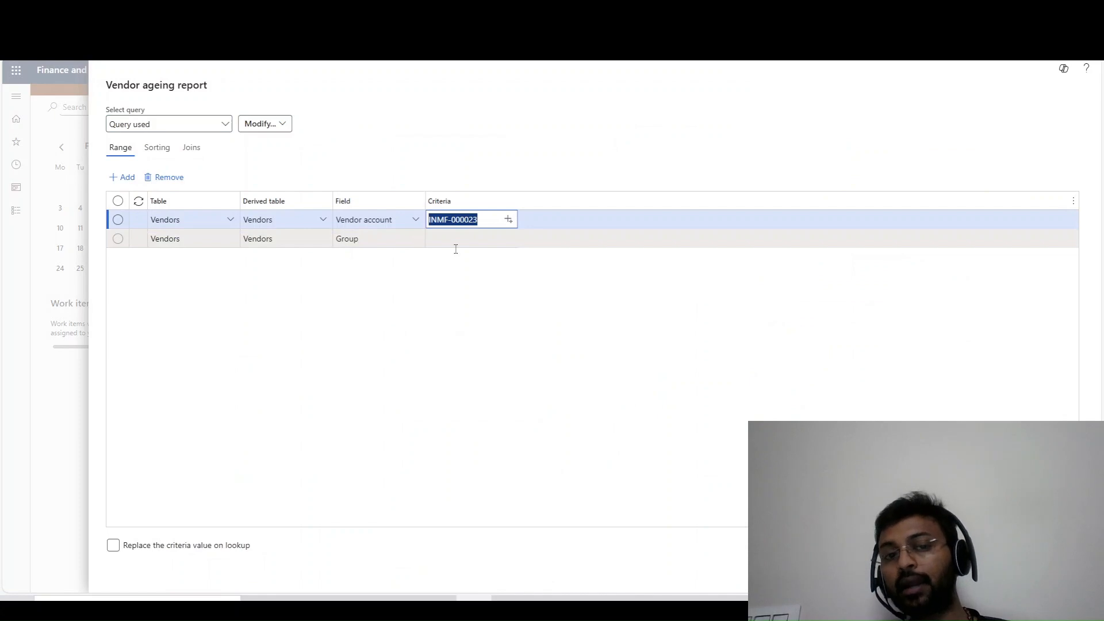
{"action": "left_click", "coordinate": [547, 391]}
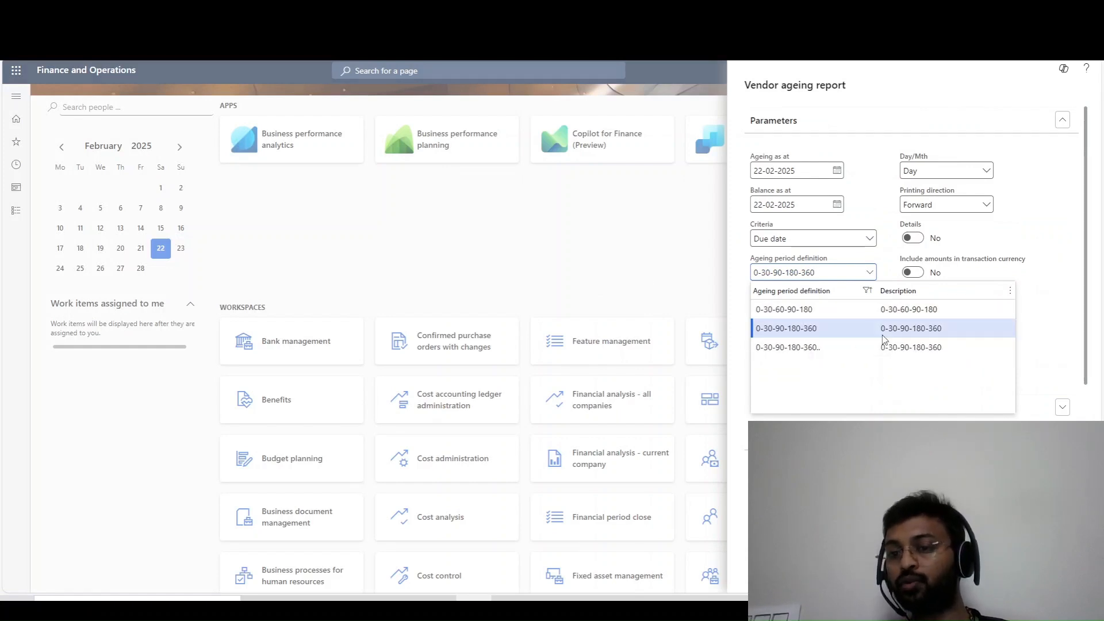
{"action": "left_click", "coordinate": [884, 336]}
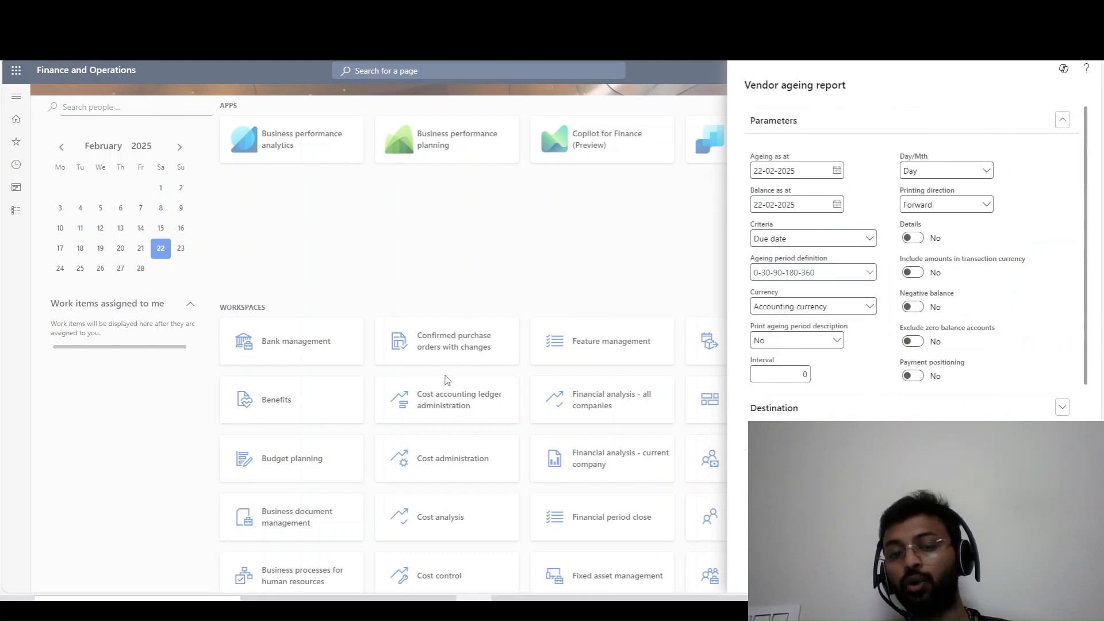
{"action": "key", "text": "Return"}
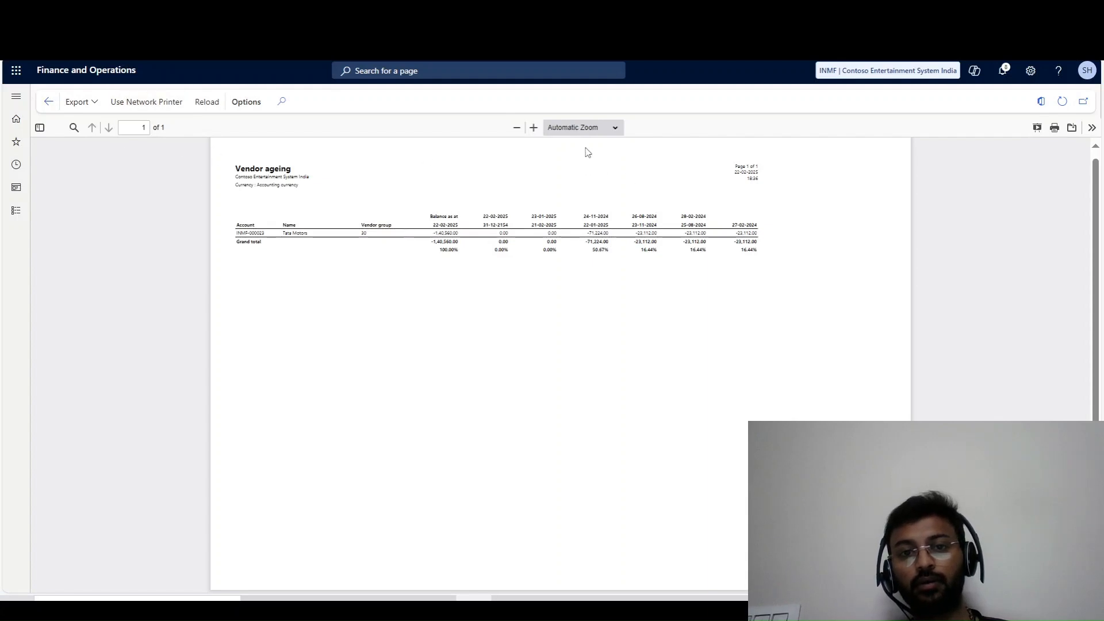
{"action": "left_click", "coordinate": [533, 128]}
{"action": "left_click", "coordinate": [534, 127]}
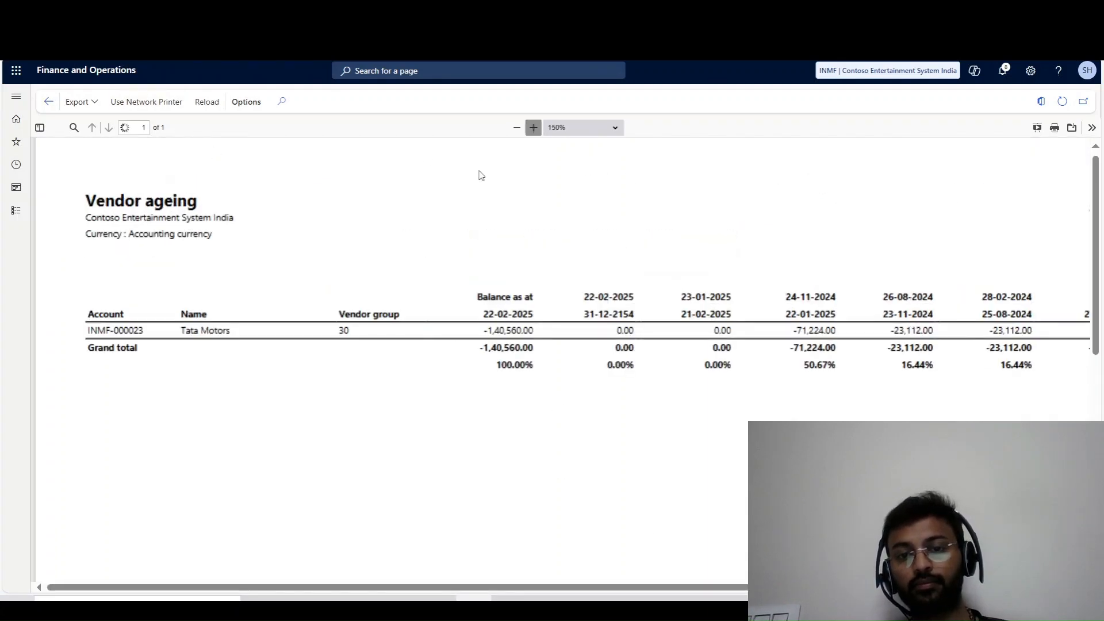
{"action": "left_click", "coordinate": [516, 131]}
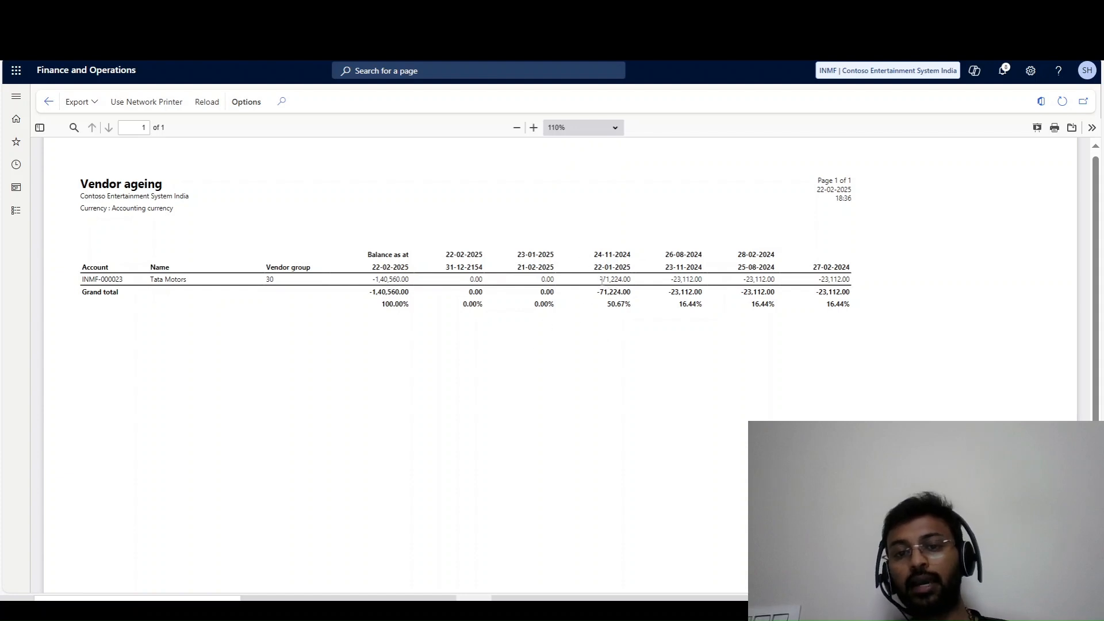
Compare the report's amount for 24-11-2024 to 22-01-2025 with the 30-90 due date total in E17 of the Excel sheet.
{"action": "left_click_drag", "start_coordinate": [600, 280], "coordinate": [629, 281]}
{"action": "key", "text": "alt+Tab"}
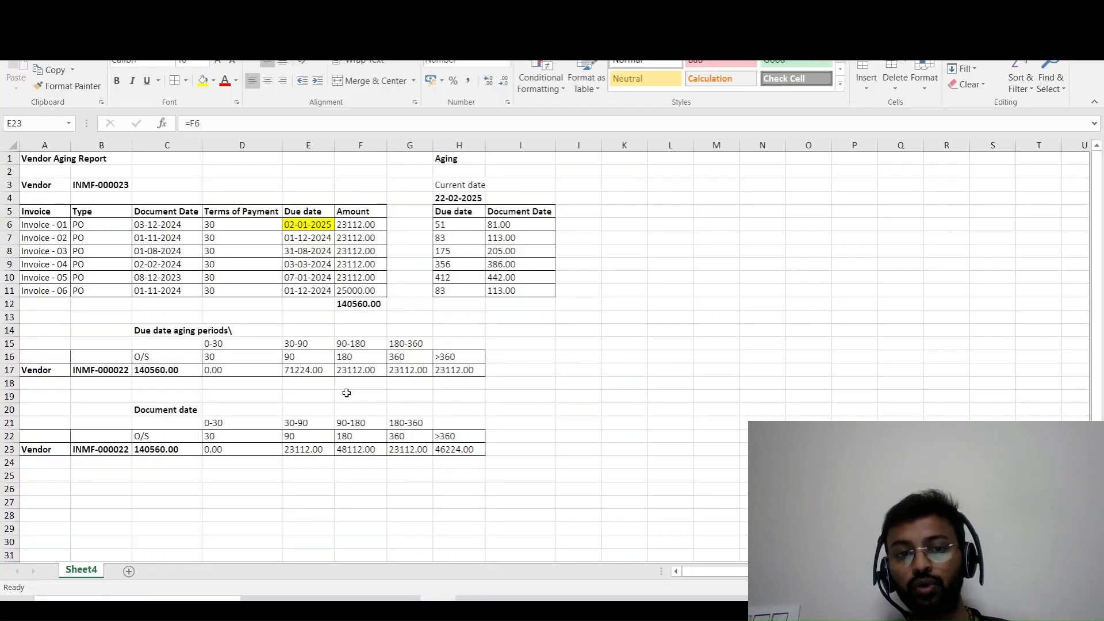
{"action": "key", "text": "Up"}
{"action": "key", "text": "Up"}
{"action": "key", "text": "alt+Tab"}
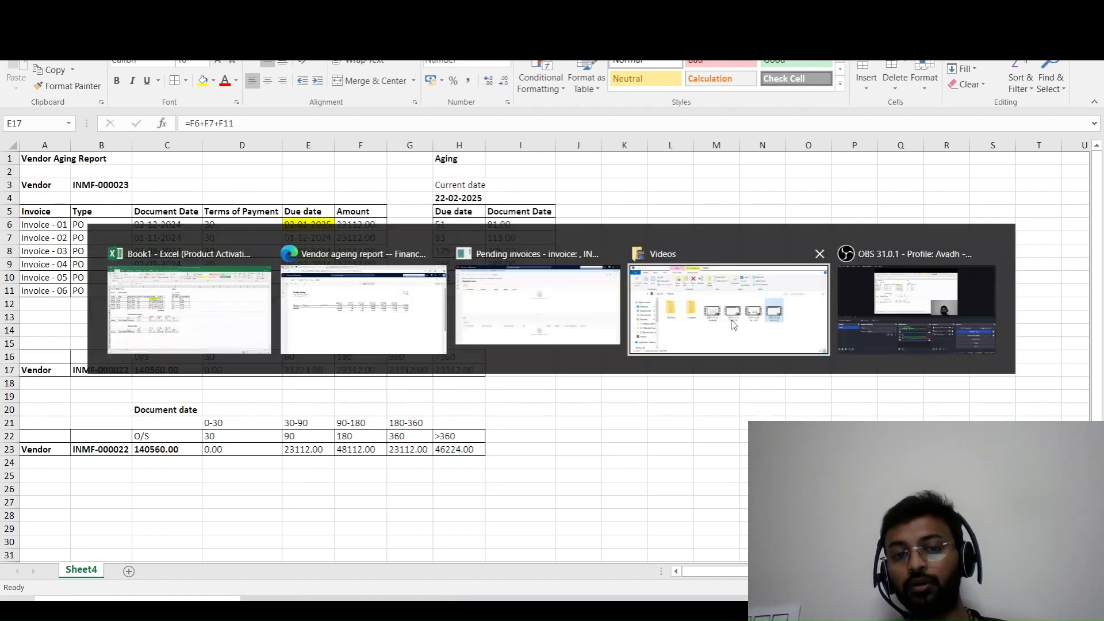
{"action": "key", "text": "alt+Tab"}
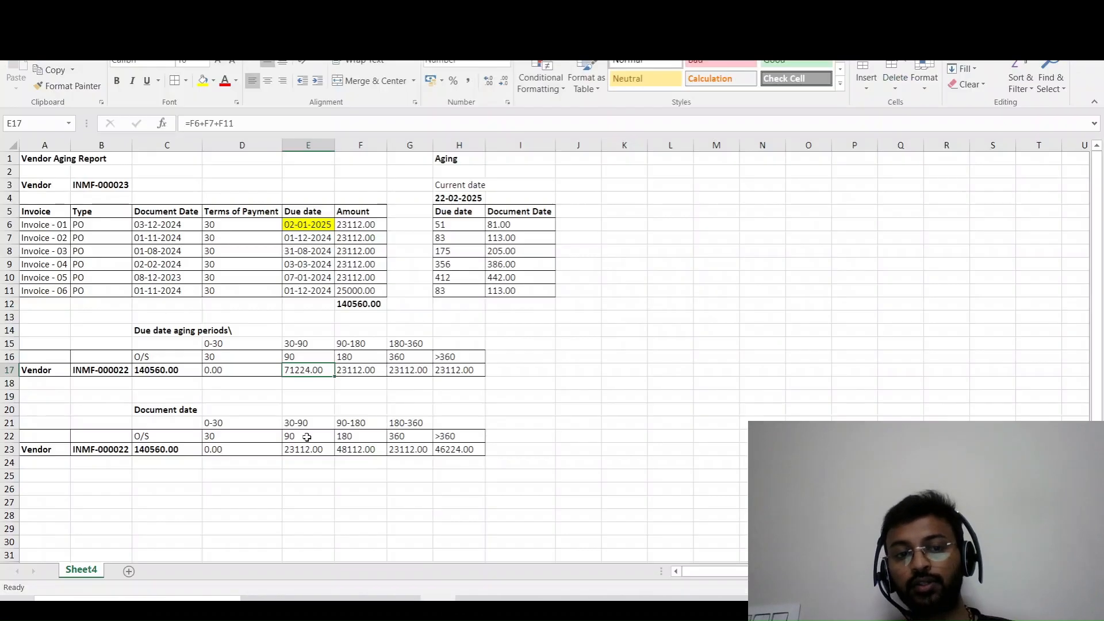
{"action": "key", "text": "alt+Tab"}
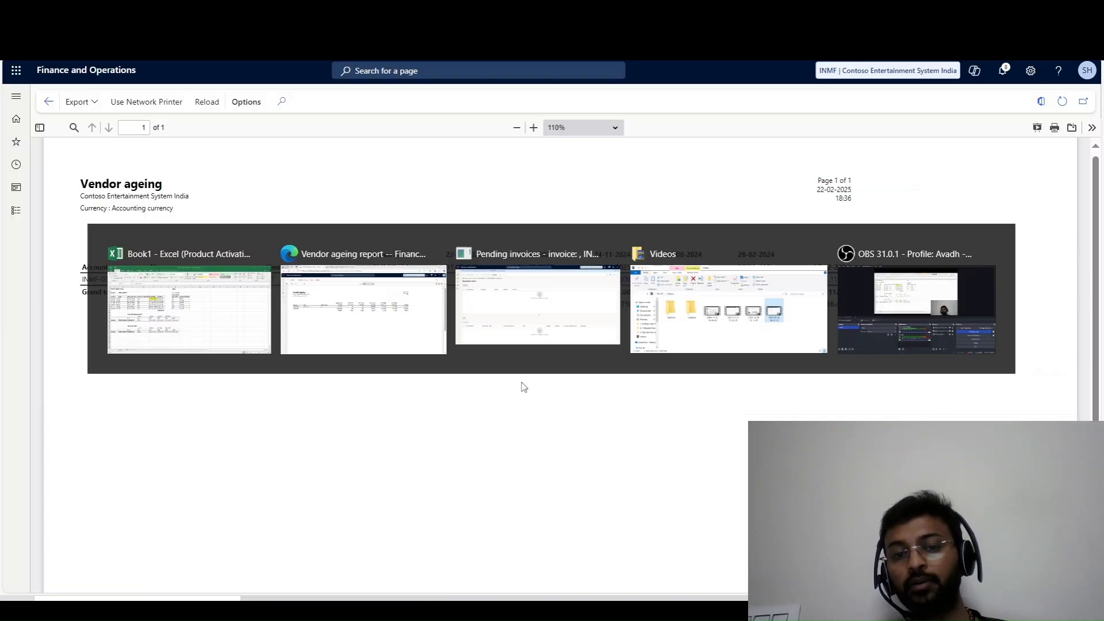
Compare the report's older ageing period amounts with the due date aging row from E17 to H17 in Excel.
{"action": "left_click_drag", "start_coordinate": [676, 279], "coordinate": [904, 272]}
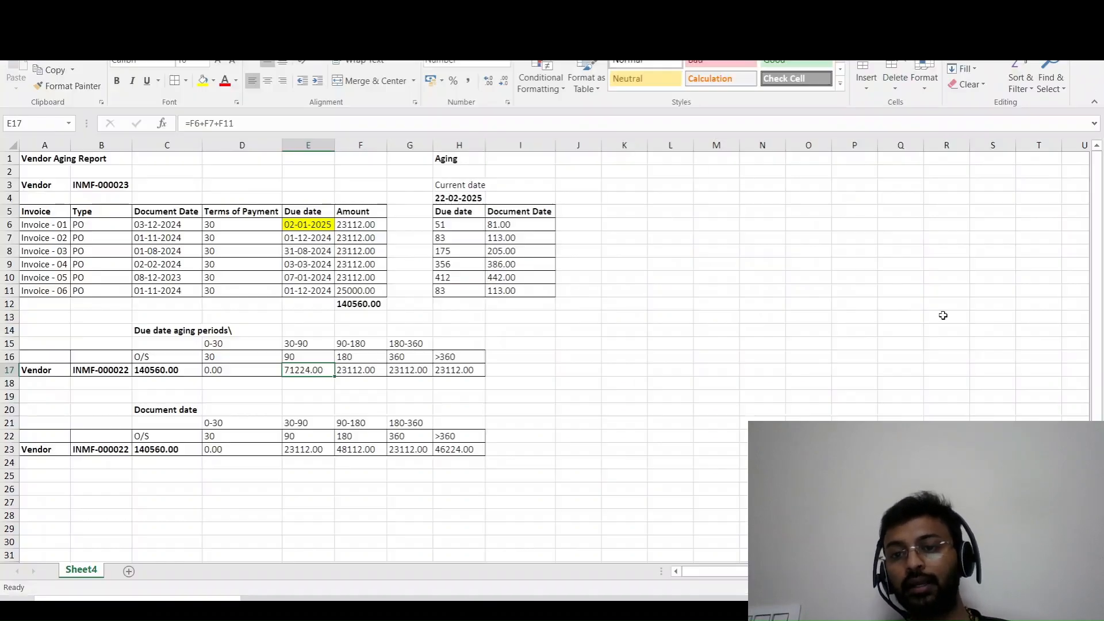
{"action": "key", "text": "alt+Tab"}
{"action": "left_click", "coordinate": [457, 369]}
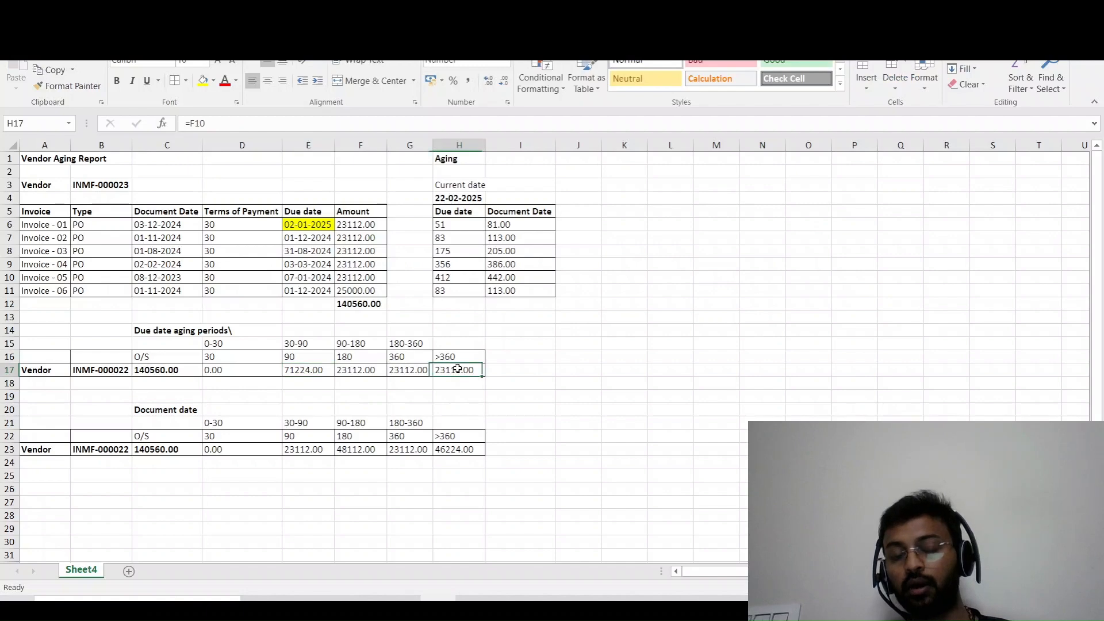
{"action": "key", "text": "alt+Tab"}
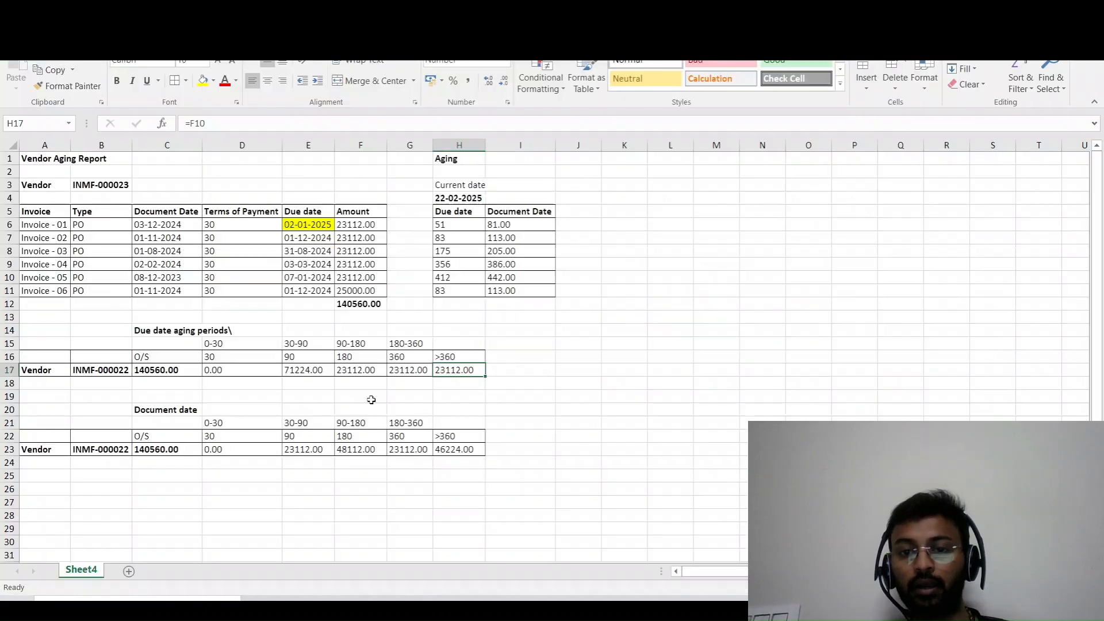
{"action": "key", "text": "alt+Tab"}
{"action": "left_click_drag", "start_coordinate": [293, 370], "coordinate": [493, 368]}
{"action": "key", "text": "alt+Tab"}
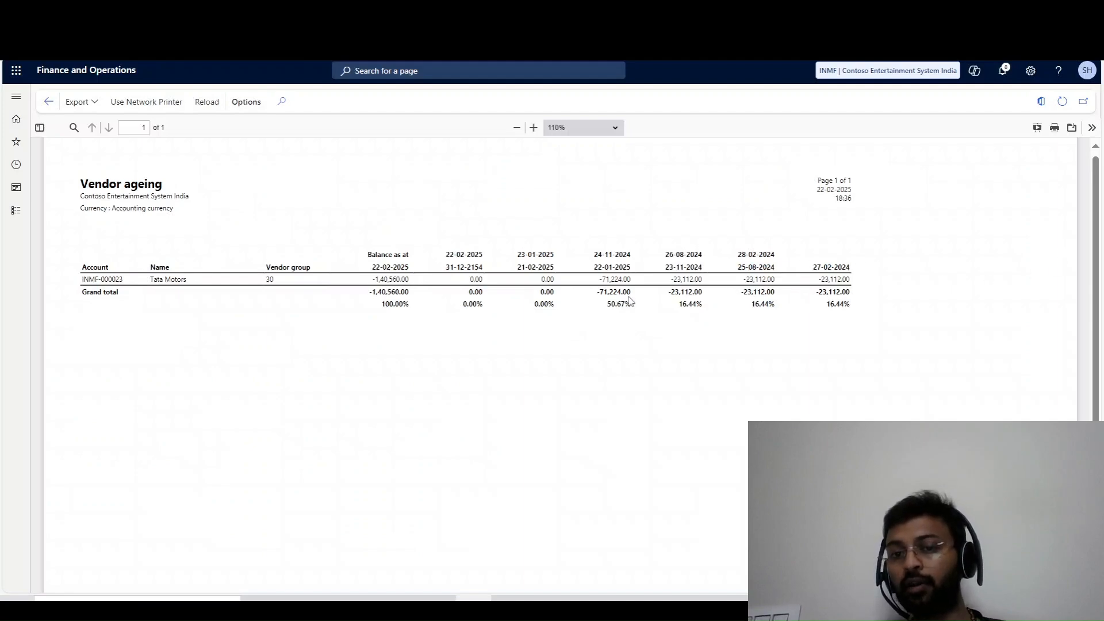
Review the due date ageing period headings from D16 to H16 in the Excel sheet and return to the report.
{"action": "key", "text": "alt+Tab"}
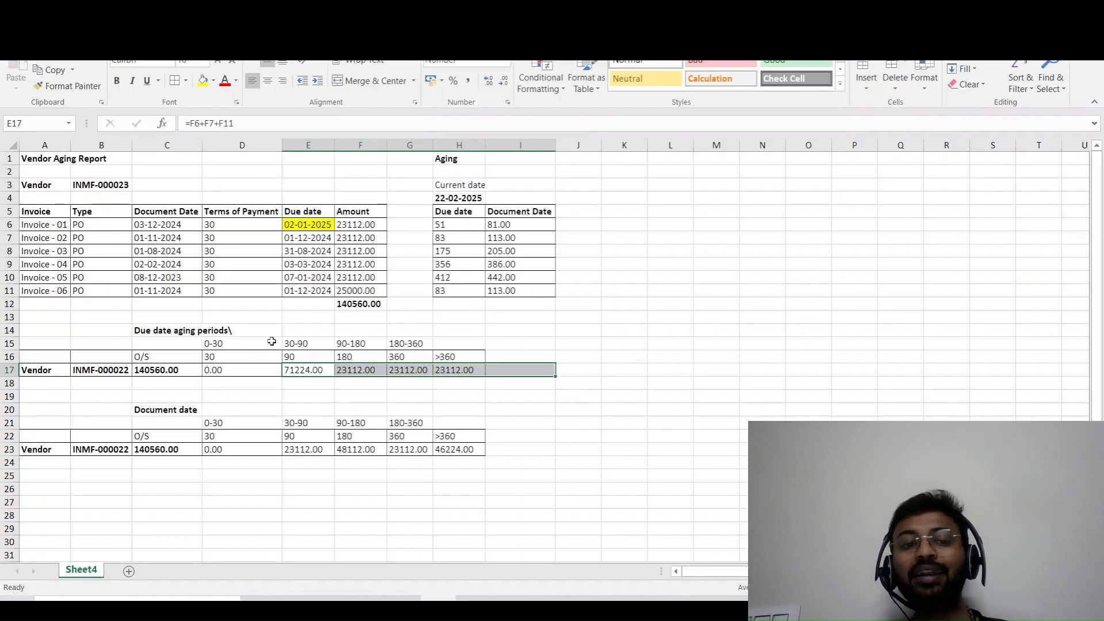
{"action": "left_click", "coordinate": [281, 326]}
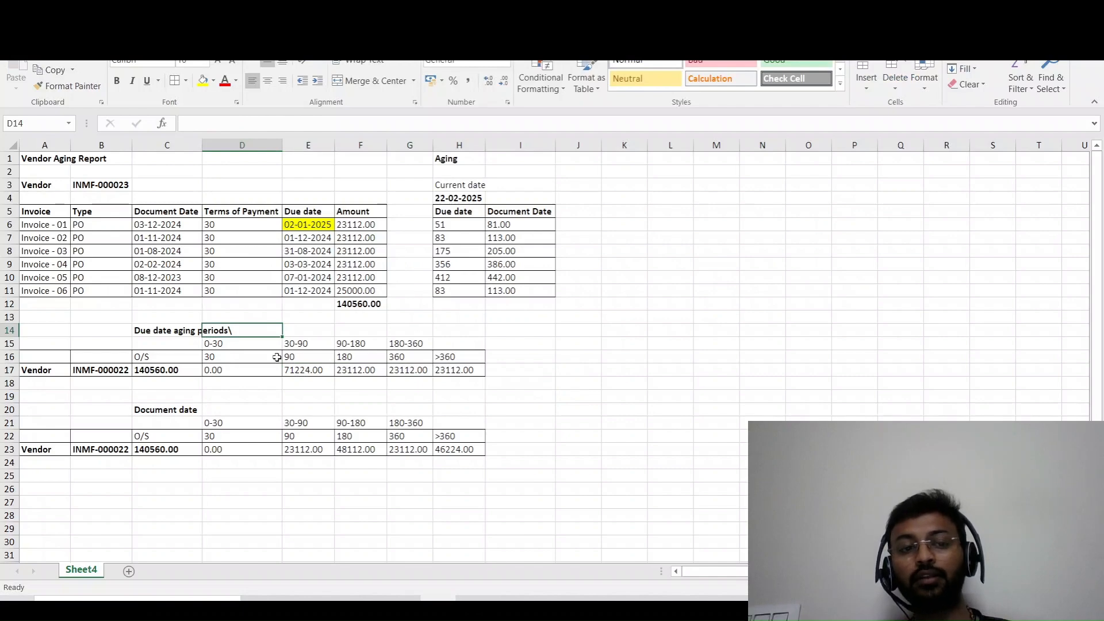
{"action": "left_click_drag", "start_coordinate": [232, 357], "coordinate": [455, 359]}
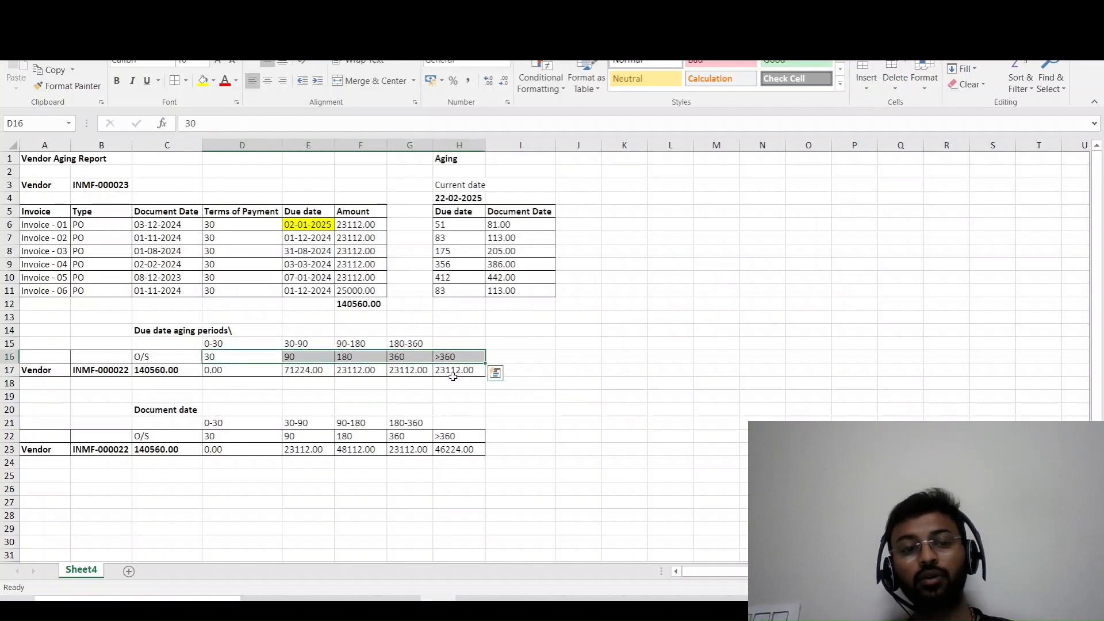
{"action": "left_click", "coordinate": [208, 358]}
{"action": "key", "text": "alt+Tab"}
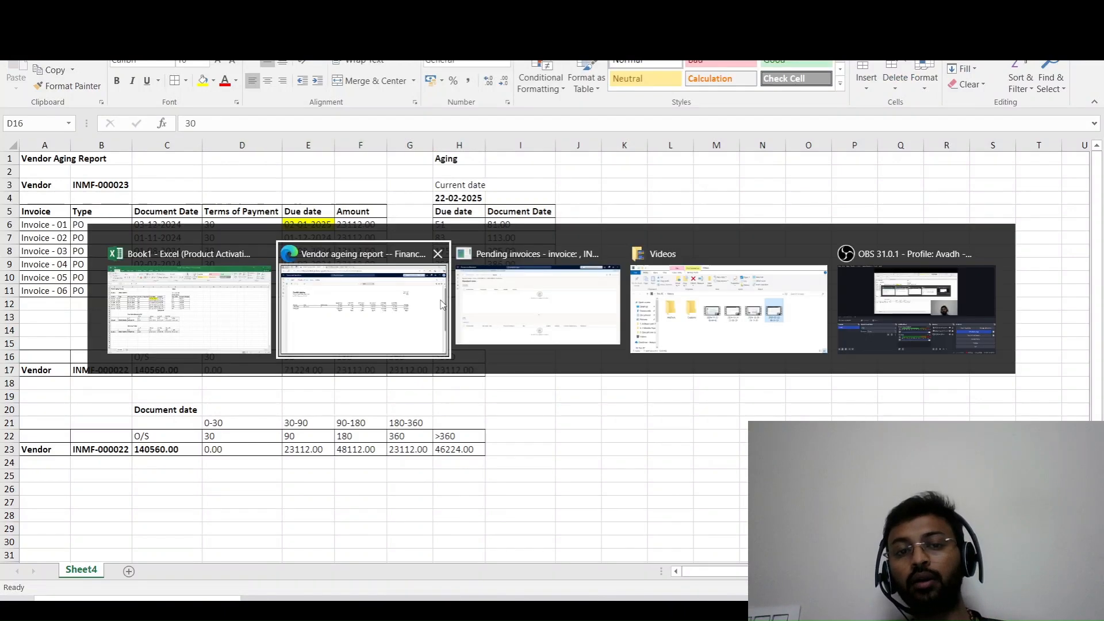
Reopen the vendor ageing report parameters, set Print ageing period description to Yes and generate the report.
{"action": "left_click", "coordinate": [48, 102]}
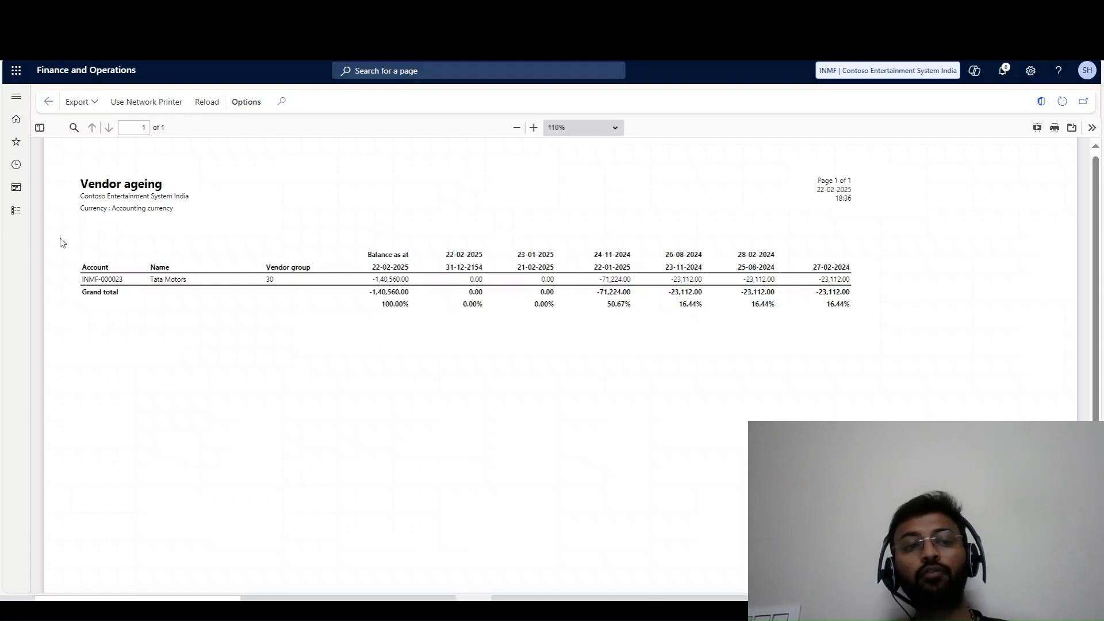
{"action": "left_click", "coordinate": [14, 209]}
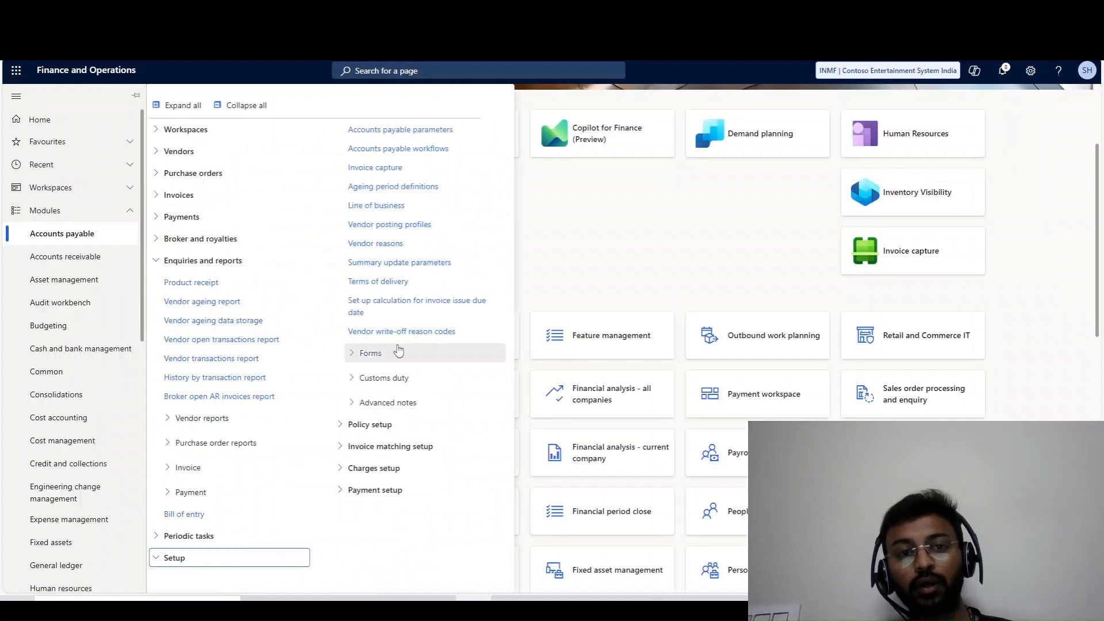
{"action": "left_click", "coordinate": [217, 305]}
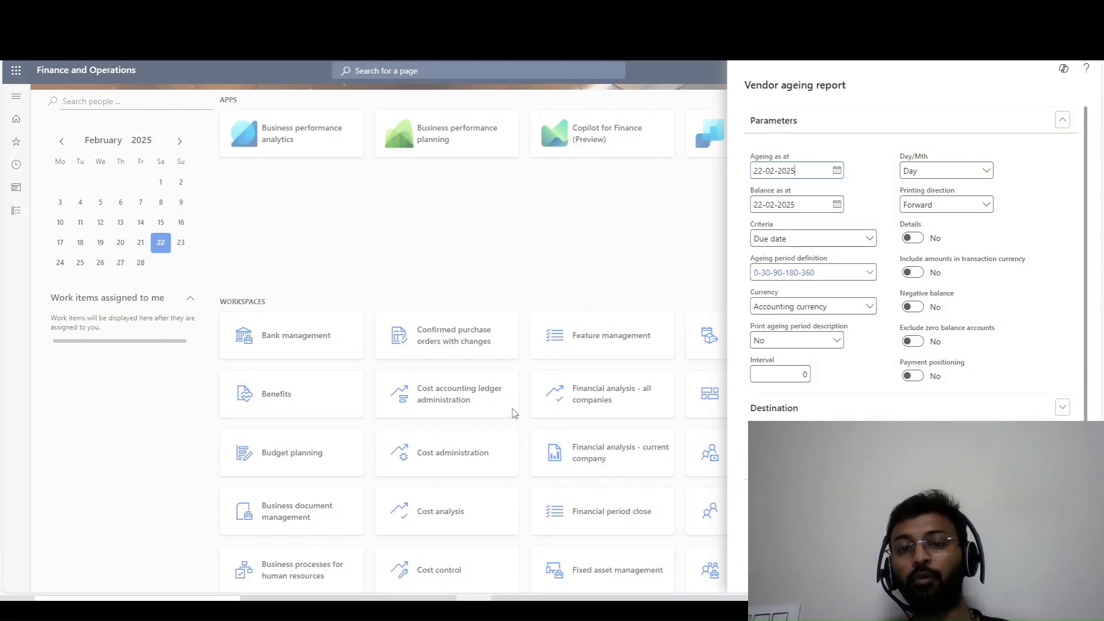
{"action": "left_click", "coordinate": [797, 340]}
{"action": "left_click", "coordinate": [793, 376]}
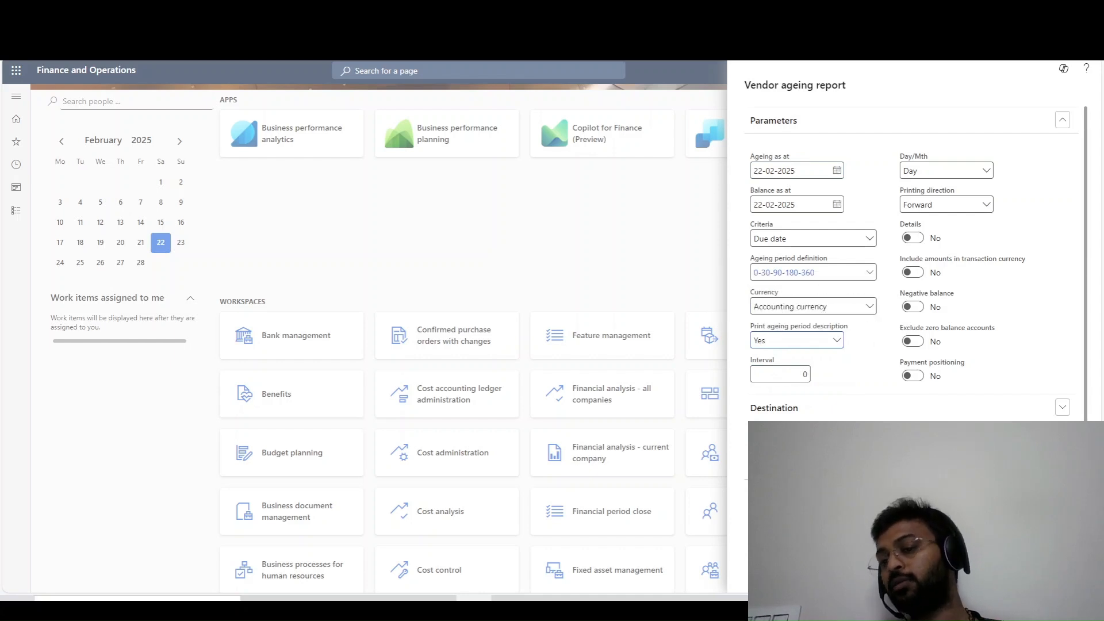
{"action": "key", "text": "Return"}
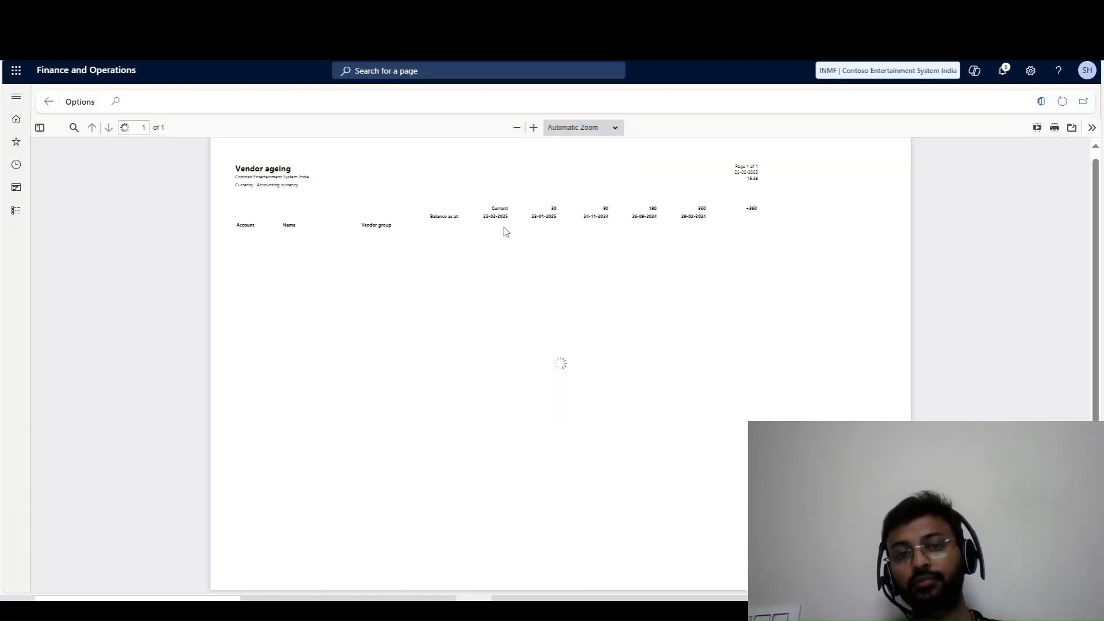
Examine the ageing period descriptions above the date ranges and the amount under the 180 period.
{"action": "left_click", "coordinate": [533, 127]}
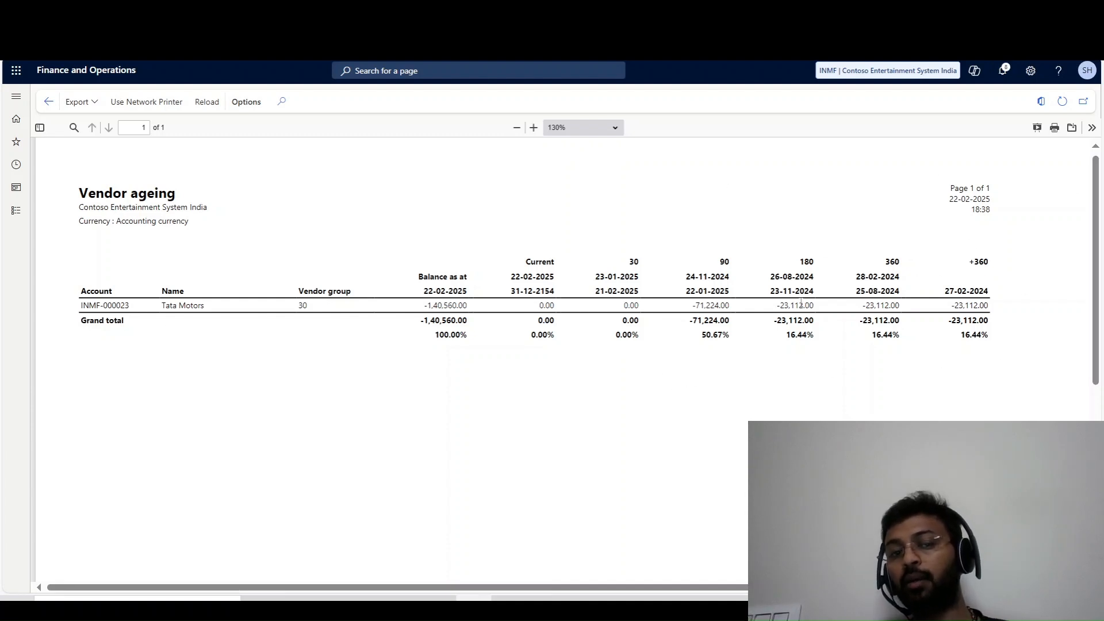
{"action": "mouse_move", "coordinate": [791, 307]}
{"action": "left_mouse_down"}
{"action": "mouse_move", "coordinate": [831, 311]}
{"action": "mouse_move", "coordinate": [805, 306]}
{"action": "left_mouse_up"}
{"action": "left_click", "coordinate": [809, 362]}
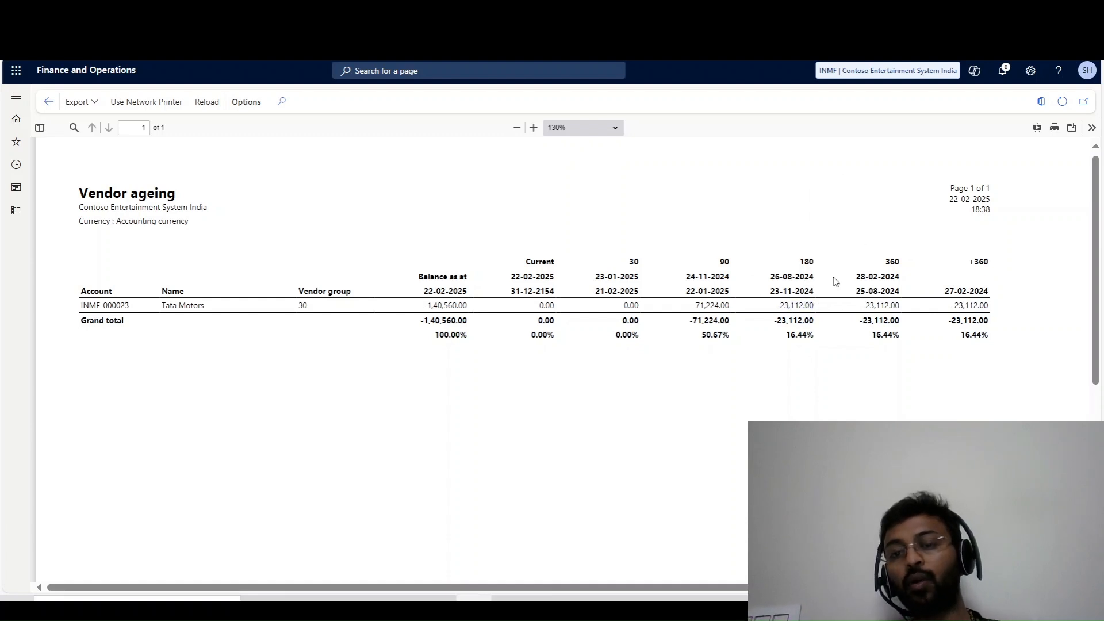
Reopen the vendor ageing report parameters, turn on Details and generate the report.
{"action": "left_click", "coordinate": [48, 103]}
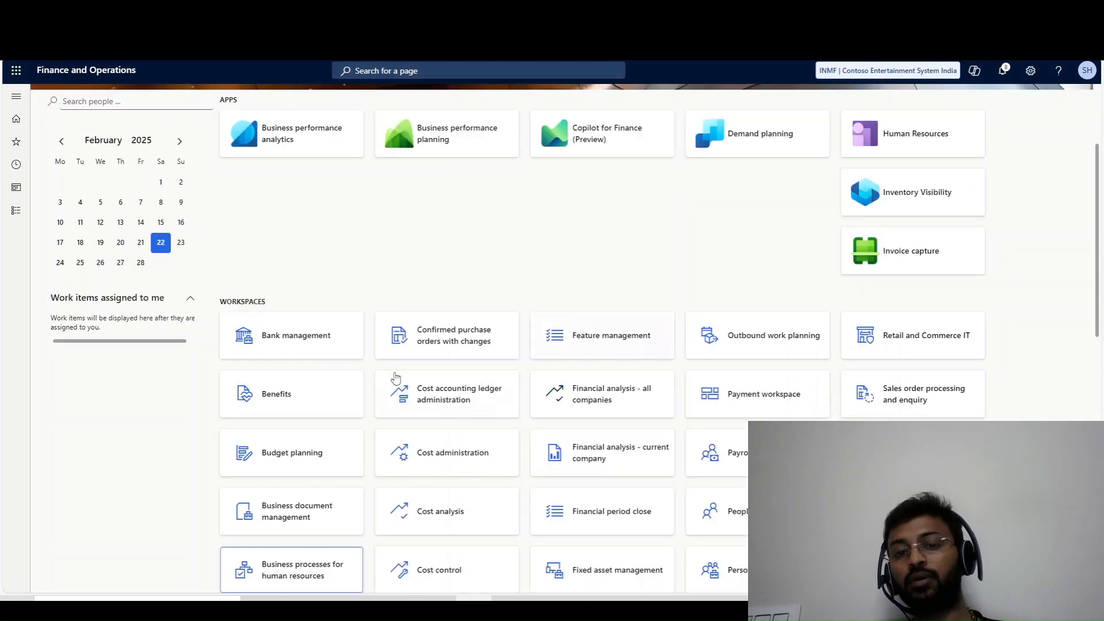
{"action": "left_click", "coordinate": [25, 210]}
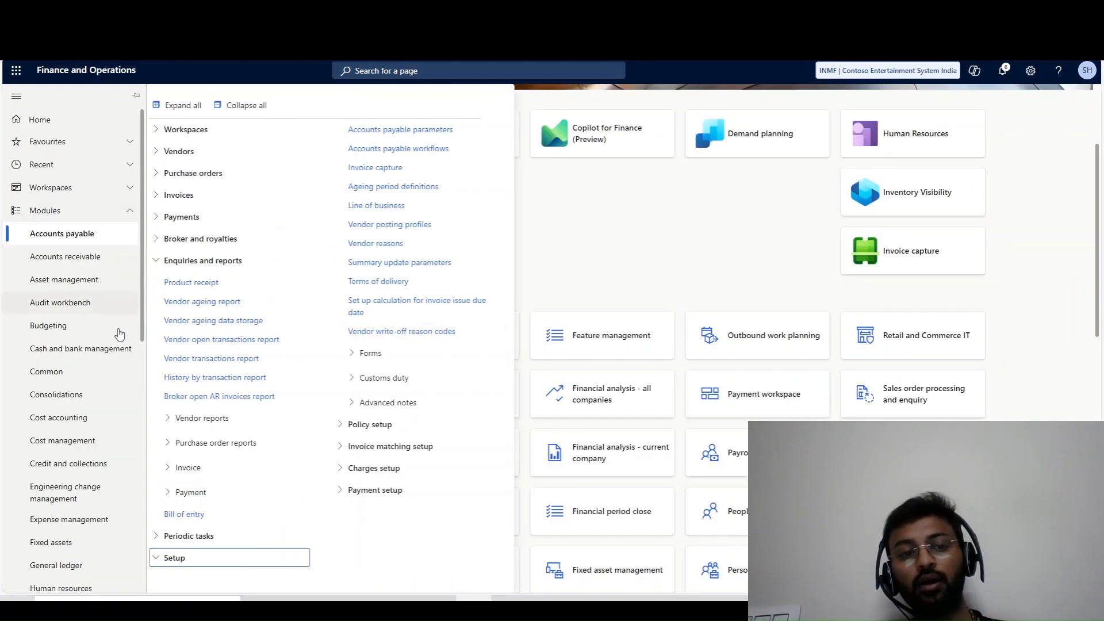
{"action": "left_click", "coordinate": [190, 297]}
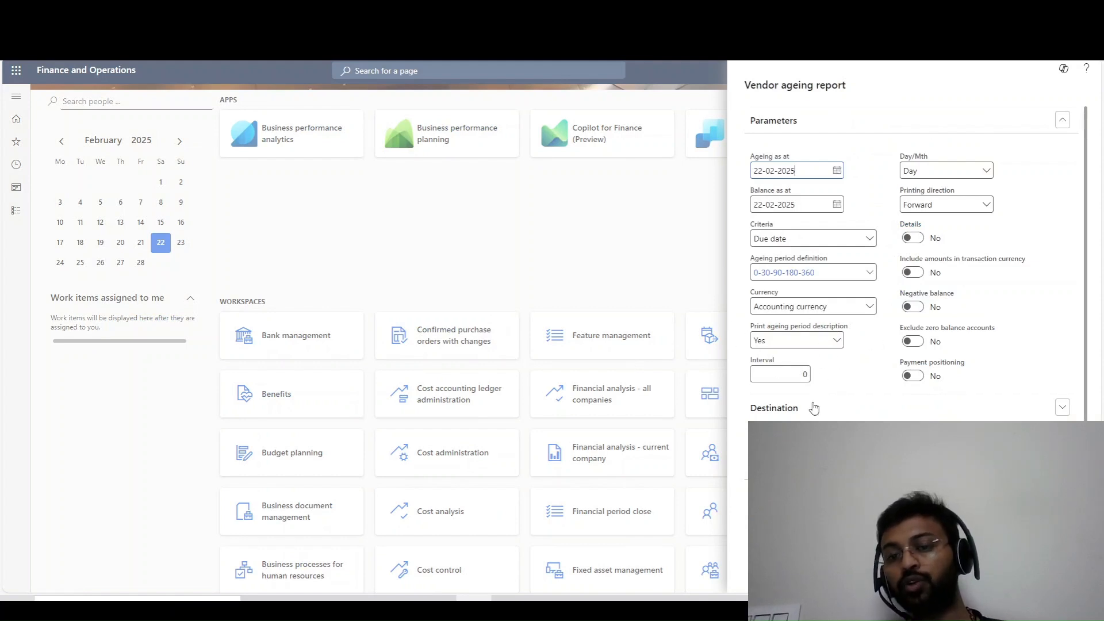
{"action": "left_click", "coordinate": [796, 374]}
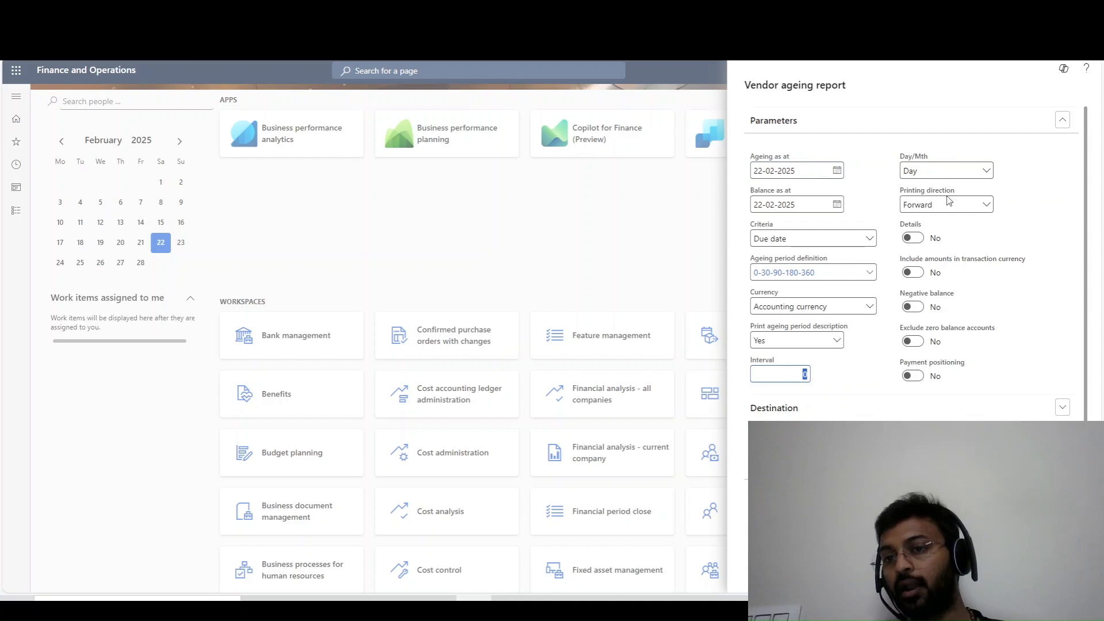
{"action": "left_click", "coordinate": [828, 400]}
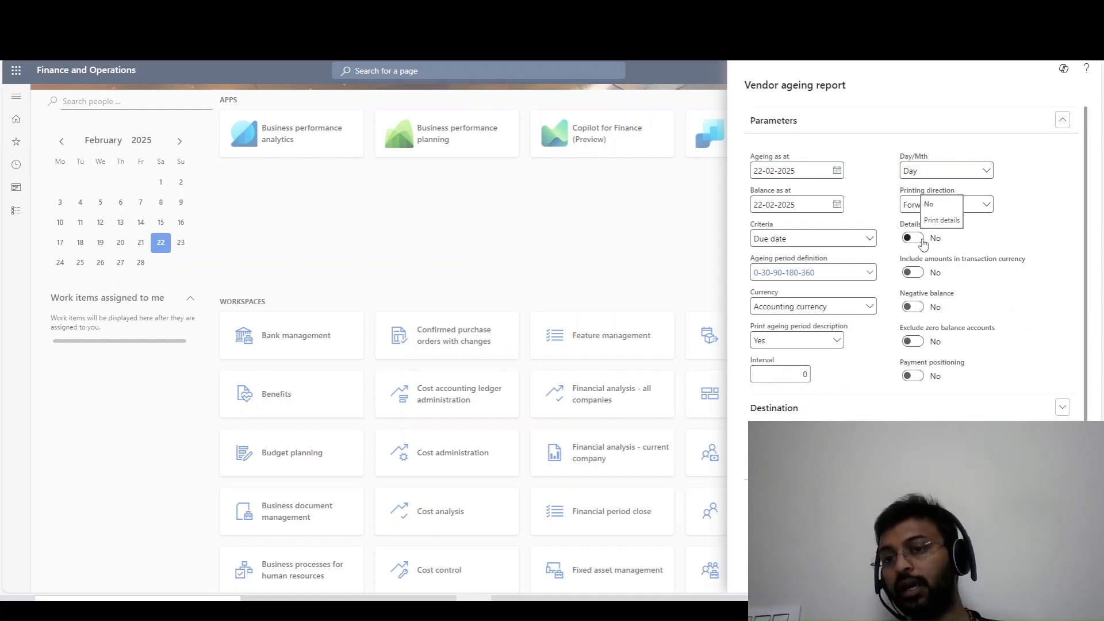
{"action": "left_click", "coordinate": [916, 238]}
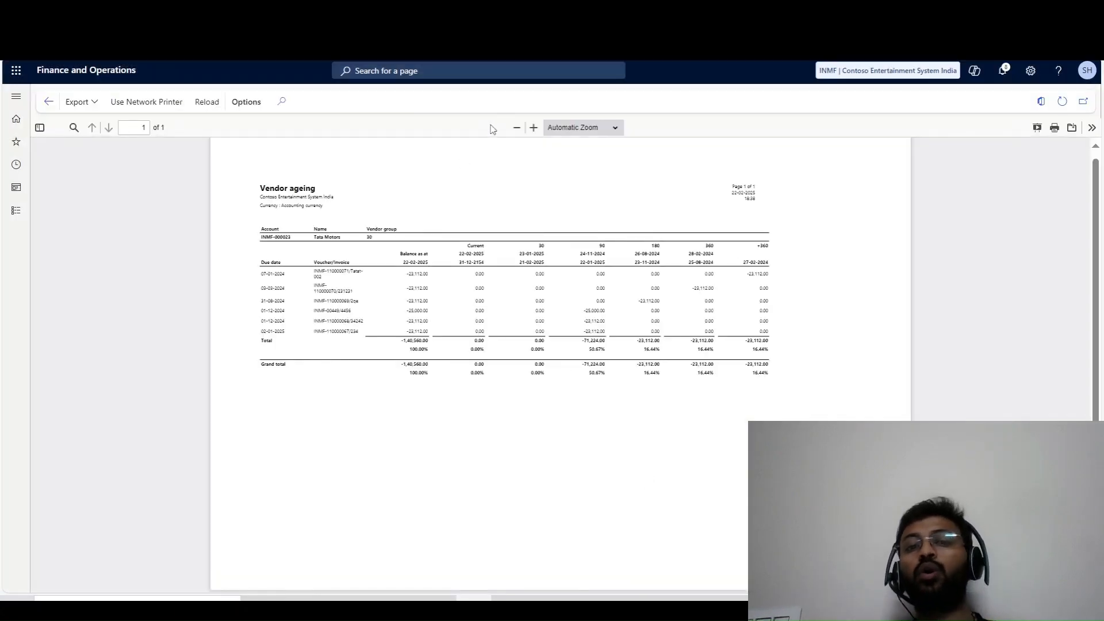
Compare the detailed report's invoice lines with the invoice rows at C6 and C7 in the Excel sheet.
{"action": "left_click", "coordinate": [534, 127]}
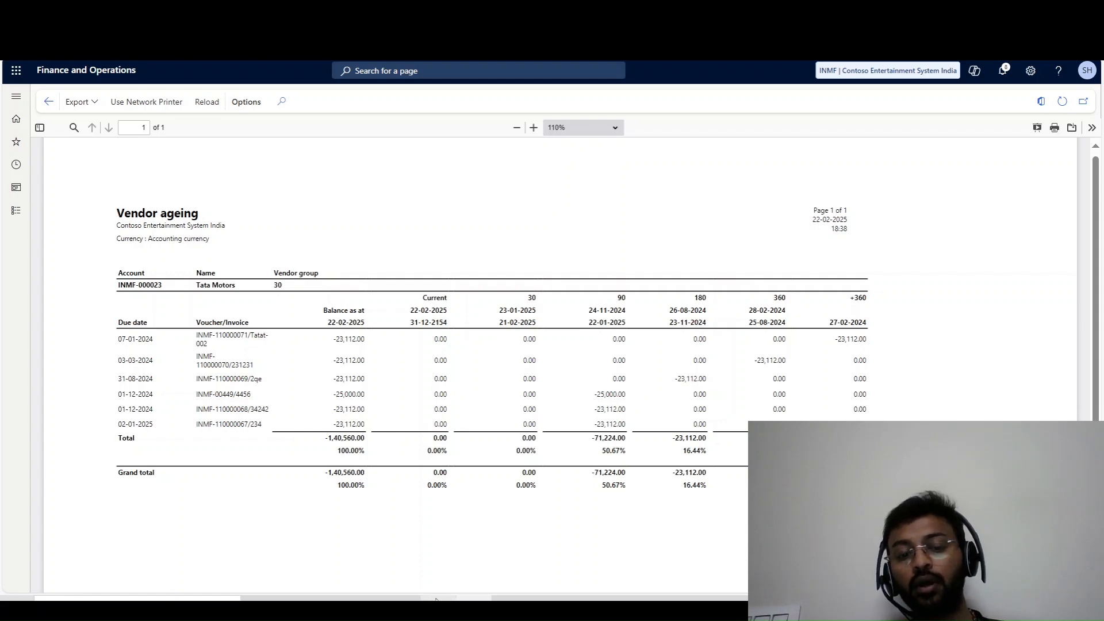
{"action": "left_click", "coordinate": [440, 598]}
{"action": "left_click", "coordinate": [190, 235]}
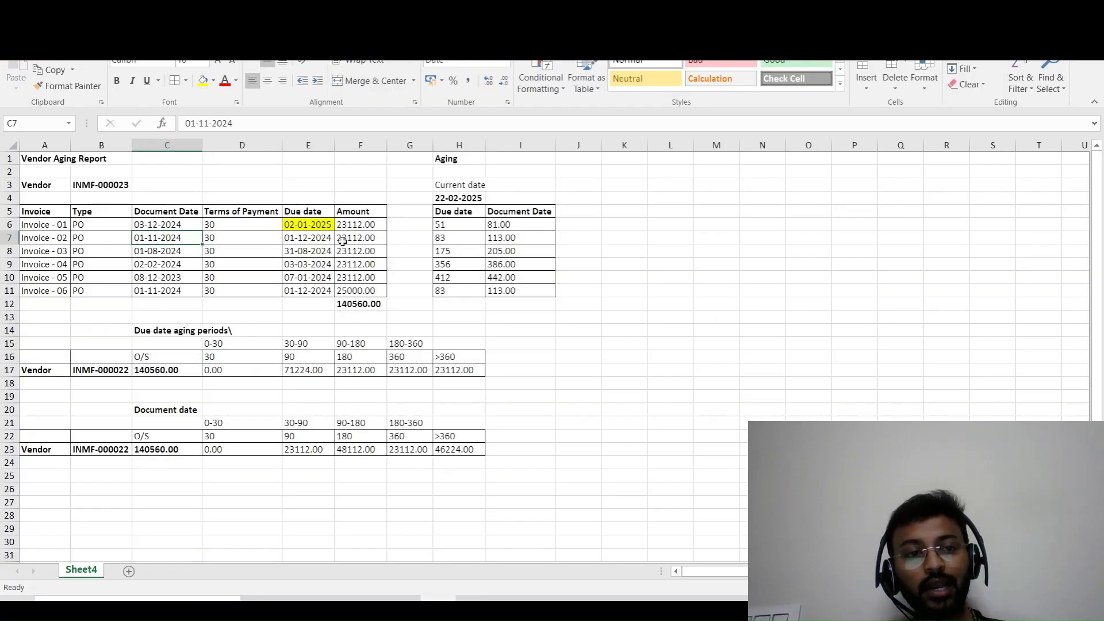
{"action": "left_click", "coordinate": [169, 227]}
{"action": "key", "text": "alt+Tab"}
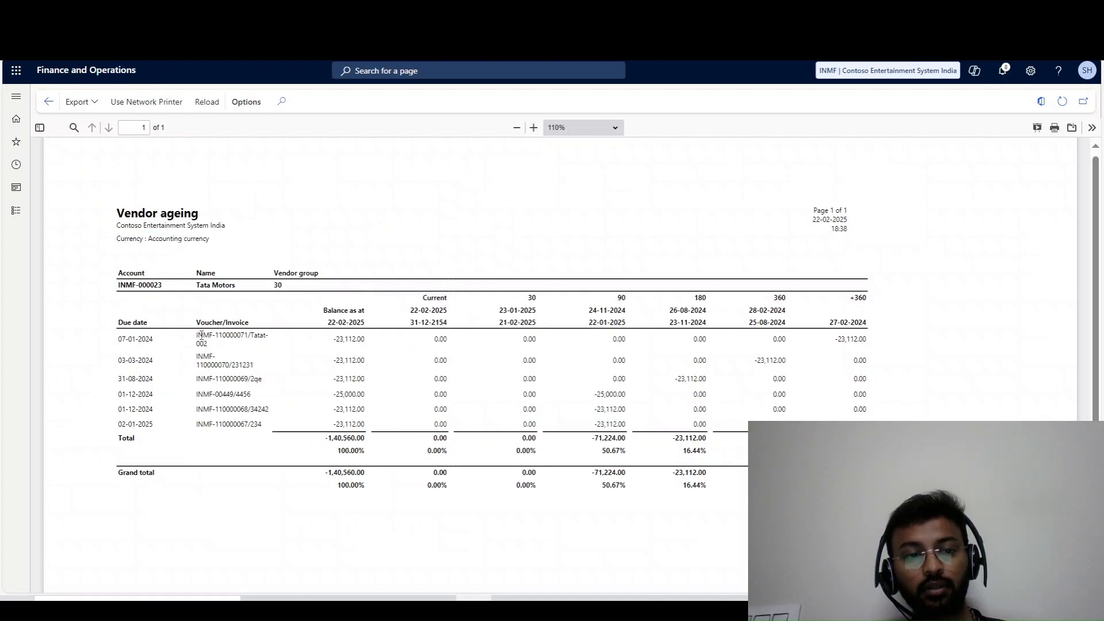
Compare the report line due 07-01-2024 in the +360 period with the Invoice - 05 row in Excel.
{"action": "key", "text": "alt+Tab"}
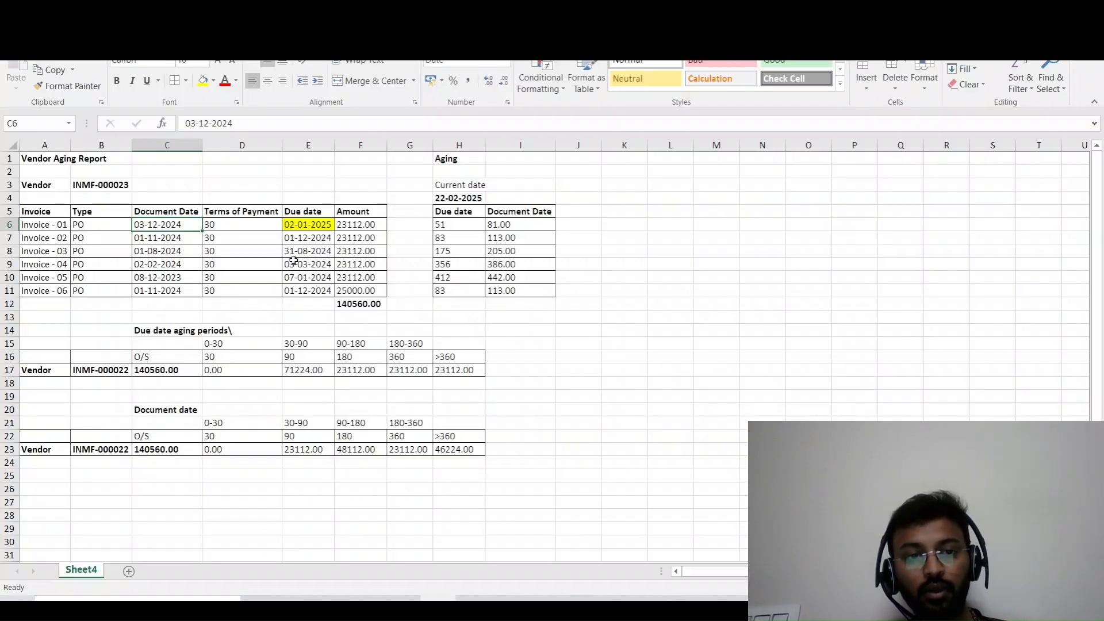
{"action": "left_click", "coordinate": [297, 278]}
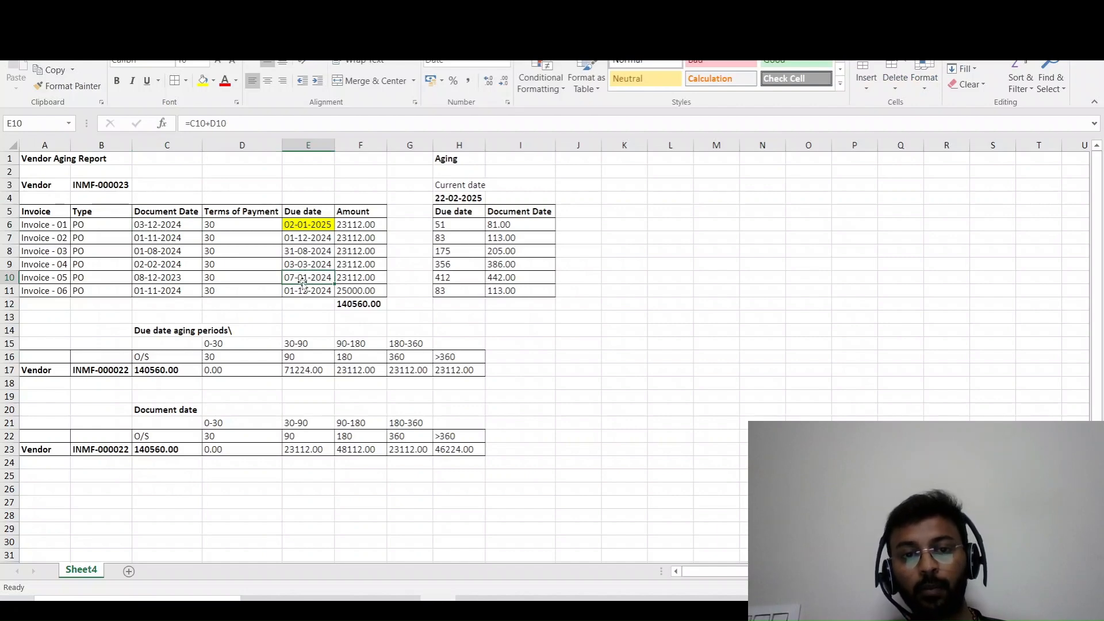
{"action": "key", "text": "alt+Tab"}
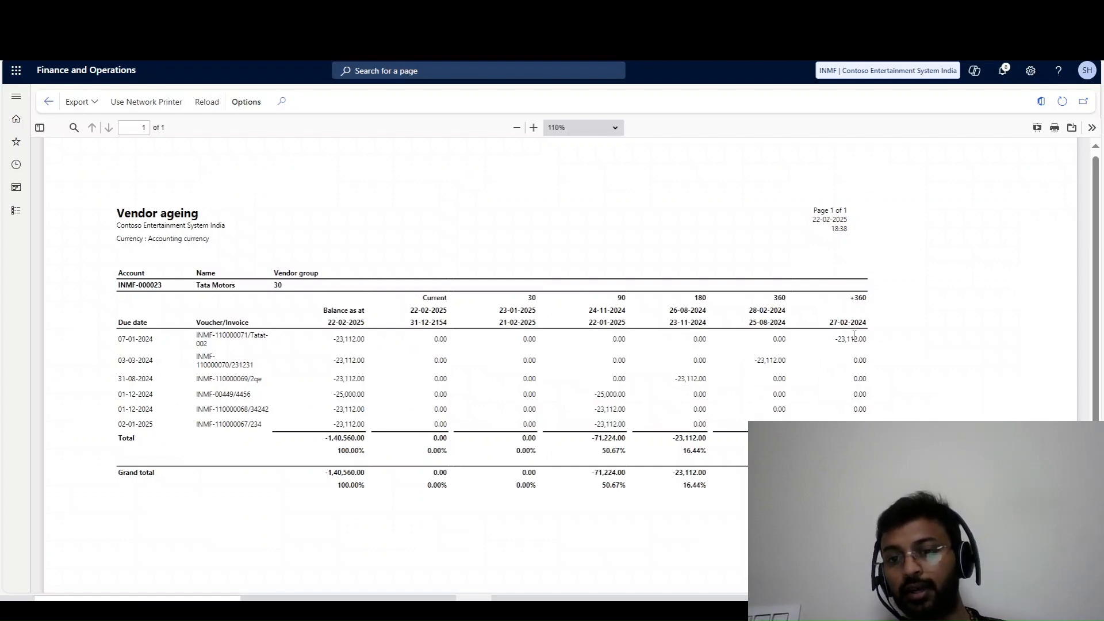
{"action": "key", "text": "alt+Tab"}
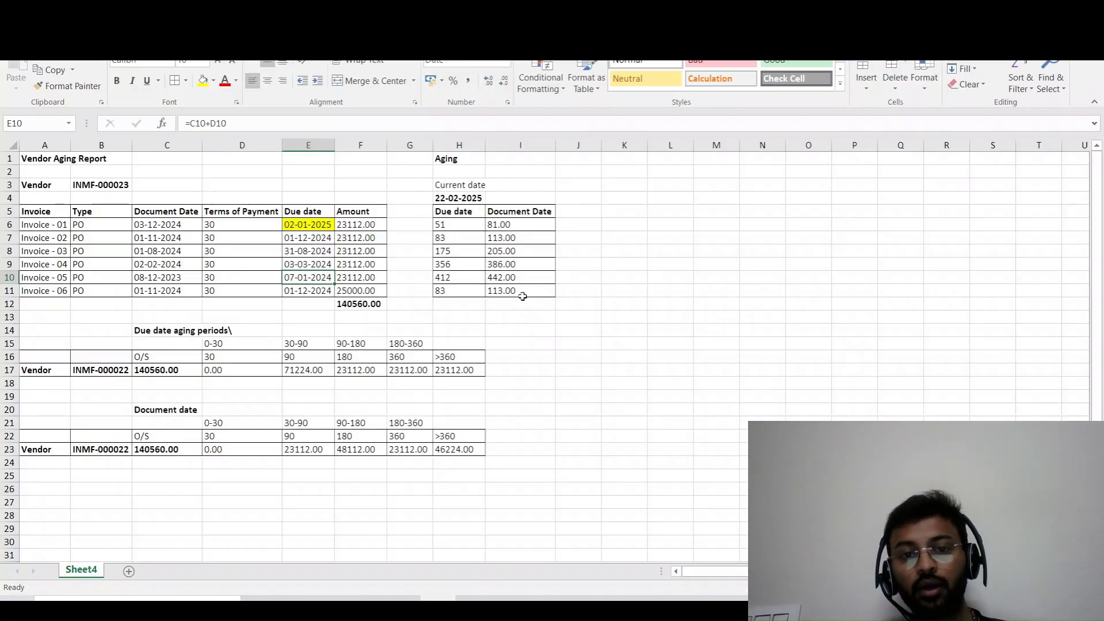
{"action": "left_click_drag", "start_coordinate": [524, 279], "coordinate": [264, 284]}
Compare the Invoice - 04 due date ageing in Excel with the report's 360 period amount for the line due 03-03-2024.
{"action": "key", "text": "alt+Tab"}
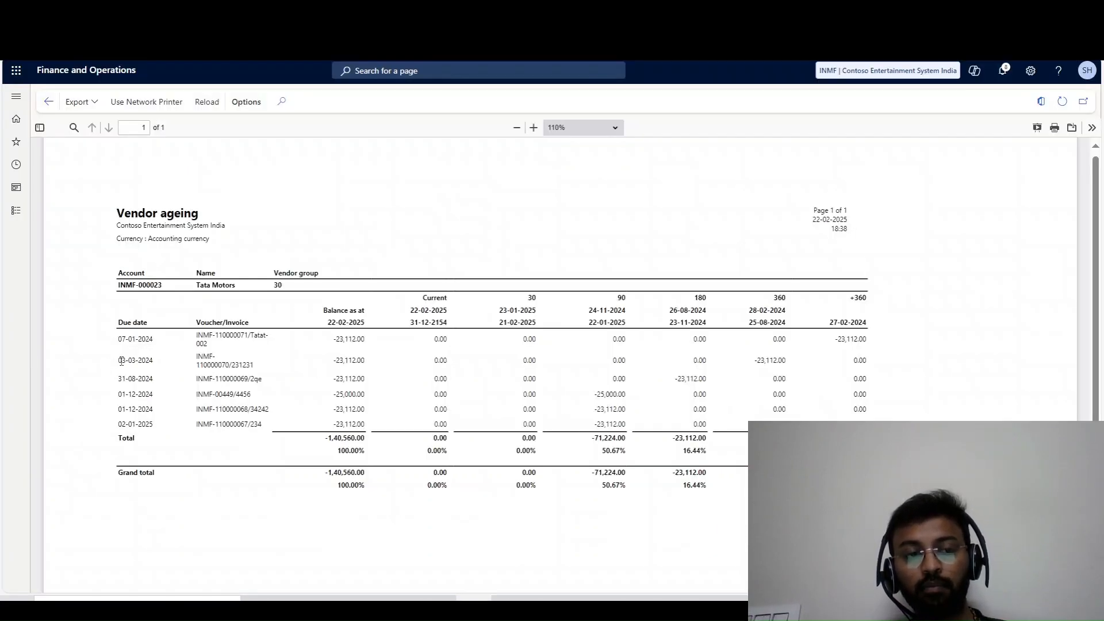
{"action": "key", "text": "alt+Tab"}
{"action": "left_click", "coordinate": [321, 277]}
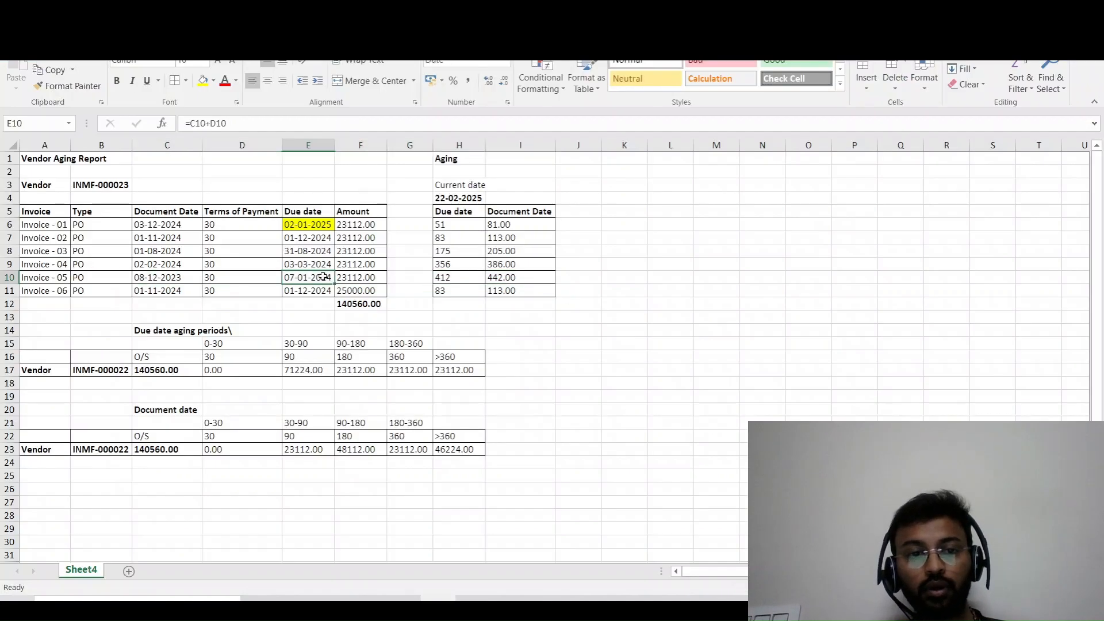
{"action": "left_click_drag", "start_coordinate": [292, 264], "coordinate": [439, 265]}
{"action": "left_click", "coordinate": [457, 265]}
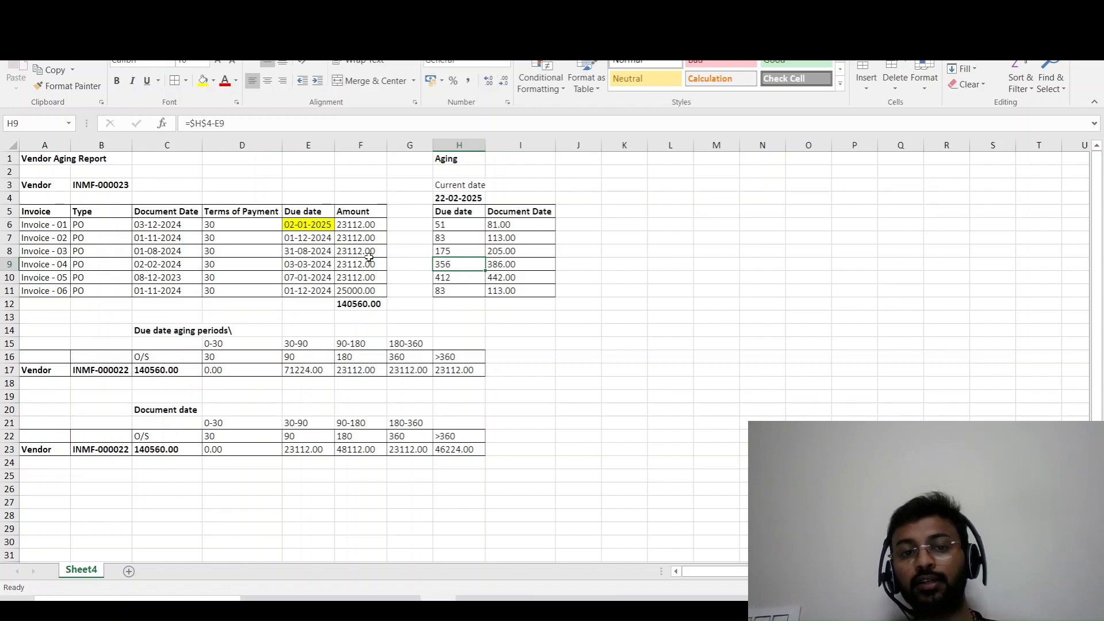
{"action": "key", "text": "alt+Tab"}
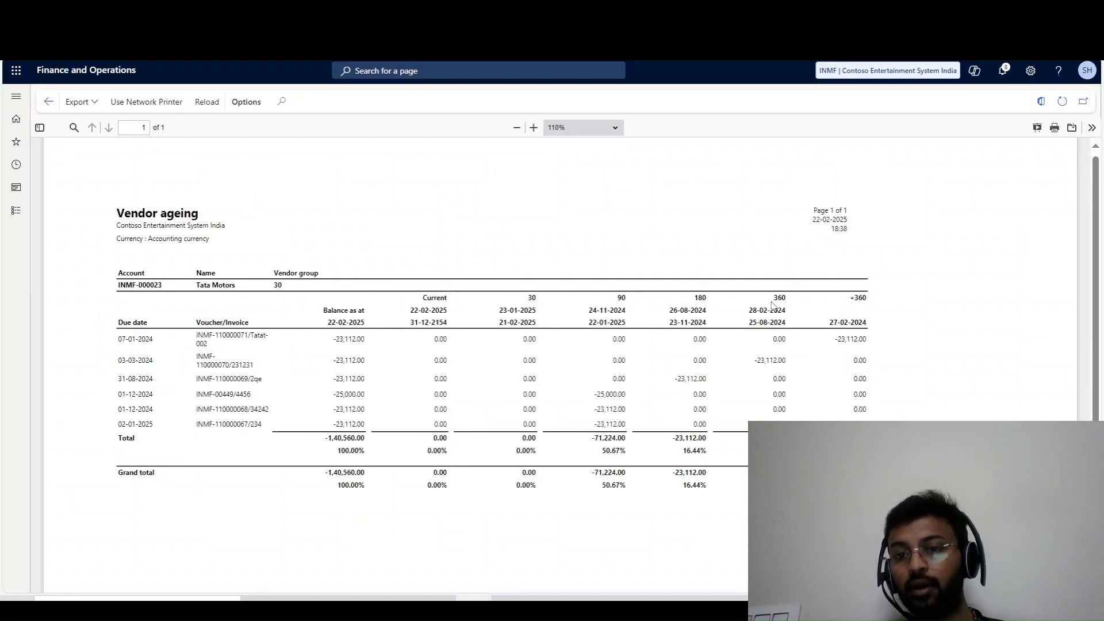
{"action": "double_click", "coordinate": [775, 360]}
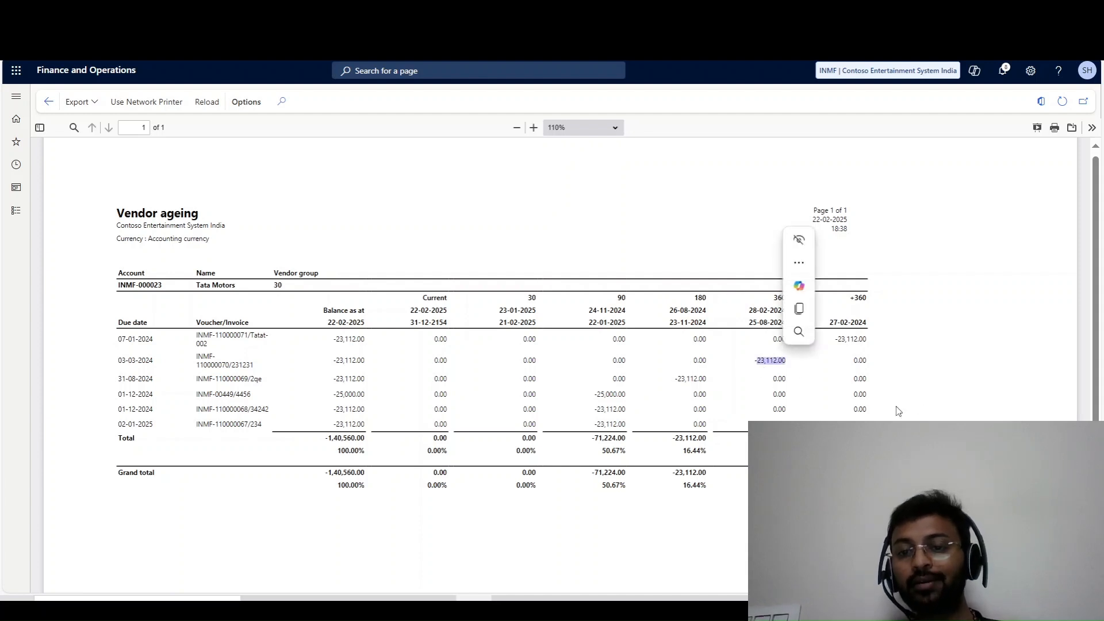
Reopen the vendor ageing report parameters, set Criteria to Document date and generate the report.
{"action": "left_click", "coordinate": [48, 101]}
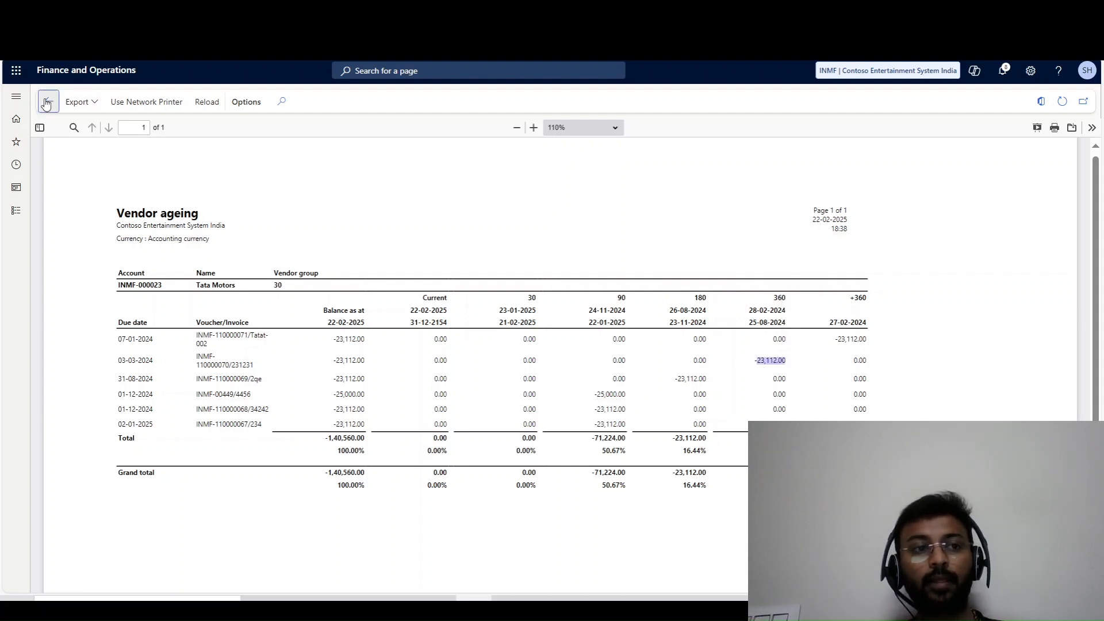
{"action": "left_click", "coordinate": [16, 210]}
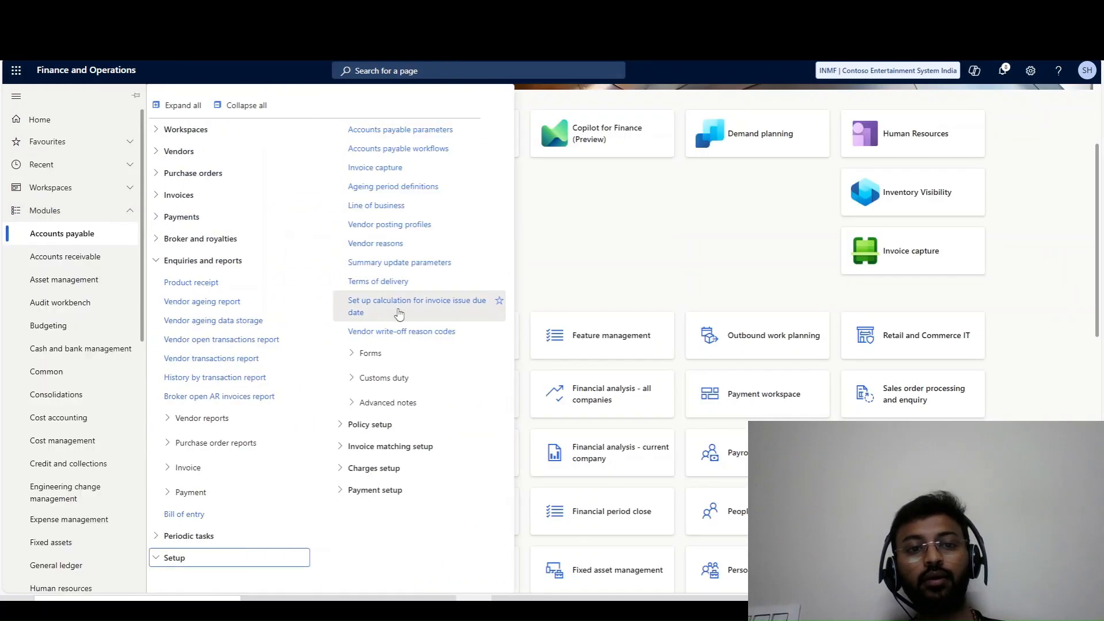
{"action": "left_click", "coordinate": [183, 303]}
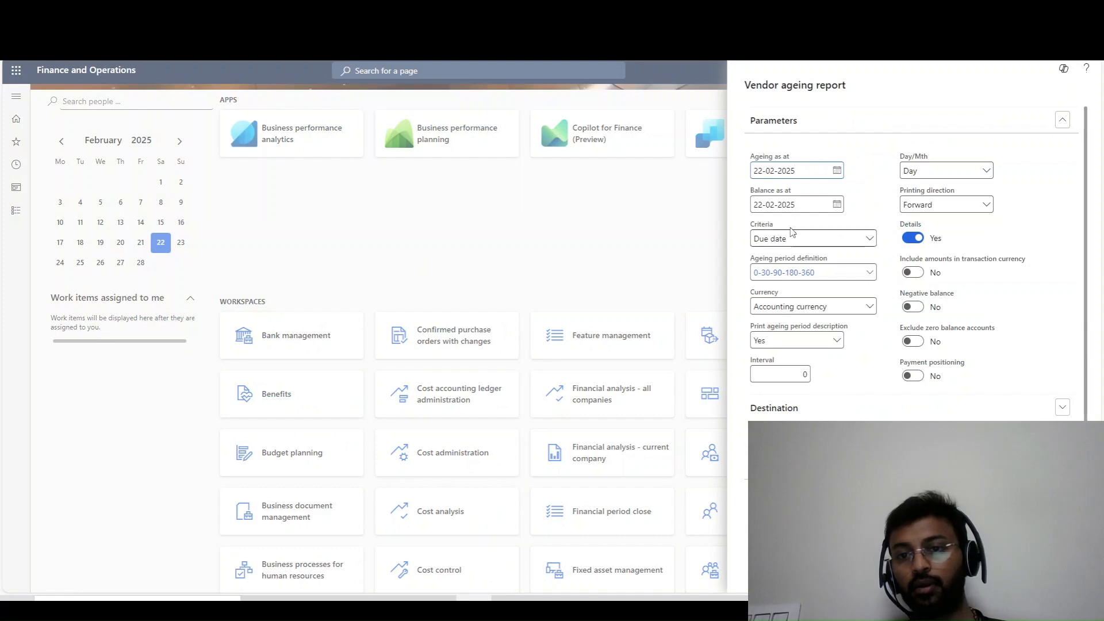
{"action": "left_click", "coordinate": [793, 236]}
{"action": "left_click", "coordinate": [783, 288]}
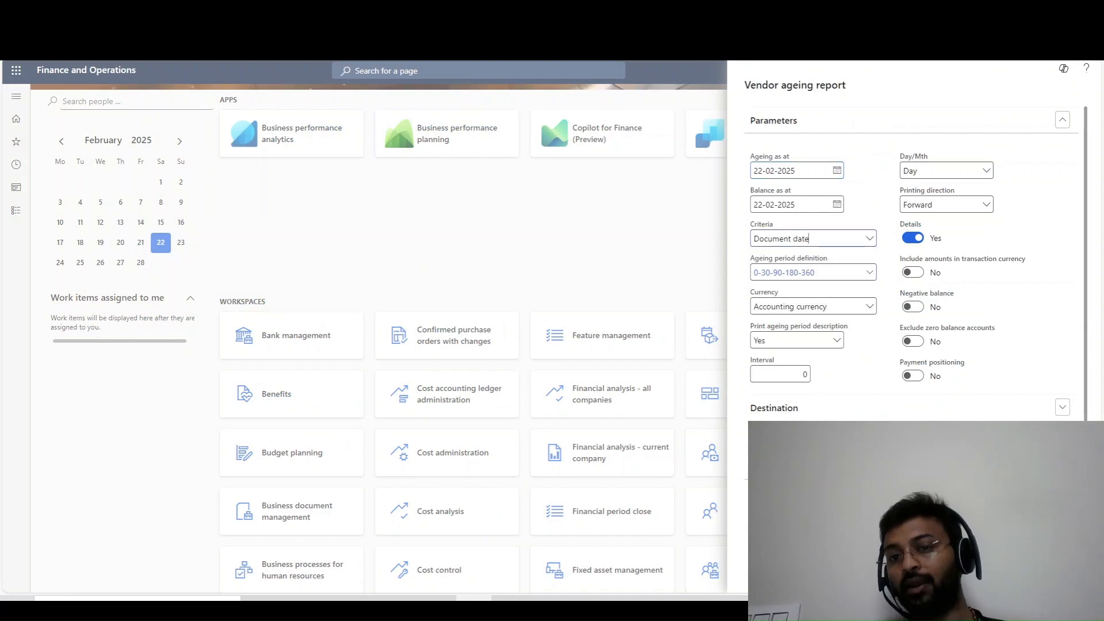
{"action": "left_click", "coordinate": [1017, 577]}
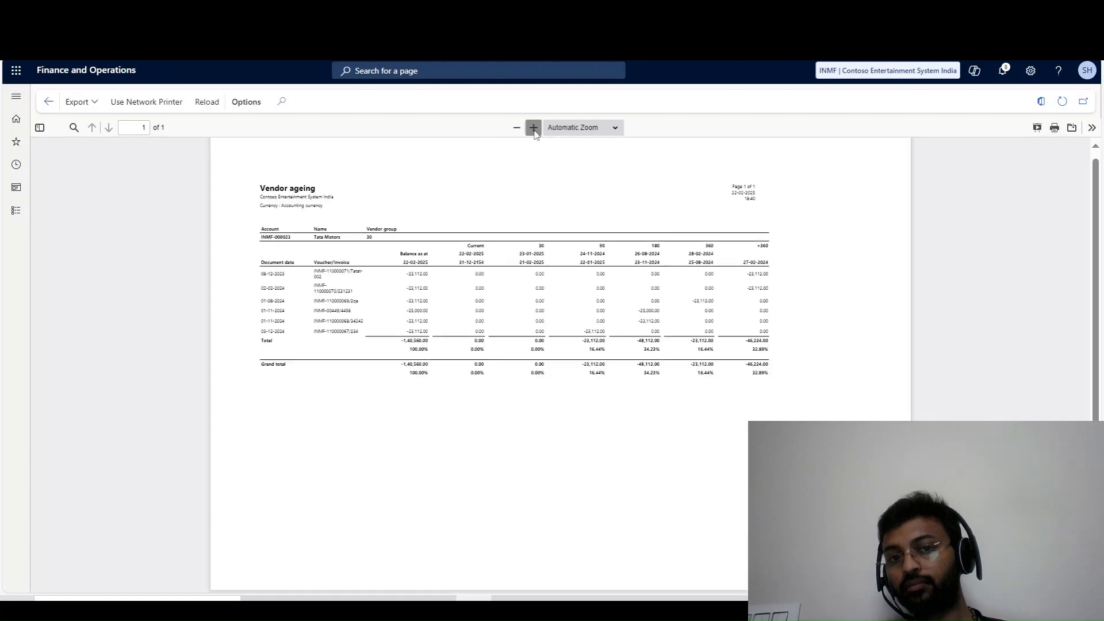
{"action": "left_click", "coordinate": [534, 127]}
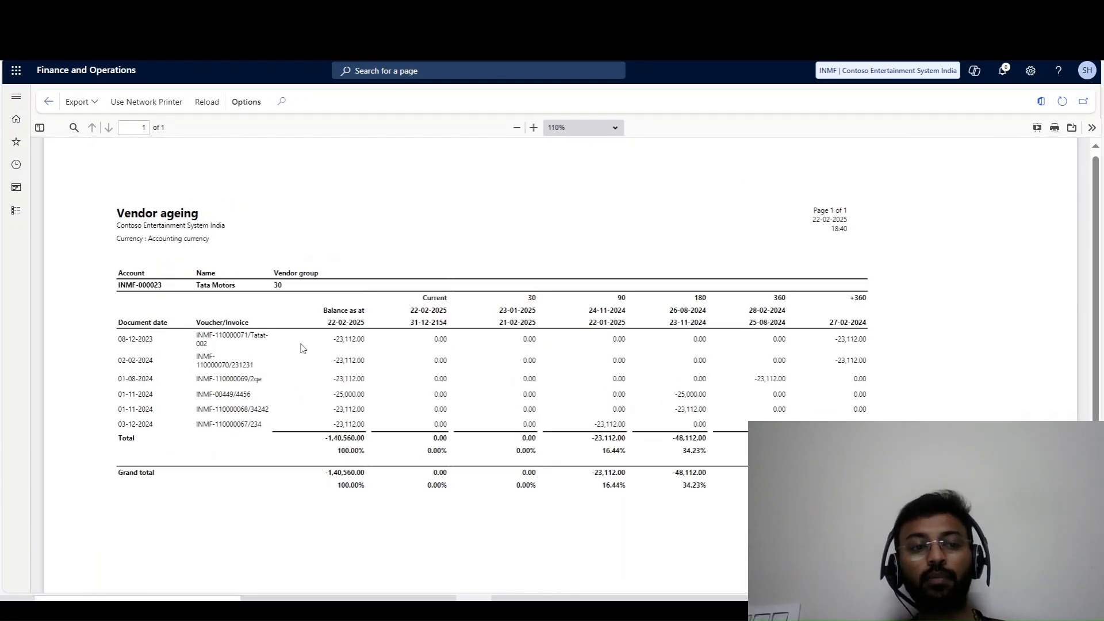
Check the invoices' document dates in the Excel sheet and match Invoice - 05 with the vendor ageing report line dated 08-12-2023.
{"action": "key", "text": "alt+Tab"}
{"action": "left_click", "coordinate": [185, 229]}
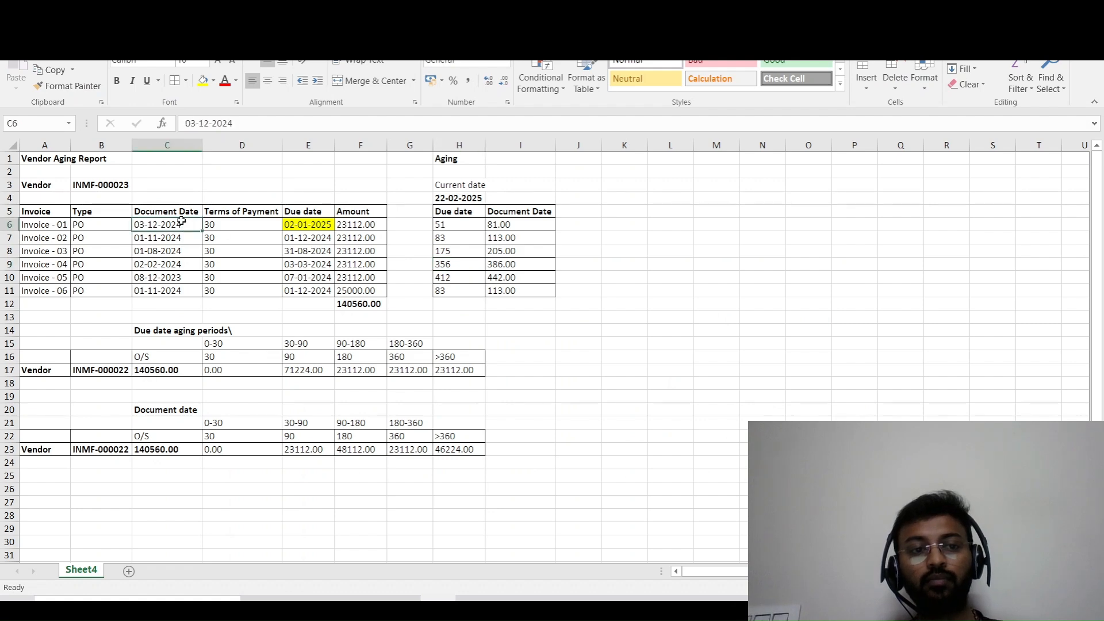
{"action": "left_click", "coordinate": [179, 237]}
{"action": "left_click", "coordinate": [167, 291]}
{"action": "left_click", "coordinate": [166, 280]}
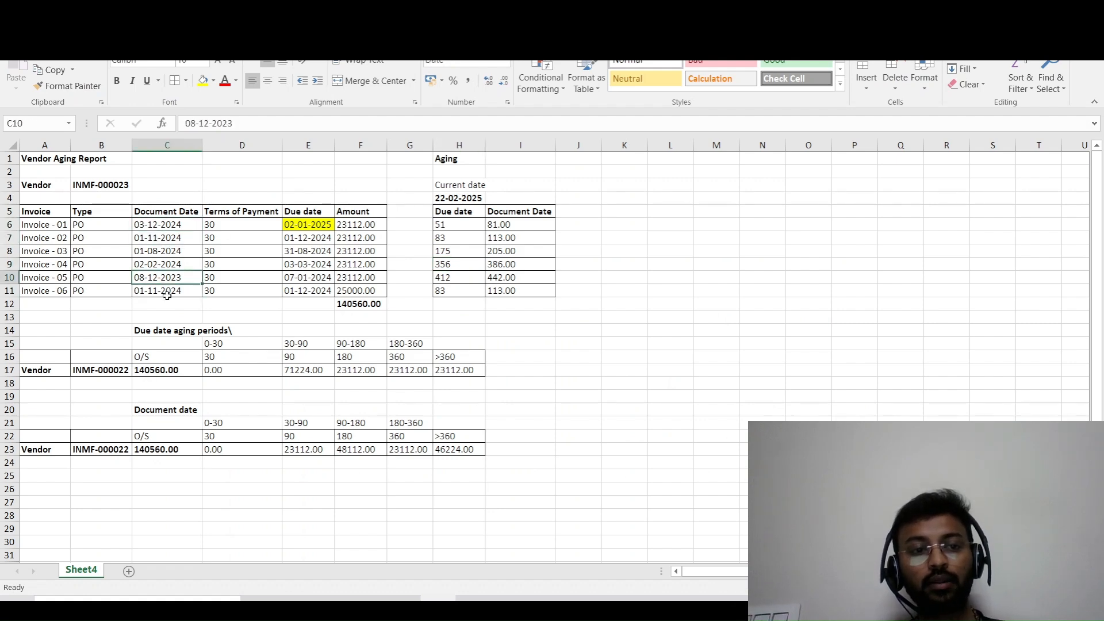
{"action": "key", "text": "alt+Tab"}
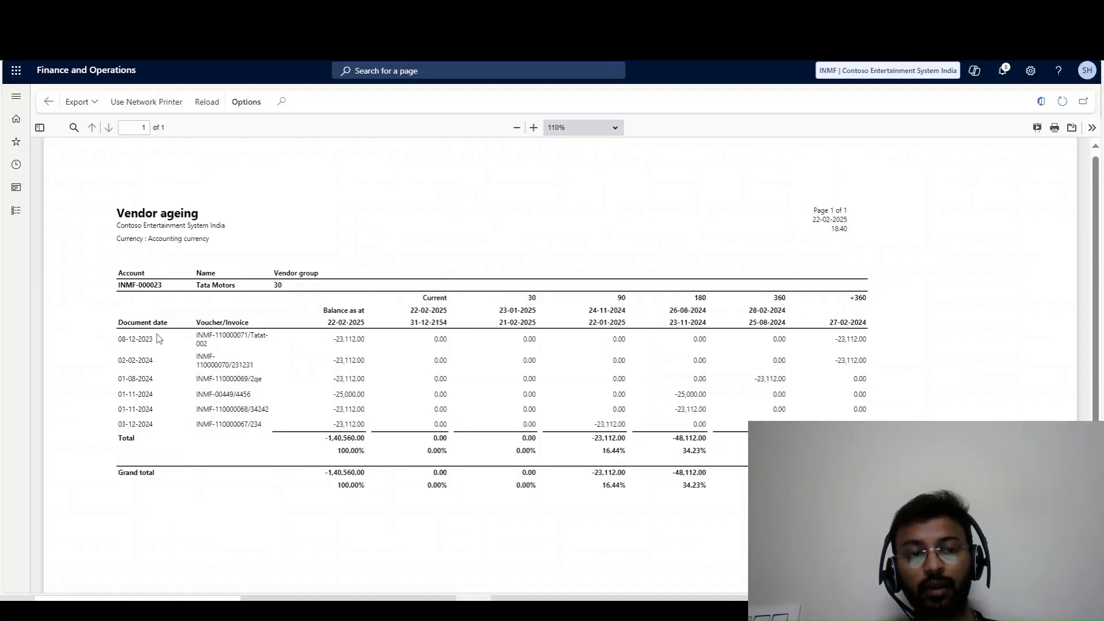
{"action": "key", "text": "alt+Tab"}
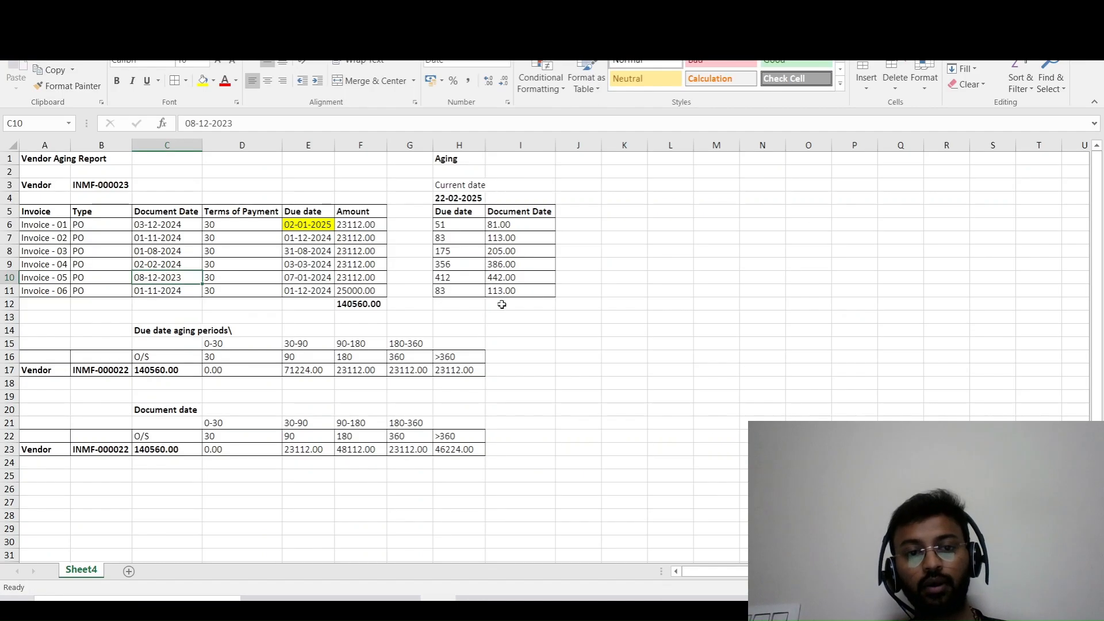
Inspect the document date ageing formula for Invoice - 05 in I10 and compare it with the report's +360 period.
{"action": "left_click", "coordinate": [452, 277]}
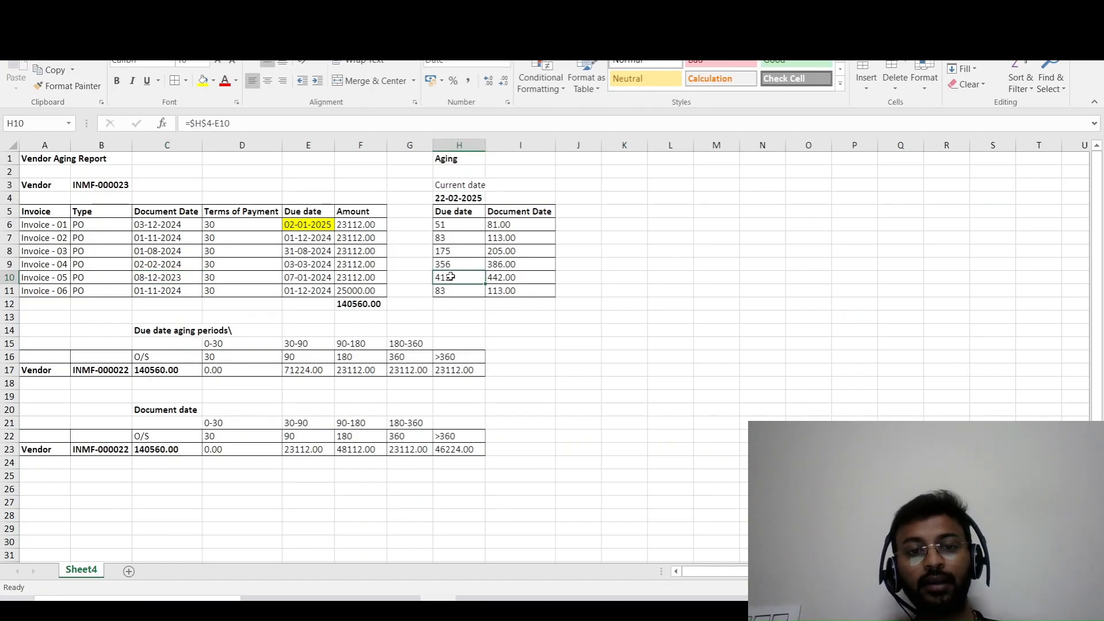
{"action": "left_click", "coordinate": [506, 290]}
{"action": "double_click", "coordinate": [510, 276]}
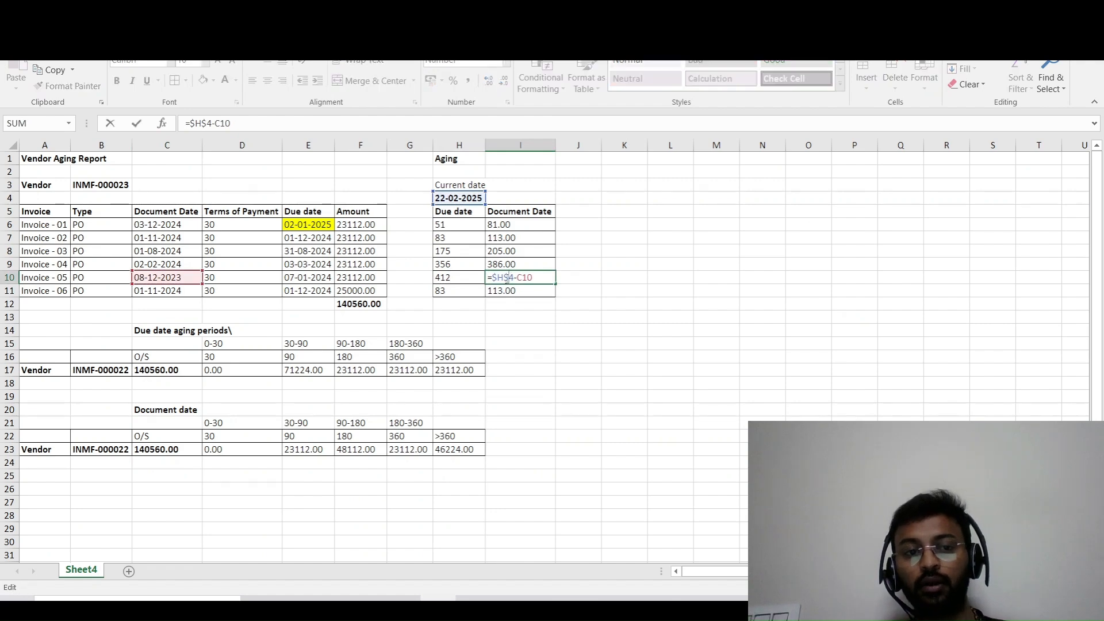
{"action": "key", "text": "Escape"}
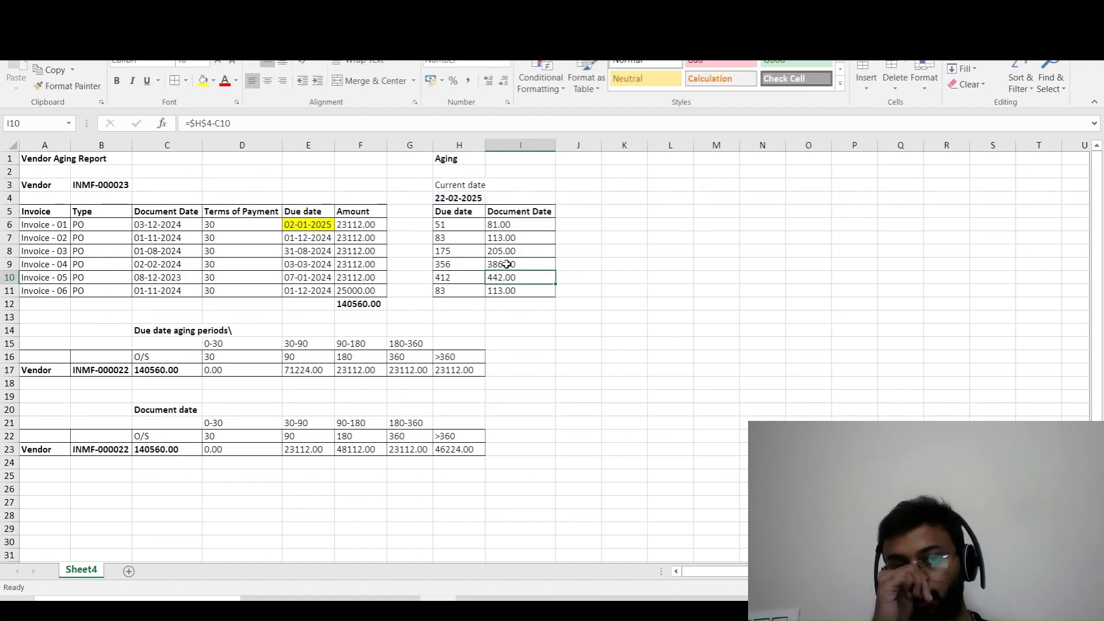
{"action": "key", "text": "alt+Tab"}
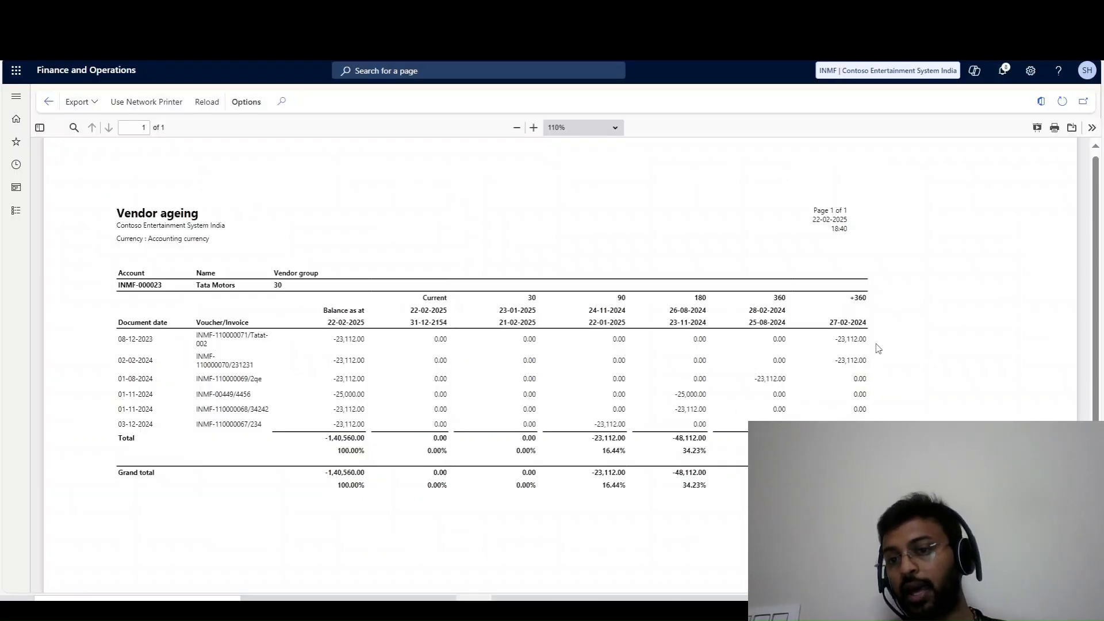
{"action": "key", "text": "alt+Tab"}
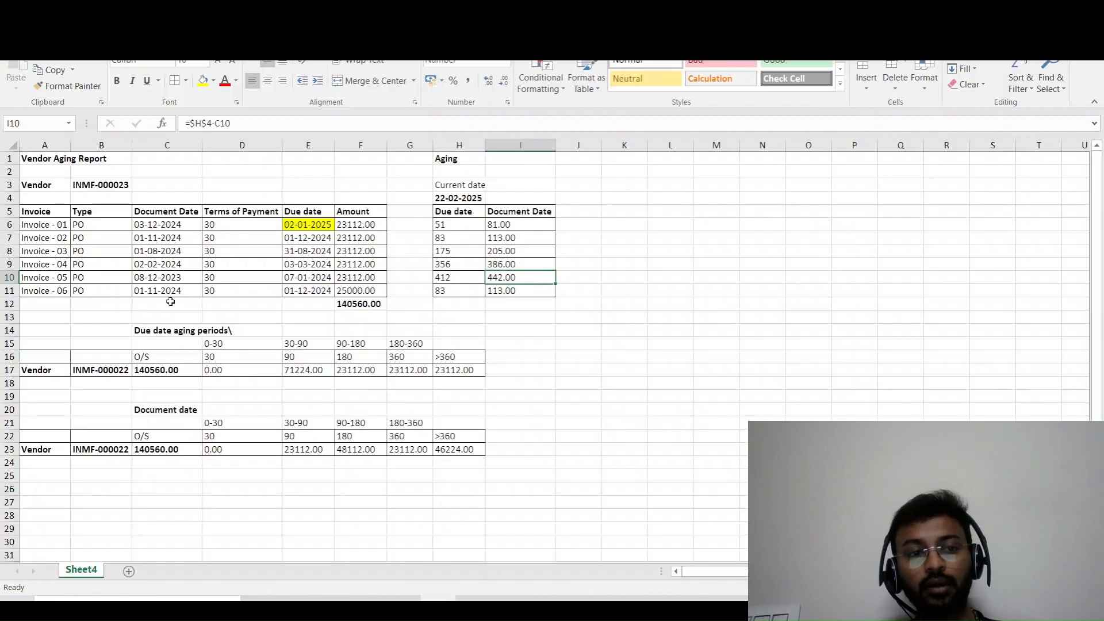
Compare the document date ageing of Invoice - 04 in Excel with the report line dated 02-02-2024.
{"action": "left_click", "coordinate": [166, 268]}
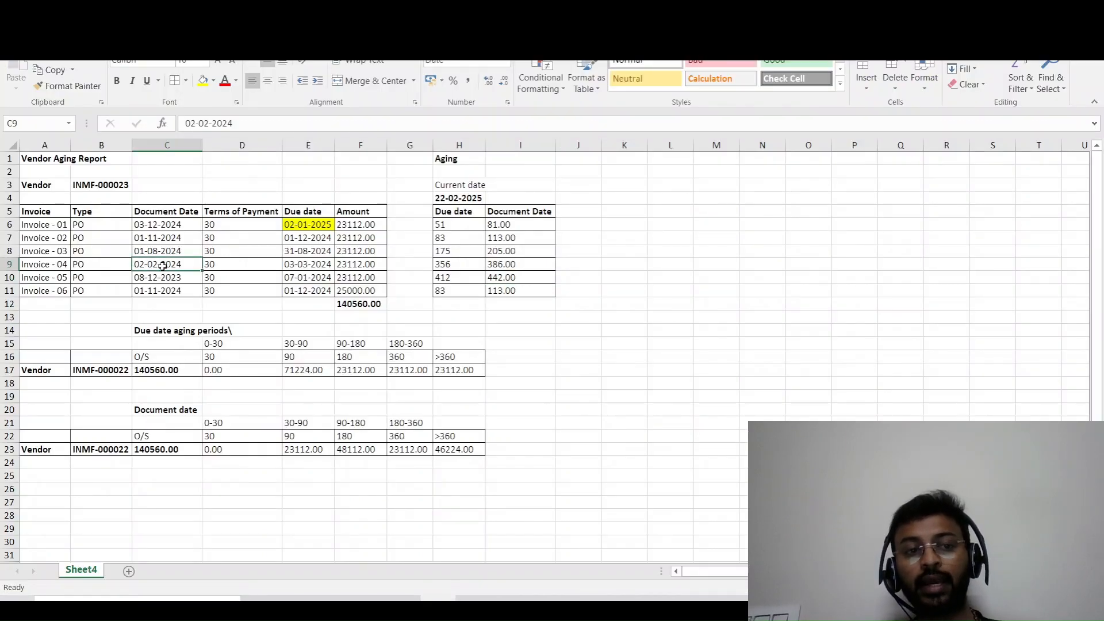
{"action": "left_click", "coordinate": [498, 267]}
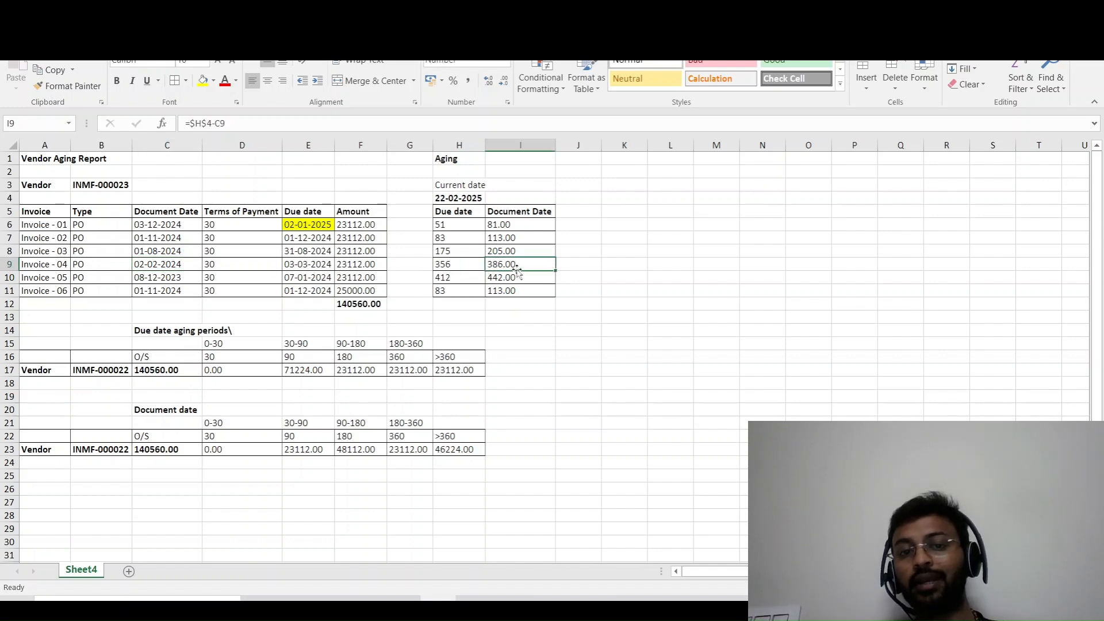
{"action": "key", "text": "alt+Tab"}
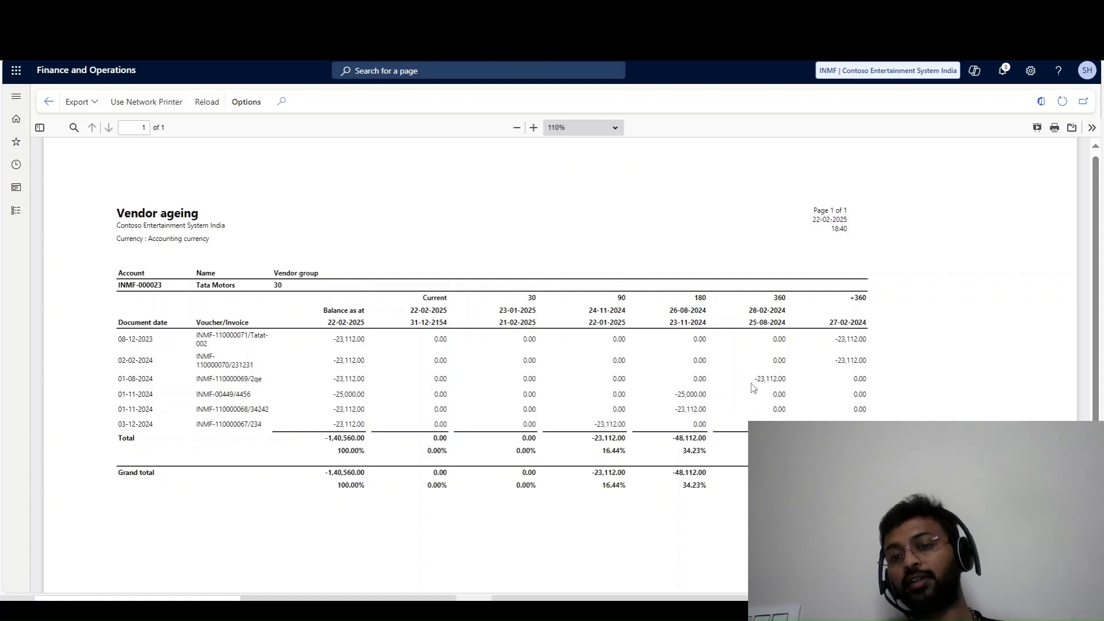
{"action": "key", "text": "alt+Tab"}
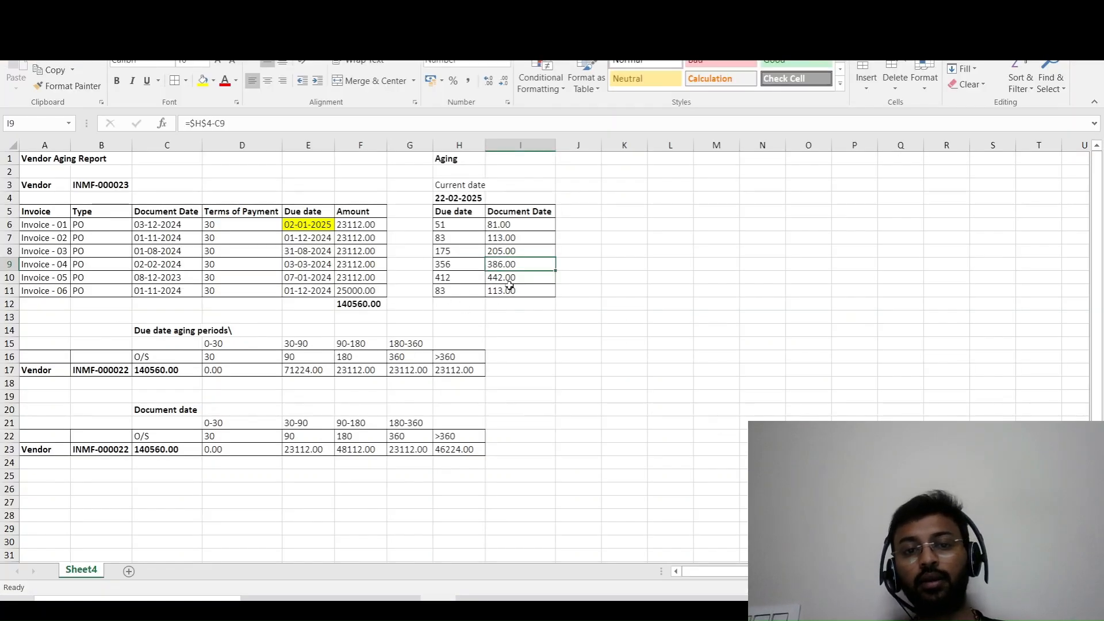
Compare the document date ageing of Invoice - 03 in Excel with the report line dated 01-08-2024 in the 360 period.
{"action": "left_click", "coordinate": [164, 253]}
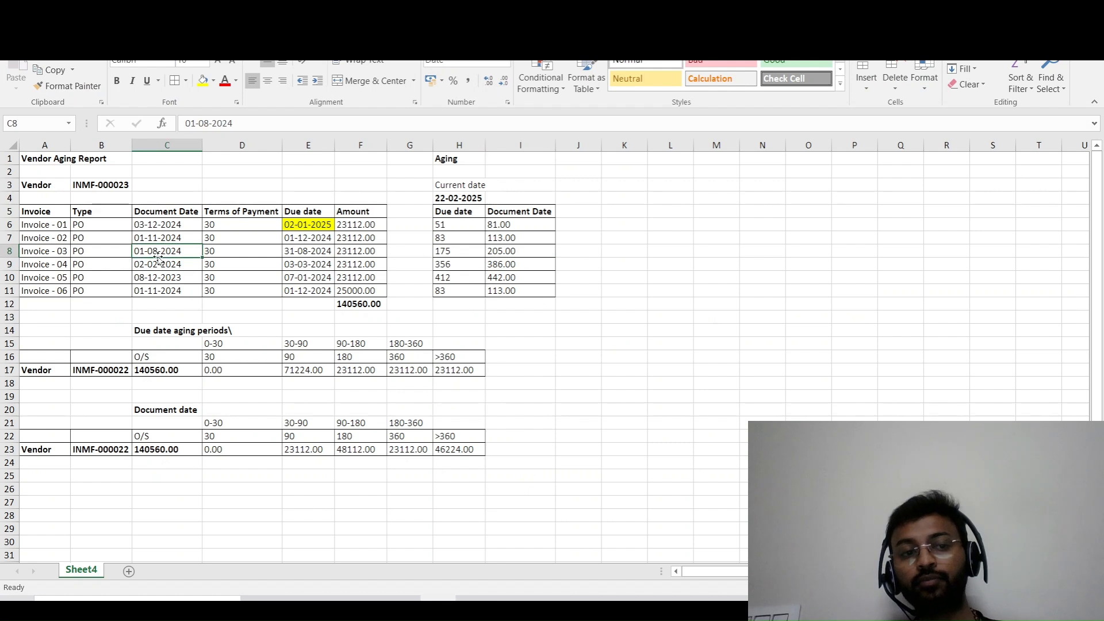
{"action": "left_click", "coordinate": [490, 251]}
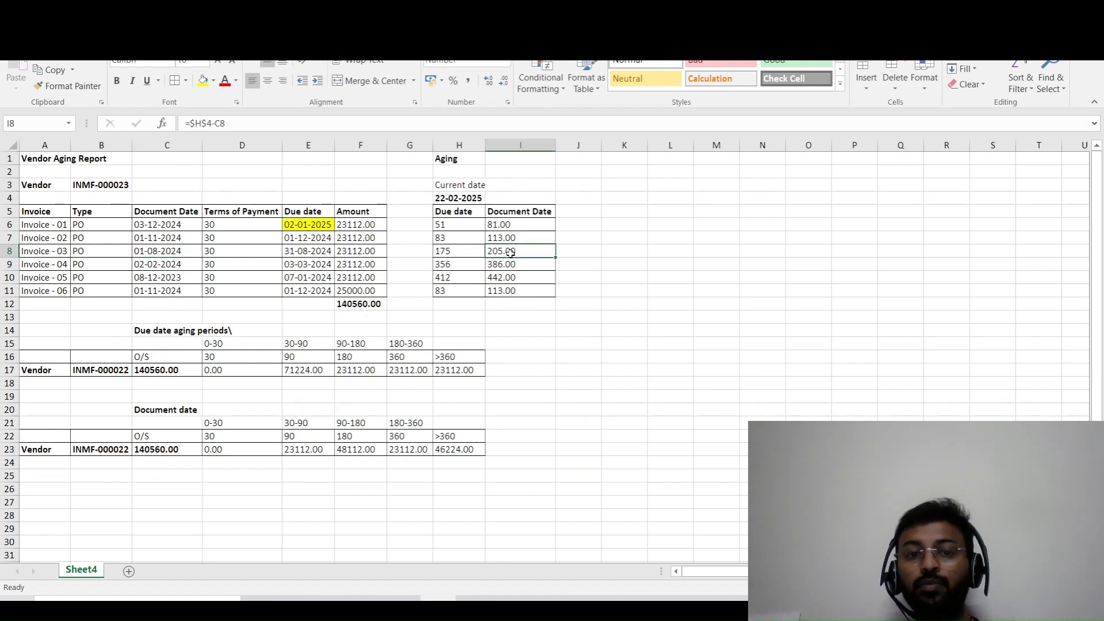
{"action": "key", "text": "alt+Tab"}
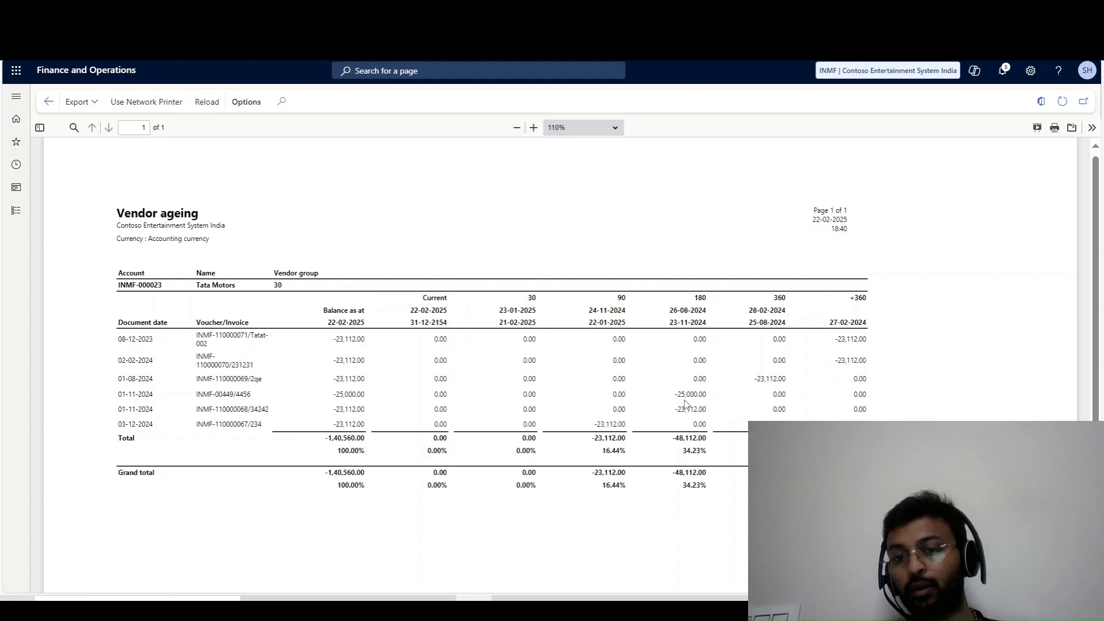
Compare the report's 180 period amounts for the lines dated 01-11-2024 with the invoice rows in Excel.
{"action": "key", "text": "alt+Tab"}
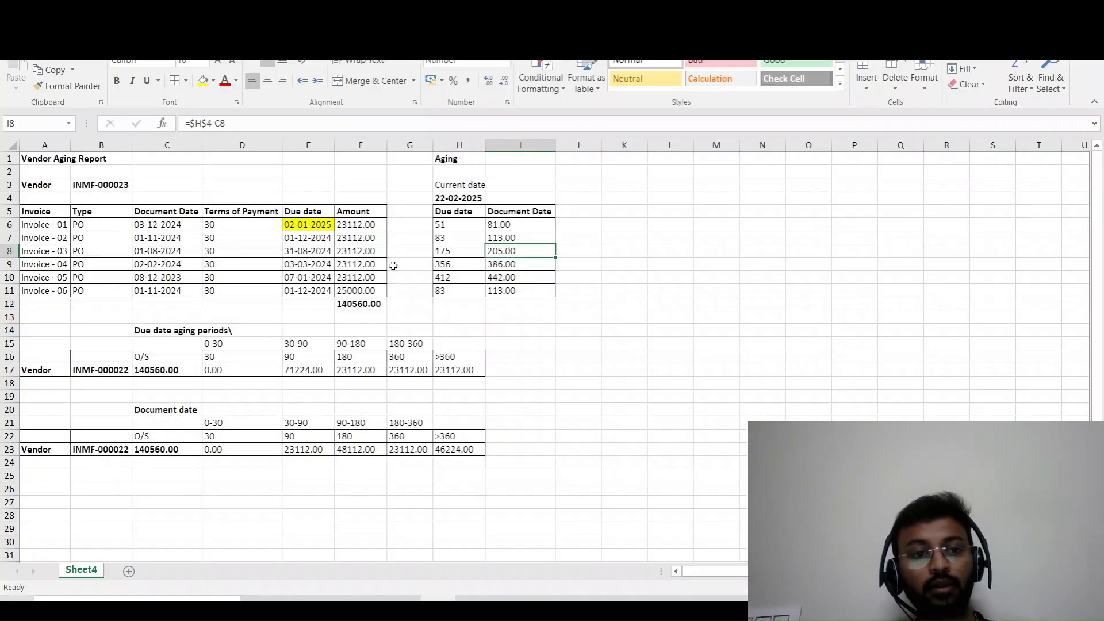
{"action": "type", "text": "V"}
{"action": "key", "text": "Escape"}
{"action": "key", "text": "shift+space"}
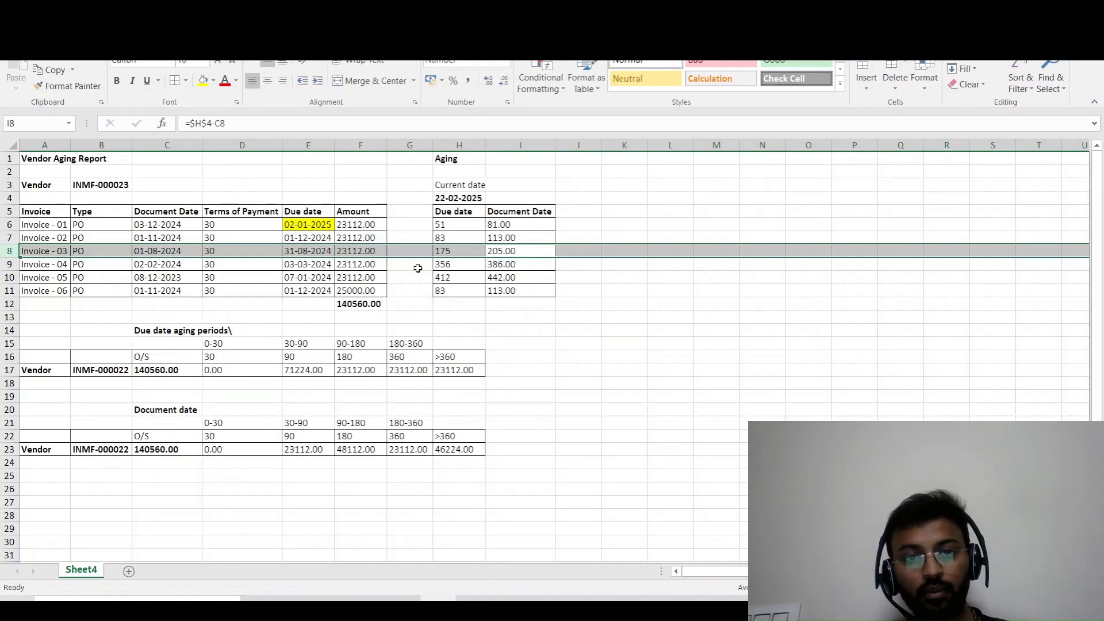
{"action": "key", "text": "alt+Tab"}
{"action": "left_click_drag", "start_coordinate": [677, 410], "coordinate": [713, 412]}
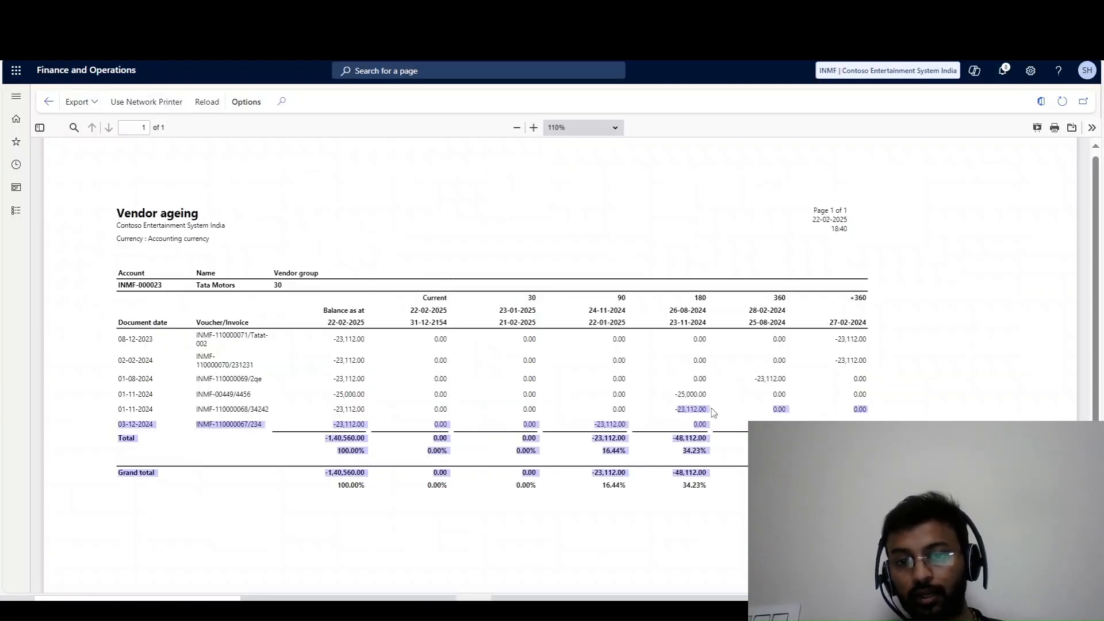
{"action": "key", "text": "alt+Tab"}
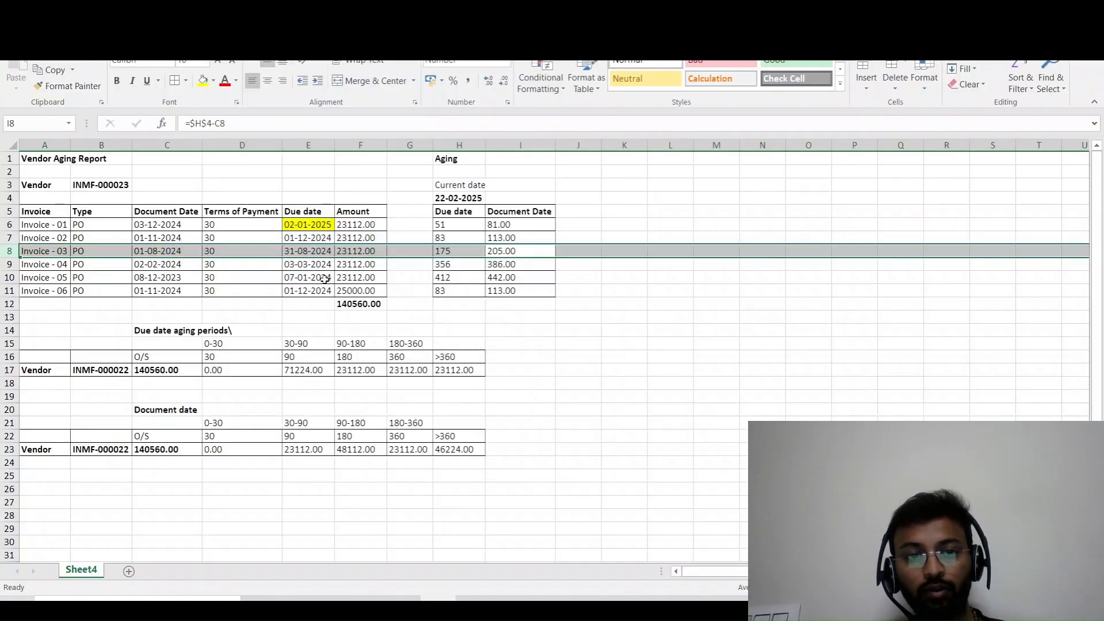
Highlight the Invoice - 06 row in the aging sheet to check its amount and document-date aging.
{"action": "left_click", "coordinate": [348, 298]}
{"action": "left_click", "coordinate": [471, 287]}
{"action": "key", "text": "shift+space"}
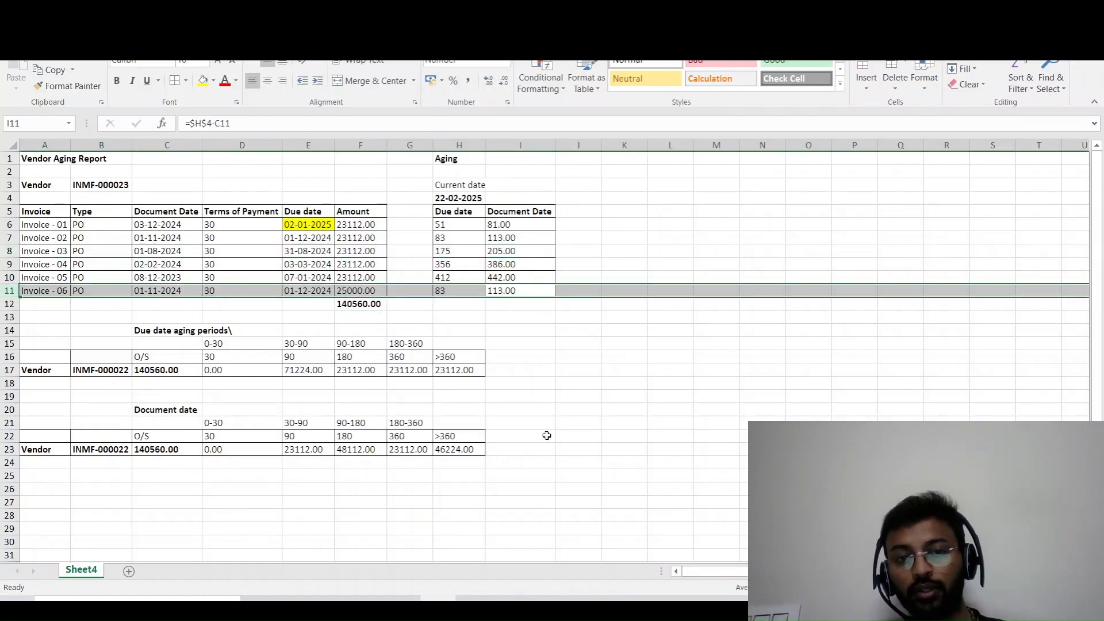
Switch to Finance and Operations, leave the printed report and open the Accounts payable Vendor ageing report parameters.
{"action": "key", "text": "alt+Tab"}
{"action": "left_click", "coordinate": [598, 411]}
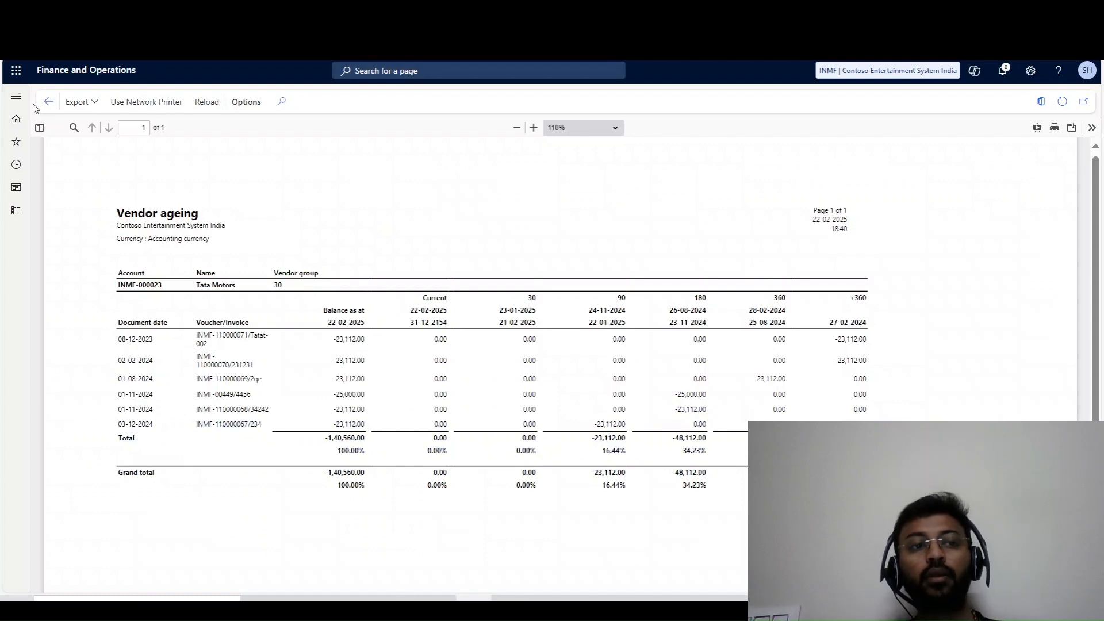
{"action": "key", "text": "Escape"}
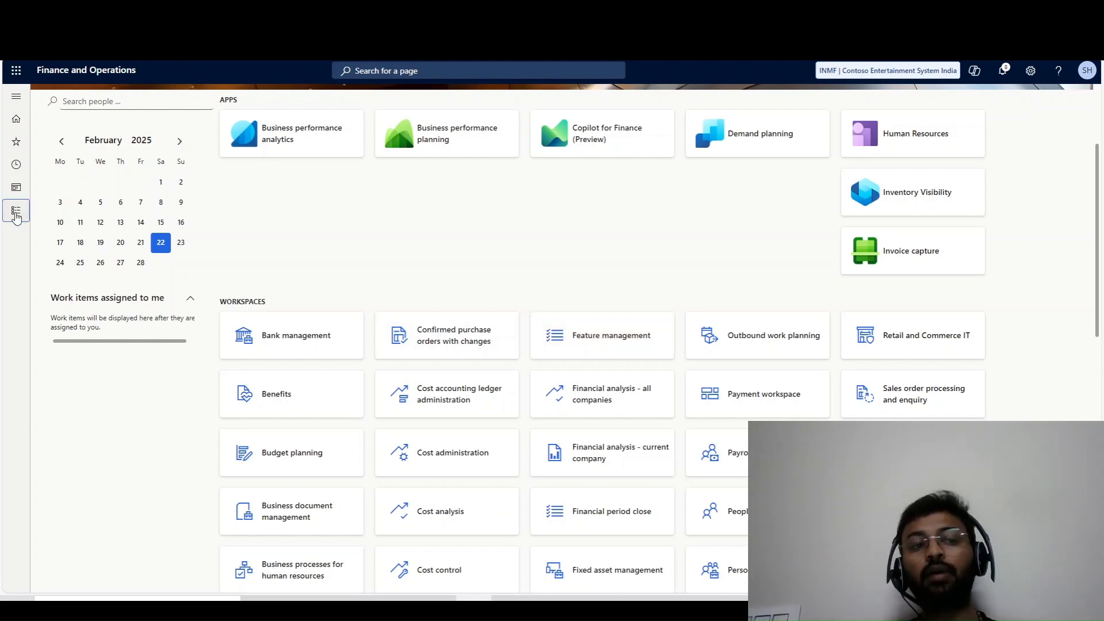
{"action": "left_click", "coordinate": [16, 214]}
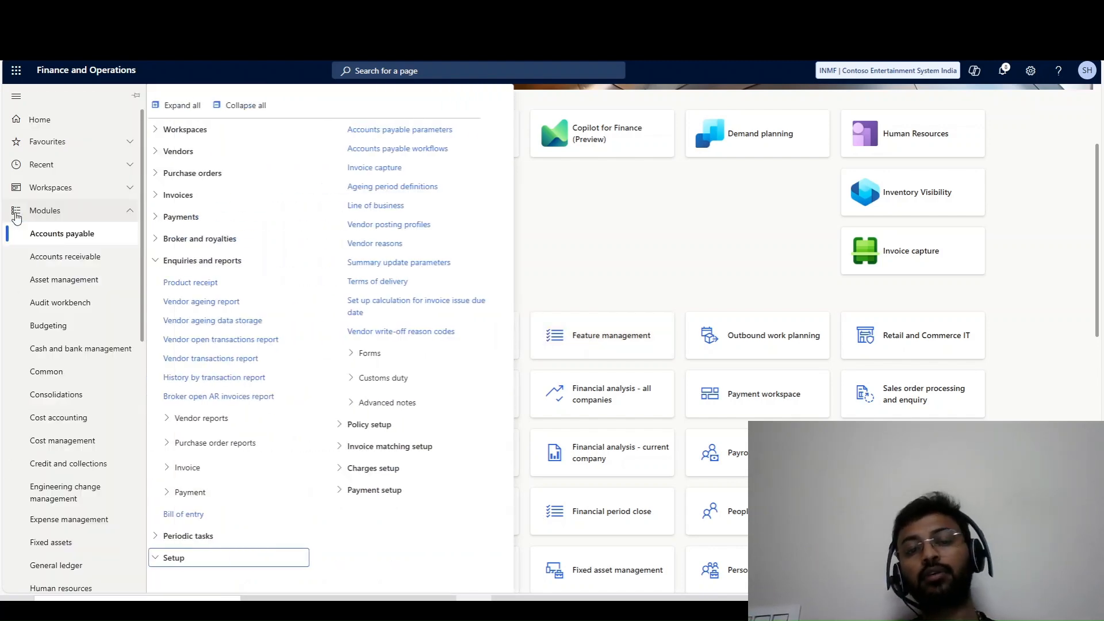
{"action": "left_click", "coordinate": [193, 308]}
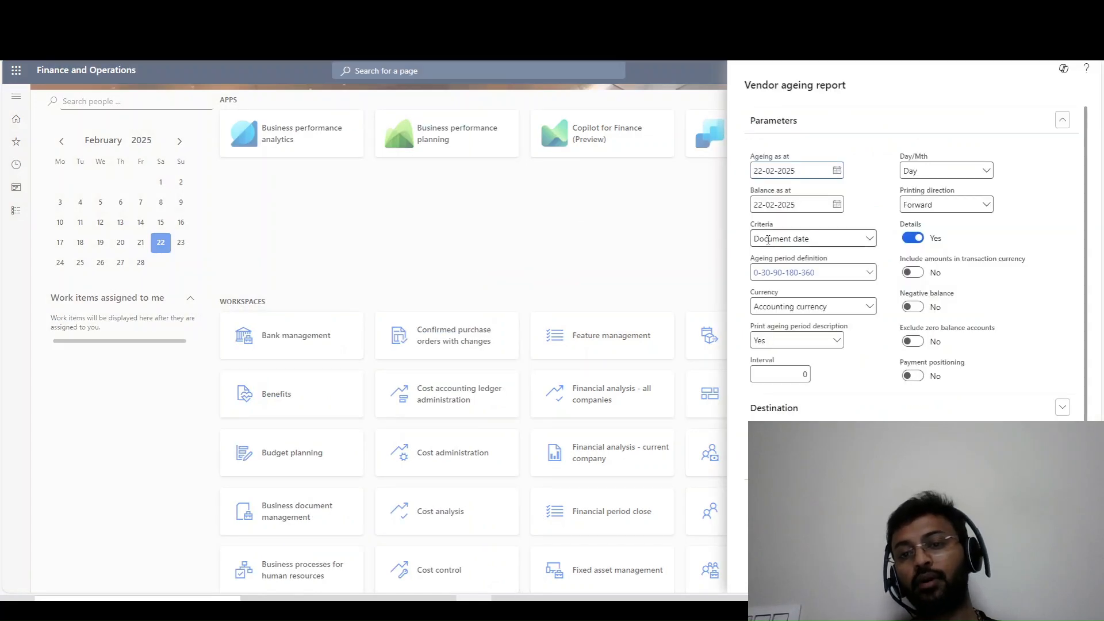
Set the ageing report criteria to Due date and Negative balance to Yes, keeping Exclude zero balance accounts at No.
{"action": "left_click", "coordinate": [769, 238]}
{"action": "left_click", "coordinate": [766, 273]}
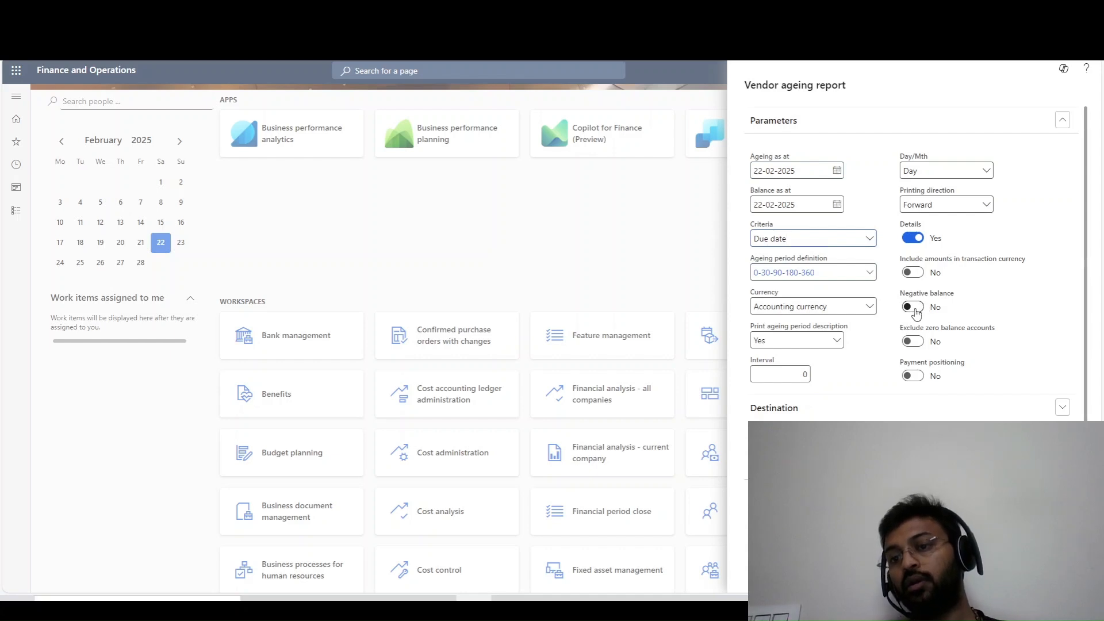
{"action": "left_click", "coordinate": [920, 308]}
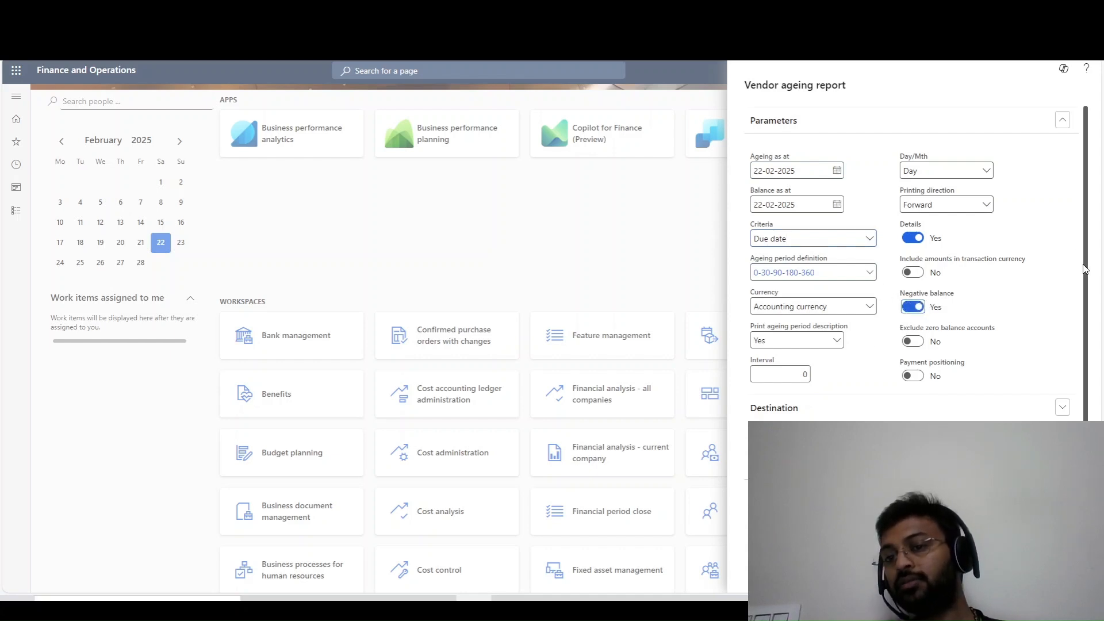
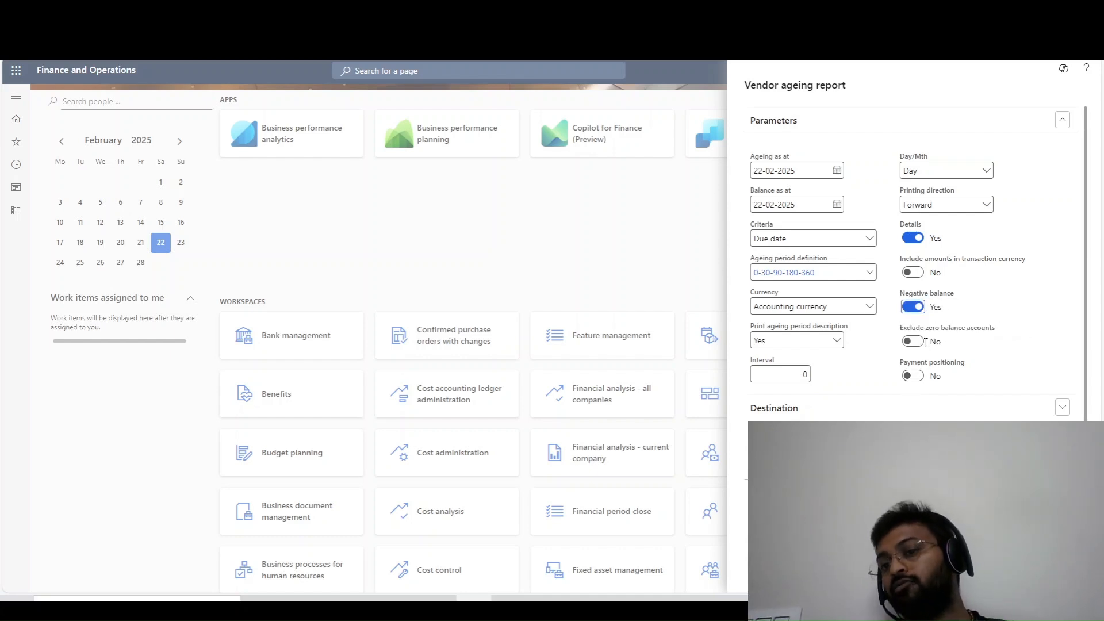
{"action": "left_click", "coordinate": [919, 342]}
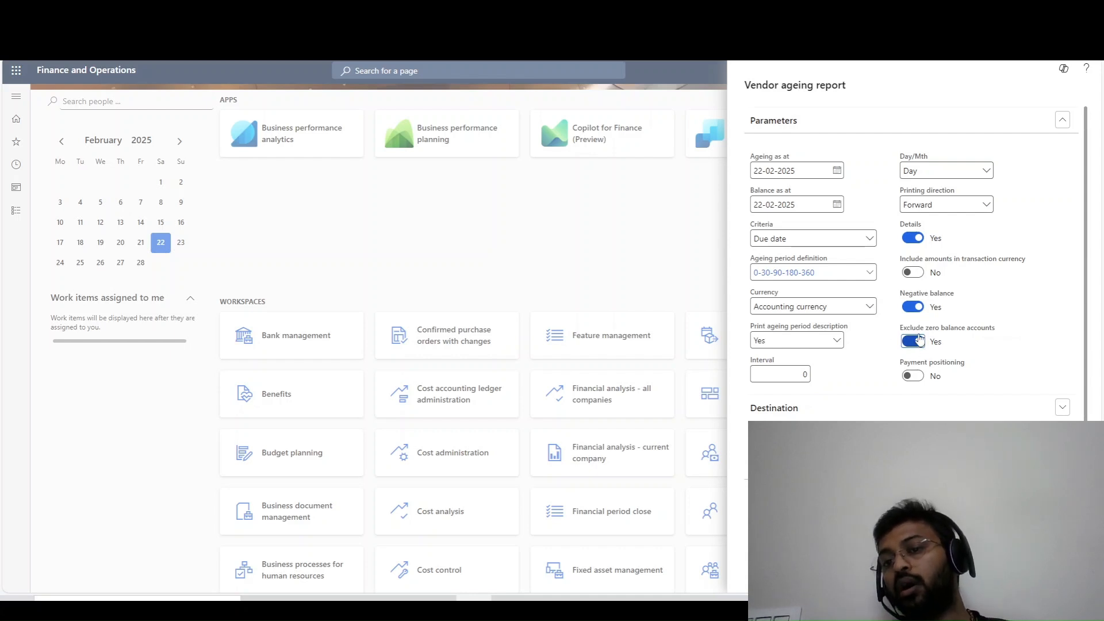
{"action": "left_click", "coordinate": [920, 342]}
{"action": "scroll", "coordinate": [919, 340], "scroll_direction": "down", "scroll_amount": 1}
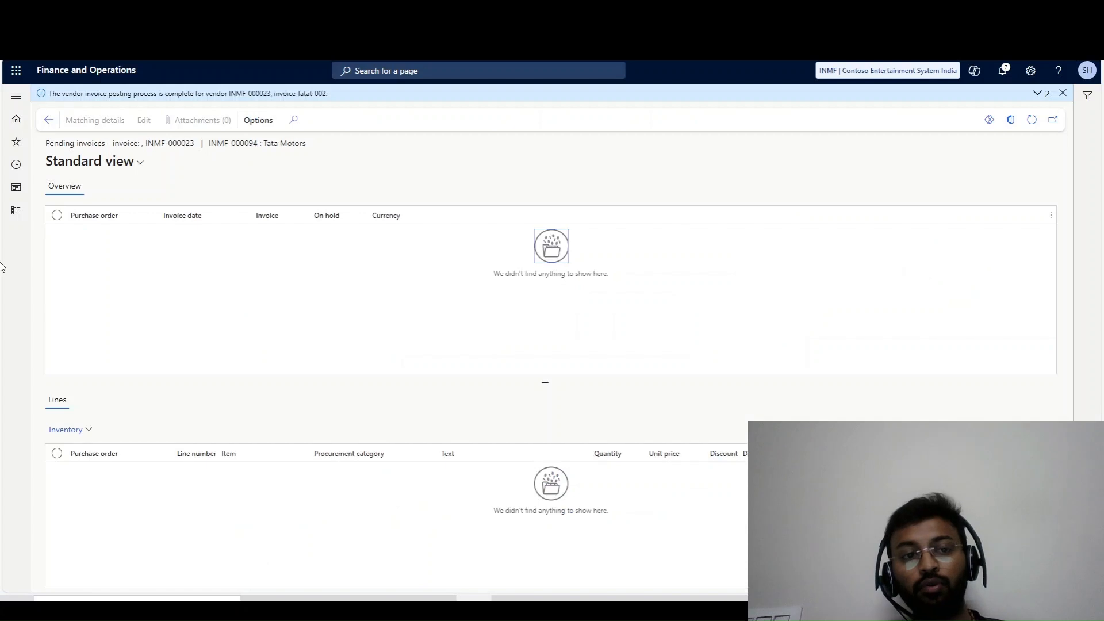
Open the All vendors list in Accounts payable and look through the vendor accounts.
{"action": "left_click", "coordinate": [16, 210]}
{"action": "left_click", "coordinate": [37, 237]}
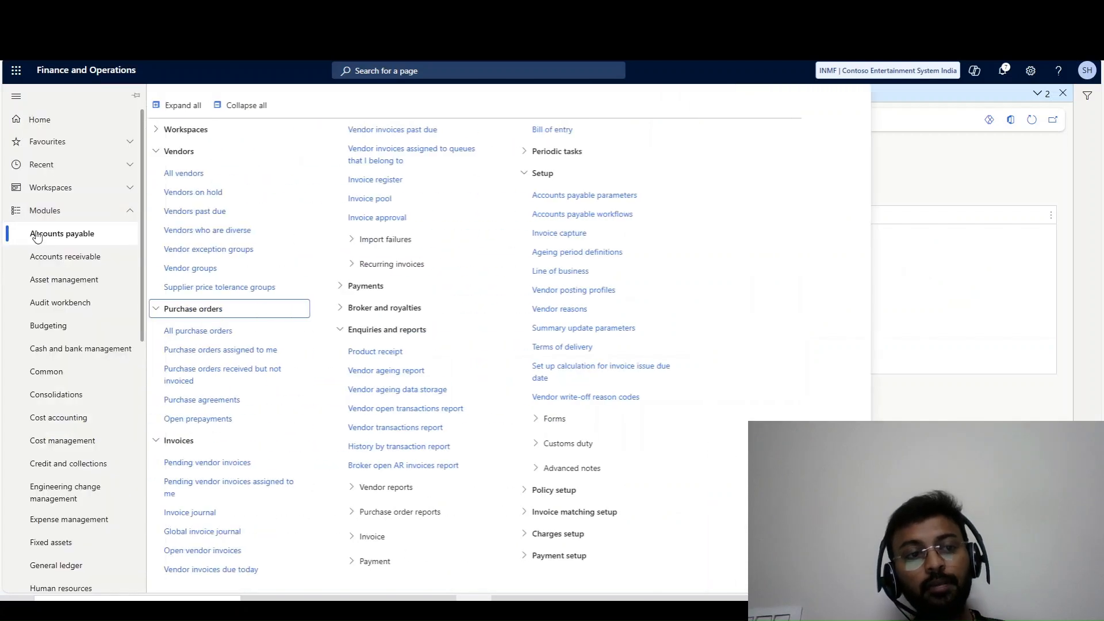
{"action": "left_click", "coordinate": [187, 179]}
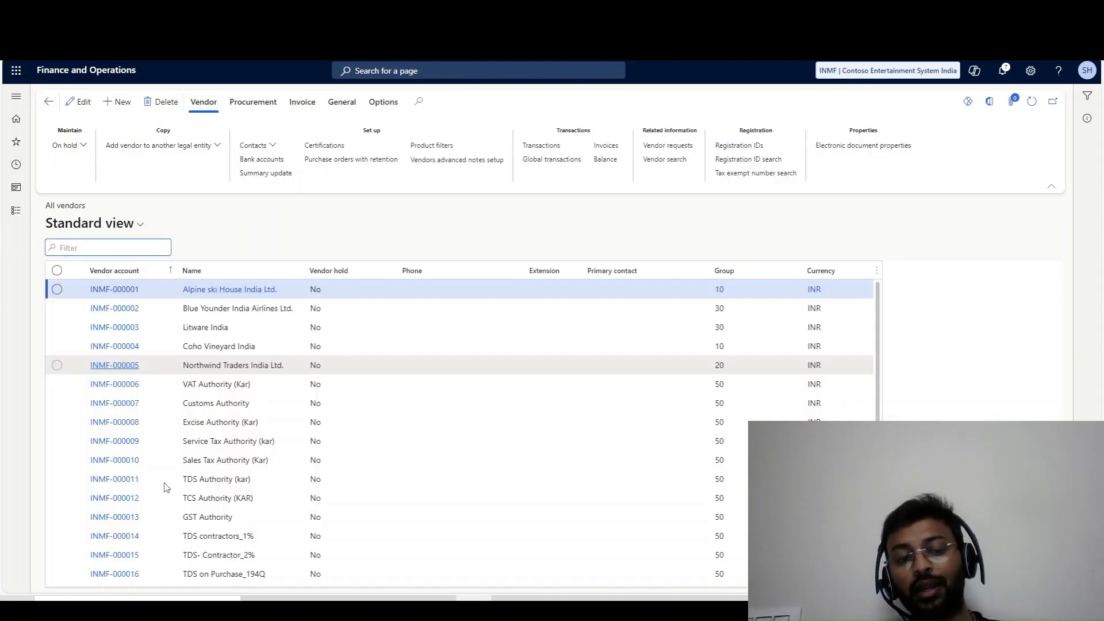
{"action": "scroll", "coordinate": [184, 555], "scroll_direction": "down", "scroll_amount": 3}
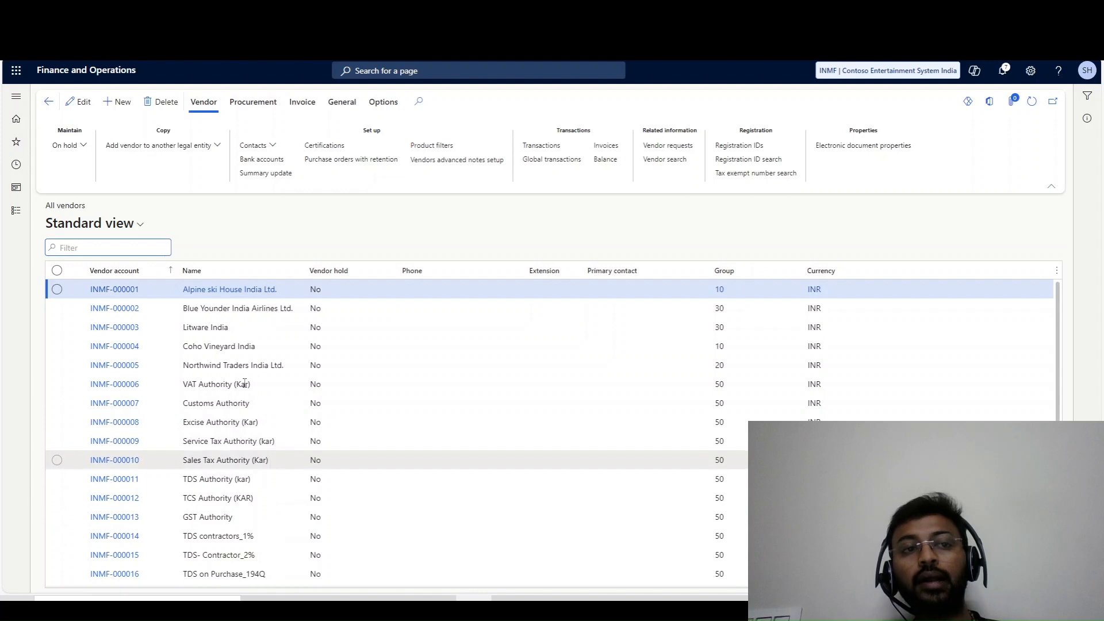
{"action": "scroll", "coordinate": [233, 446], "scroll_direction": "down", "scroll_amount": 3}
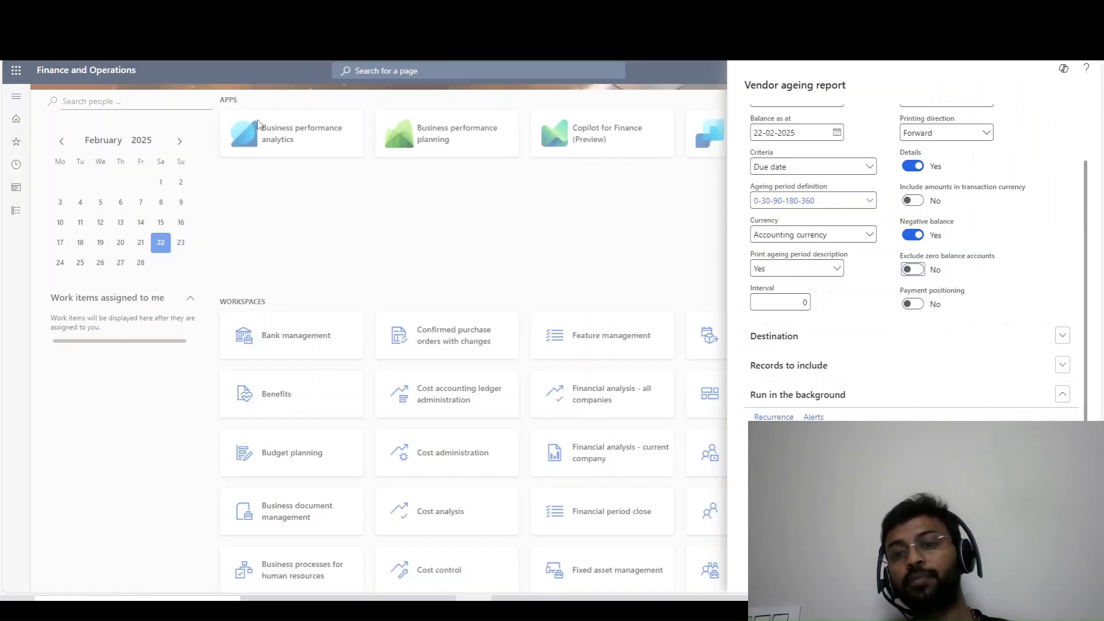
Turn on Payment positioning, leave Exclude zero balance accounts at No, and generate the vendor ageing report.
{"action": "left_click", "coordinate": [919, 271]}
{"action": "left_click", "coordinate": [919, 270]}
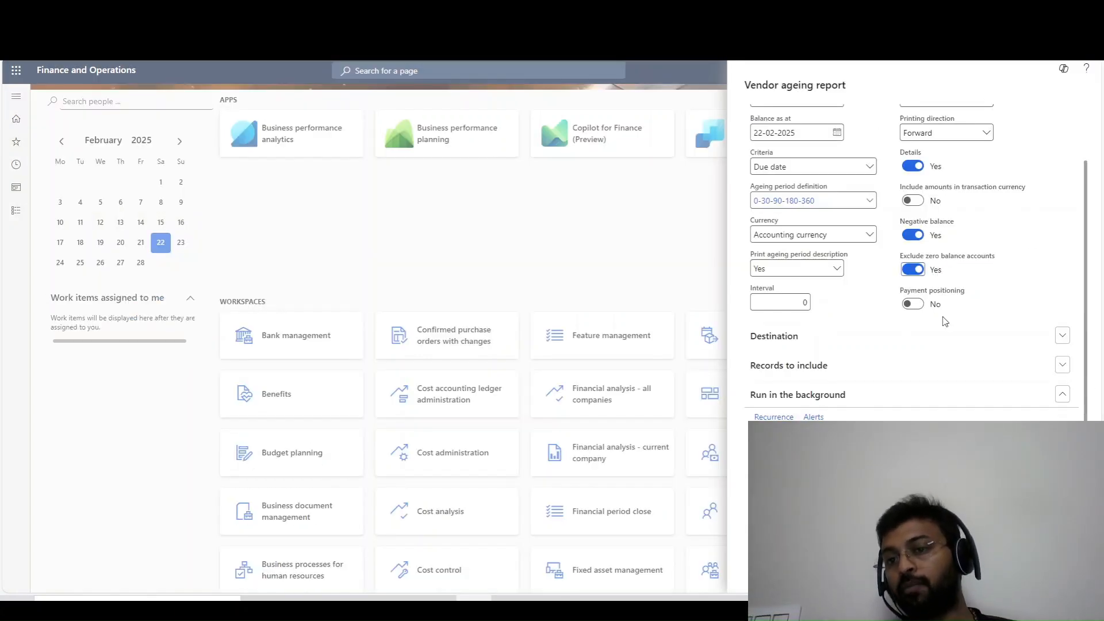
{"action": "left_click", "coordinate": [911, 269]}
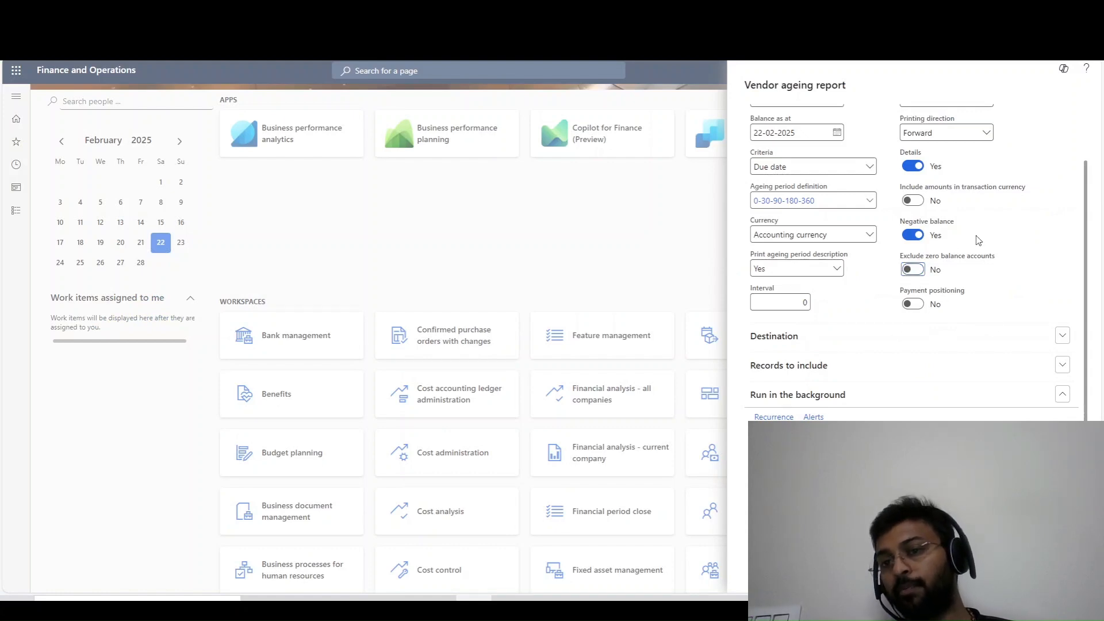
{"action": "left_click", "coordinate": [922, 306]}
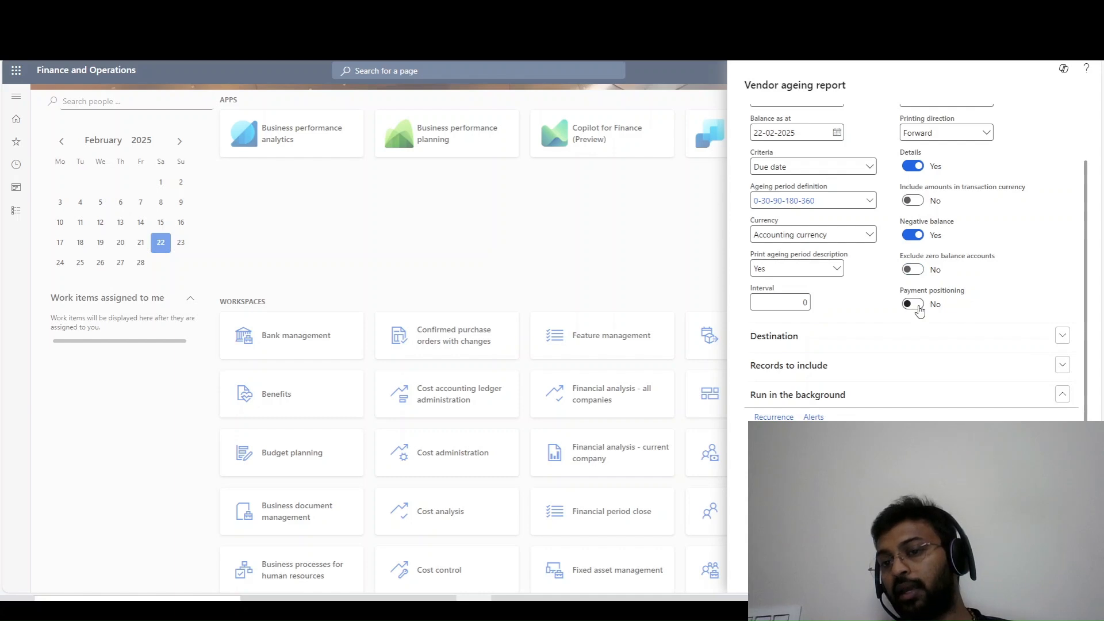
{"action": "left_click", "coordinate": [1020, 575]}
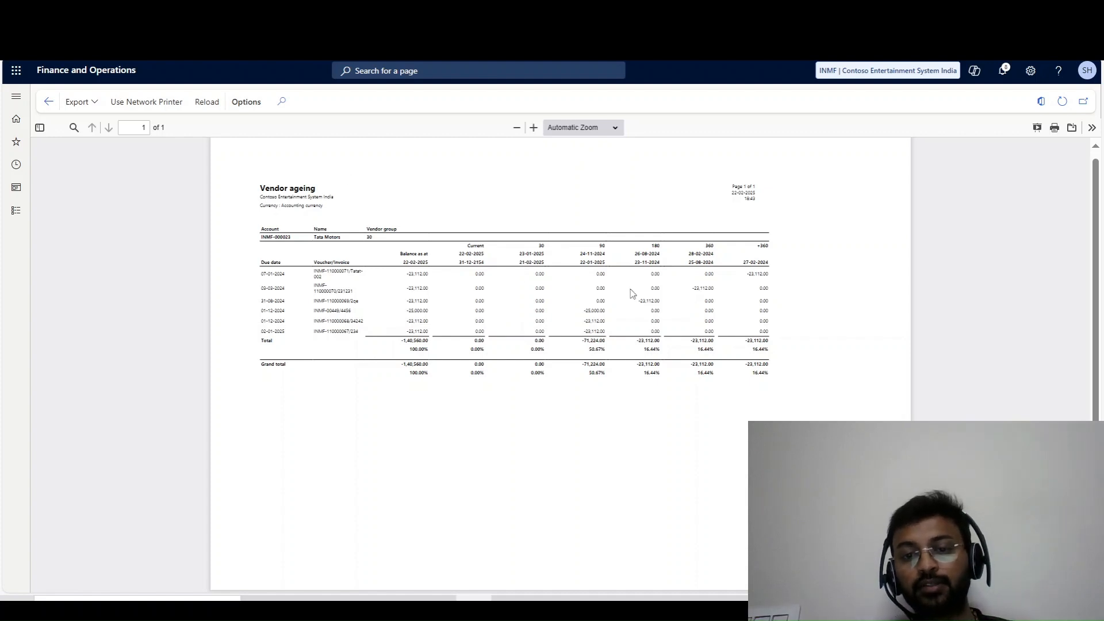
{"action": "left_click", "coordinate": [534, 128]}
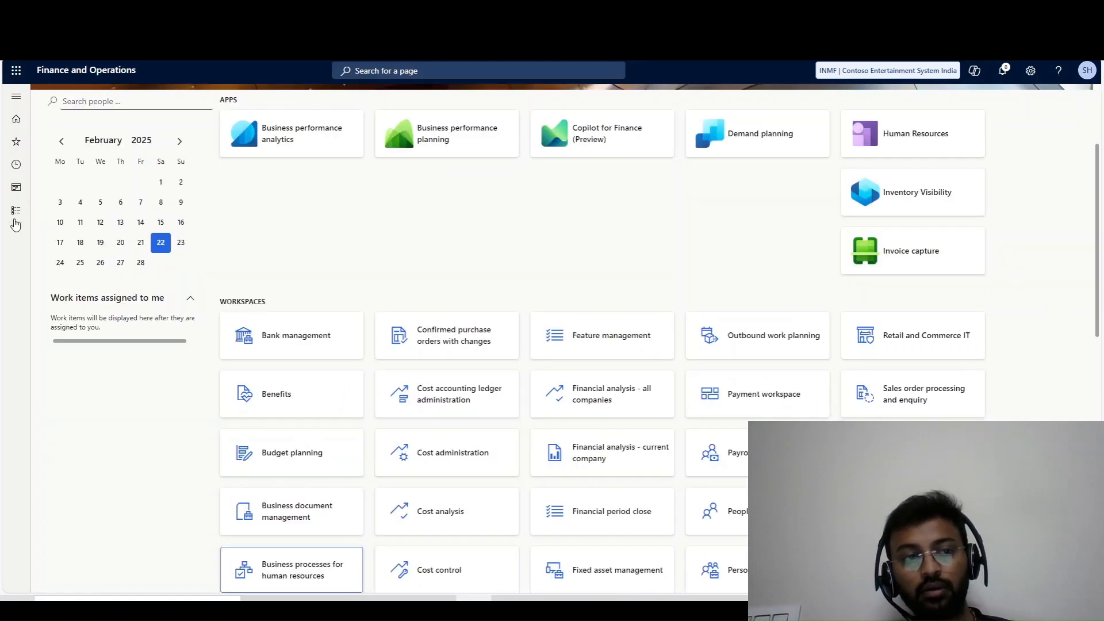
Generate the Vendor ageing report again with Details turned off and enlarge it to 110%.
{"action": "left_click", "coordinate": [16, 210]}
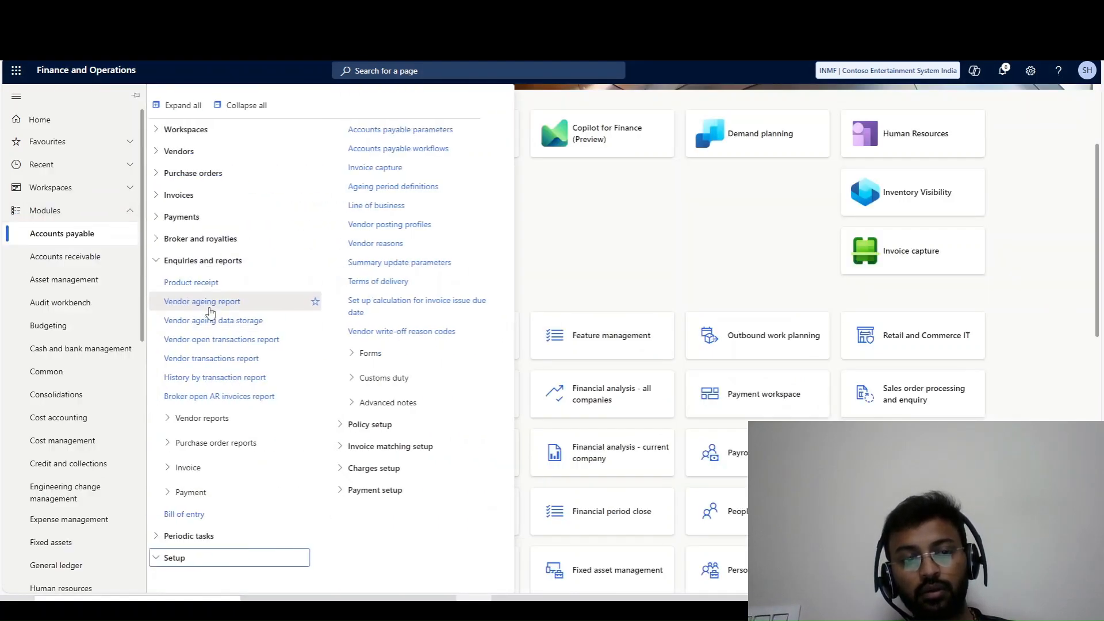
{"action": "left_click", "coordinate": [210, 309]}
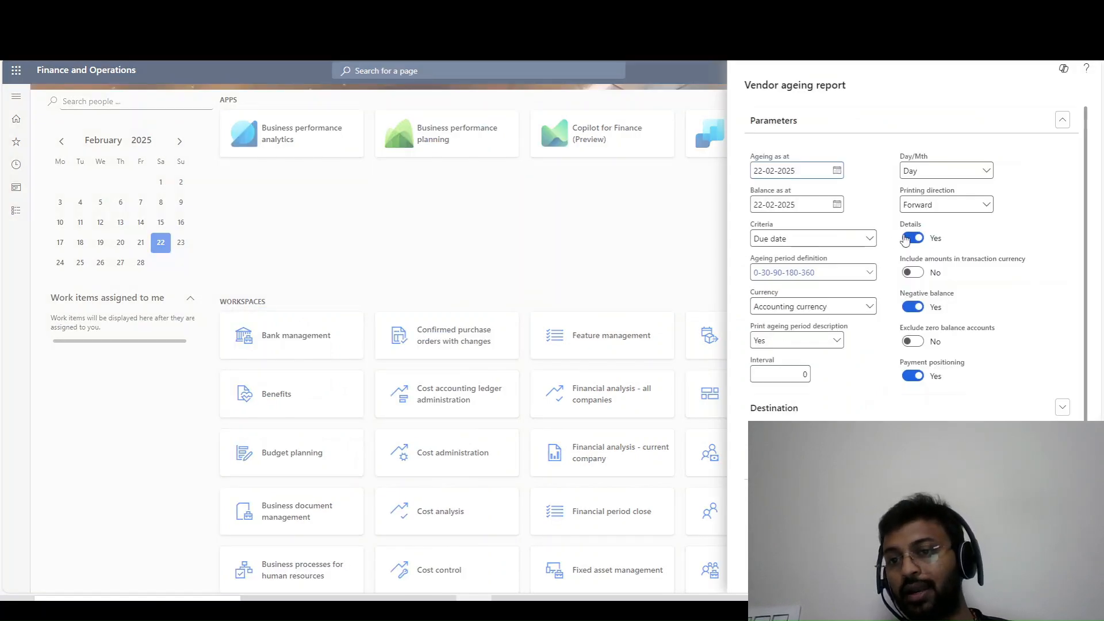
{"action": "left_click", "coordinate": [913, 238]}
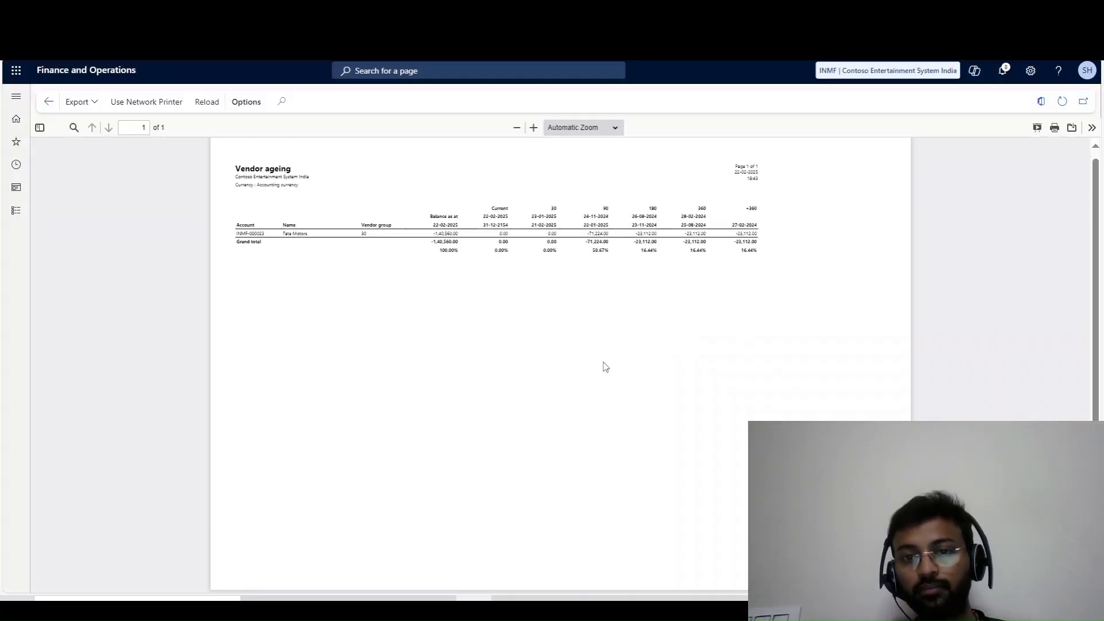
{"action": "left_click", "coordinate": [533, 128]}
{"action": "left_click", "coordinate": [534, 127]}
{"action": "left_click", "coordinate": [533, 128]}
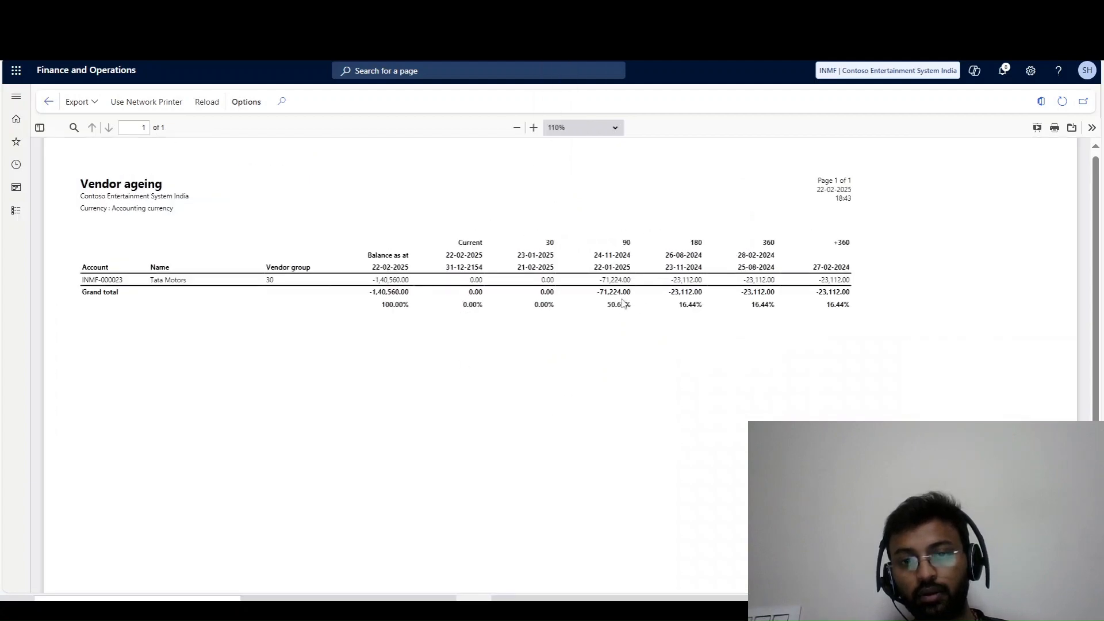
Switch to the Excel aging sheet and highlight the due date aging periods table to compare its figures.
{"action": "left_click", "coordinate": [438, 609]}
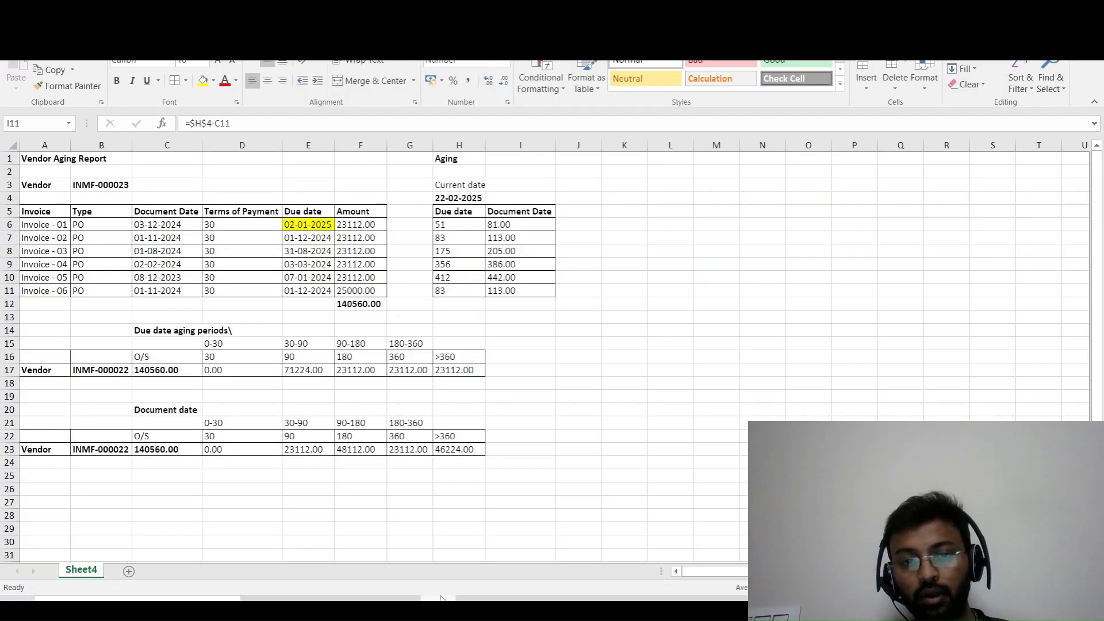
{"action": "key", "text": "shift+space"}
{"action": "left_click_drag", "start_coordinate": [233, 346], "coordinate": [460, 384]}
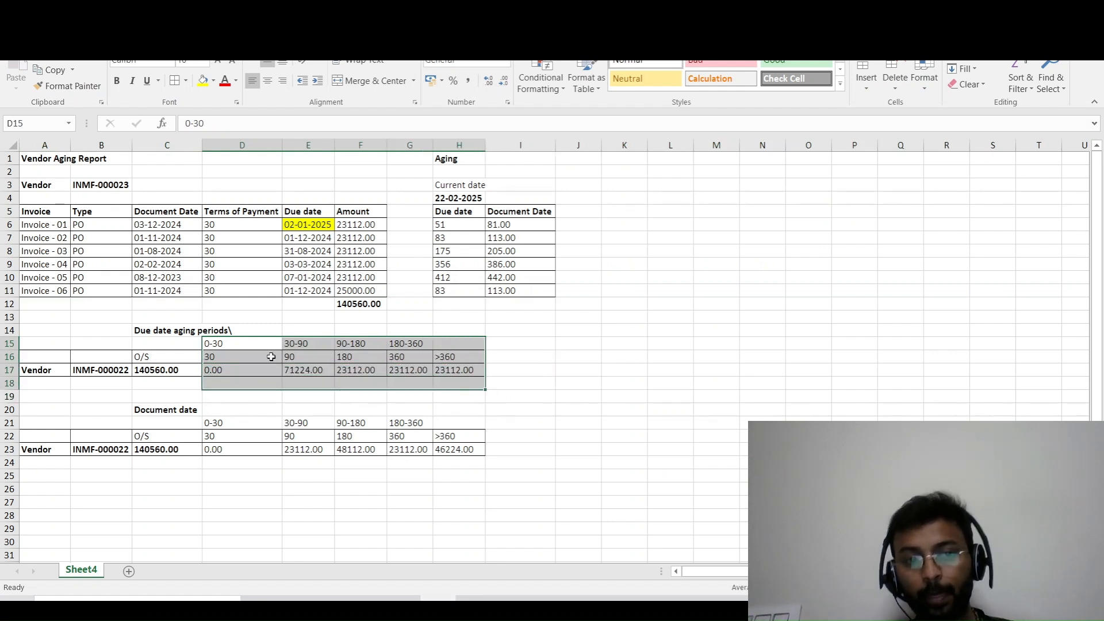
Insert four blank rows at row 13, above the due date aging periods table.
{"action": "left_click", "coordinate": [251, 306]}
{"action": "key", "text": "shift+space"}
{"action": "key", "text": "Down"}
{"action": "key", "text": "shift+space"}
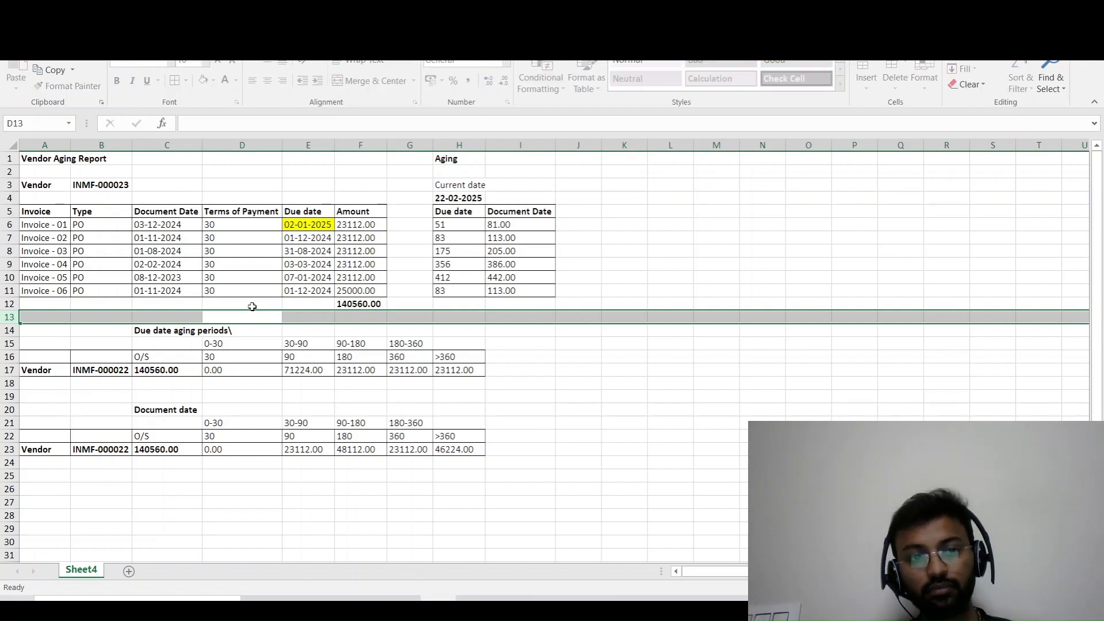
{"action": "type", "text": "+"}
{"action": "key", "text": "Escape"}
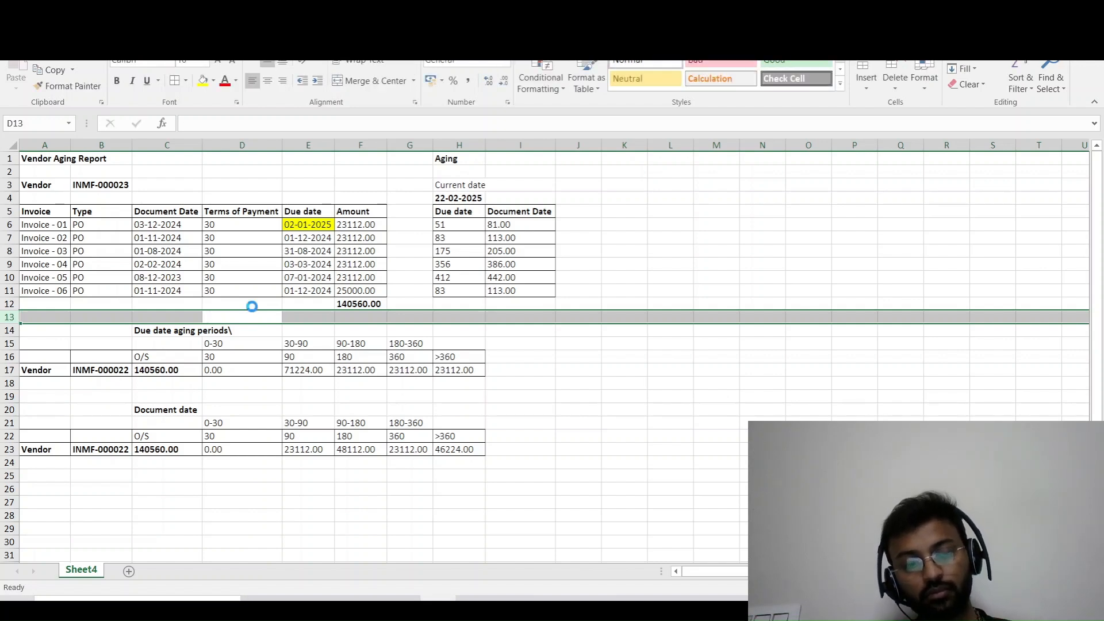
{"action": "key", "text": "ctrl+shift+plus"}
{"action": "key", "text": "ctrl+shift+plus"}
{"action": "key", "text": "ctrl+shift+plus"}
{"action": "key", "text": "ctrl+shift+plus"}
Enter the label "Paynment" in cell A14 below the invoice list.
{"action": "key", "text": "Down"}
{"action": "key", "text": "Left"}
{"action": "key", "text": "Left"}
{"action": "key", "text": "Left"}
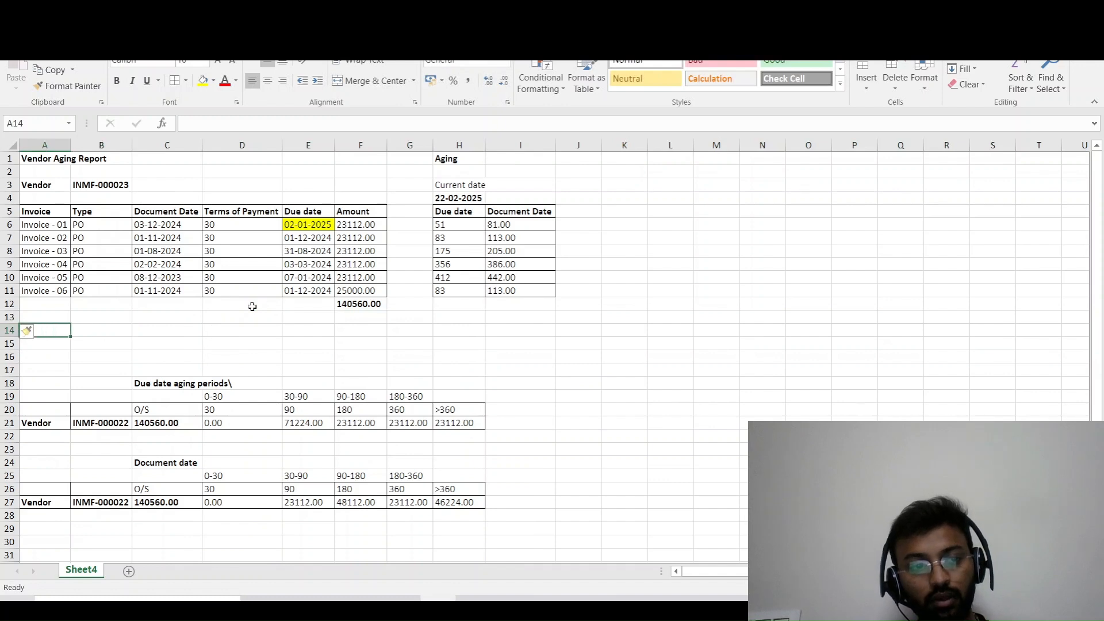
{"action": "type", "text": "O"}
{"action": "key", "text": "BackSpace"}
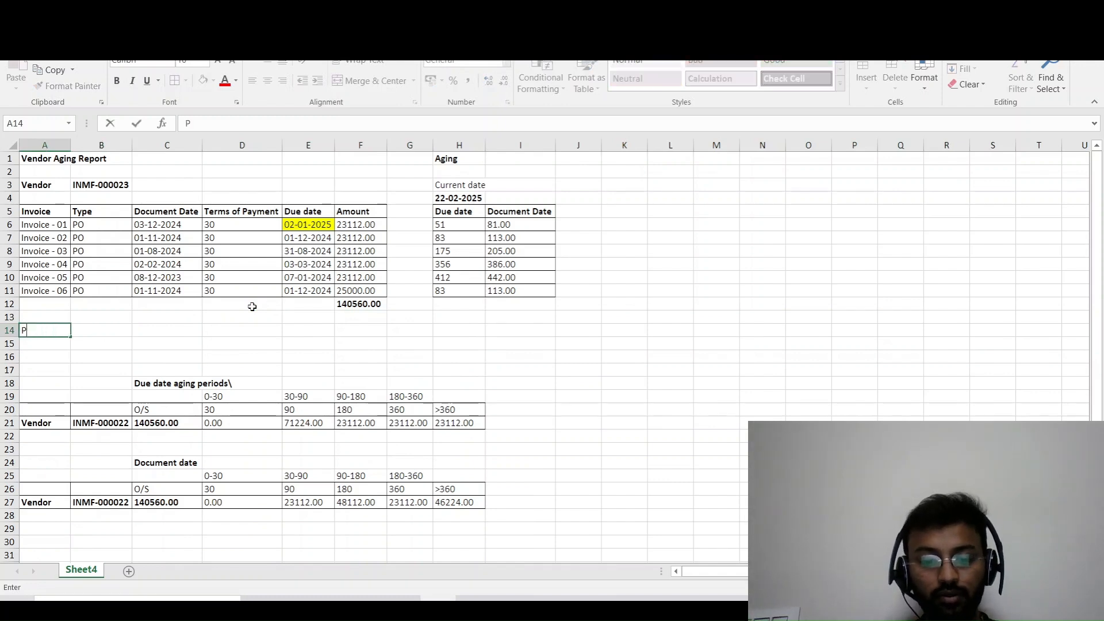
{"action": "type", "text": "Payne"}
{"action": "key", "text": "BackSpace"}
{"action": "key", "text": "BackSpace"}
{"action": "type", "text": "ment"}
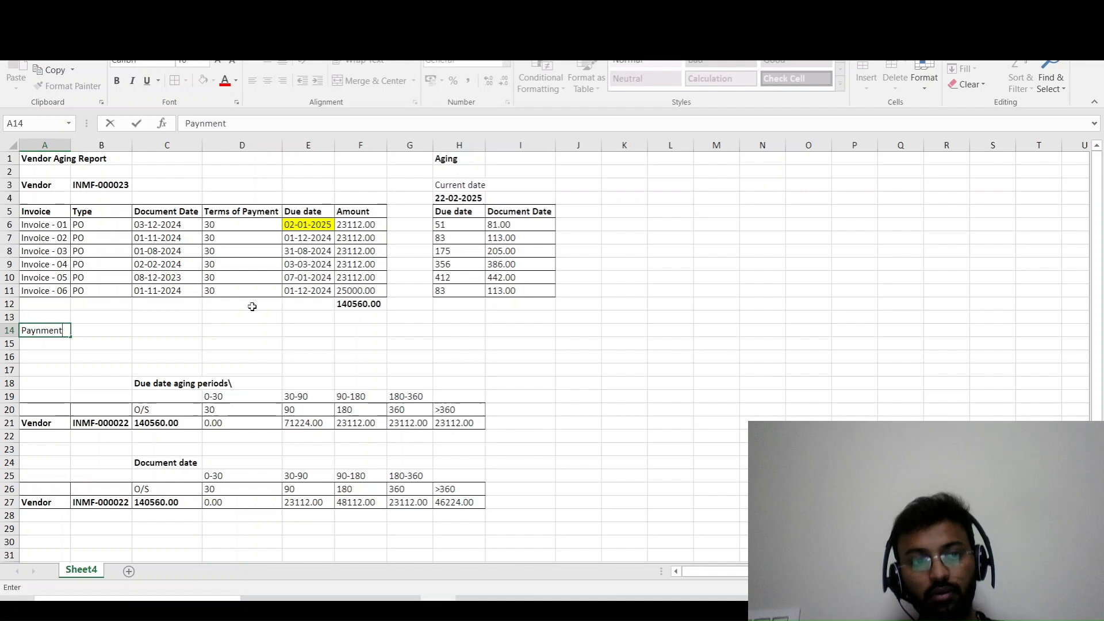
{"action": "key", "text": "Return"}
Copy the "Paynment" label from A14 across the range A14:B15.
{"action": "key", "text": "Right"}
{"action": "key", "text": "Up"}
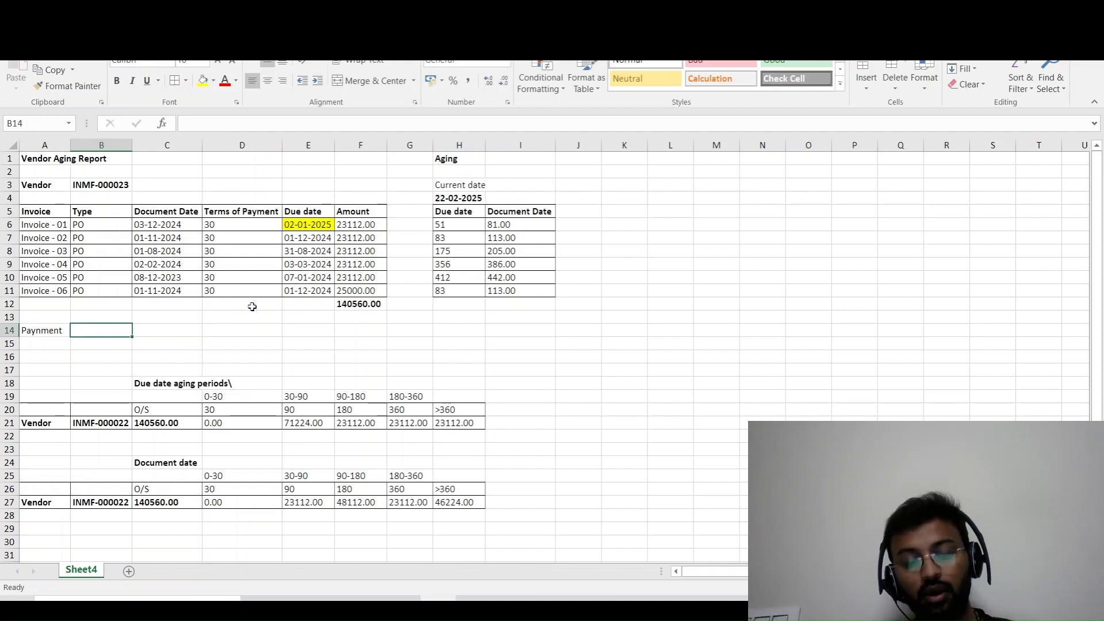
{"action": "key", "text": "Left"}
{"action": "key", "text": "XF86AudioRaiseVolume"}
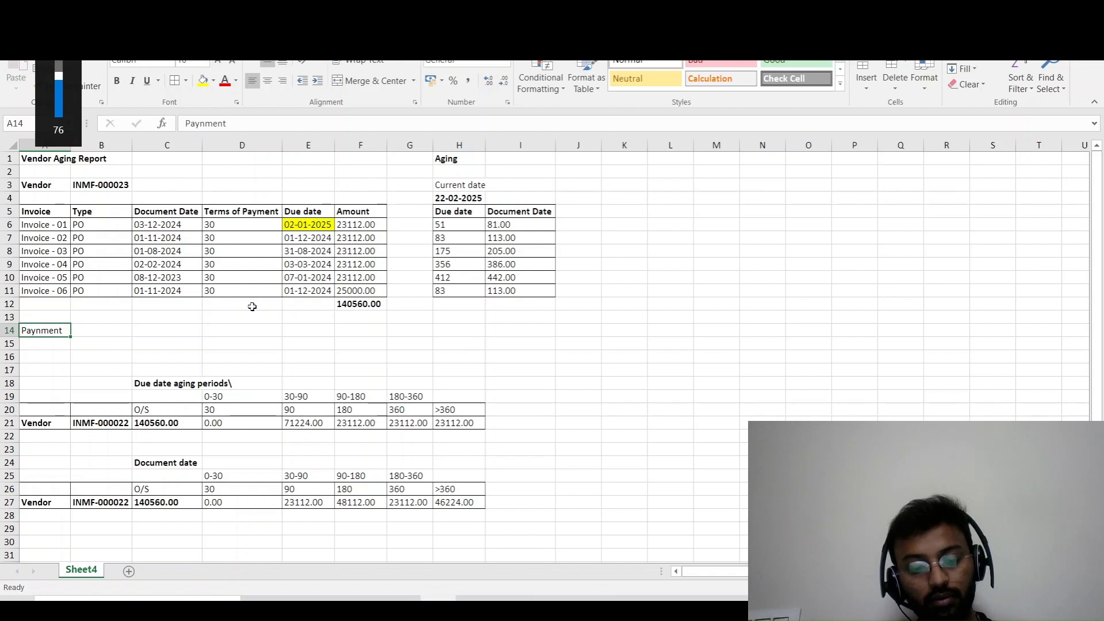
{"action": "key", "text": "ctrl+c"}
{"action": "key", "text": "shift+Right"}
{"action": "key", "text": "shift+Down"}
{"action": "key", "text": "Return"}
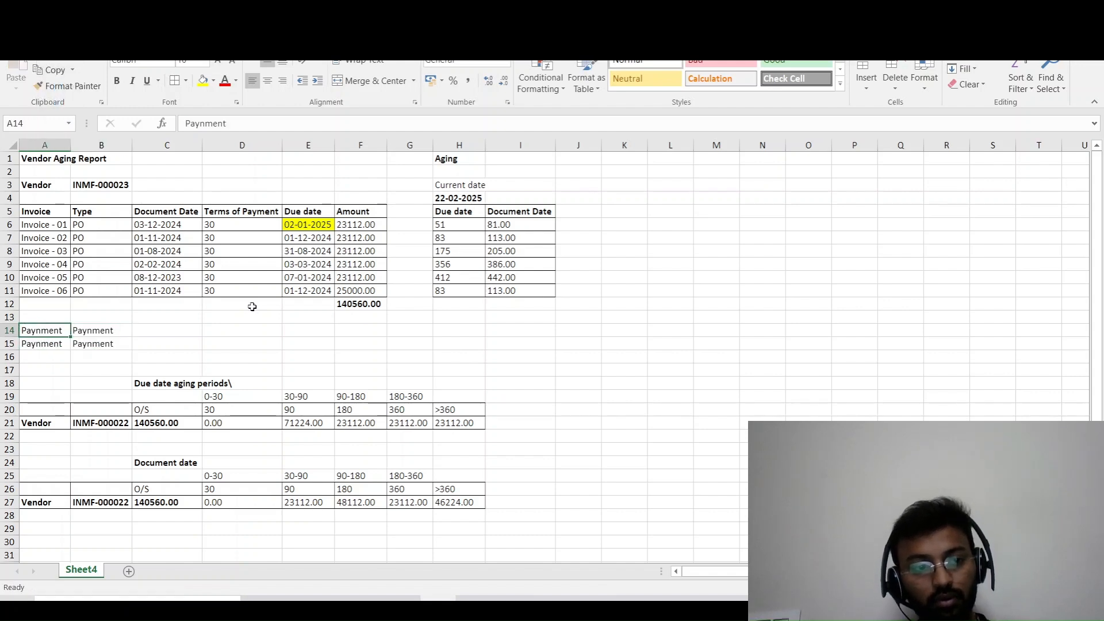
Append "-0" to the label in cell A14 so it reads "Paynment-0".
{"action": "key", "text": "XF86AudioLowerVolume"}
{"action": "key", "text": "XF86AudioLowerVolume"}
{"action": "key", "text": "F2"}
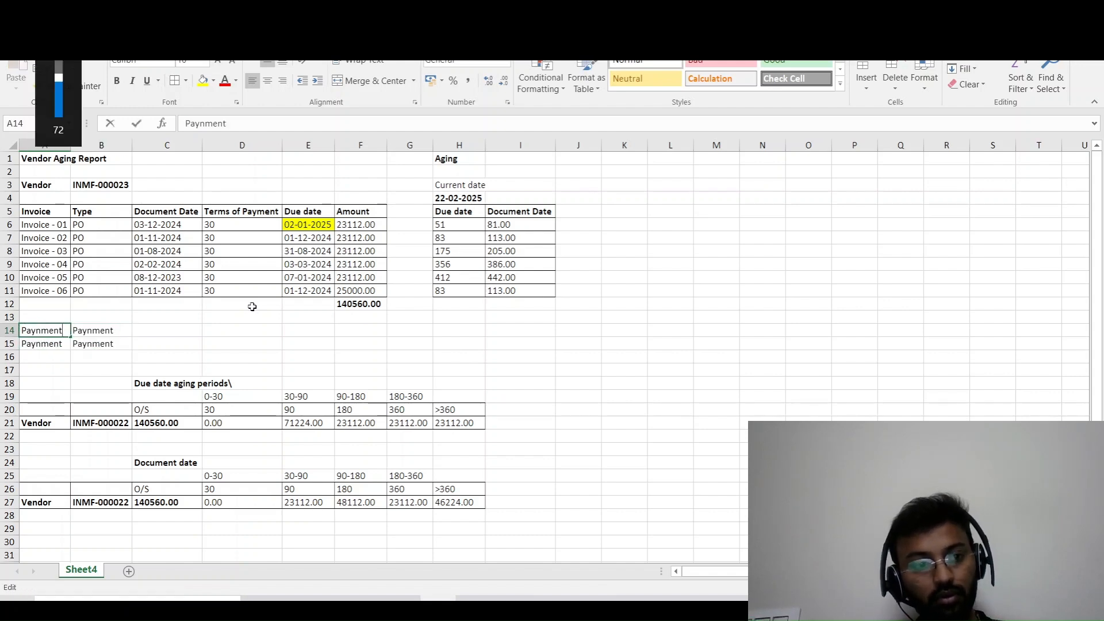
{"action": "type", "text": "-0"}
{"action": "key", "text": "Return"}
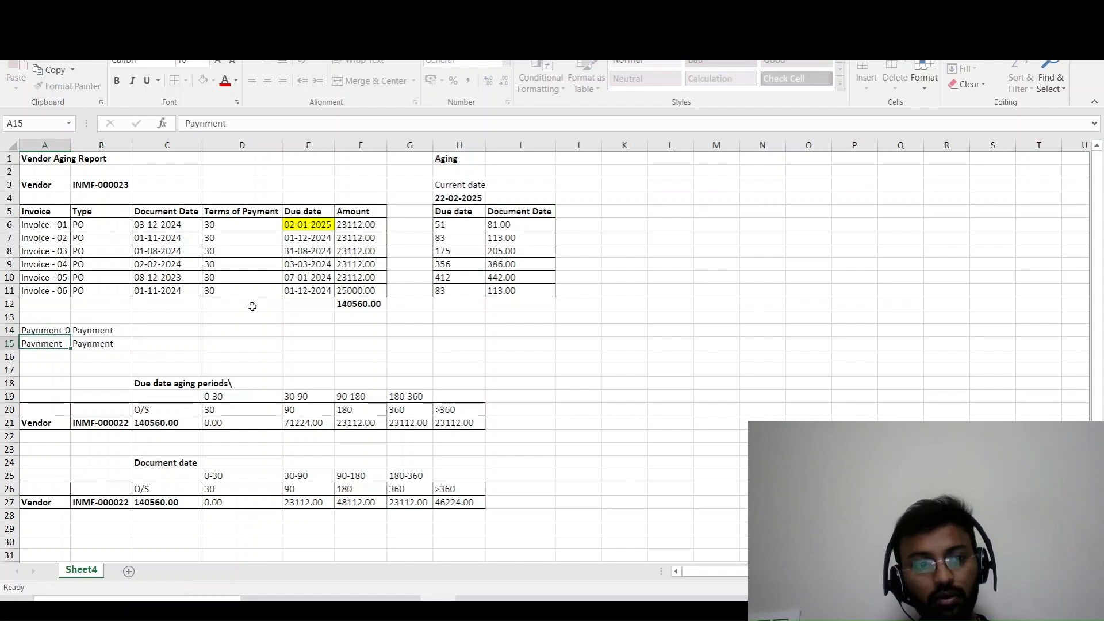
Append "-02" to the label in cell A15 so it reads "Paynment-02".
{"action": "key", "text": "F2"}
{"action": "type", "text": "-01"}
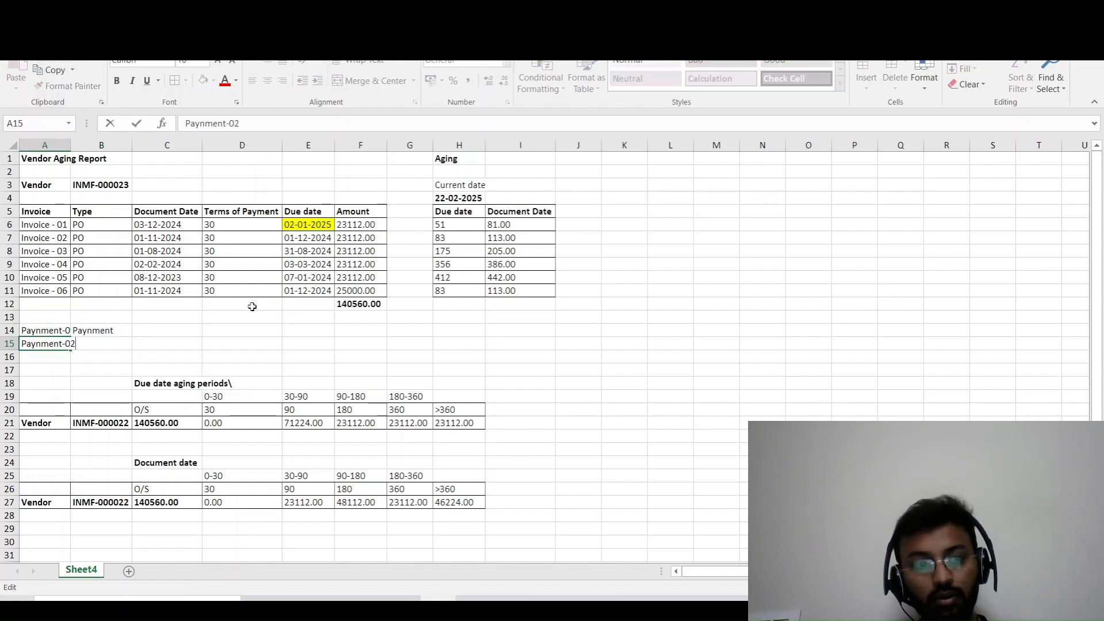
{"action": "key", "text": "Return"}
Autofit the width of column A to the payment labels in A14:A15.
{"action": "key", "text": "Up"}
{"action": "key", "text": "Up"}
{"action": "key", "text": "shift+Down"}
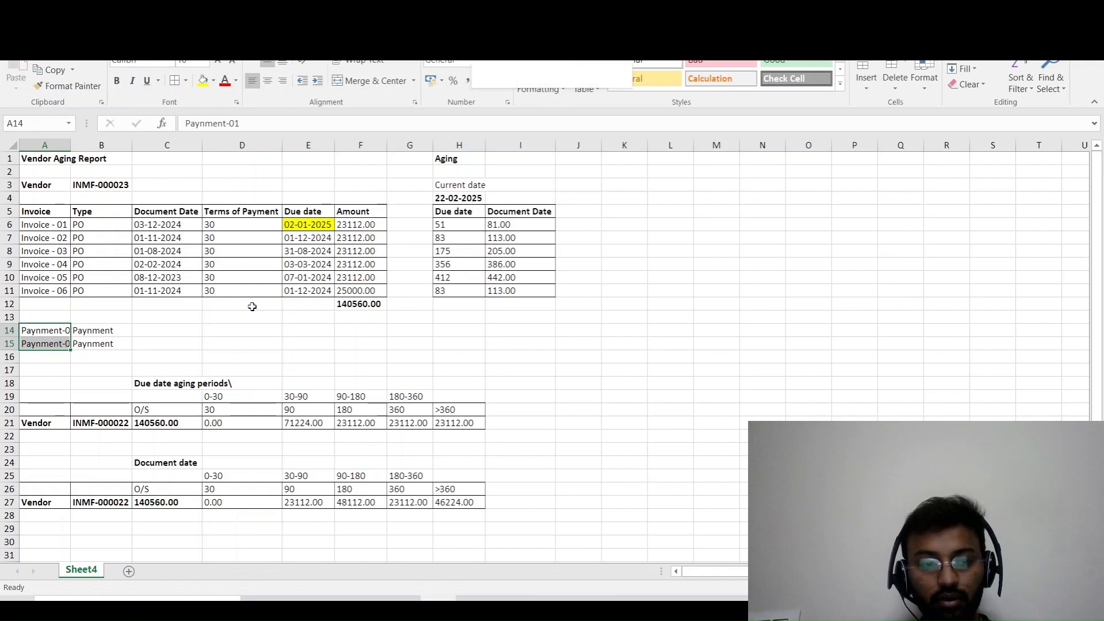
{"action": "key", "text": "a"}
{"action": "key", "text": "Escape"}
{"action": "key", "text": "alt+h"}
{"action": "key", "text": "o"}
{"action": "key", "text": "i"}
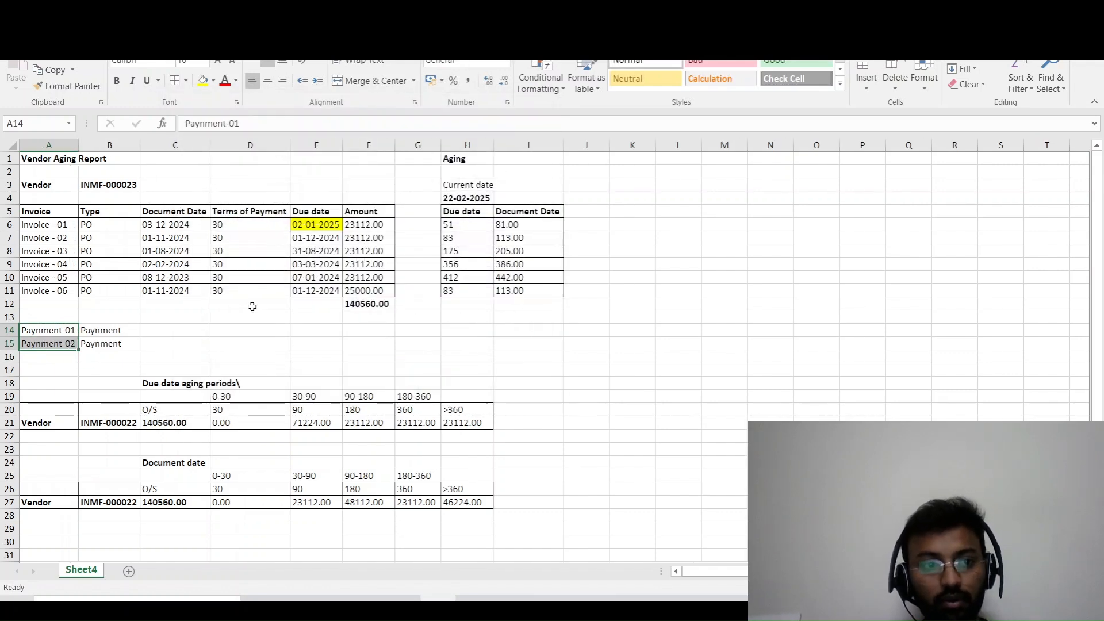
{"action": "key", "text": "Down"}
{"action": "key", "text": "Down"}
{"action": "key", "text": "Down"}
{"action": "key", "text": "Up"}
{"action": "key", "text": "Right"}
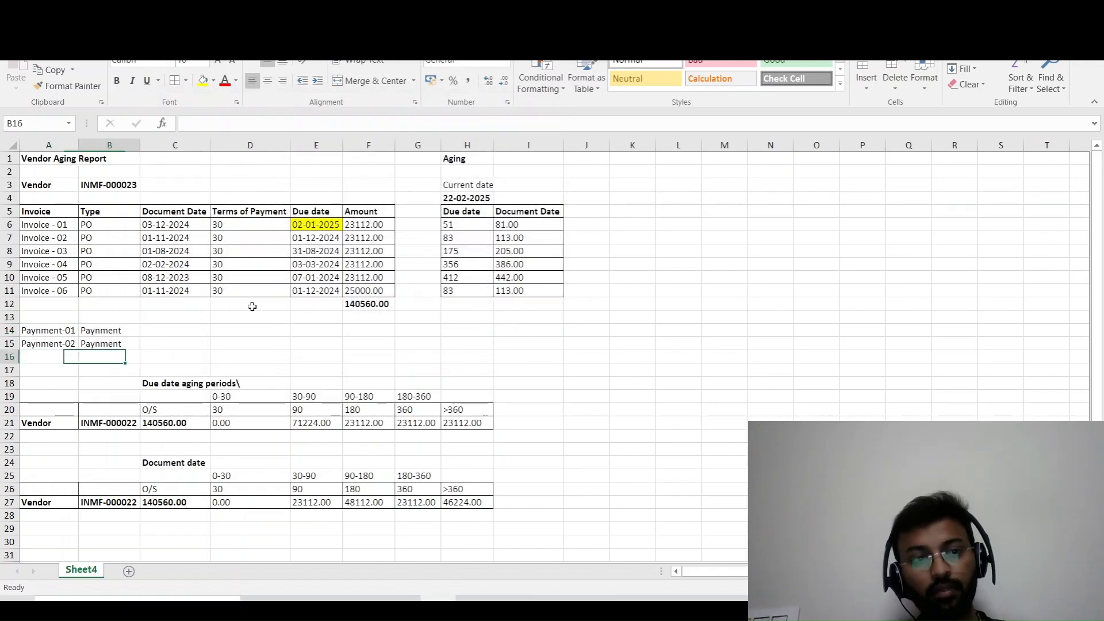
{"action": "key", "text": "Right"}
{"action": "key", "text": "Up"}
{"action": "key", "text": "Up"}
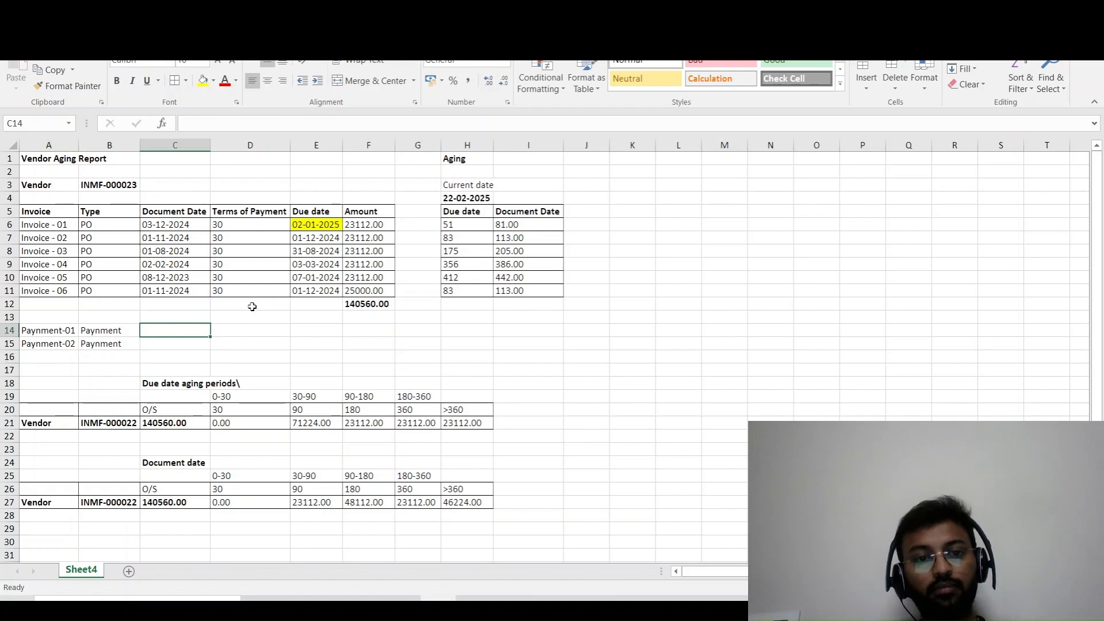
Switch to Finance and Operations and open the lines of the unposted VendPay vendor payment journal in Accounts payable.
{"action": "key", "text": "alt+Tab"}
{"action": "key", "text": "alt+Tab"}
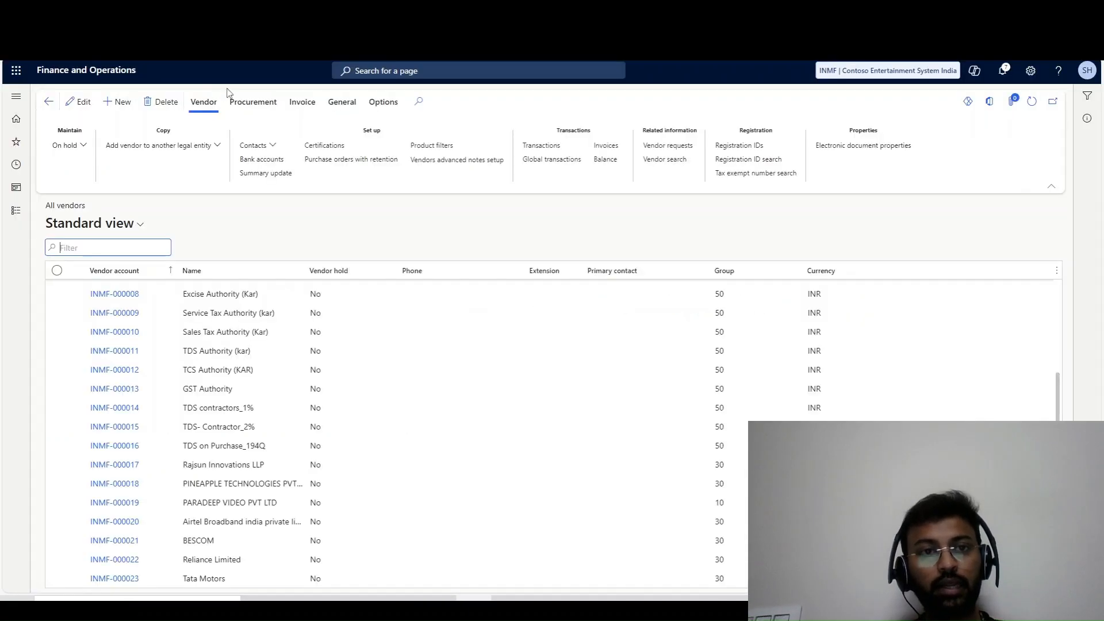
{"action": "left_click", "coordinate": [16, 211]}
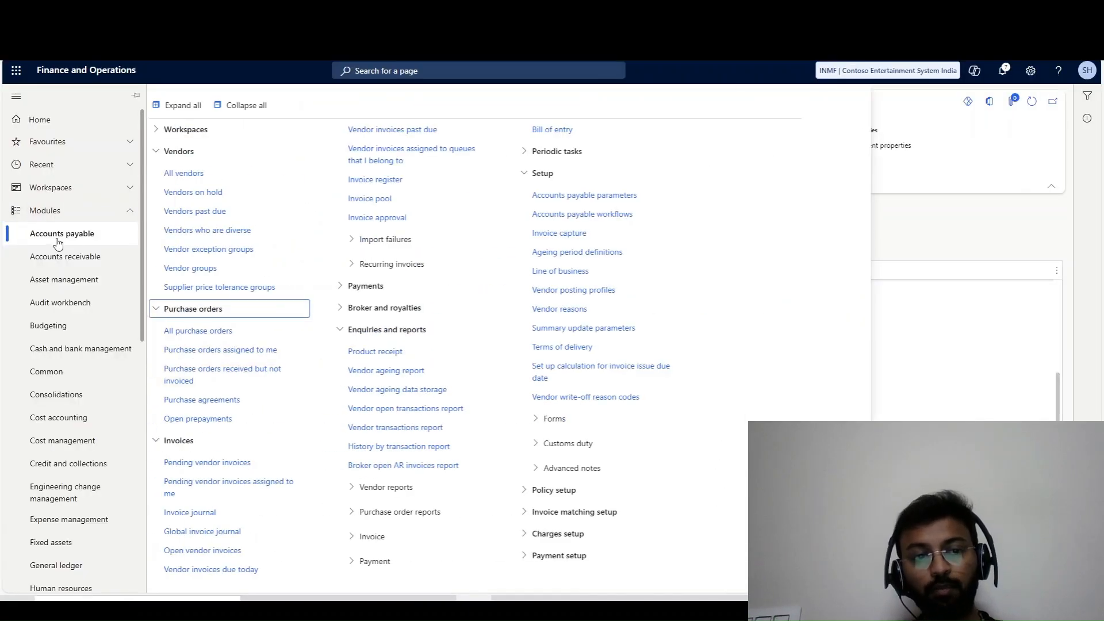
{"action": "left_click", "coordinate": [230, 106]}
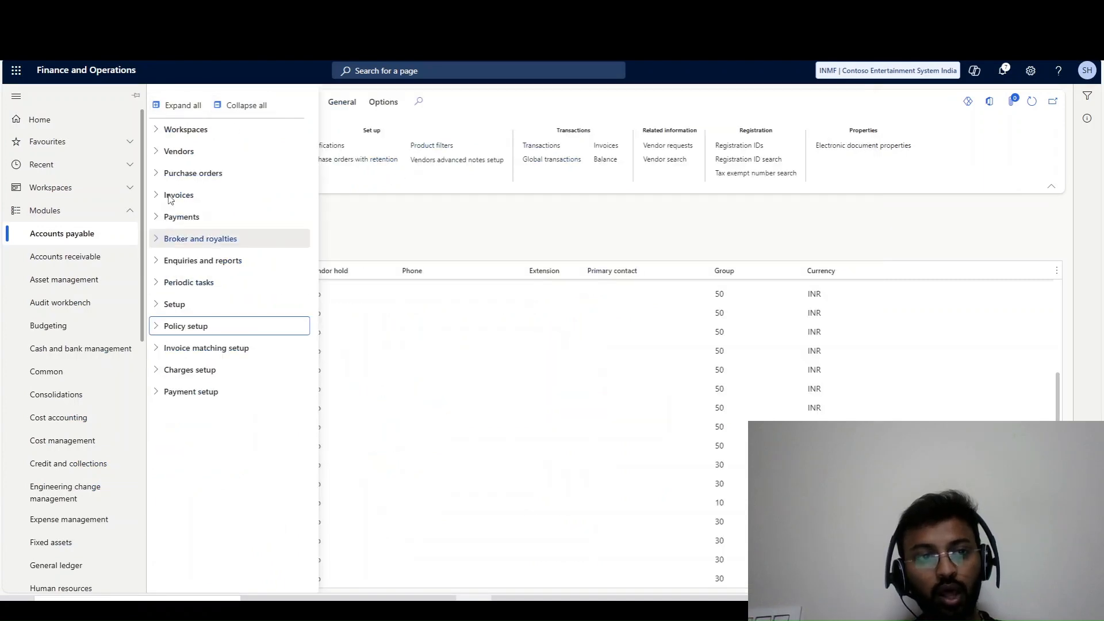
{"action": "left_click", "coordinate": [181, 217]}
{"action": "left_click", "coordinate": [190, 237]}
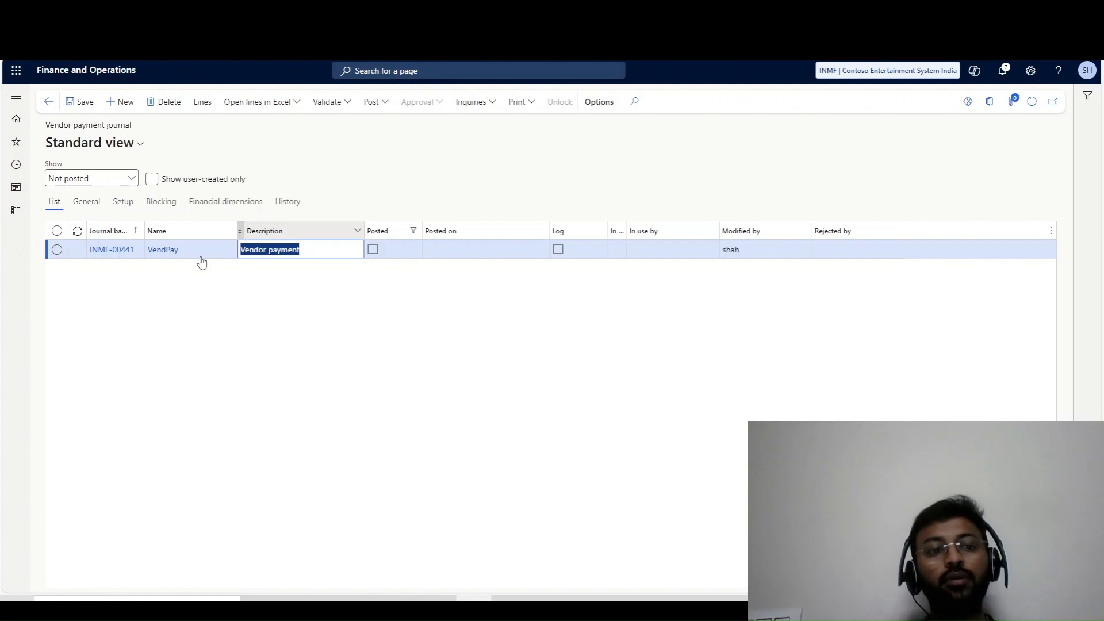
{"action": "left_click", "coordinate": [109, 251]}
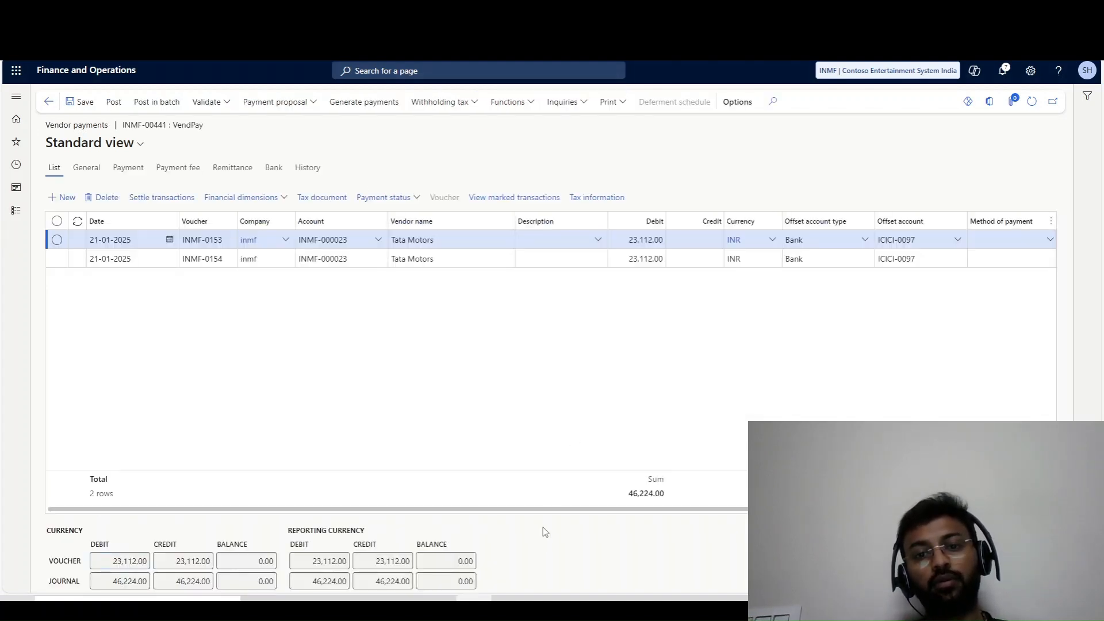
View the transaction marked for settlement on the first payment line and check its due date against the vendor ageing report.
{"action": "left_click_drag", "start_coordinate": [544, 510], "coordinate": [782, 511]}
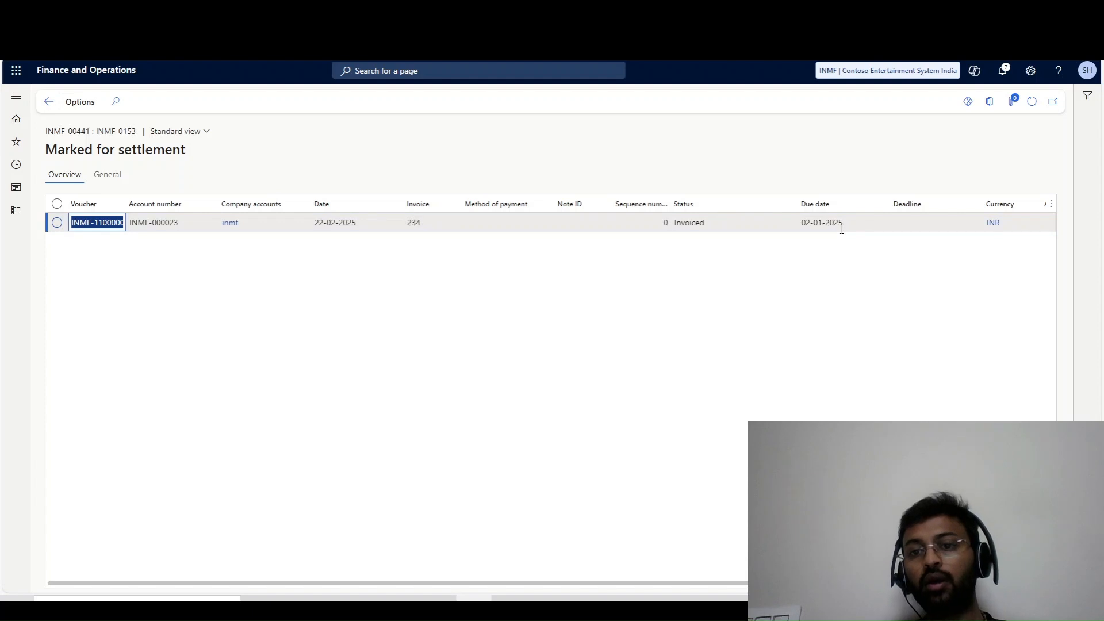
{"action": "left_click", "coordinate": [841, 229]}
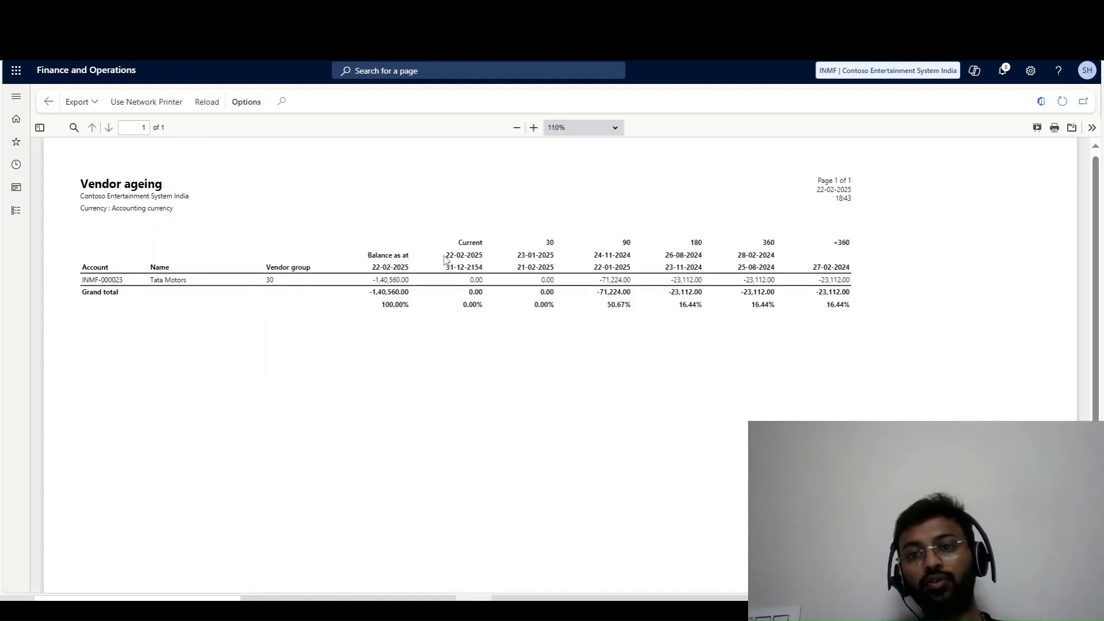
{"action": "key", "text": "alt+Tab"}
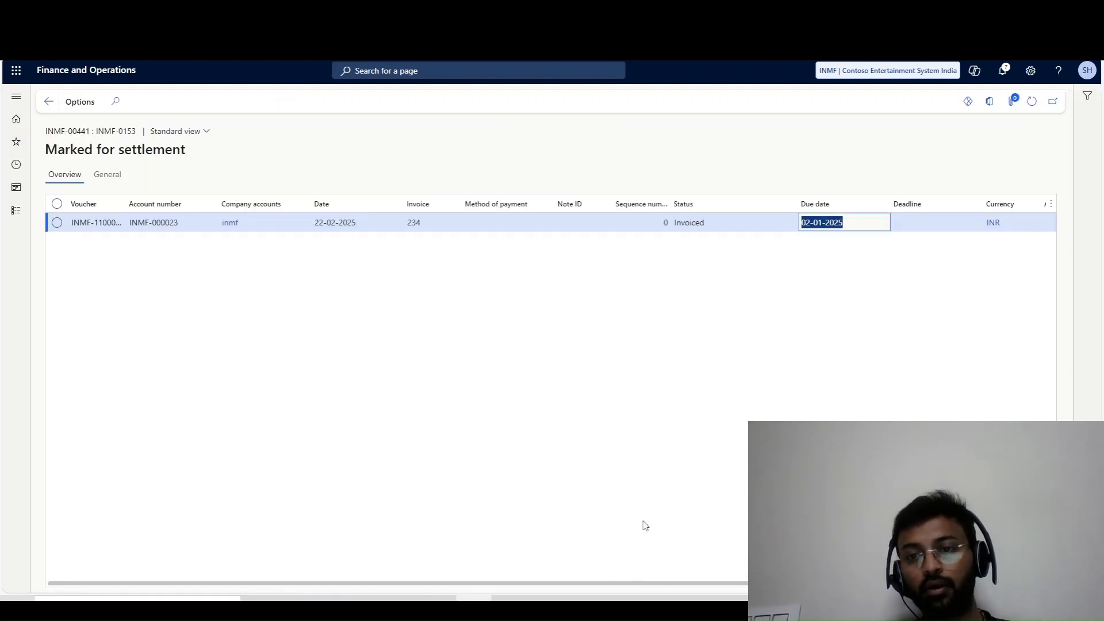
Switch to Excel and highlight the Invoice - 01 cells B6:F6 in yellow.
{"action": "key", "text": "alt+Tab"}
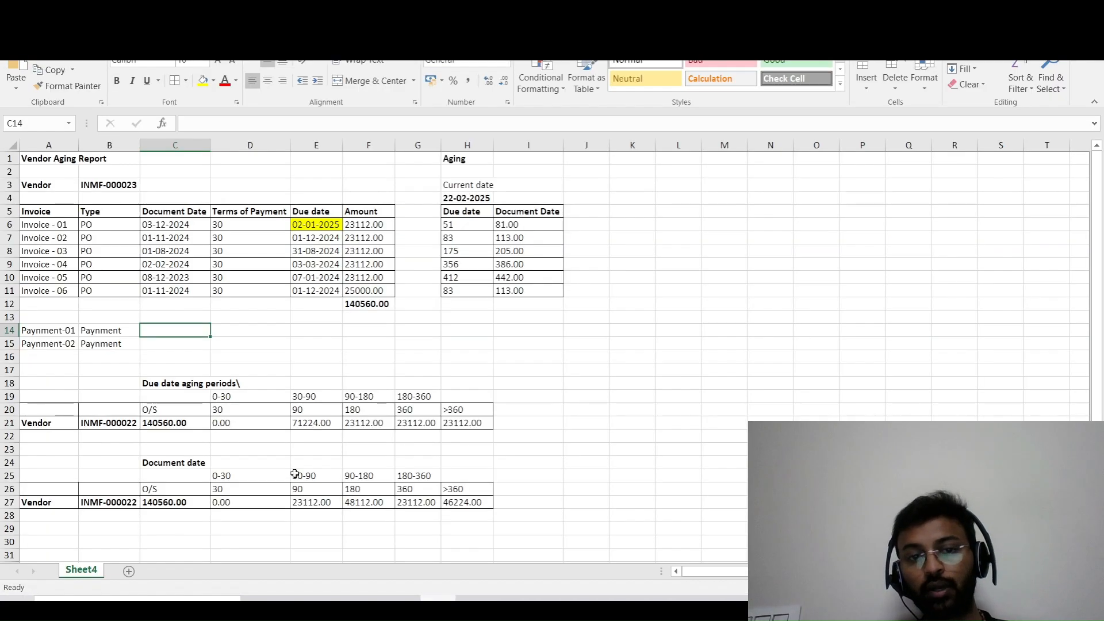
{"action": "left_click", "coordinate": [313, 228]}
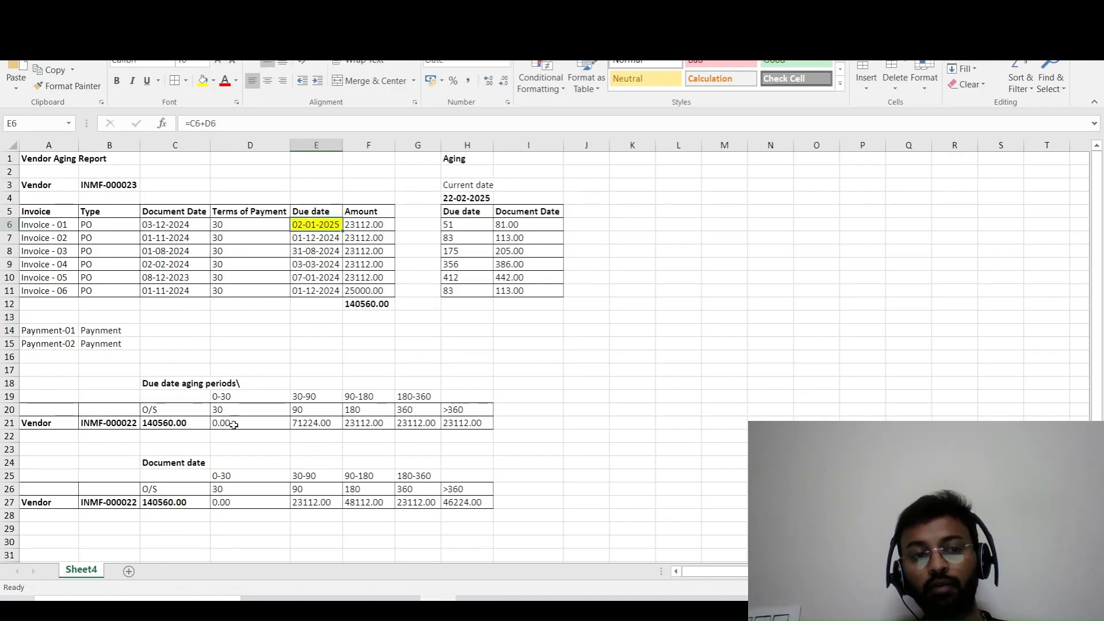
{"action": "left_click", "coordinate": [173, 317]}
{"action": "left_click", "coordinate": [320, 224]}
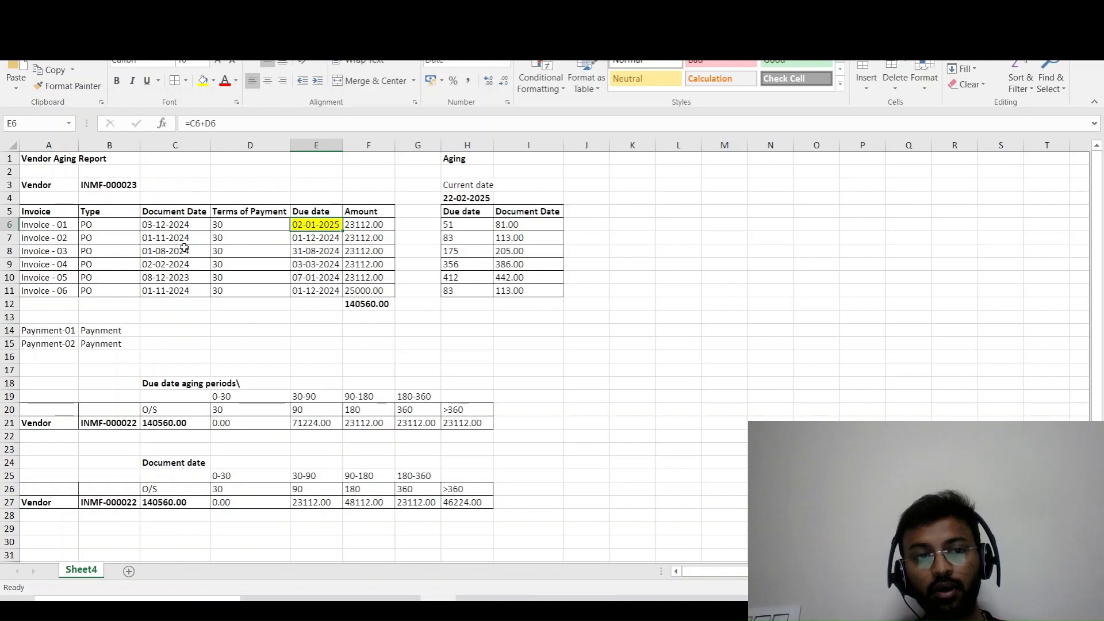
{"action": "left_click_drag", "start_coordinate": [135, 226], "coordinate": [355, 221]}
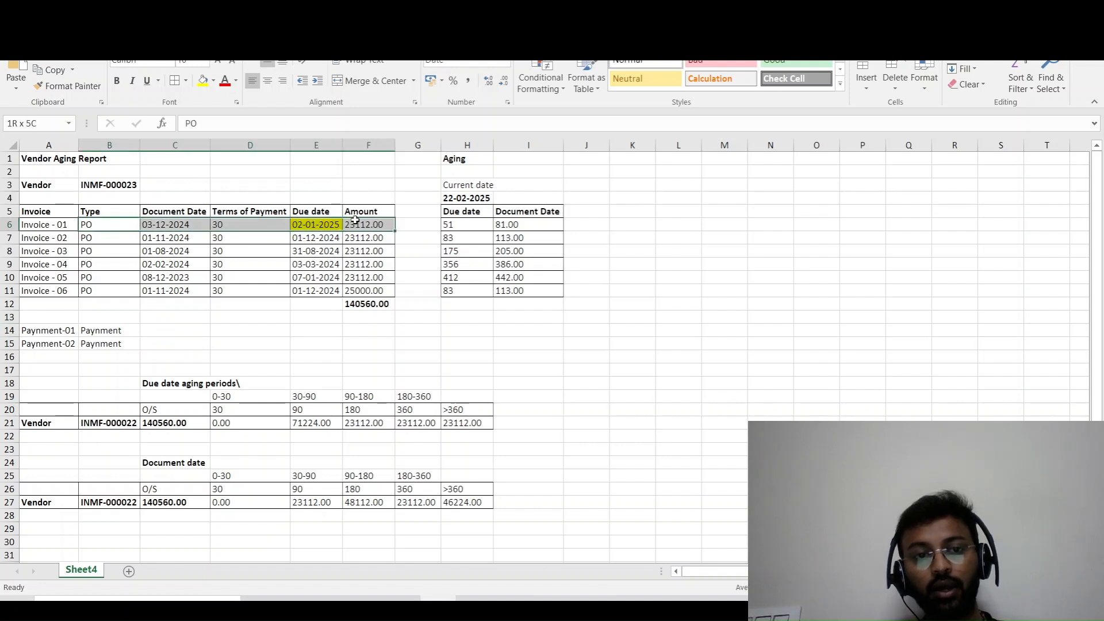
{"action": "left_click", "coordinate": [202, 80]}
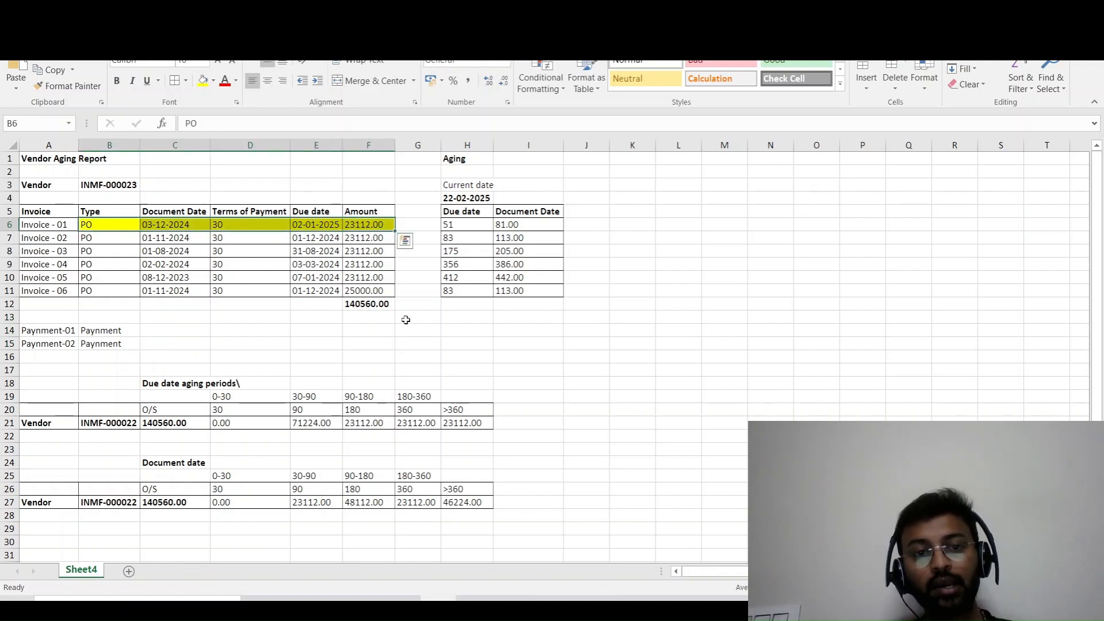
Return to the vendor payment journal lines in Finance and Operations and check the debit amounts of both payments.
{"action": "key", "text": "alt+Tab"}
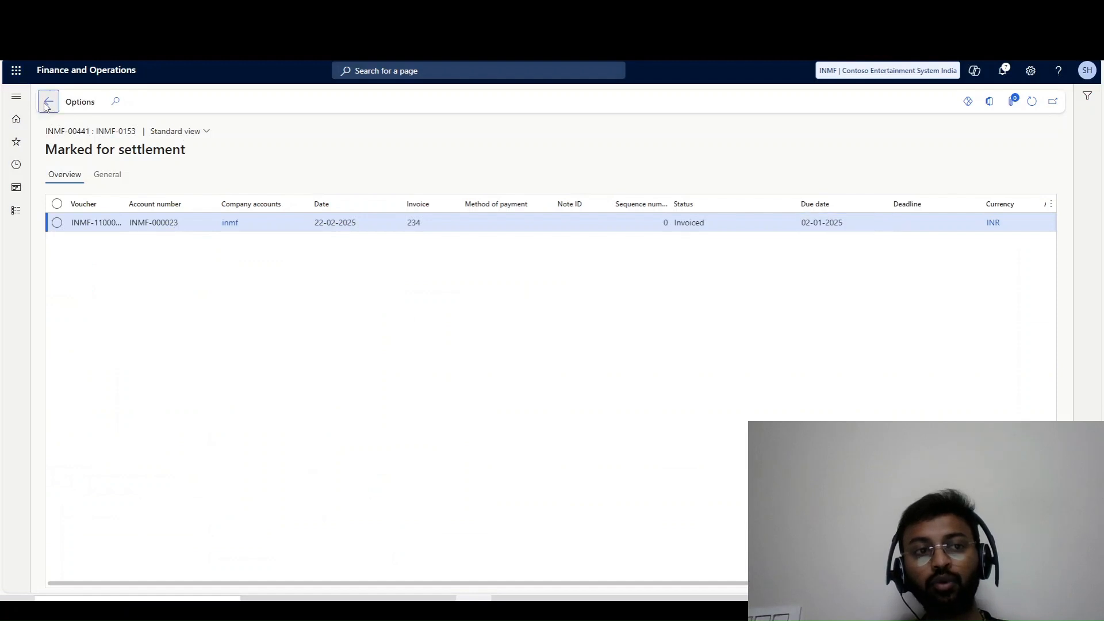
{"action": "left_click", "coordinate": [48, 103]}
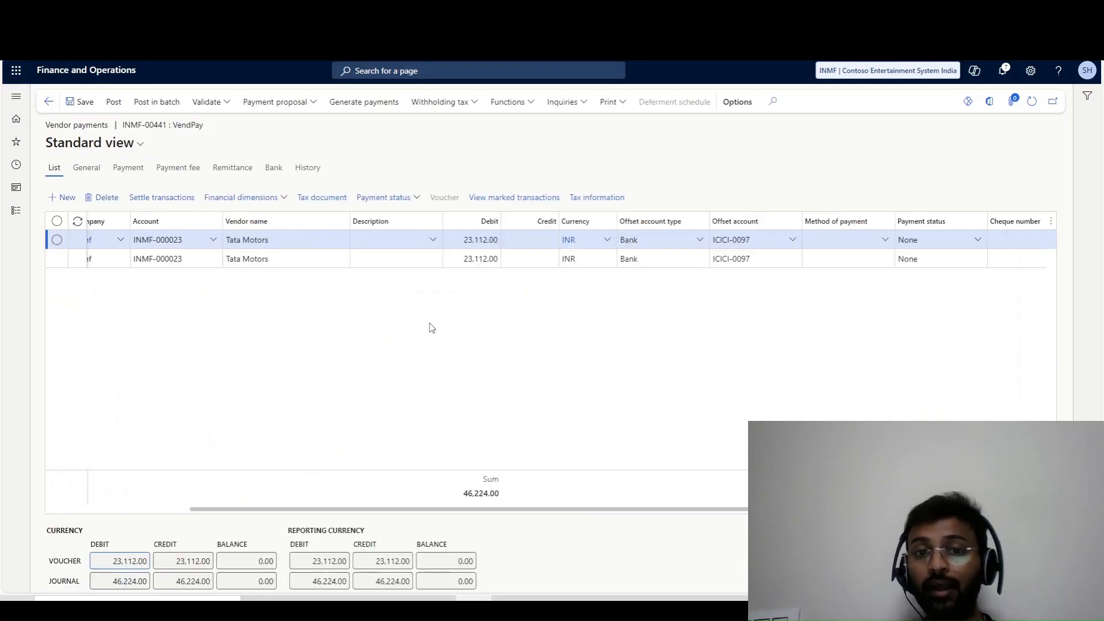
{"action": "left_click", "coordinate": [470, 259]}
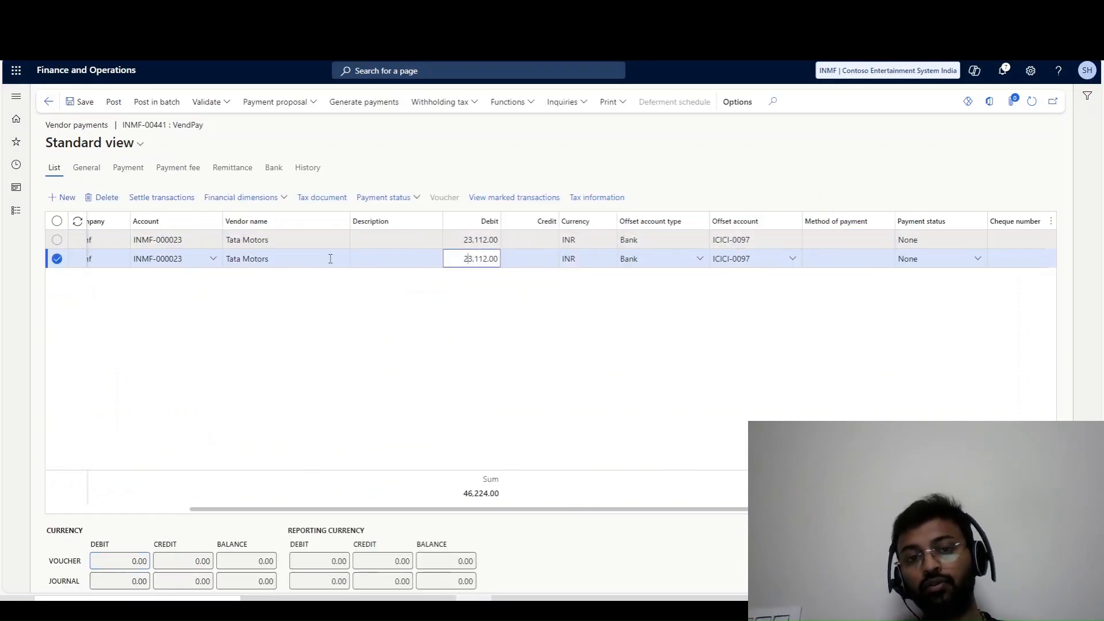
{"action": "left_click", "coordinate": [469, 238]}
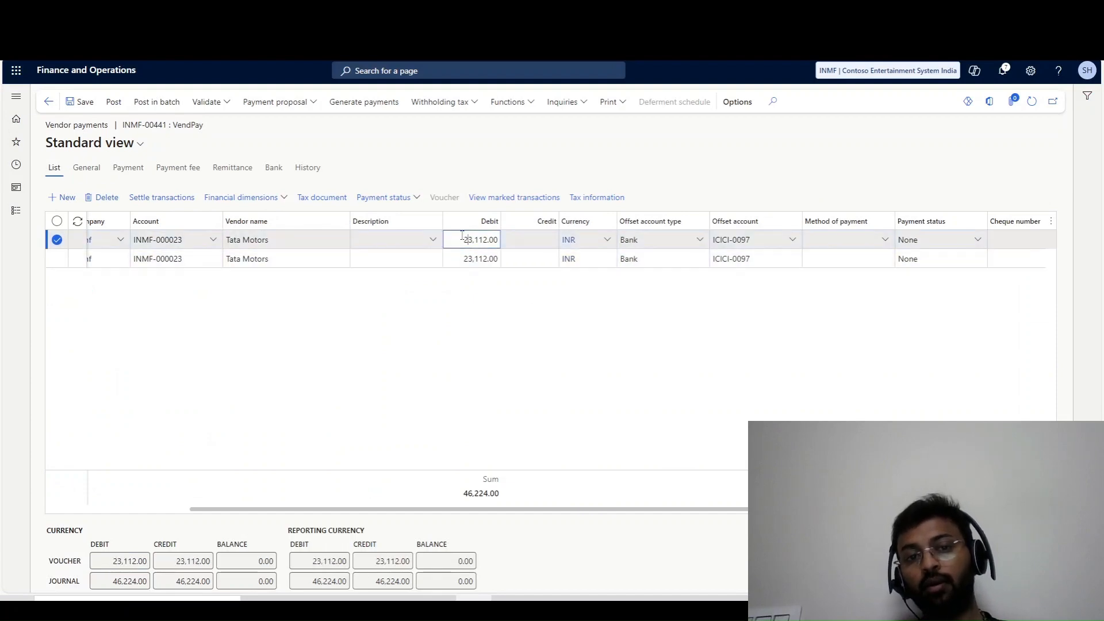
Examine the Invoice - 01 document date and the vendor's outstanding balance in the Excel aging sheet against the payment lines.
{"action": "key", "text": "alt+Tab"}
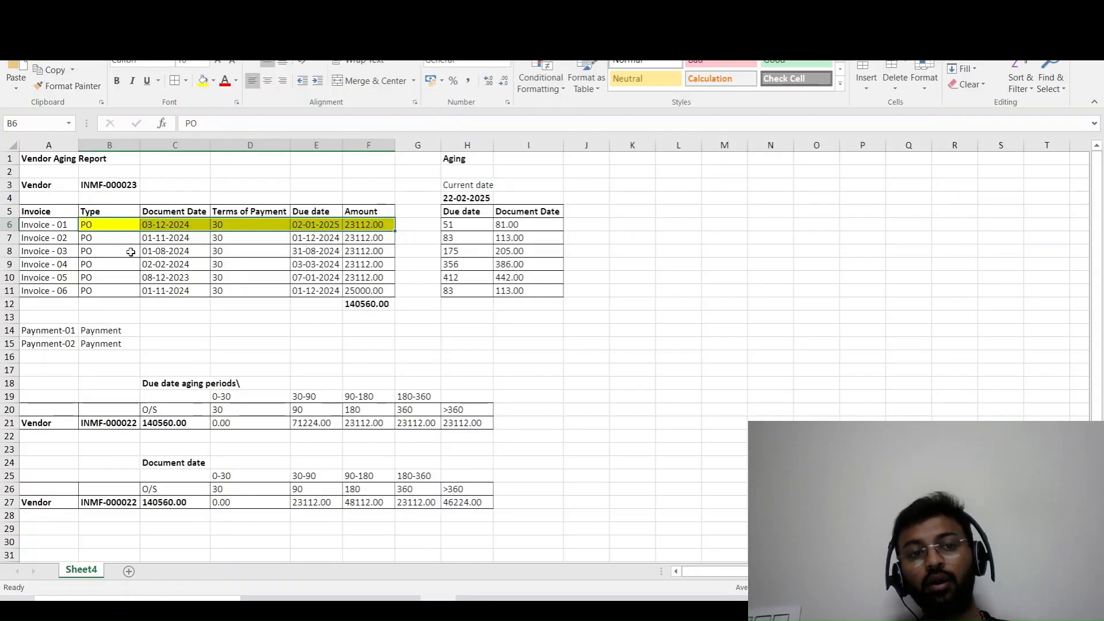
{"action": "left_click", "coordinate": [156, 224]}
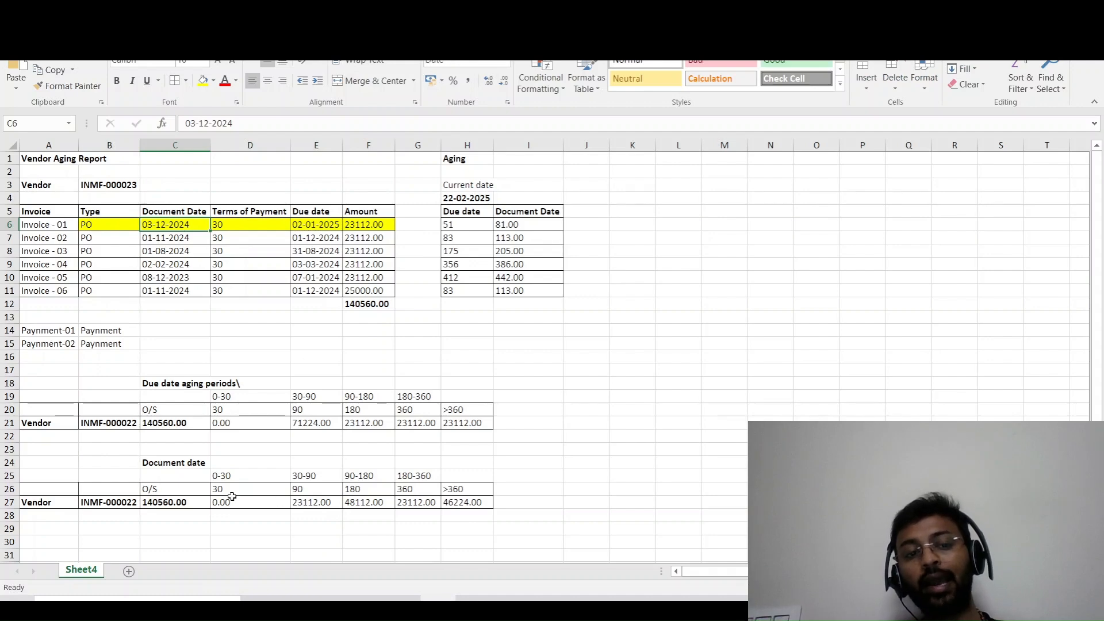
{"action": "left_click", "coordinate": [165, 423]}
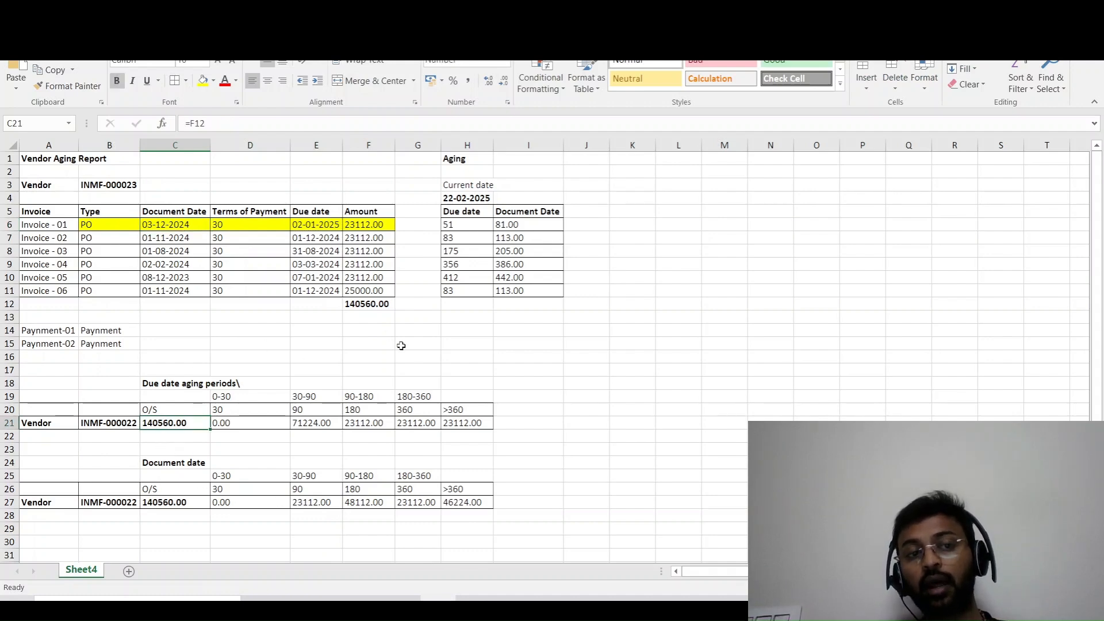
{"action": "key", "text": "alt+Tab"}
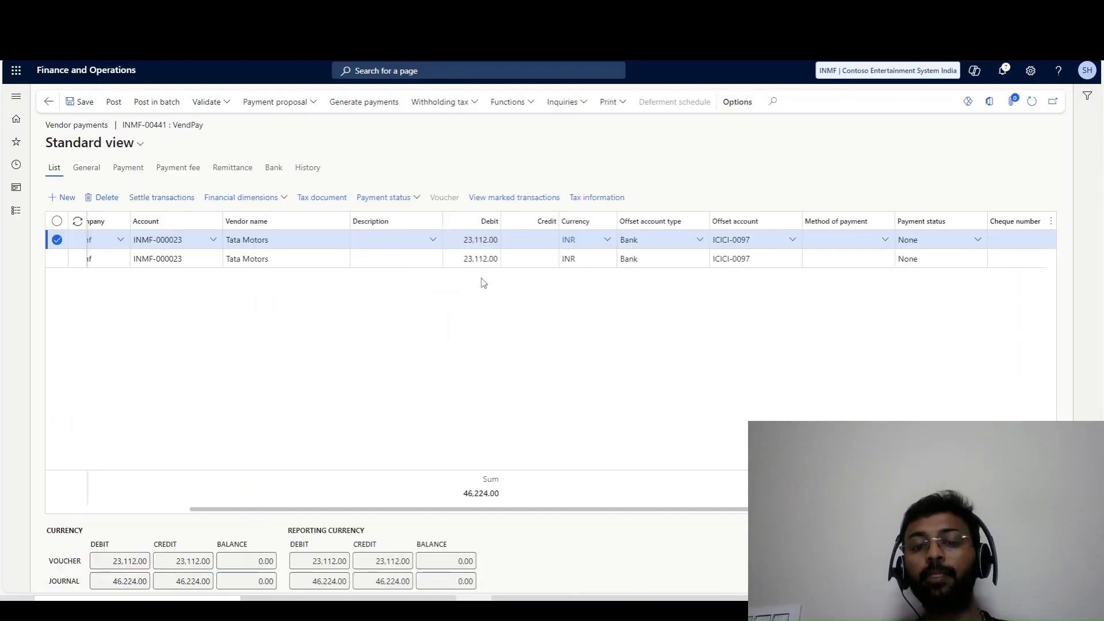
{"action": "key", "text": "alt+Tab"}
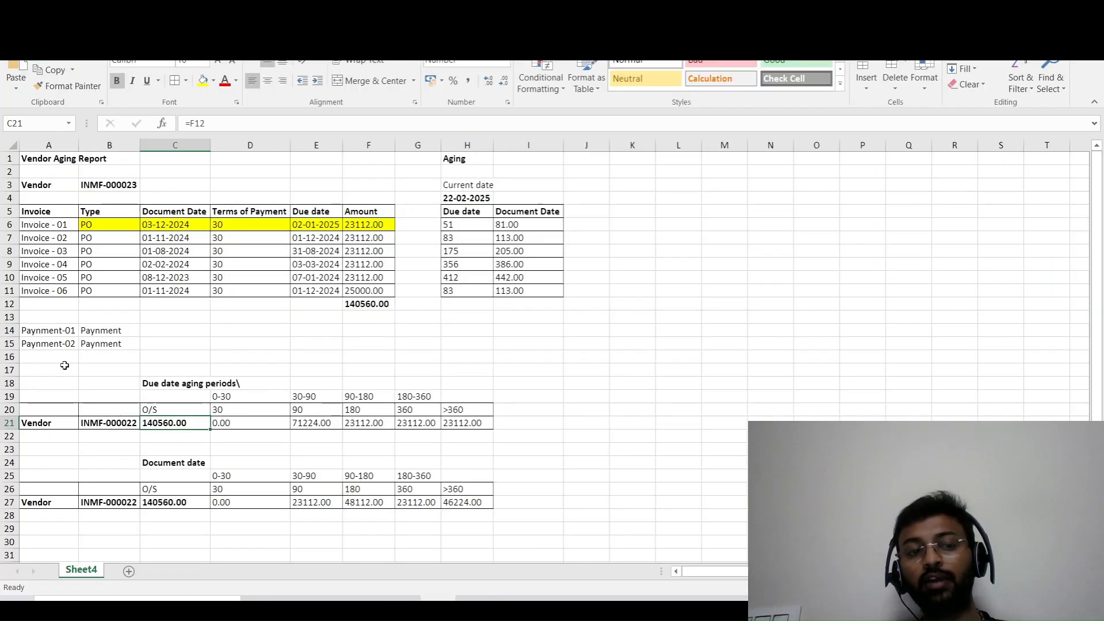
{"action": "left_click", "coordinate": [178, 438]}
{"action": "double_click", "coordinate": [178, 439]}
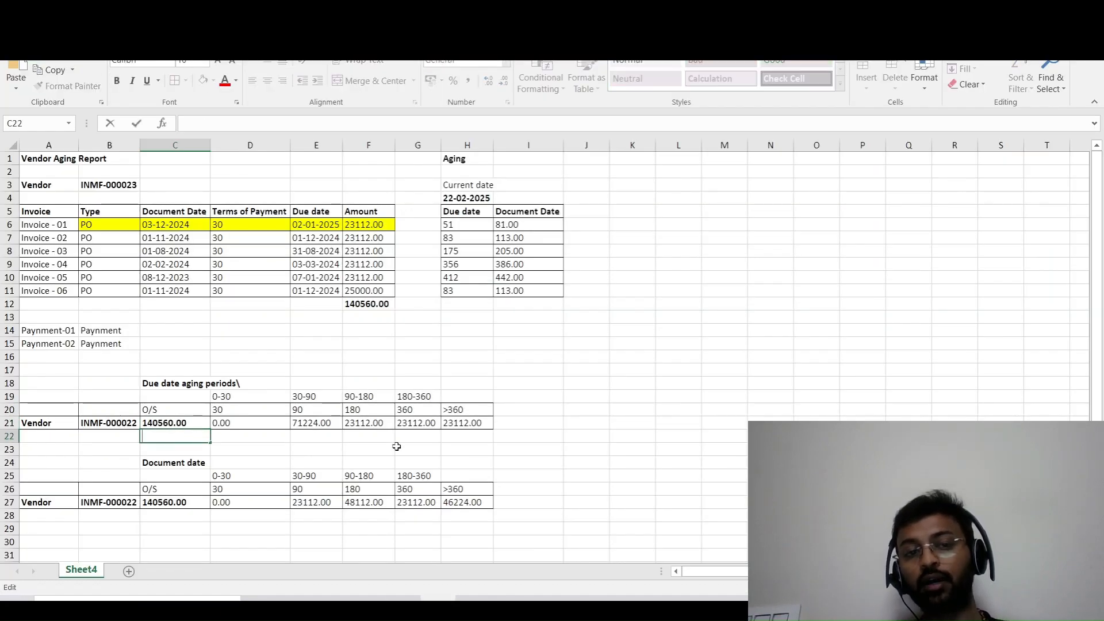
{"action": "key", "text": "Escape"}
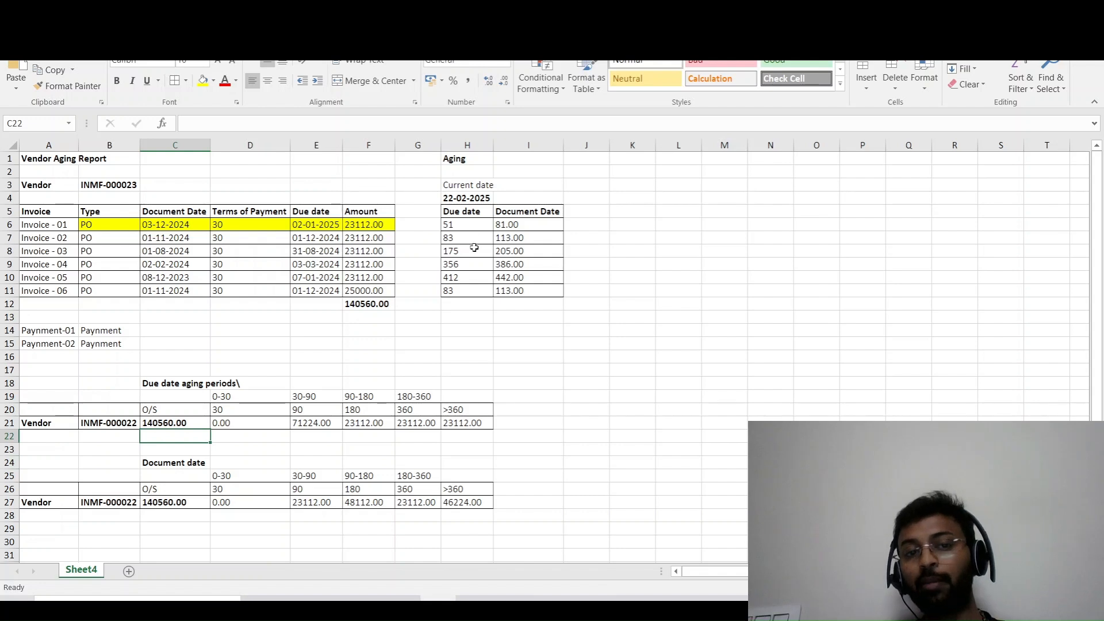
Enter the Paynment-01 amount in F14 as a negated invoice amount reference, giving -23112.00.
{"action": "left_click", "coordinate": [270, 361]}
{"action": "left_click", "coordinate": [368, 331]}
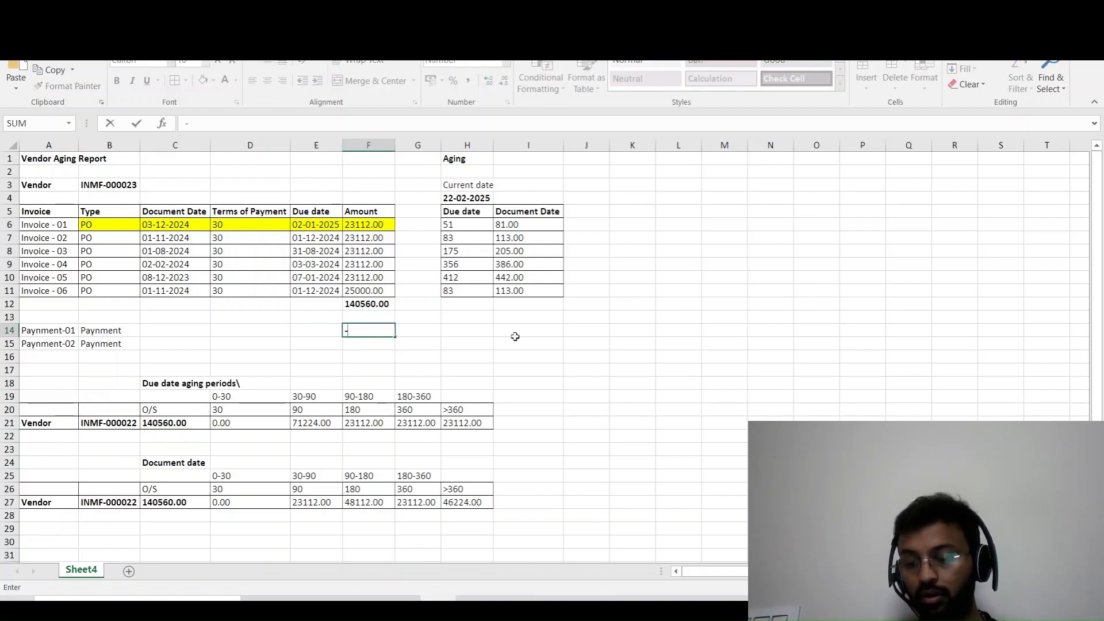
{"action": "key", "text": "Up"}
{"action": "key", "text": "Up"}
{"action": "key", "text": "Up"}
{"action": "key", "text": "Up"}
{"action": "key", "text": "Return"}
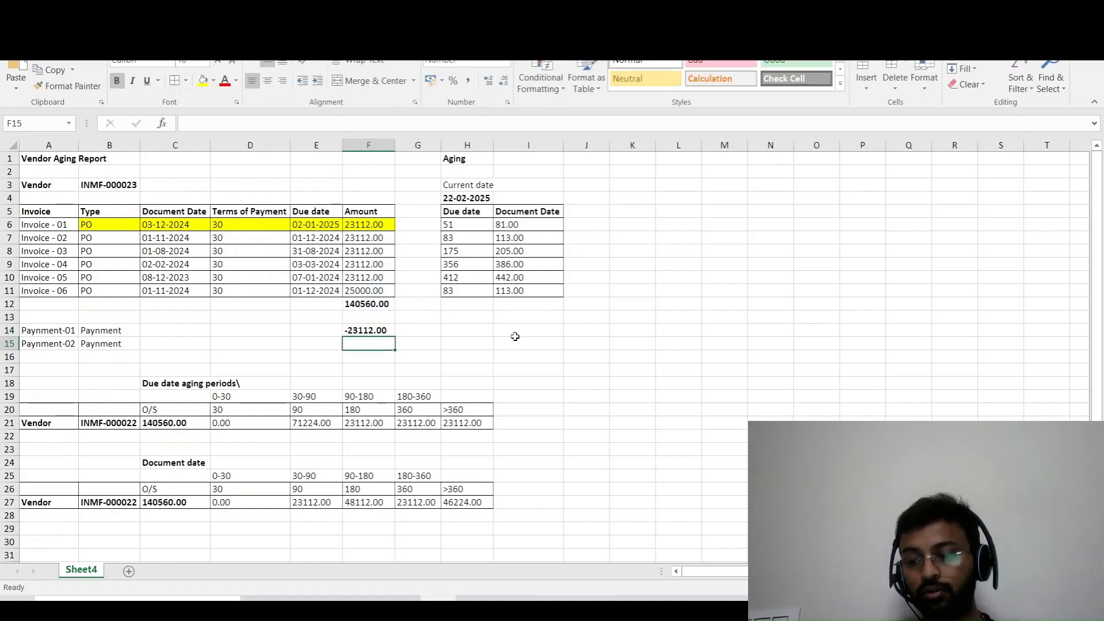
Enter the Paynment-02 amount in F15 as a negated invoice amount reference, giving -23112.00.
{"action": "type", "text": "-"}
{"action": "key", "text": "Up"}
{"action": "key", "text": "Up"}
{"action": "key", "text": "Up"}
{"action": "key", "text": "Up"}
{"action": "key", "text": "Up"}
{"action": "key", "text": "Up"}
{"action": "key", "text": "Up"}
{"action": "key", "text": "Up"}
{"action": "key", "text": "Up"}
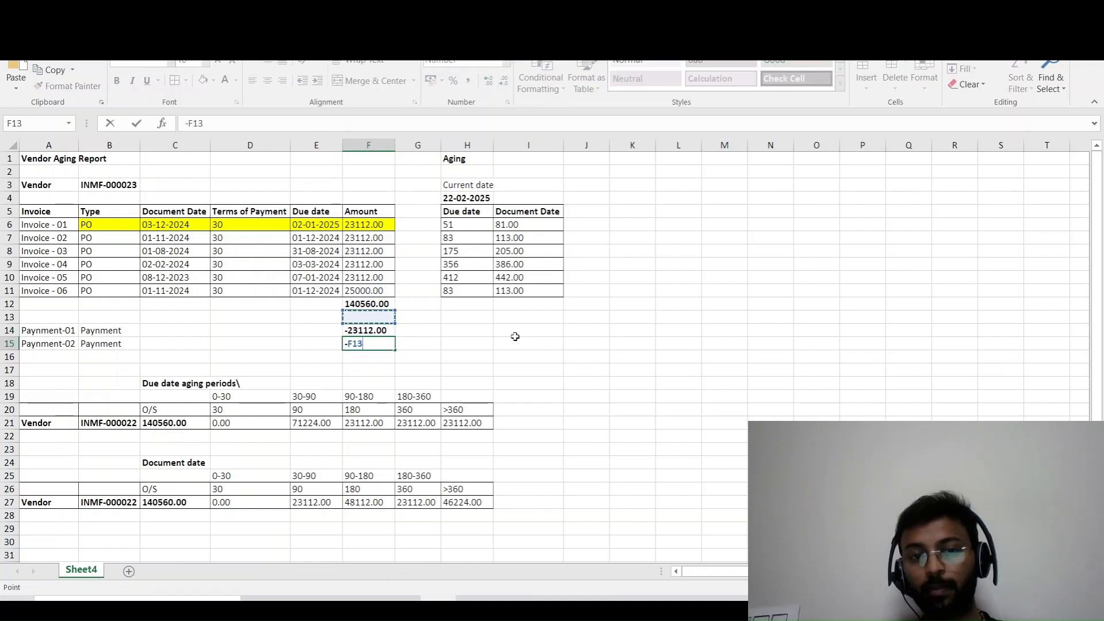
{"action": "key", "text": "Return"}
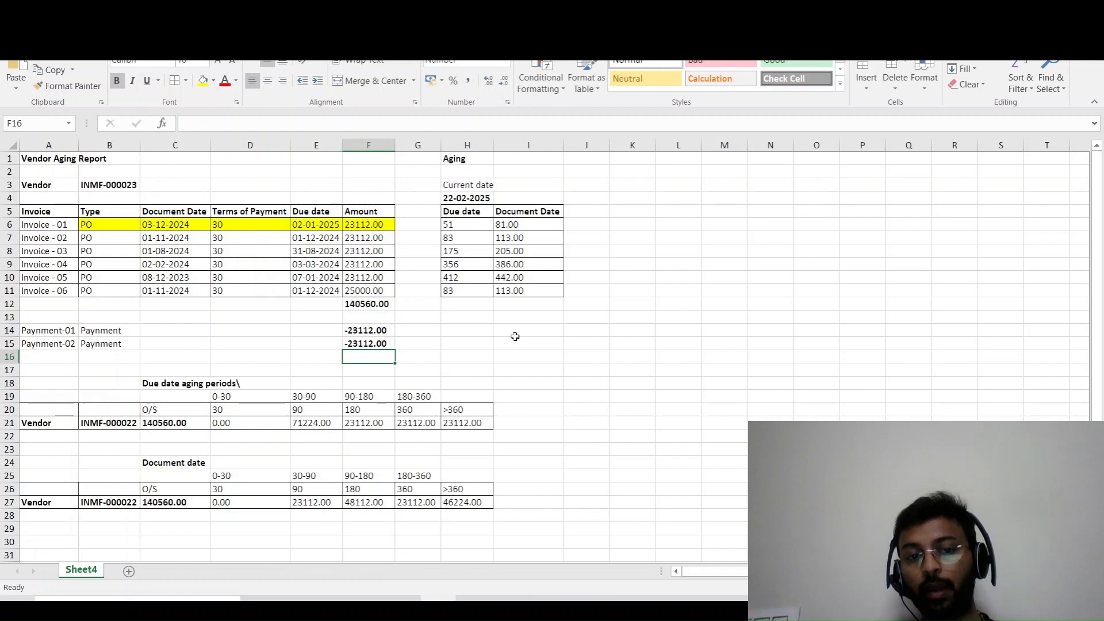
Switch to Finance and Operations and post the vendor payment journal containing the two Tata Motors payments.
{"action": "key", "text": "alt+Tab"}
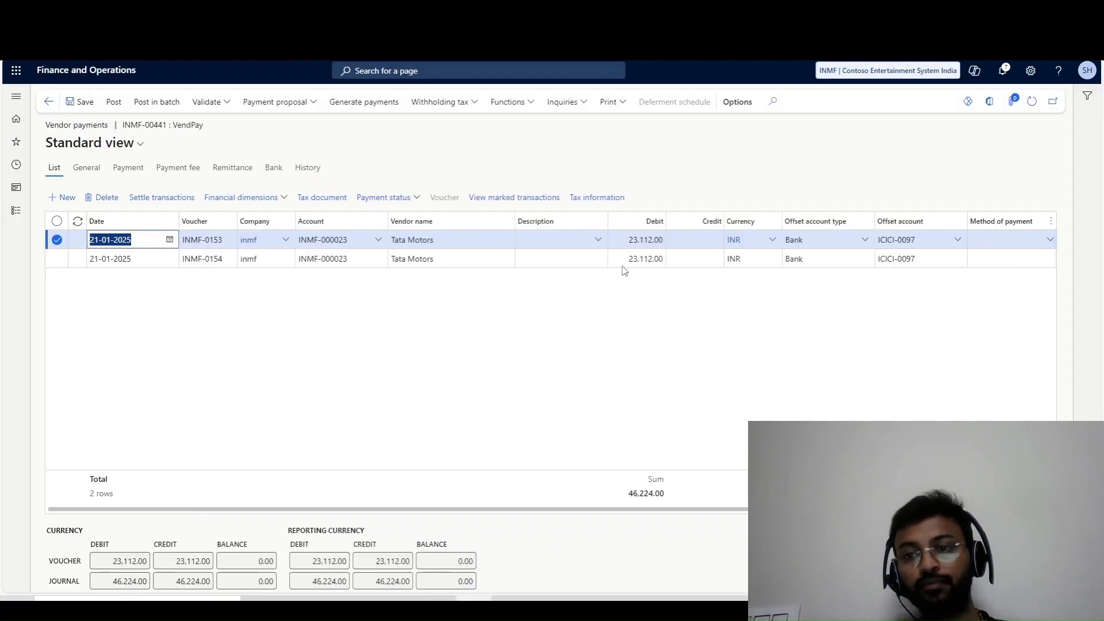
{"action": "left_click", "coordinate": [114, 102]}
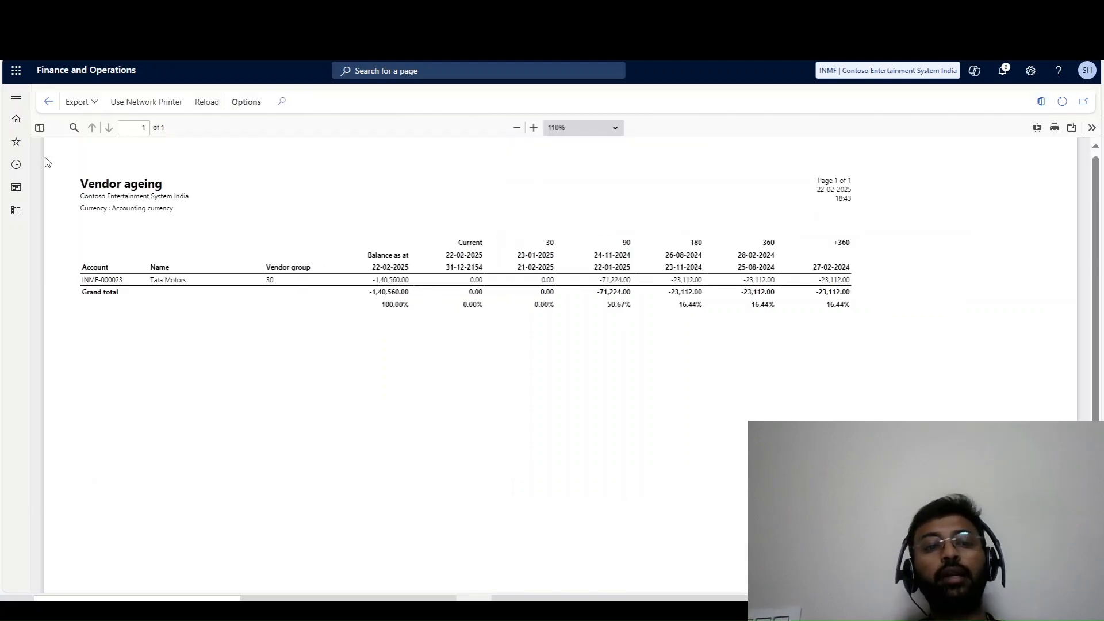
Rerun the vendor ageing report as at 22-02-2025 by due date, with negative balance and payment positioning set to Yes, and enlarge the output.
{"action": "left_click", "coordinate": [49, 102]}
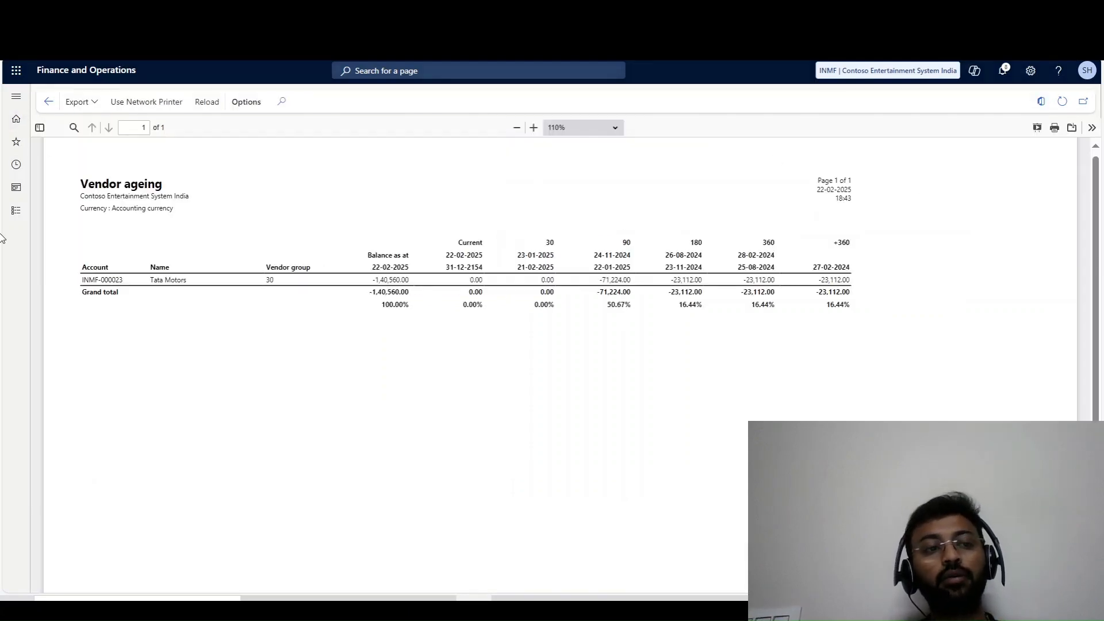
{"action": "left_click", "coordinate": [13, 222]}
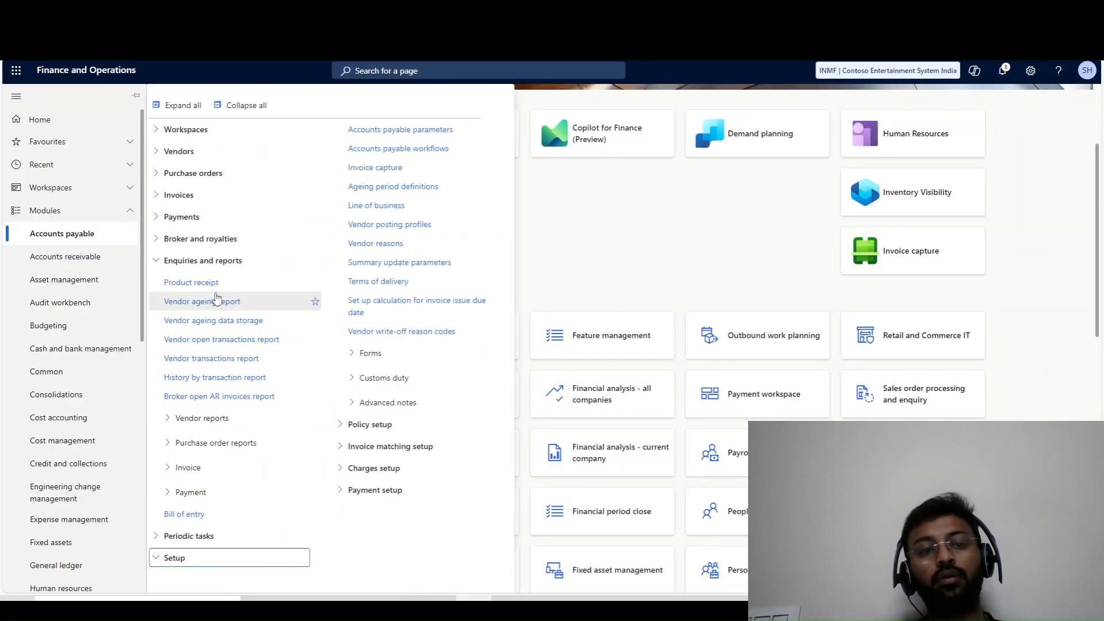
{"action": "left_click", "coordinate": [834, 421]}
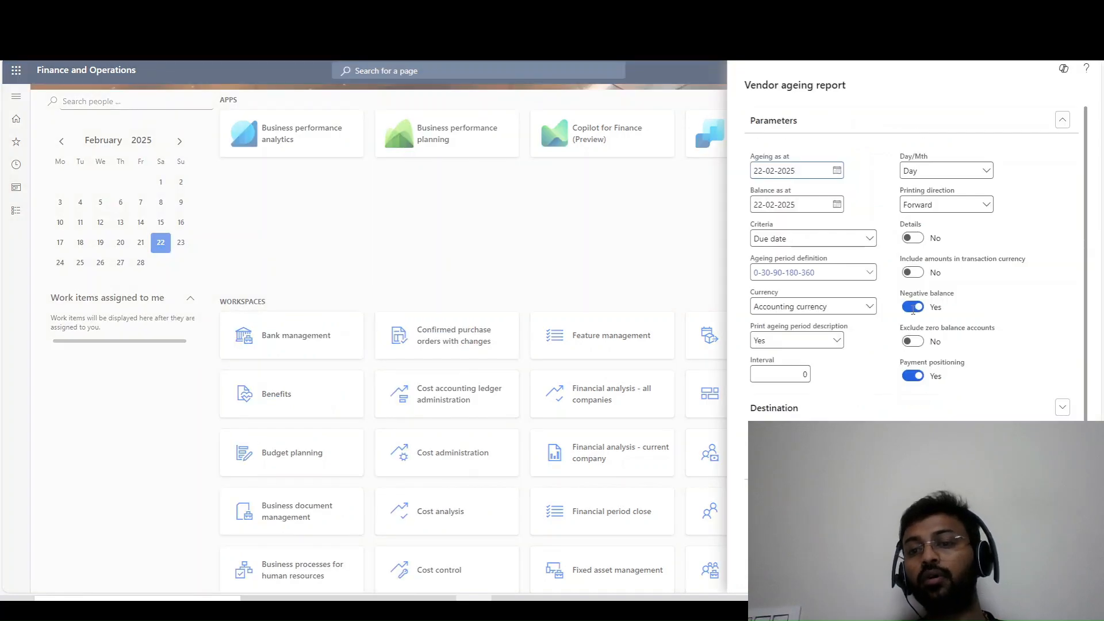
{"action": "left_click", "coordinate": [920, 307]}
{"action": "left_click", "coordinate": [913, 376]}
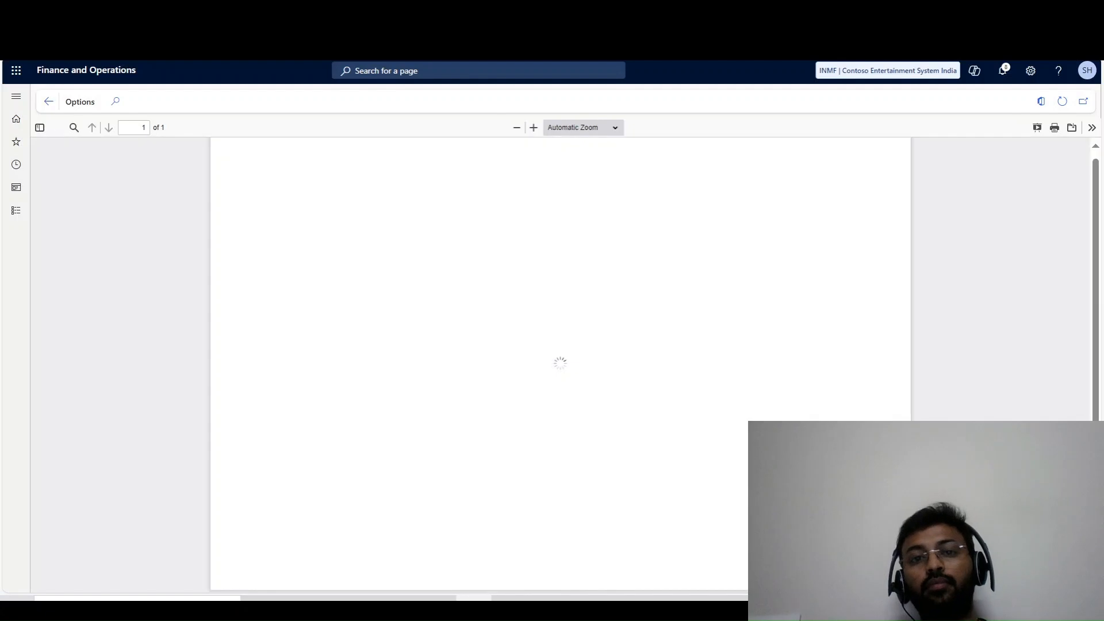
{"action": "left_click", "coordinate": [534, 127]}
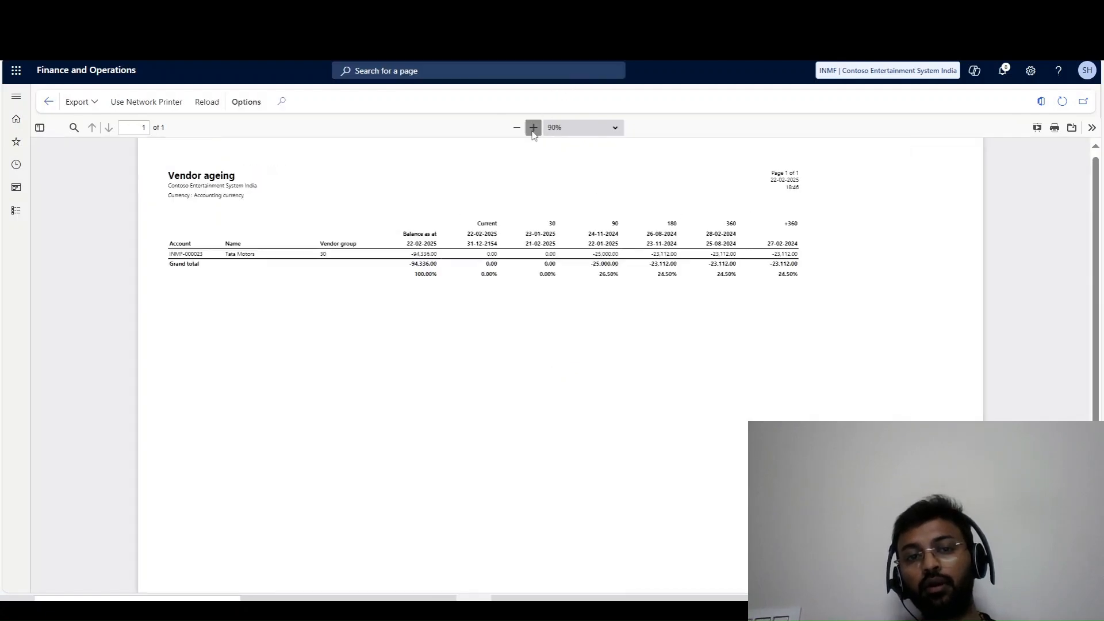
{"action": "left_click", "coordinate": [534, 127]}
{"action": "left_click", "coordinate": [534, 128]}
{"action": "left_click", "coordinate": [533, 128]}
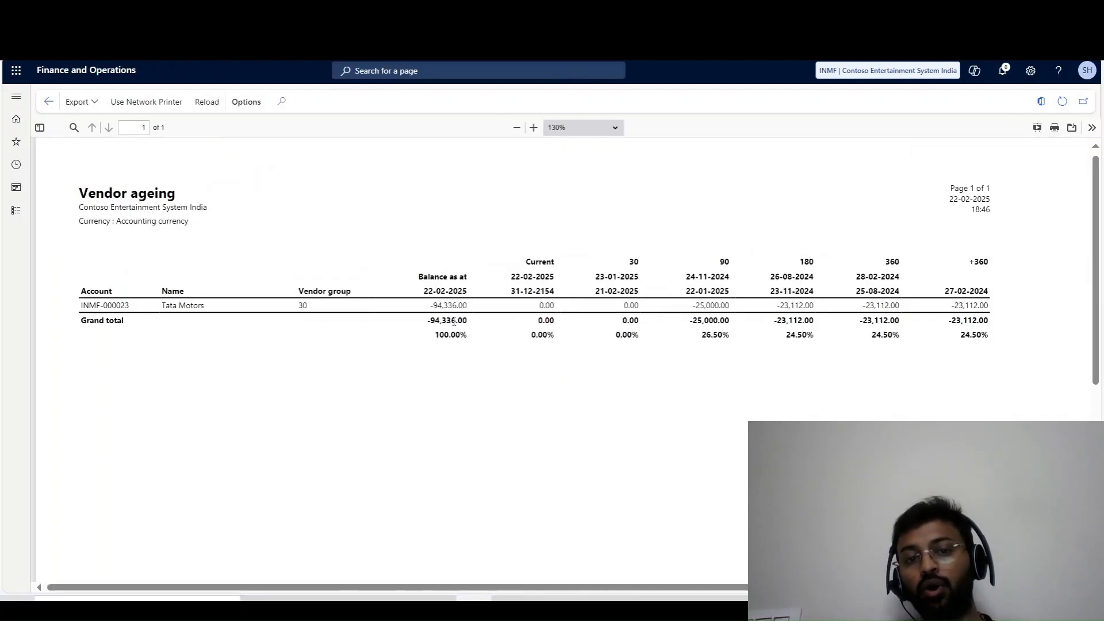
Switch to the Excel aging sheet, total F12:F15 in F16 and check it against the vendor ageing report balance.
{"action": "key", "text": "alt+Tab"}
{"action": "key", "text": "alt+Tab"}
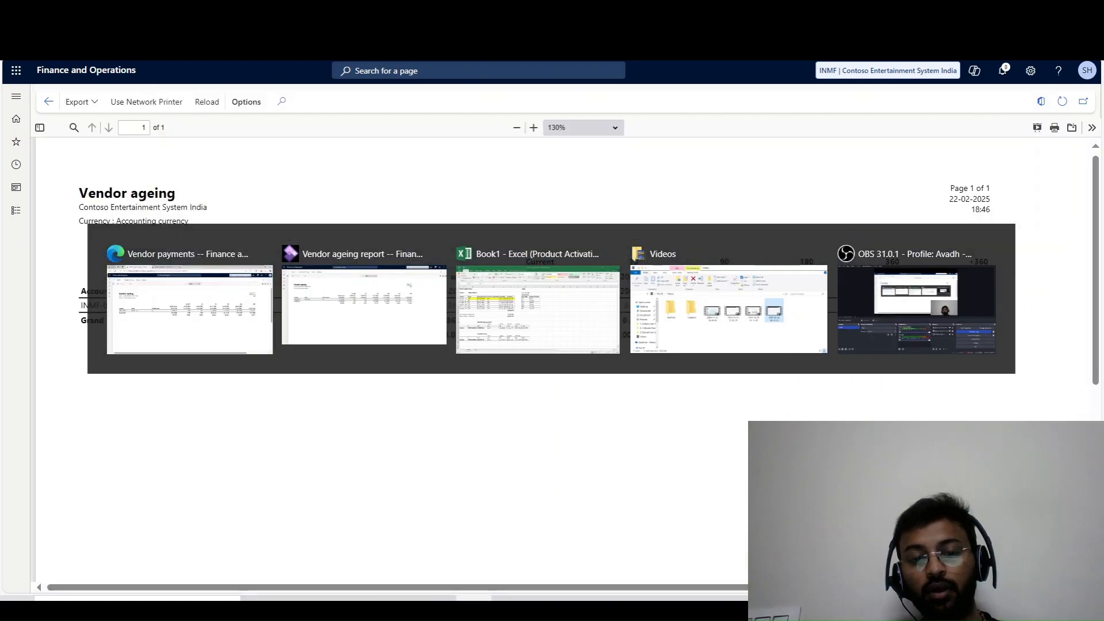
{"action": "key", "text": "alt+Tab"}
{"action": "scroll", "coordinate": [275, 374], "scroll_direction": "down", "scroll_amount": 1}
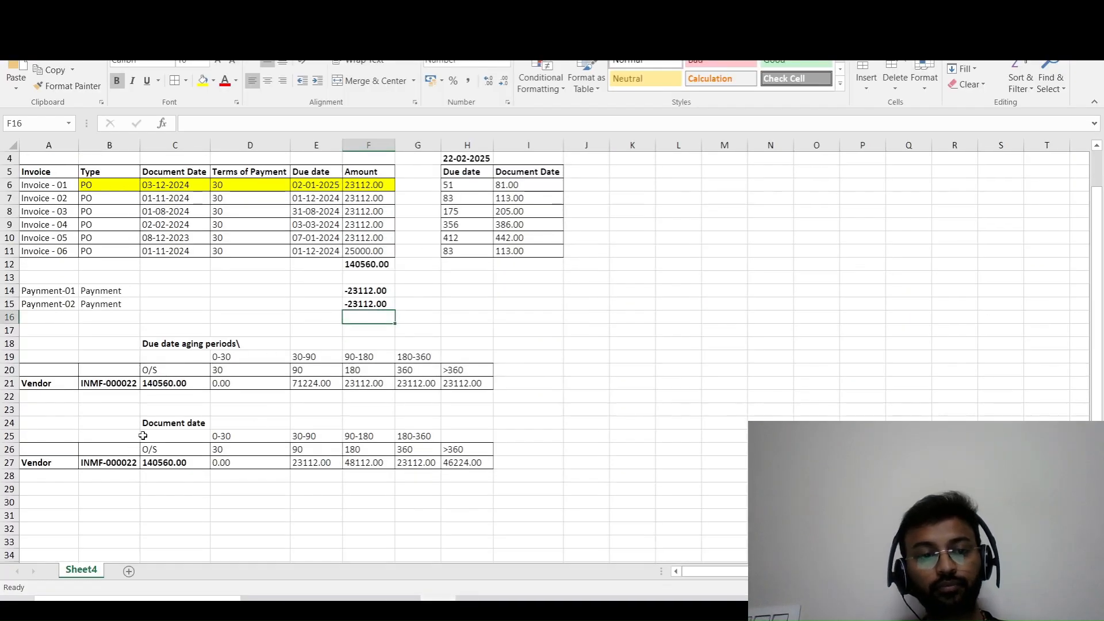
{"action": "left_click", "coordinate": [173, 398]}
{"action": "left_click", "coordinate": [352, 317]}
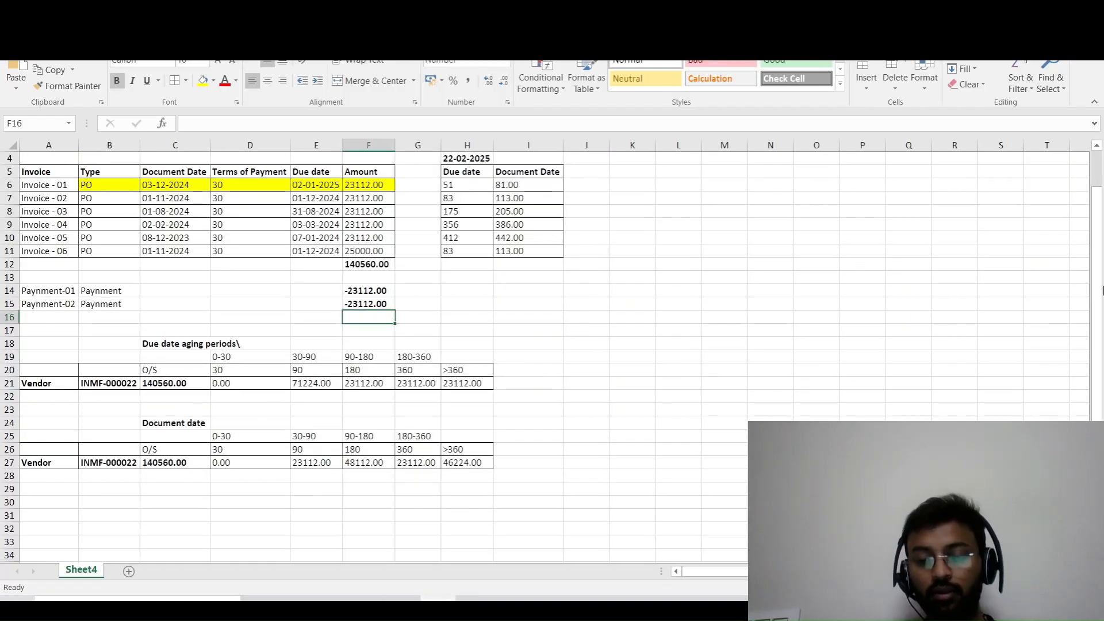
{"action": "key", "text": "alt+equal"}
{"action": "key", "text": "Up"}
{"action": "key", "text": "Up"}
{"action": "key", "text": "Up"}
{"action": "key", "text": "Up"}
{"action": "key", "text": "shift+Down"}
{"action": "key", "text": "shift+Down"}
{"action": "key", "text": "shift+Down"}
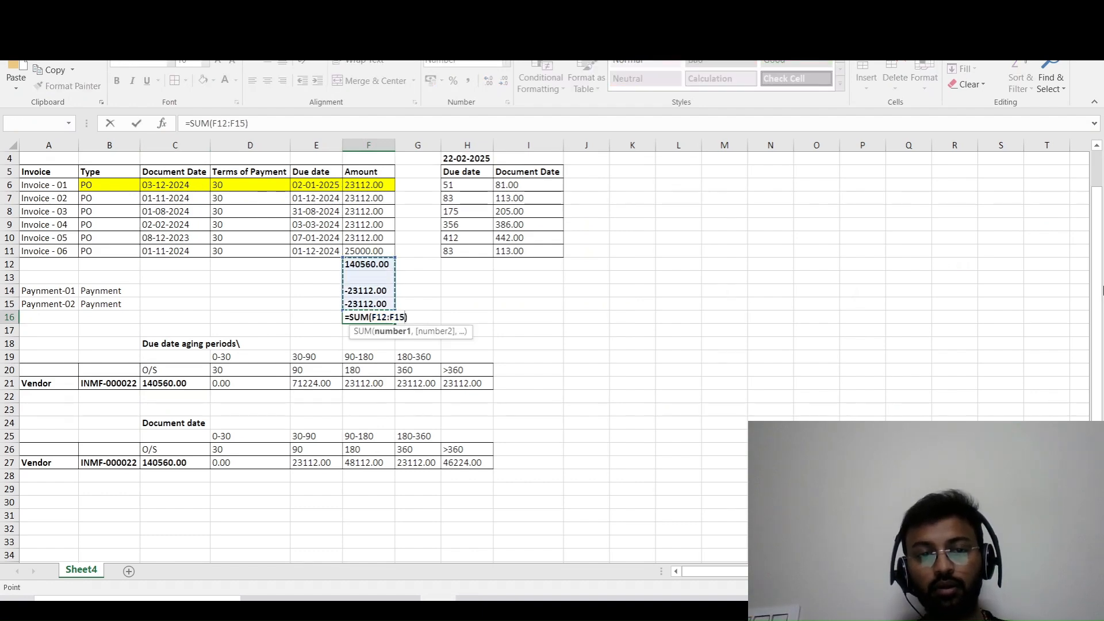
{"action": "key", "text": "Return"}
{"action": "key", "text": "Up"}
{"action": "key", "text": "alt+Tab"}
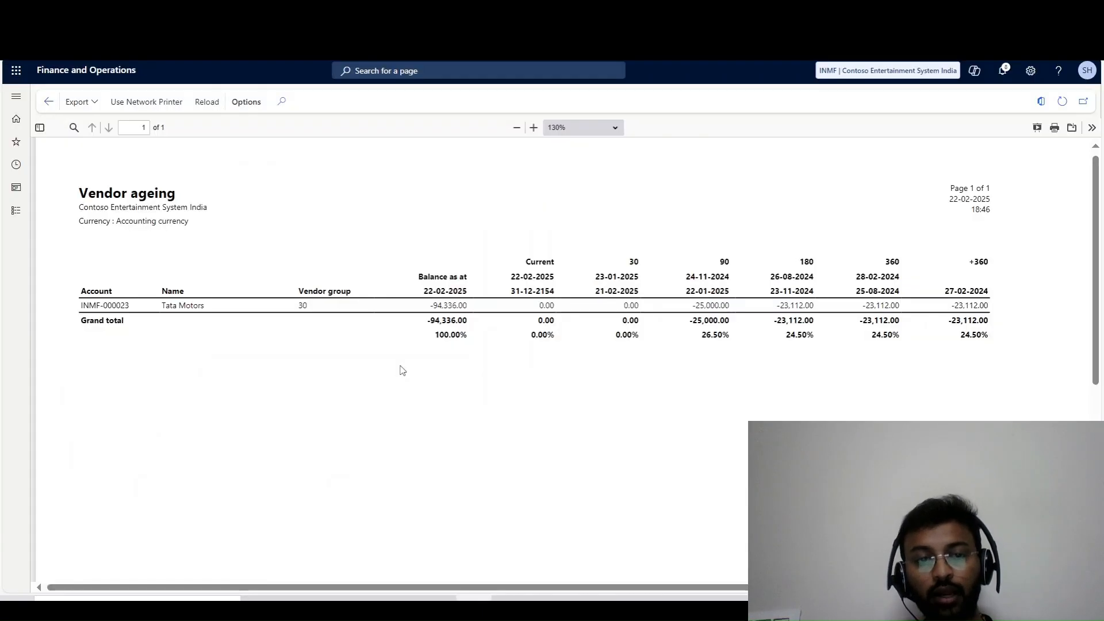
{"action": "key", "text": "alt+Tab"}
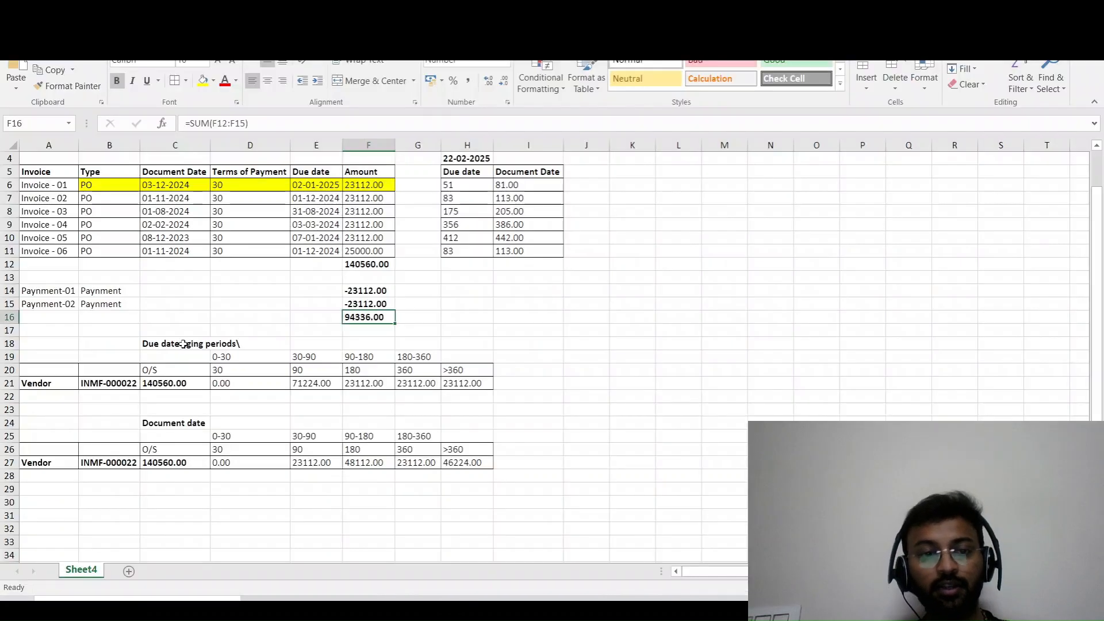
Set the vendor's O/S cell C21 in the due date aging table to reference F16.
{"action": "left_click", "coordinate": [153, 385]}
{"action": "type", "text": "="}
{"action": "key", "text": "Right"}
{"action": "key", "text": "Right"}
{"action": "key", "text": "Right"}
{"action": "key", "text": "Up"}
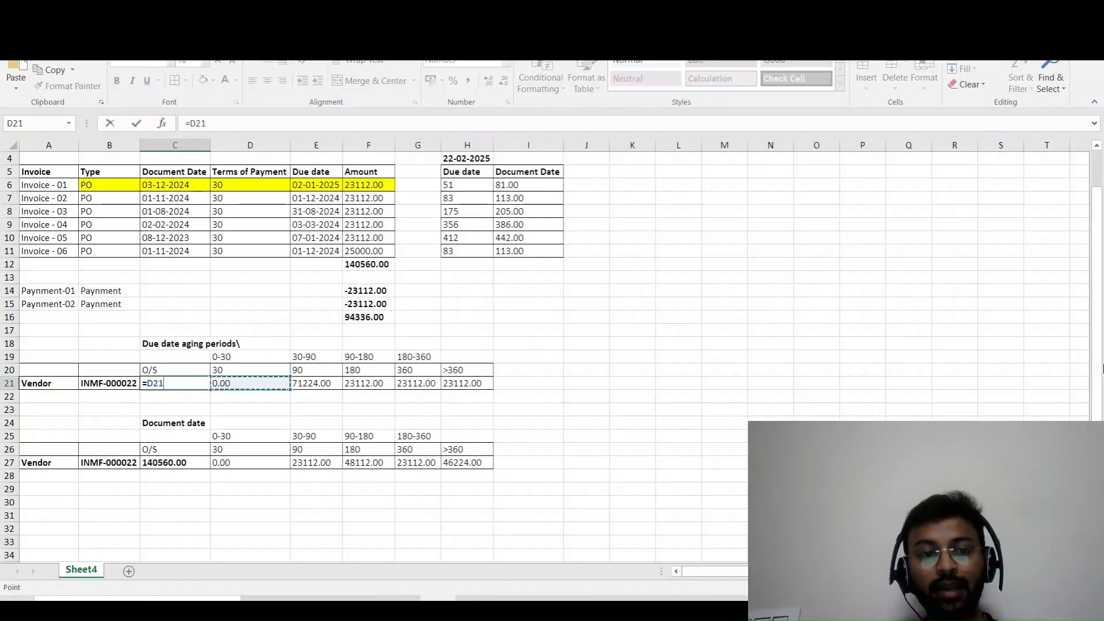
{"action": "key", "text": "Up"}
{"action": "key", "text": "Up"}
{"action": "key", "text": "Up"}
{"action": "key", "text": "Up"}
{"action": "key", "text": "Up"}
{"action": "key", "text": "Down"}
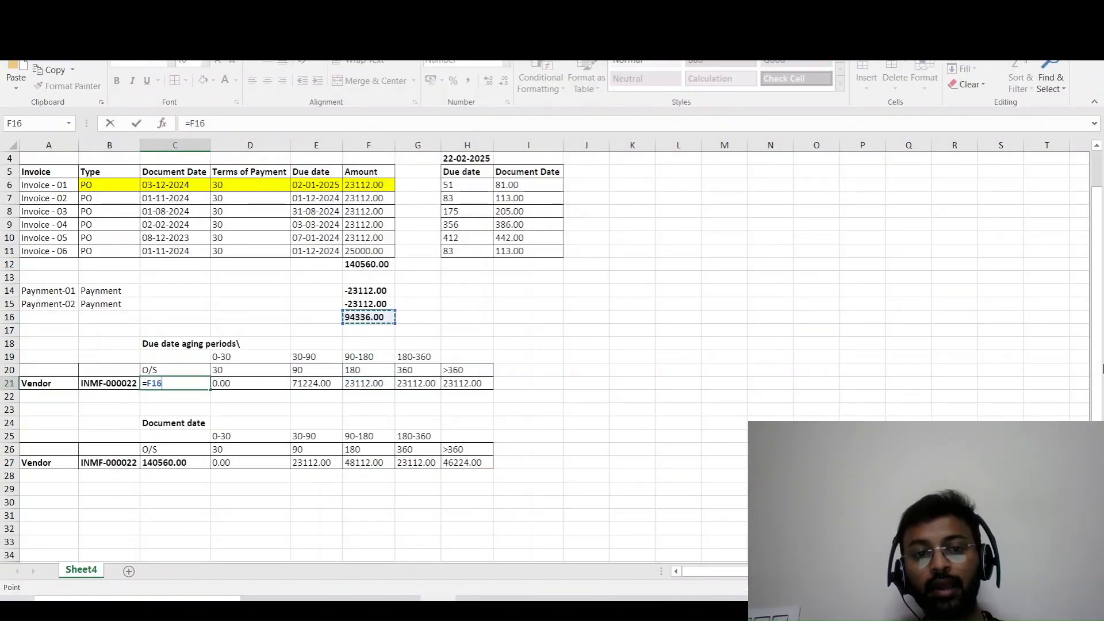
{"action": "key", "text": "Down"}
{"action": "key", "text": "Up"}
{"action": "key", "text": "Return"}
Compare the 30-90 bucket in E21 with the 90-day column of the vendor ageing report for Tata Motors.
{"action": "key", "text": "Right"}
{"action": "key", "text": "Right"}
{"action": "key", "text": "Up"}
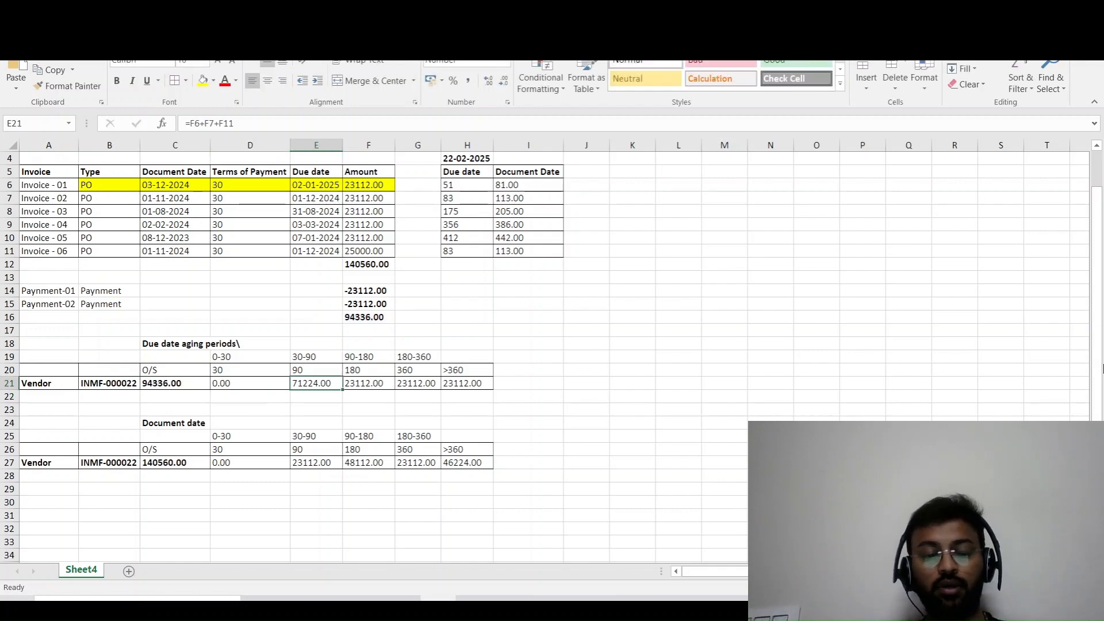
{"action": "key", "text": "alt+Tab"}
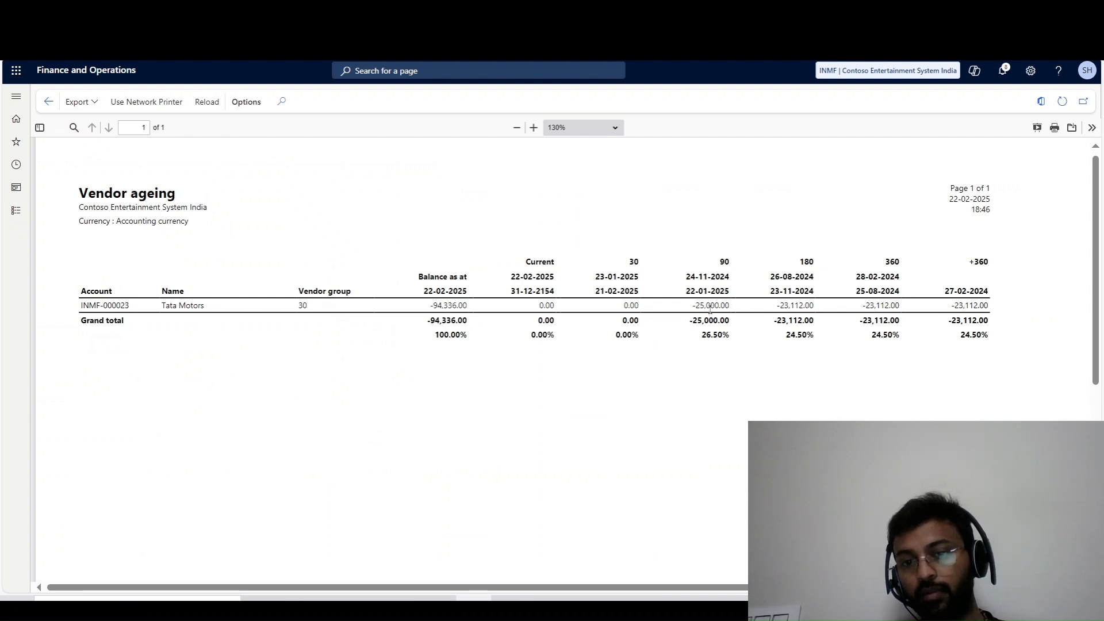
{"action": "left_click_drag", "start_coordinate": [693, 306], "coordinate": [748, 308]}
{"action": "left_click", "coordinate": [722, 314]}
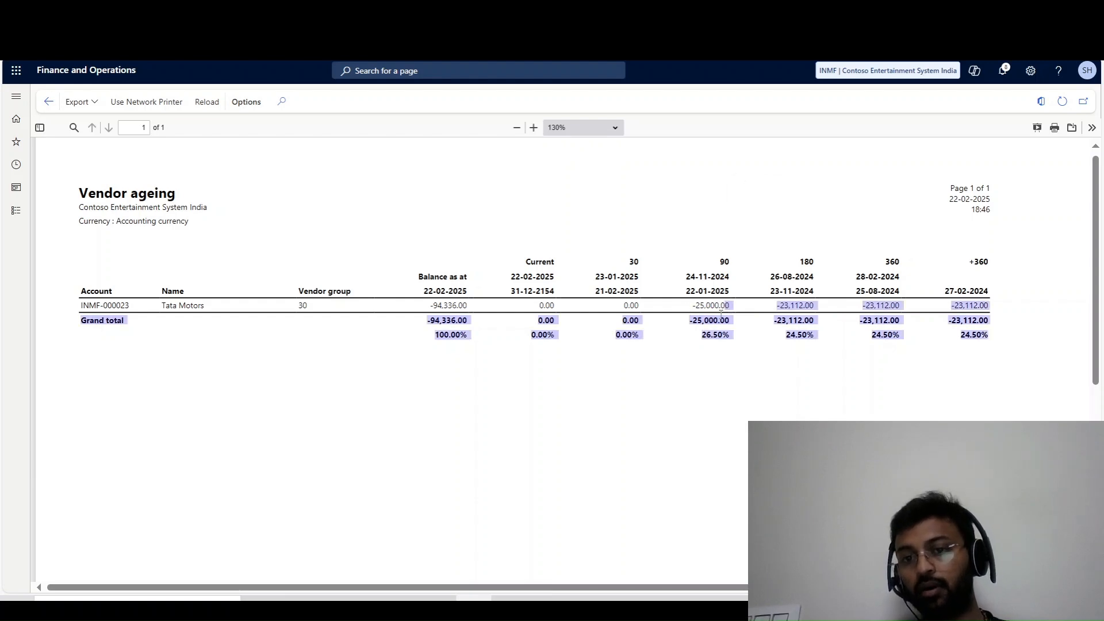
{"action": "left_click", "coordinate": [764, 307]}
{"action": "key", "text": "alt+Tab"}
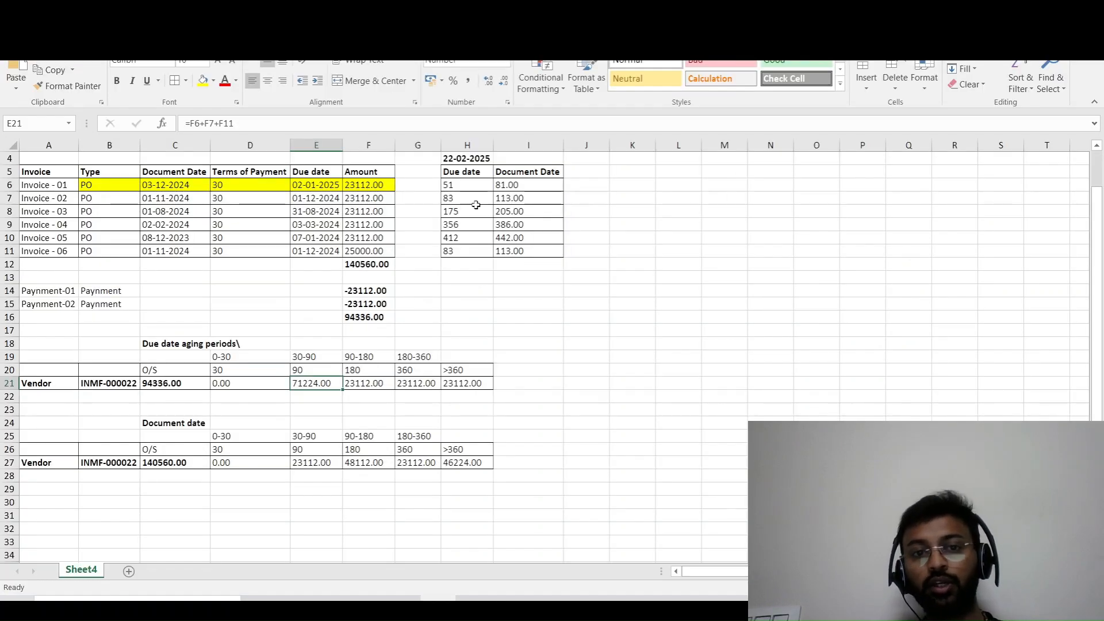
Set the amounts of Invoice - 01 in F6 and Invoice - 02 in F7 to 0.
{"action": "left_click", "coordinate": [324, 330]}
{"action": "left_click", "coordinate": [380, 187]}
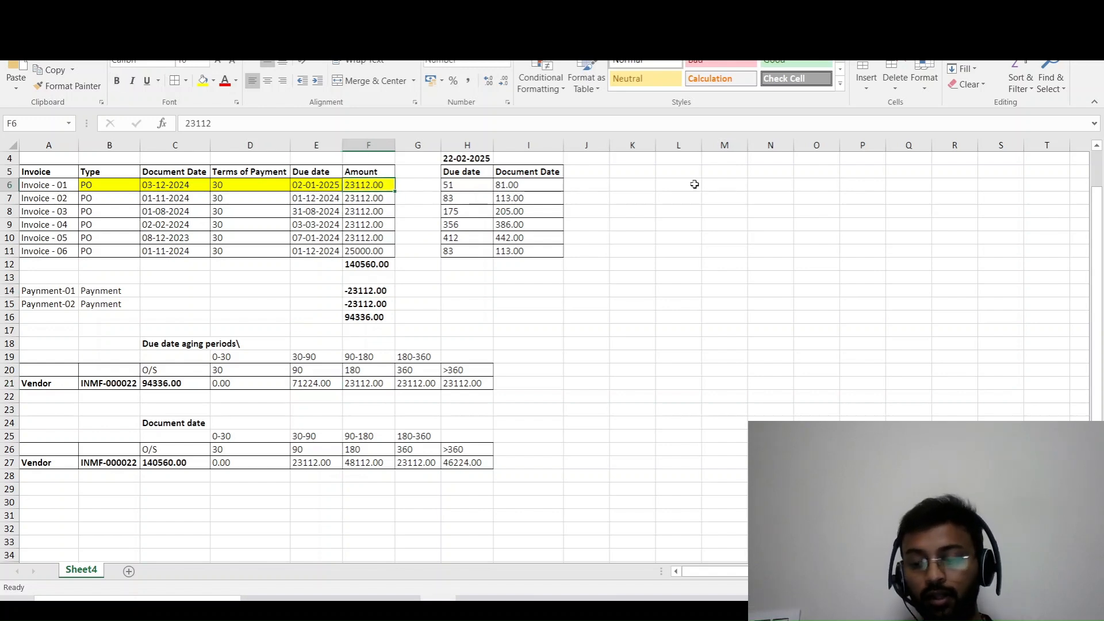
{"action": "type", "text": "0"}
{"action": "key", "text": "Return"}
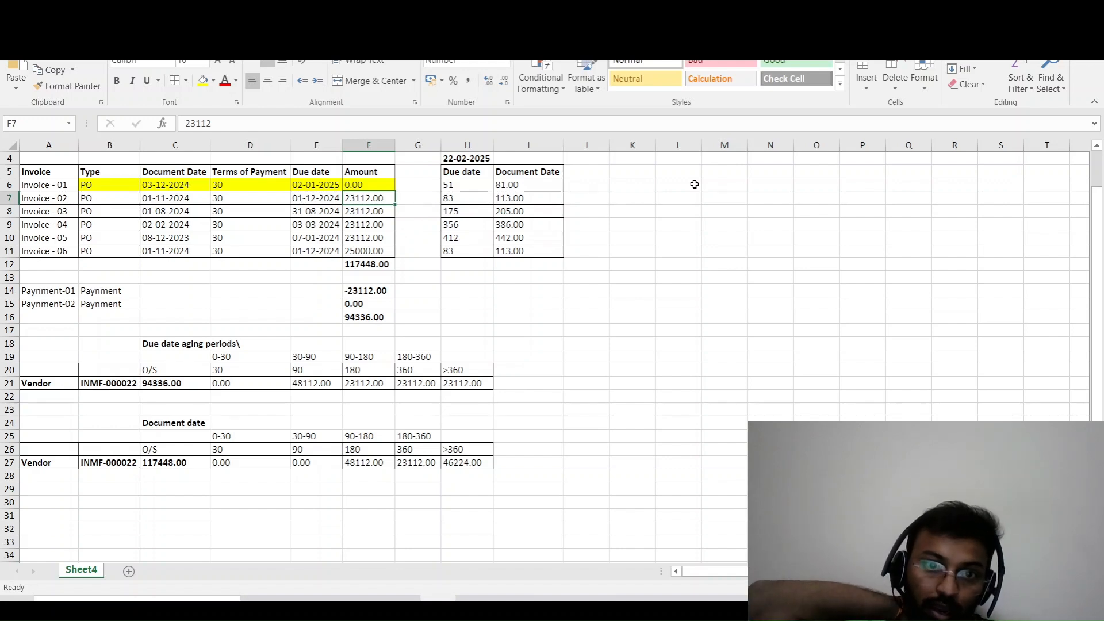
{"action": "key", "text": "Up"}
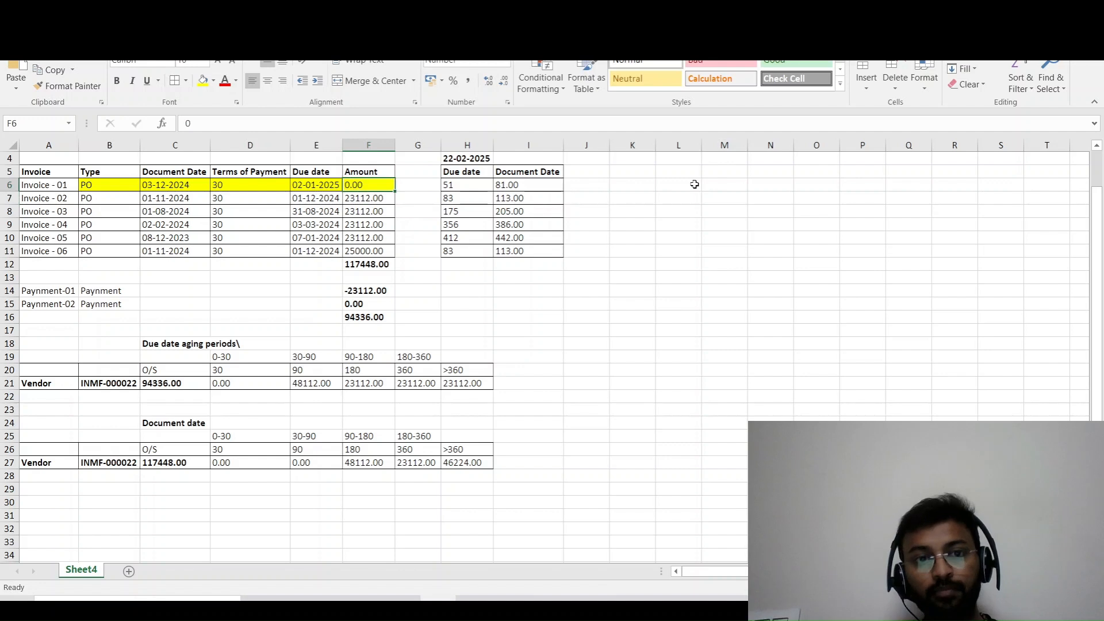
{"action": "key", "text": "Down"}
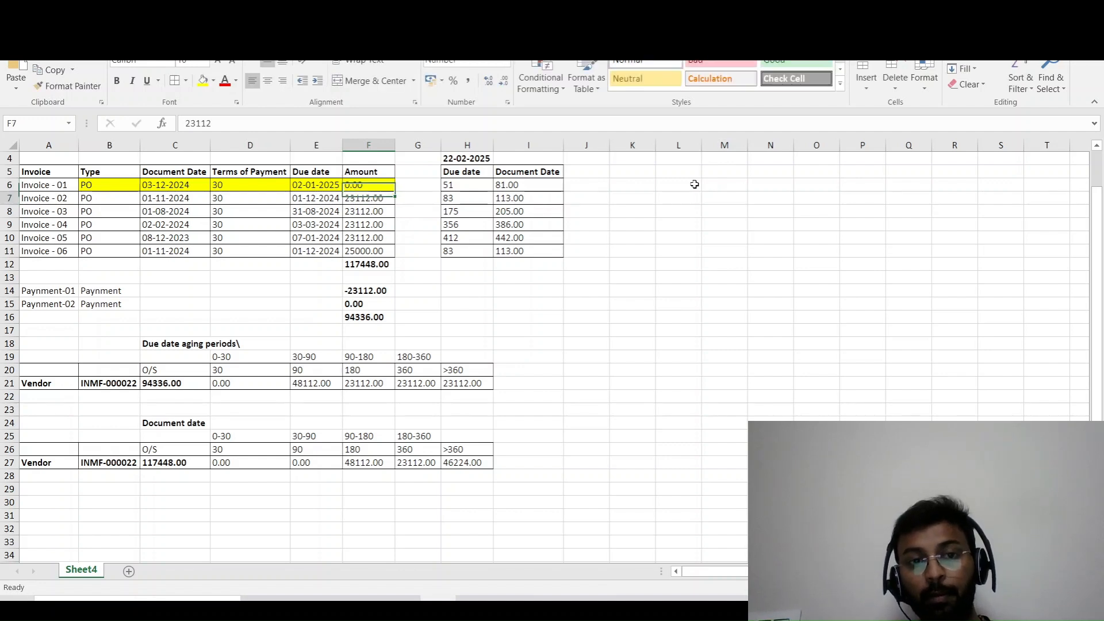
{"action": "type", "text": "0"}
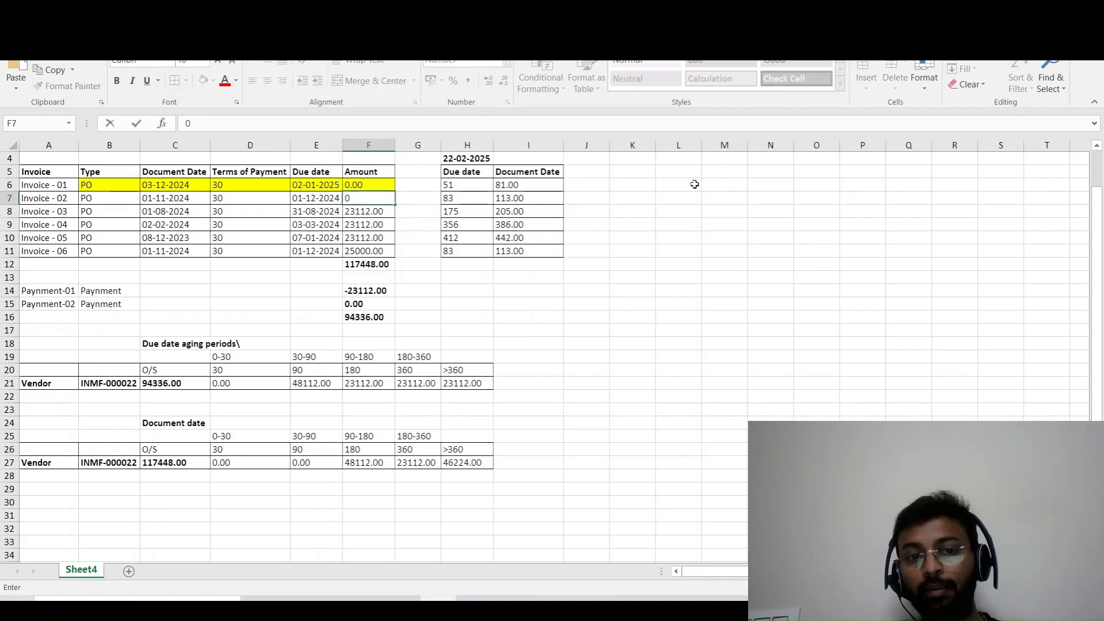
{"action": "key", "text": "Return"}
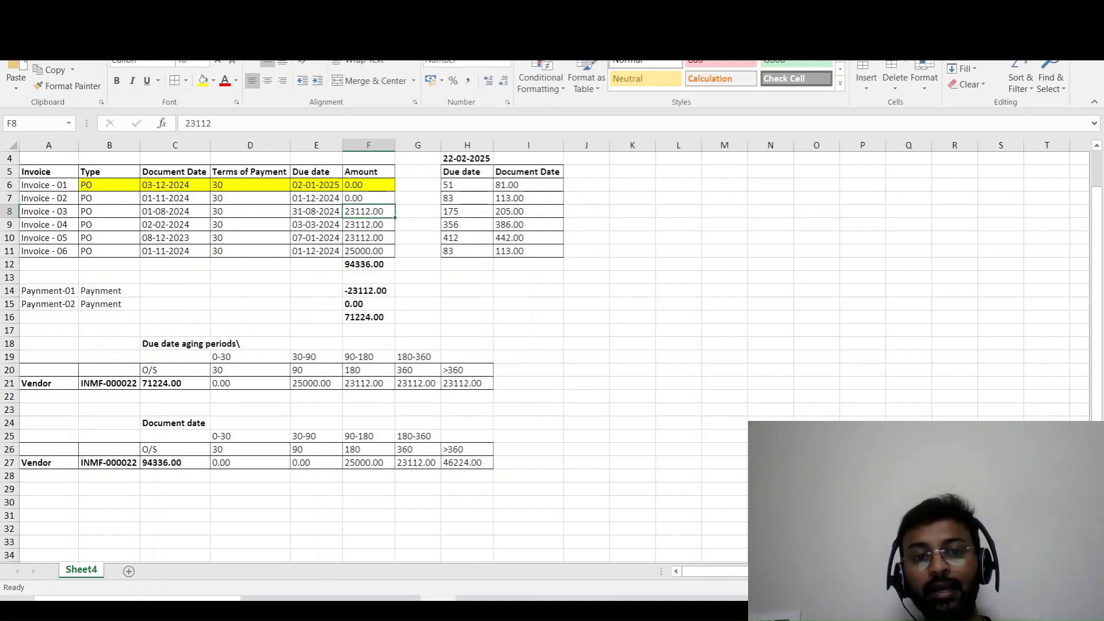
Replace the Paynment-02 formula in F15 with the fixed amount -23112.
{"action": "left_click", "coordinate": [369, 303]}
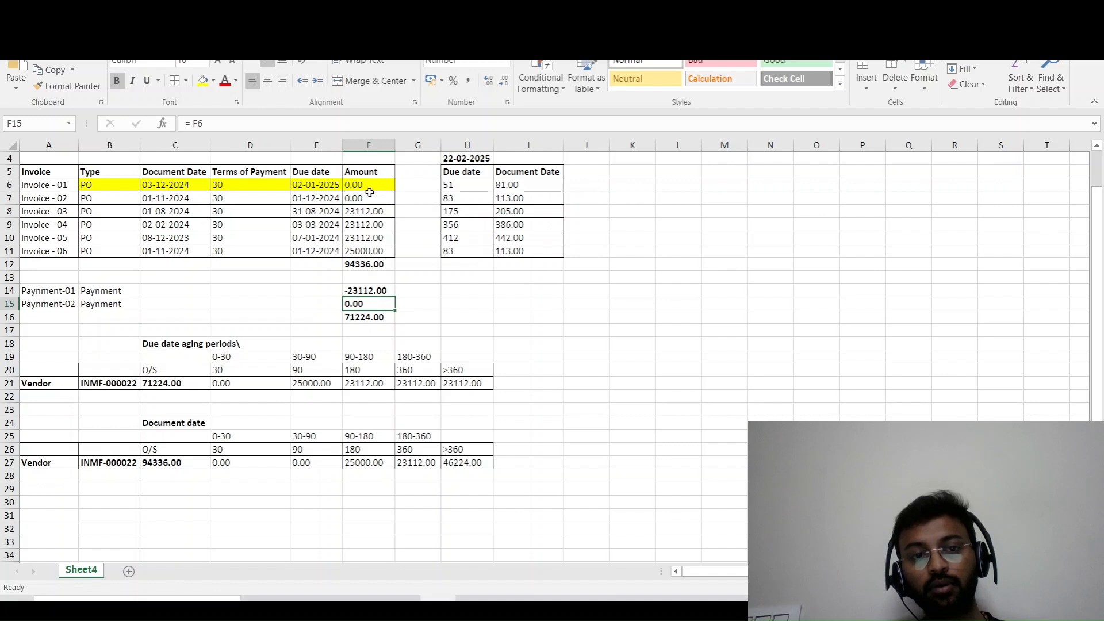
{"action": "key", "text": "F2"}
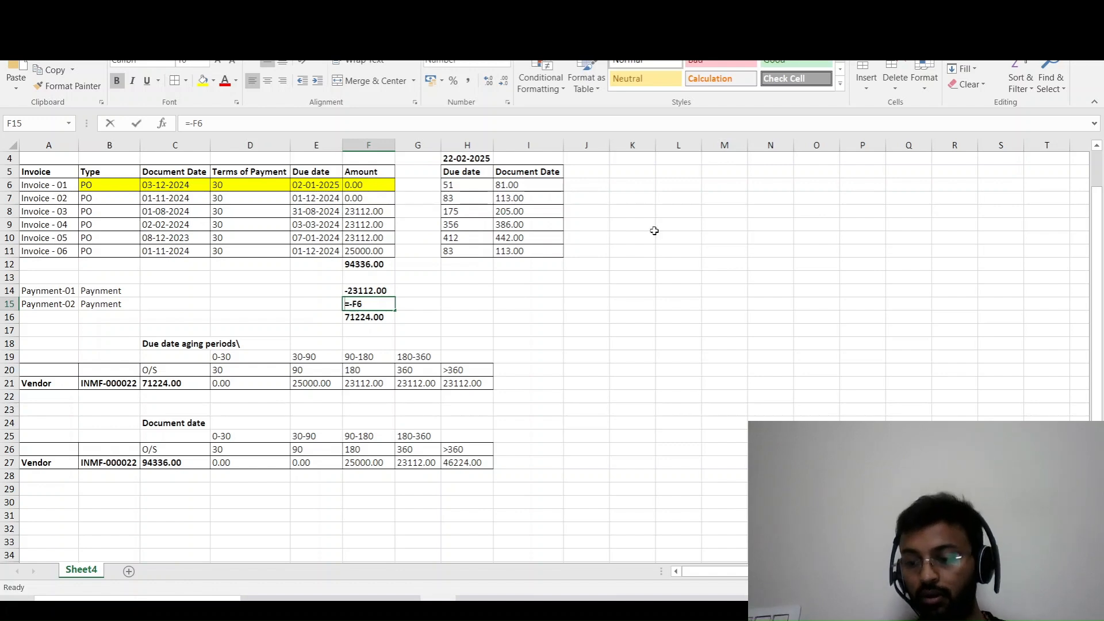
{"action": "type", "text": "-23112"}
{"action": "key", "text": "ctrl+Return"}
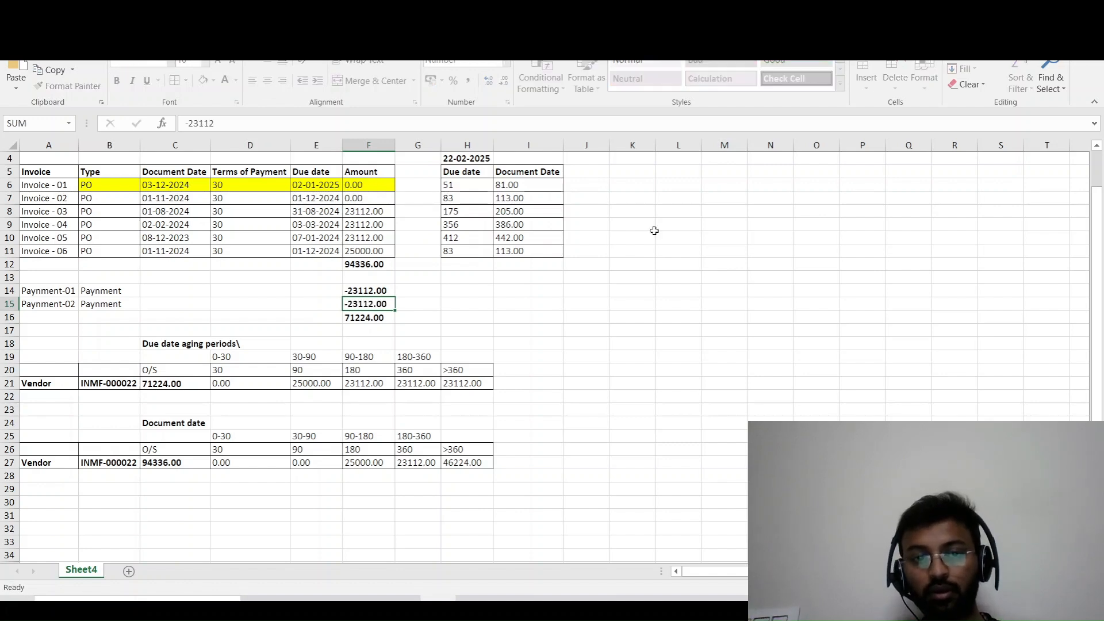
{"action": "key", "text": "Down"}
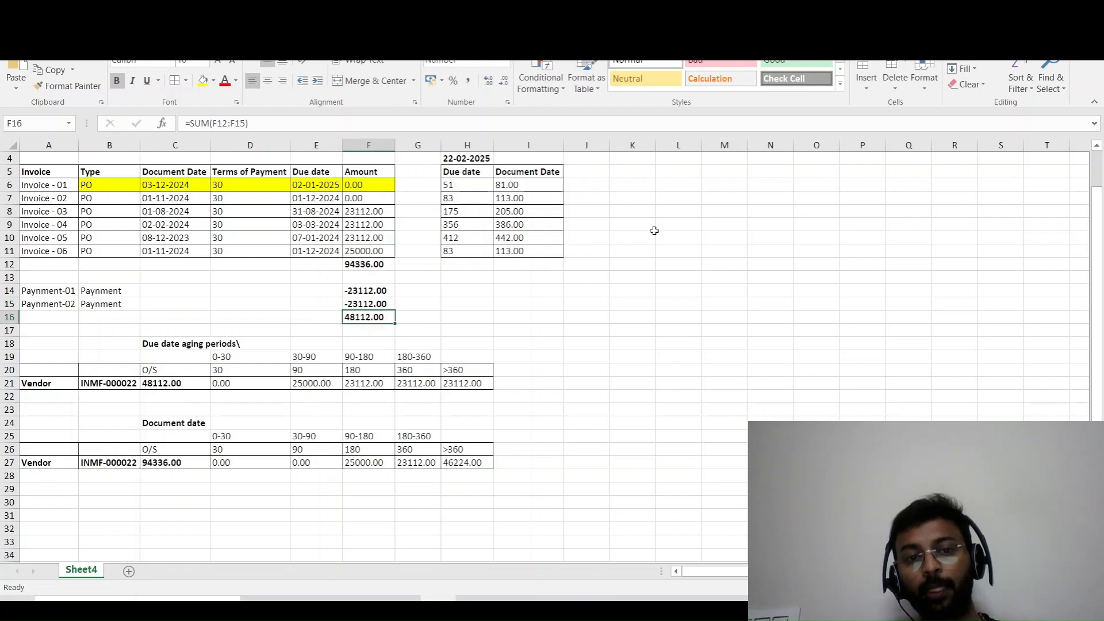
{"action": "key", "text": "Up"}
{"action": "key", "text": "Up"}
{"action": "key", "text": "Up"}
{"action": "key", "text": "Down"}
{"action": "key", "text": "Down"}
{"action": "key", "text": "Down"}
{"action": "key", "text": "Down"}
{"action": "key", "text": "Down"}
{"action": "key", "text": "Down"}
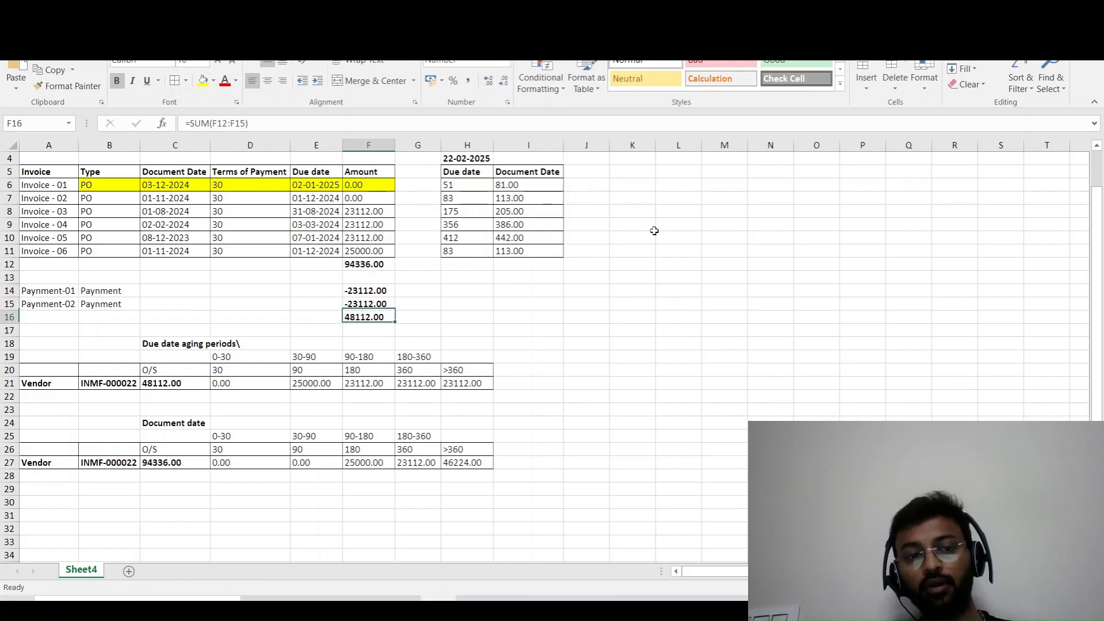
{"action": "key", "text": "Left"}
{"action": "key", "text": "Left"}
{"action": "key", "text": "Left"}
{"action": "key", "text": "Right"}
{"action": "key", "text": "Right"}
{"action": "key", "text": "Right"}
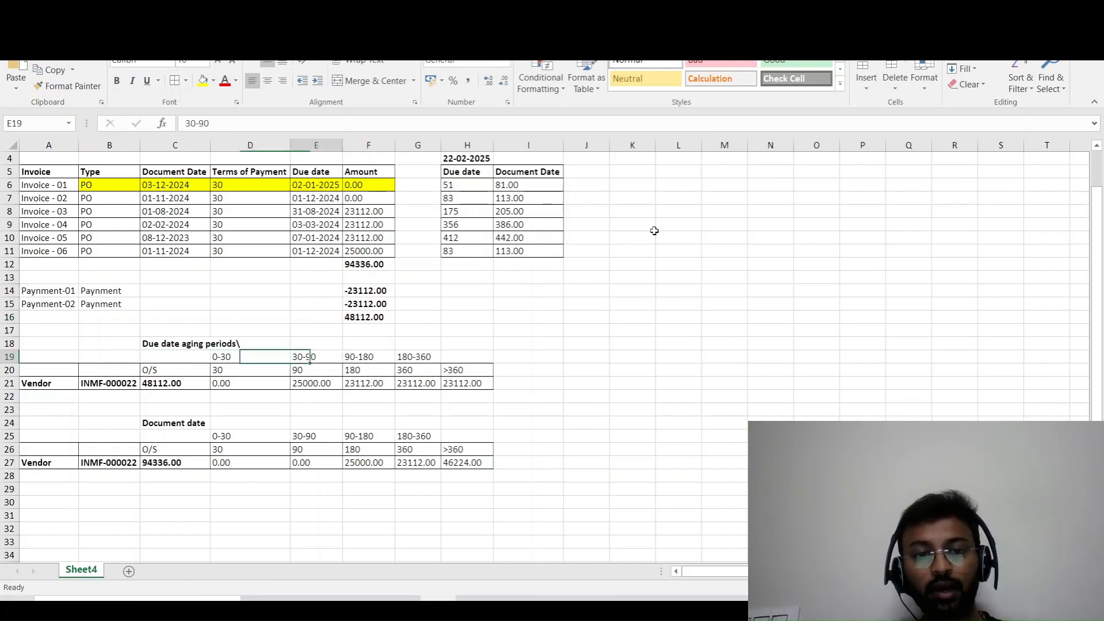
Clear the total in F16 below the payment lines.
{"action": "key", "text": "Up"}
{"action": "key", "text": "Up"}
{"action": "key", "text": "Up"}
{"action": "key", "text": "BackSpace"}
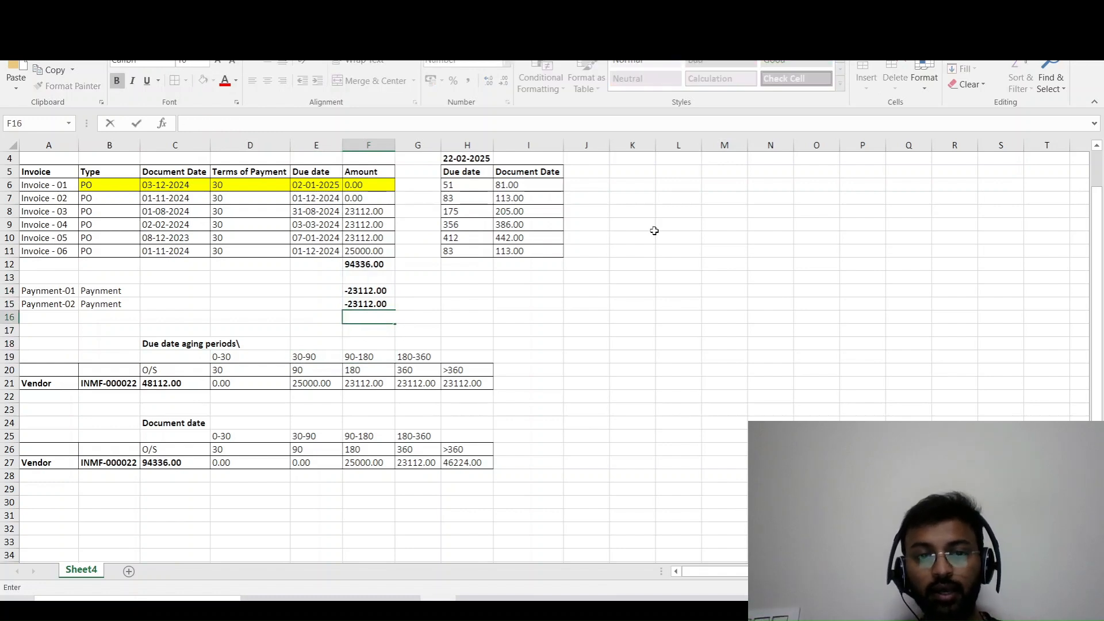
{"action": "key", "text": "Return"}
Set the due date O/S cell C21 to reference the invoice total in F12 and recheck it against the ageing report.
{"action": "key", "text": "Left"}
{"action": "key", "text": "Left"}
{"action": "key", "text": "Left"}
{"action": "key", "text": "Down"}
{"action": "key", "text": "Down"}
{"action": "key", "text": "Down"}
{"action": "key", "text": "Down"}
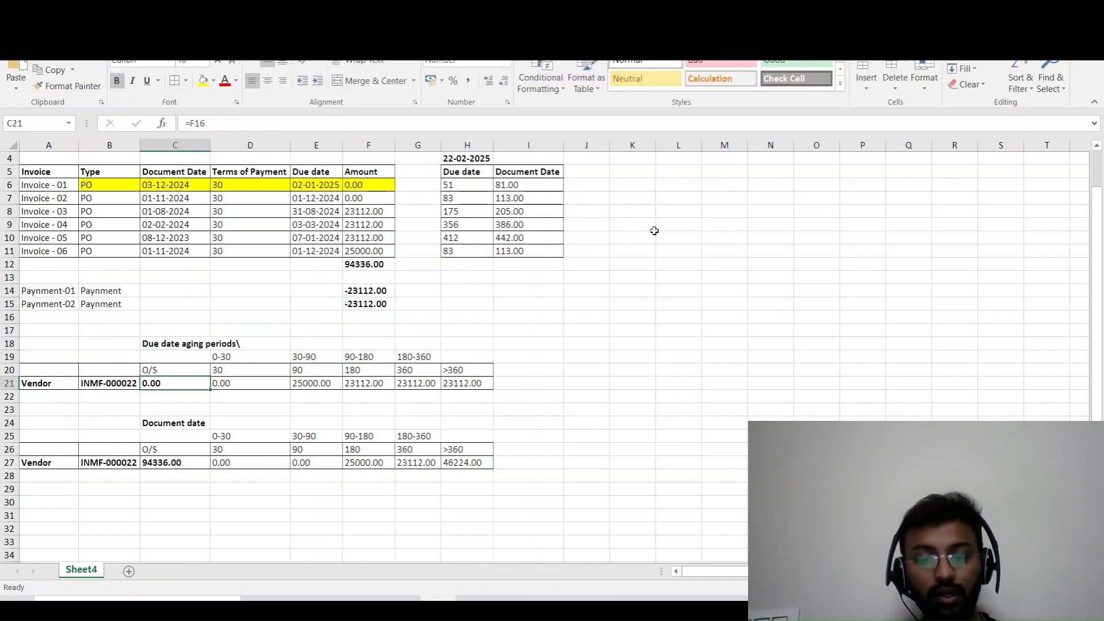
{"action": "type", "text": "="}
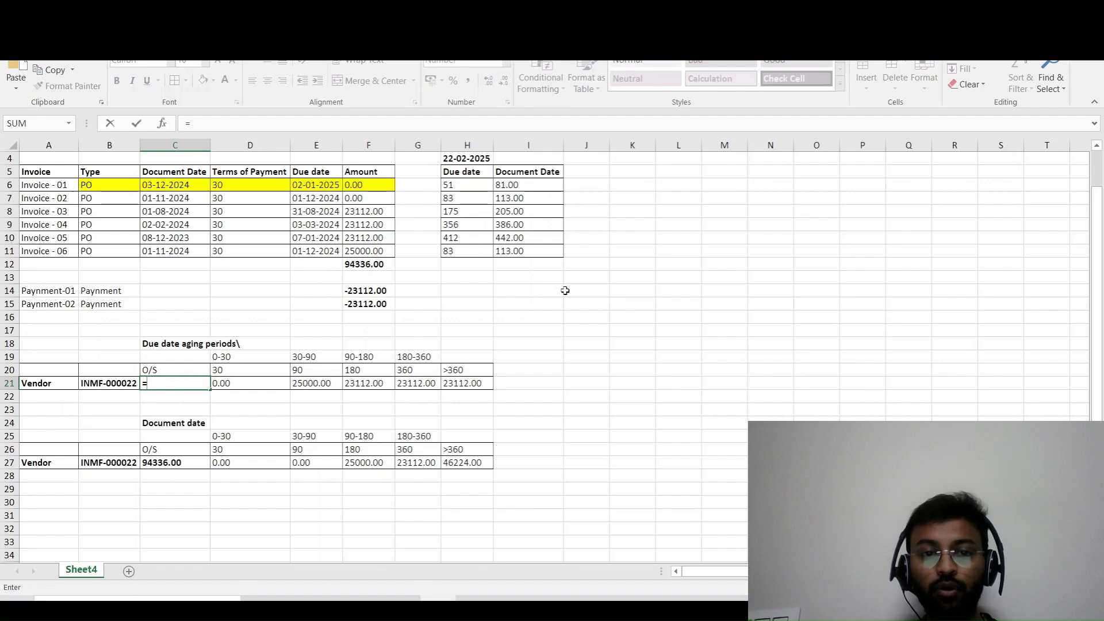
{"action": "left_click", "coordinate": [367, 264]}
{"action": "key", "text": "Return"}
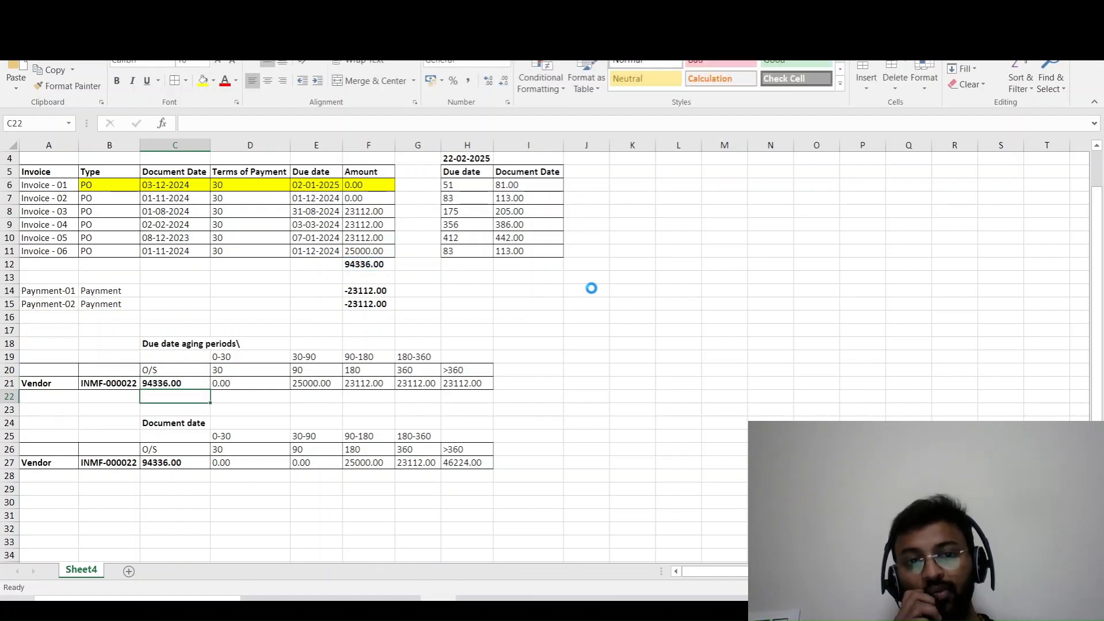
{"action": "key", "text": "alt+Tab"}
{"action": "key", "text": "alt+Tab"}
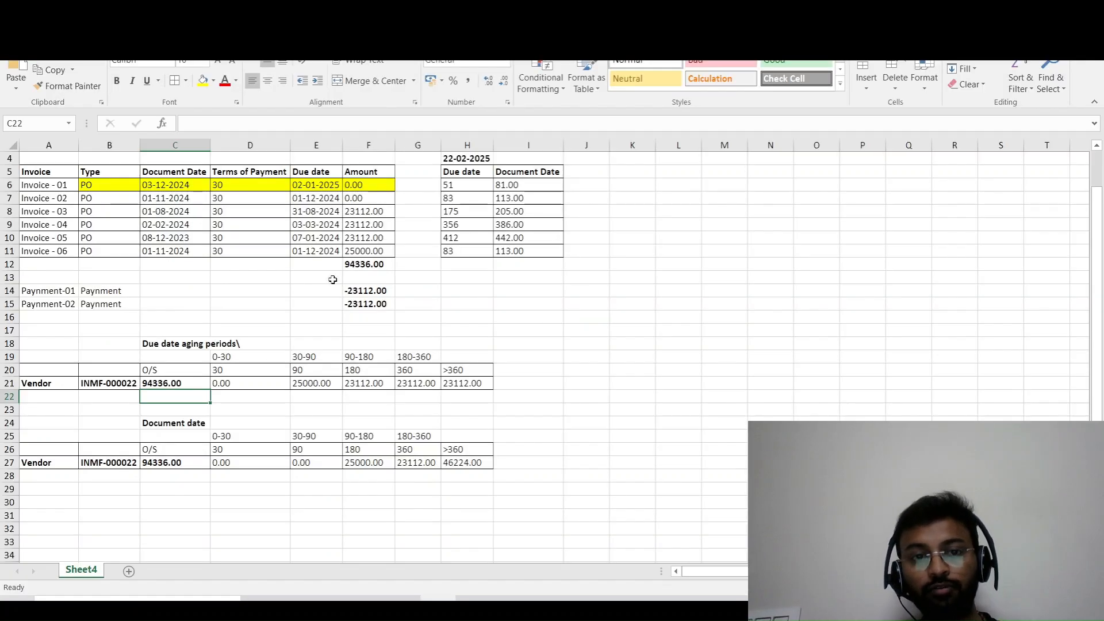
Check the 30-90 bucket formula in E21 and compare the due date buckets F21:H21 with the vendor ageing report.
{"action": "left_click", "coordinate": [305, 384]}
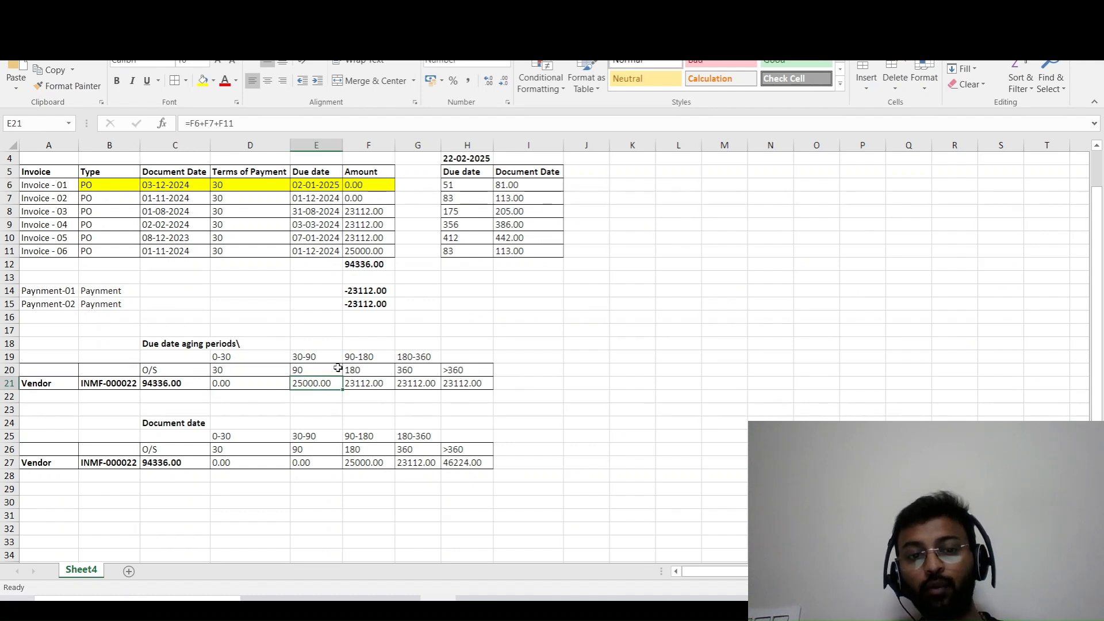
{"action": "key", "text": "F2"}
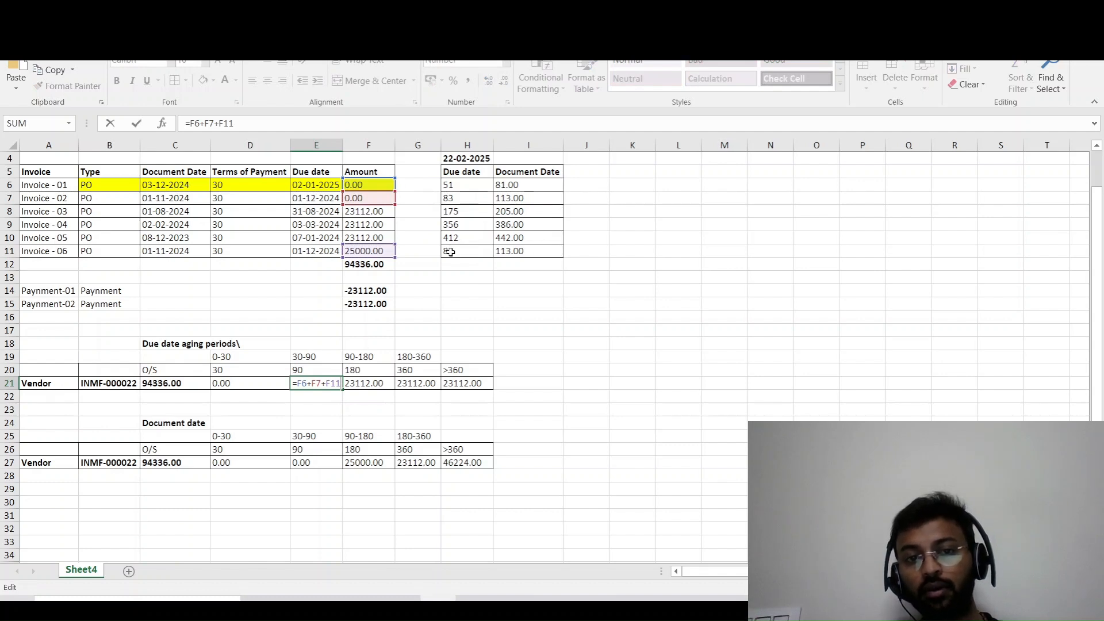
{"action": "key", "text": "Tab"}
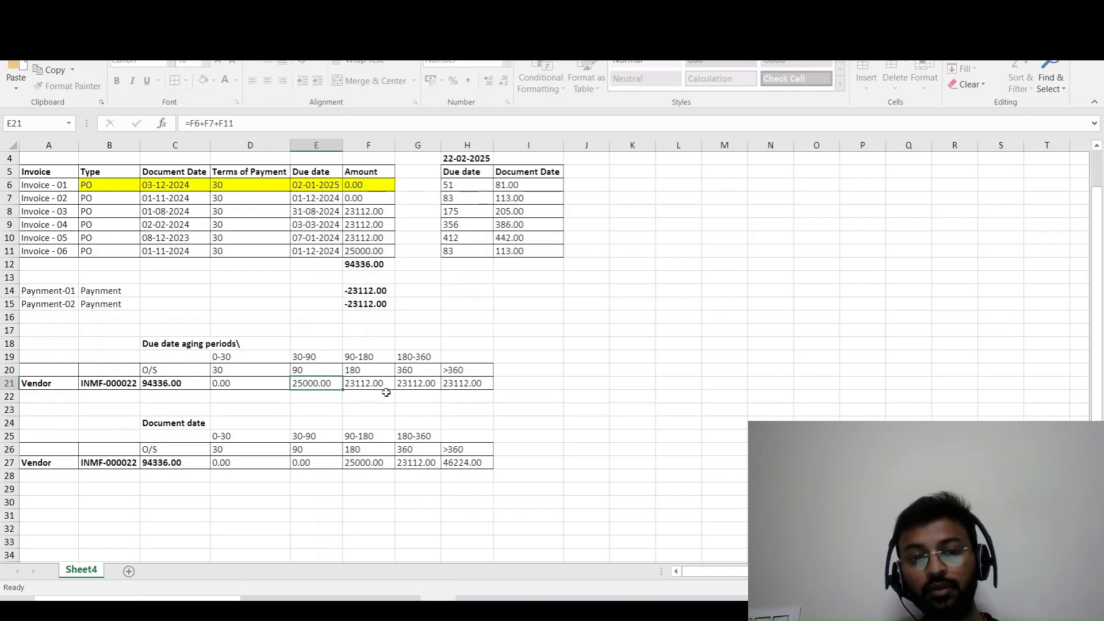
{"action": "left_click", "coordinate": [470, 381], "text": "shift"}
{"action": "key", "text": "alt+Tab"}
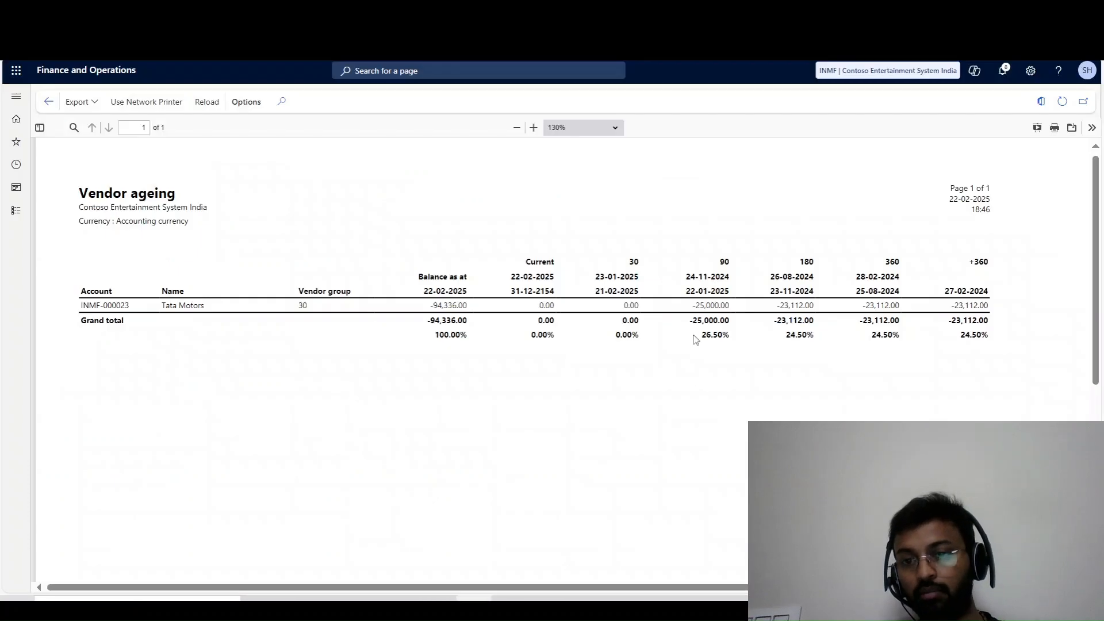
{"action": "key", "text": "alt+Tab"}
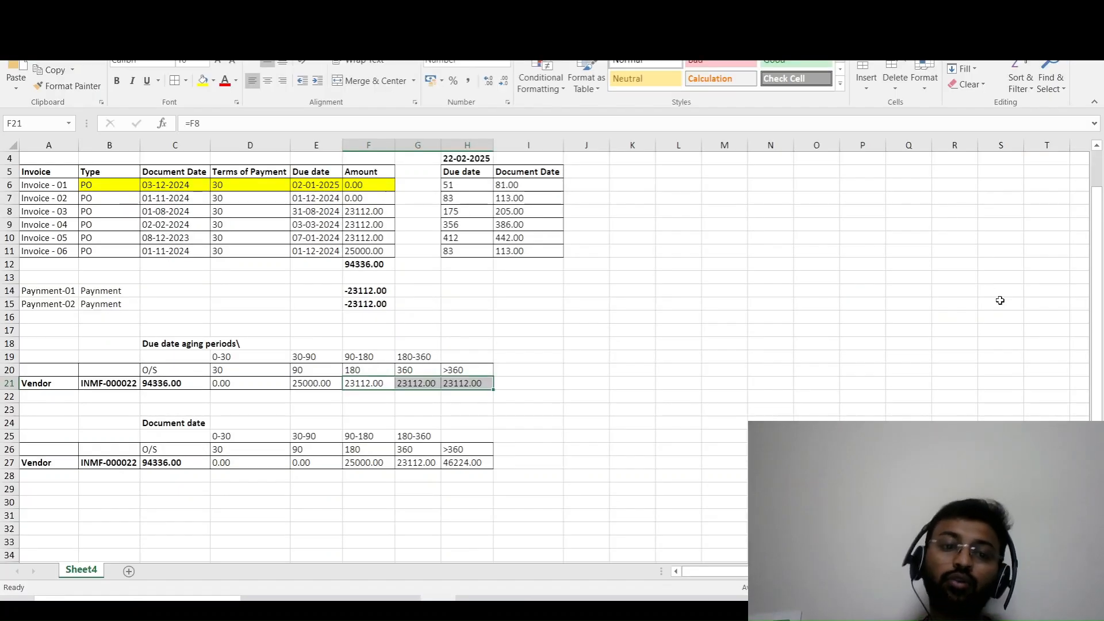
Switch to Finance and Operations and rerun the vendor ageing report by due date with Details set to Yes.
{"action": "key", "text": "alt+Tab"}
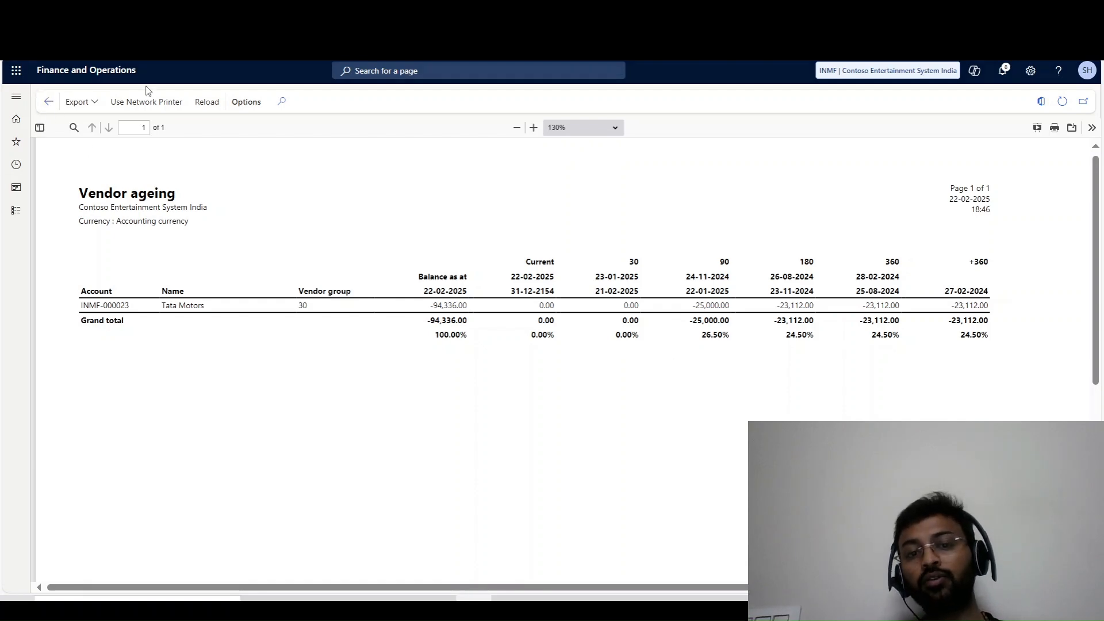
{"action": "left_click", "coordinate": [48, 101]}
{"action": "left_click", "coordinate": [16, 210]}
{"action": "left_click", "coordinate": [62, 234]}
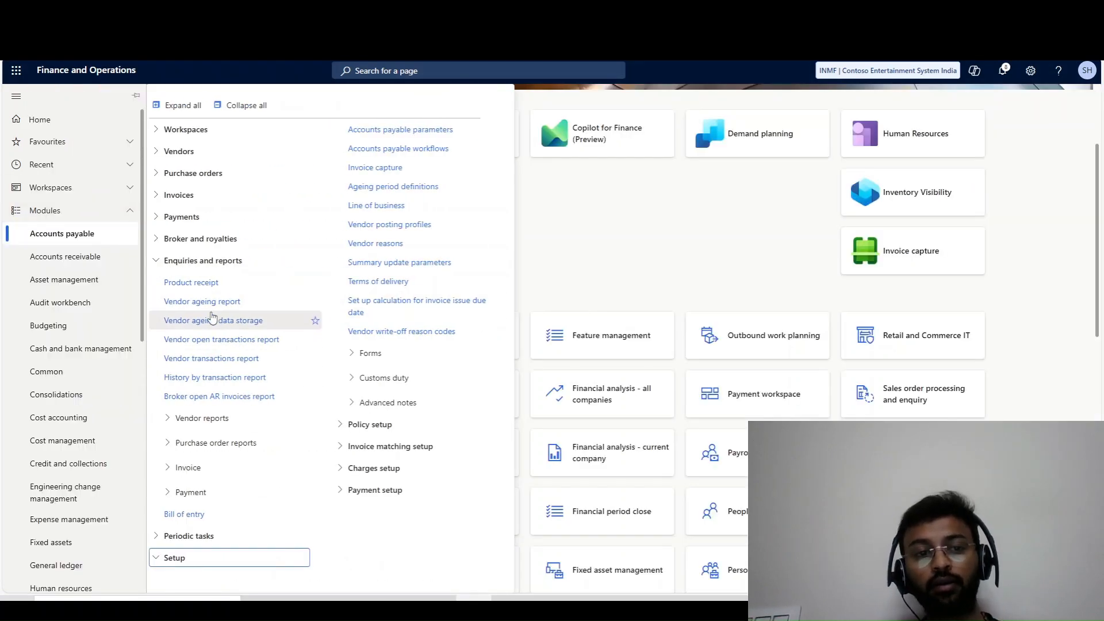
{"action": "left_click", "coordinate": [662, 305]}
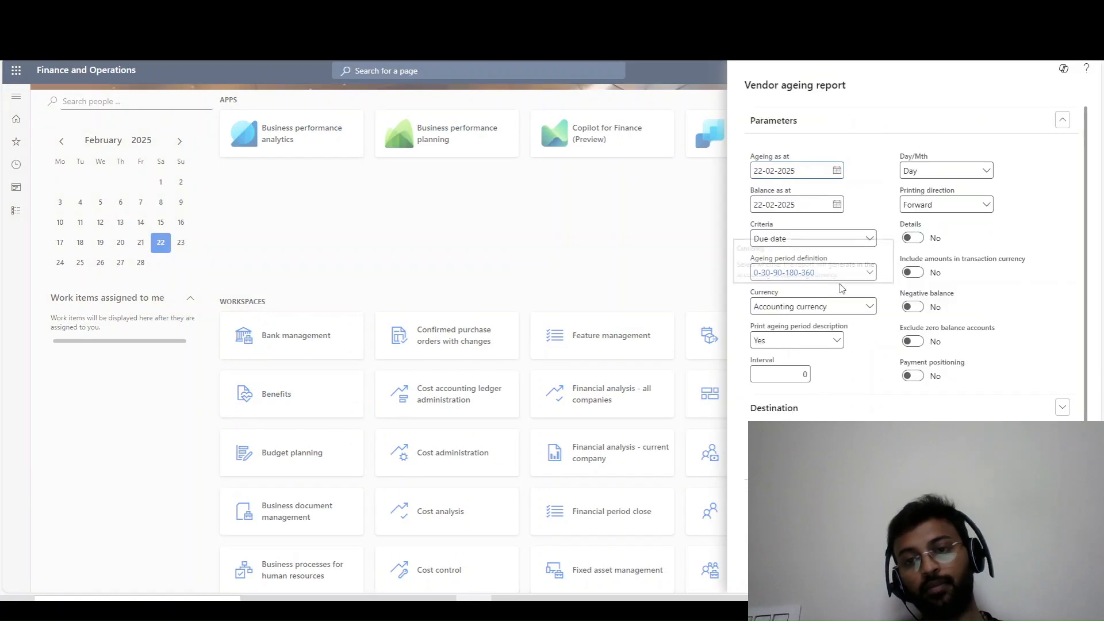
{"action": "left_click", "coordinate": [913, 238]}
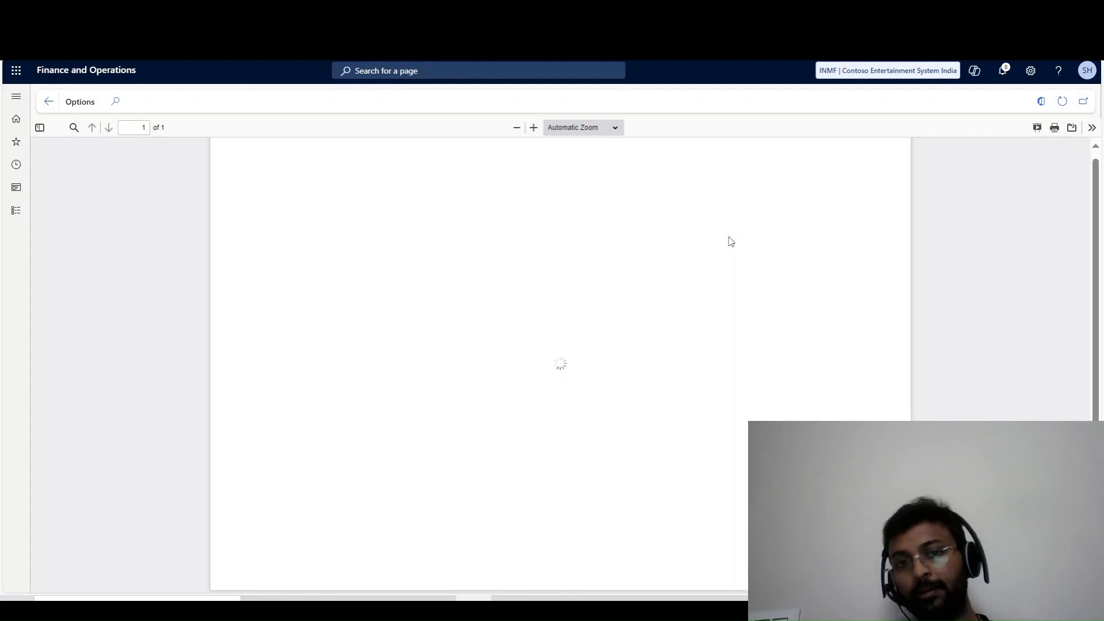
Examine the payment line, subtotal and grand total in the 90-day column of the detailed vendor ageing report.
{"action": "left_click", "coordinate": [534, 127]}
{"action": "left_click", "coordinate": [534, 127]}
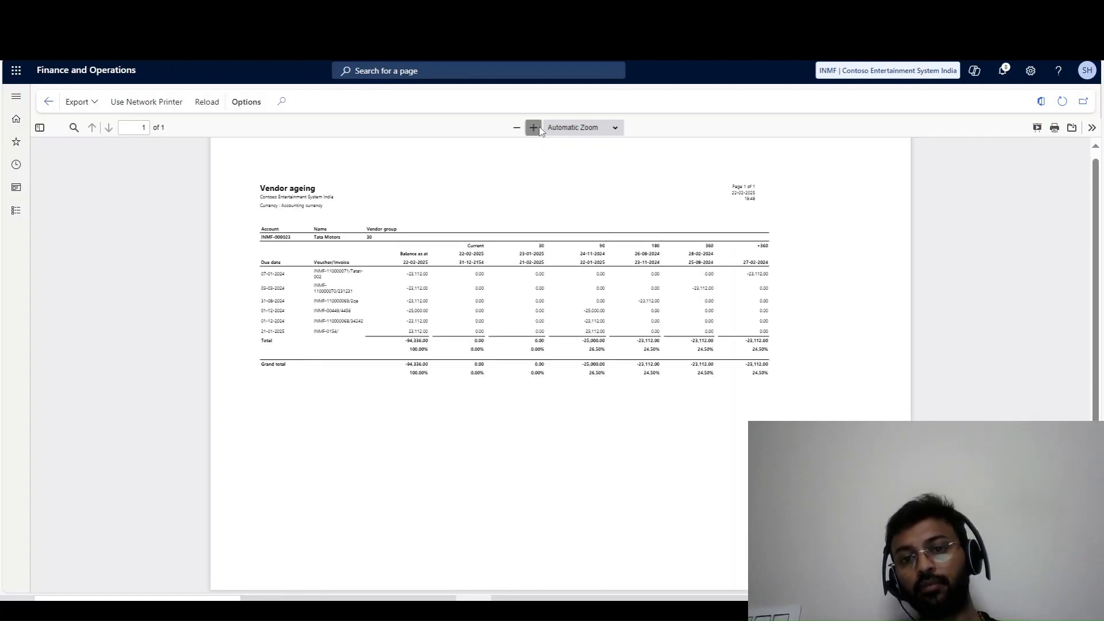
{"action": "left_click", "coordinate": [533, 127]}
{"action": "left_click", "coordinate": [534, 127]}
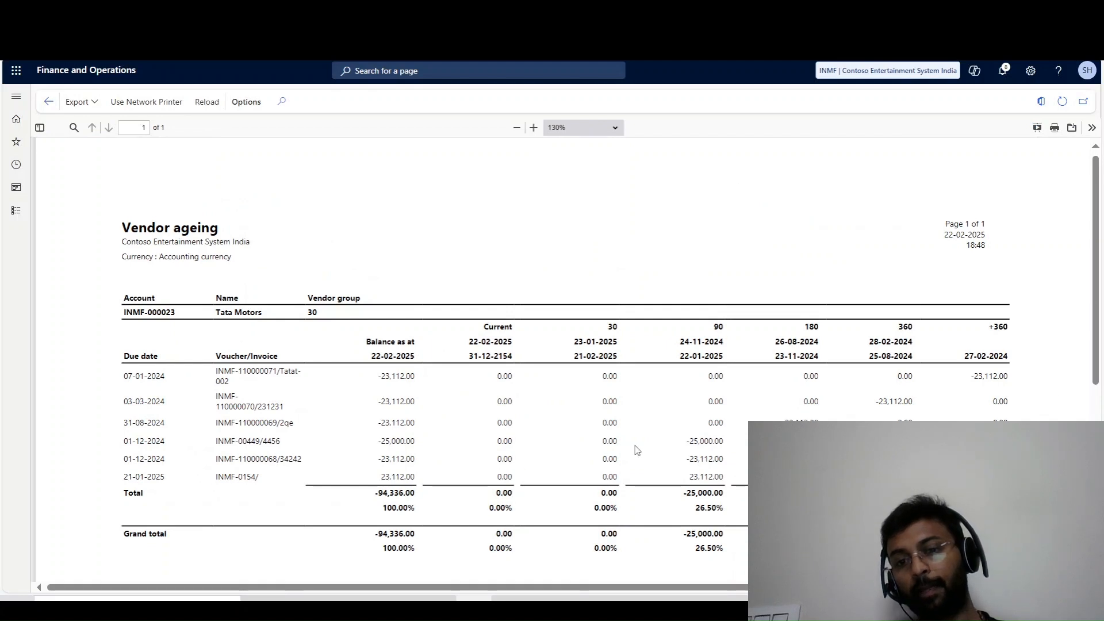
{"action": "scroll", "coordinate": [521, 477], "scroll_direction": "down", "scroll_amount": 1}
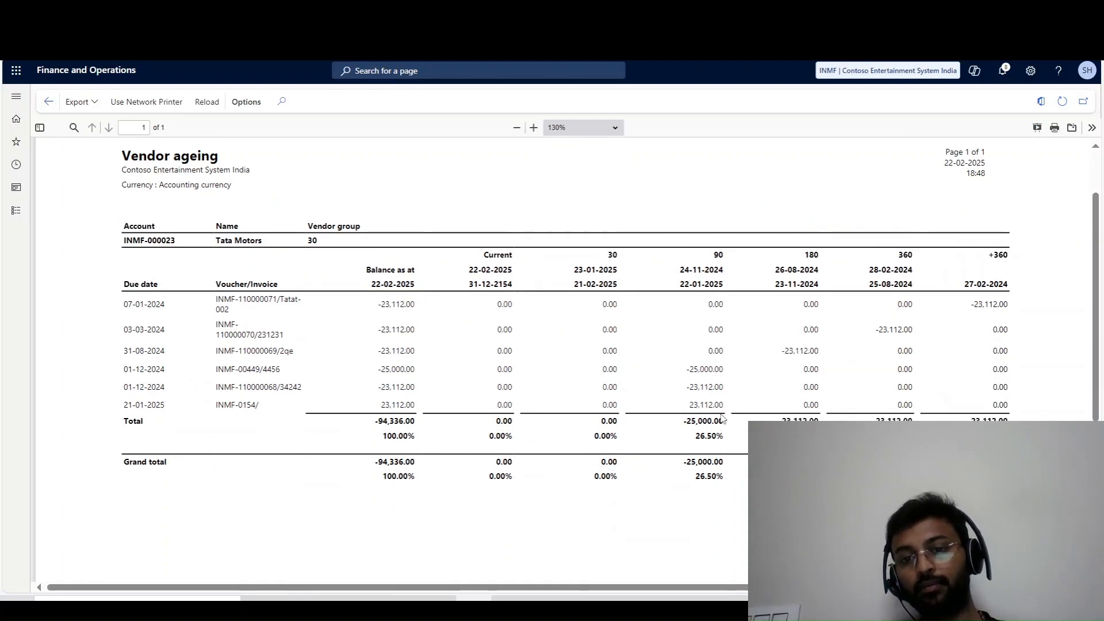
{"action": "mouse_move", "coordinate": [688, 388]}
{"action": "left_mouse_down"}
{"action": "mouse_move", "coordinate": [732, 430]}
{"action": "mouse_move", "coordinate": [726, 391]}
{"action": "mouse_move", "coordinate": [689, 388]}
{"action": "mouse_move", "coordinate": [723, 407]}
{"action": "mouse_move", "coordinate": [686, 388]}
{"action": "left_mouse_up"}
{"action": "double_click", "coordinate": [706, 405]}
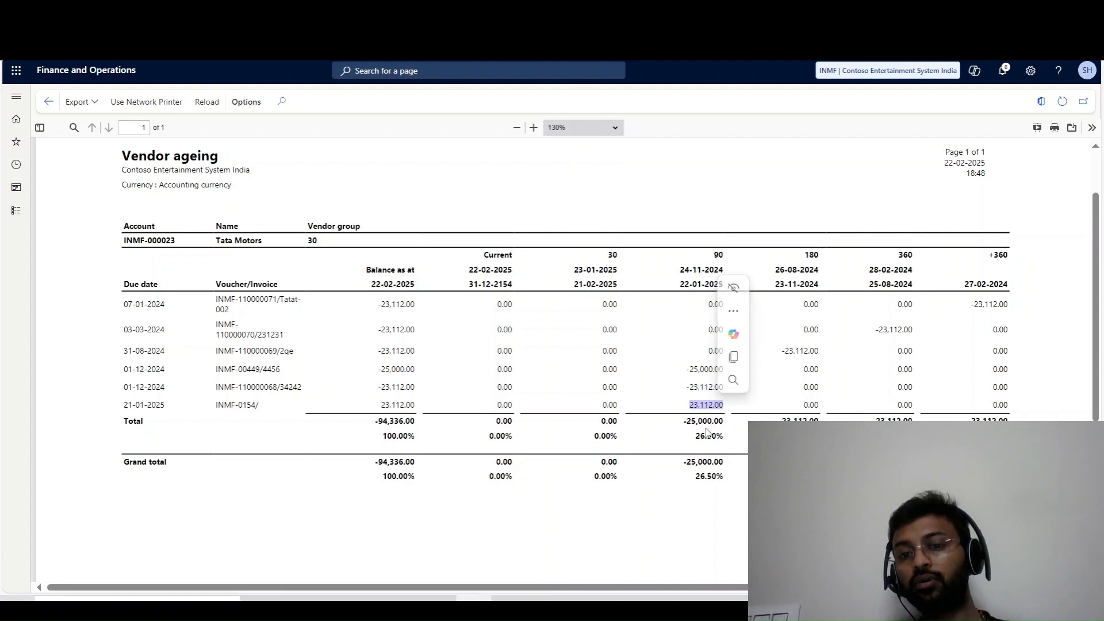
{"action": "double_click", "coordinate": [706, 423]}
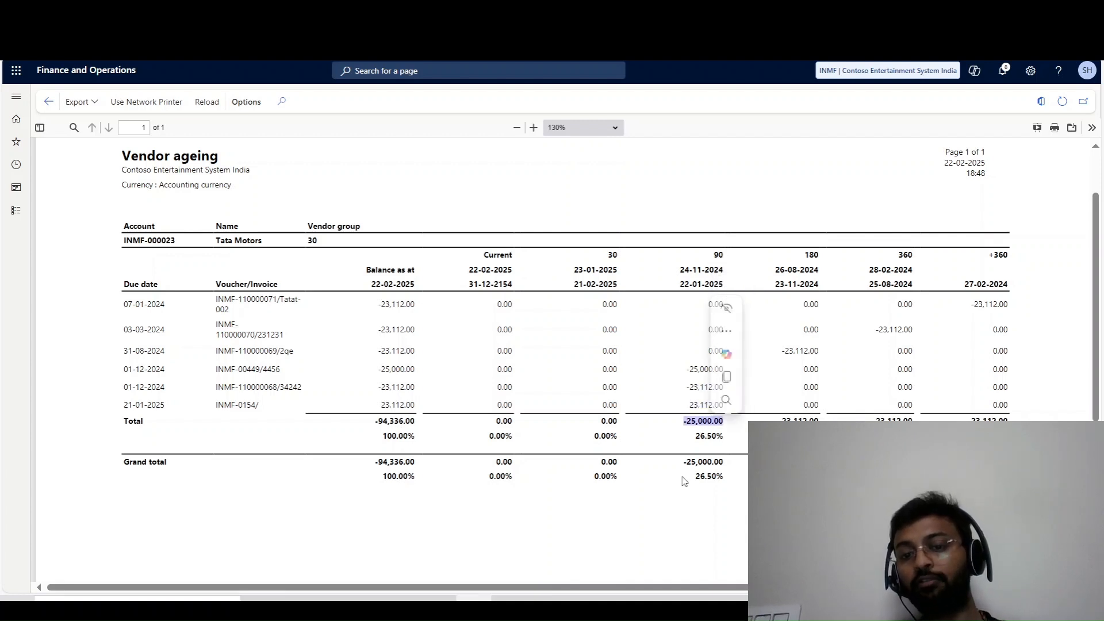
{"action": "left_click", "coordinate": [692, 458]}
{"action": "double_click", "coordinate": [692, 459]}
{"action": "left_click", "coordinate": [693, 458]}
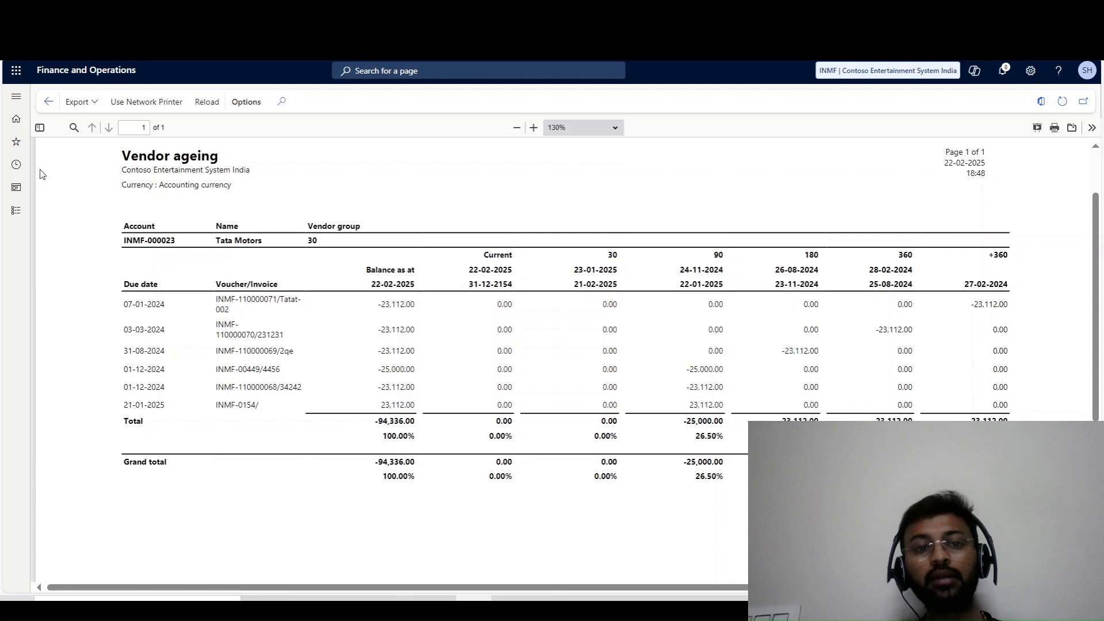
Rerun the detailed vendor ageing report with Negative balance set to Yes.
{"action": "left_click", "coordinate": [48, 102]}
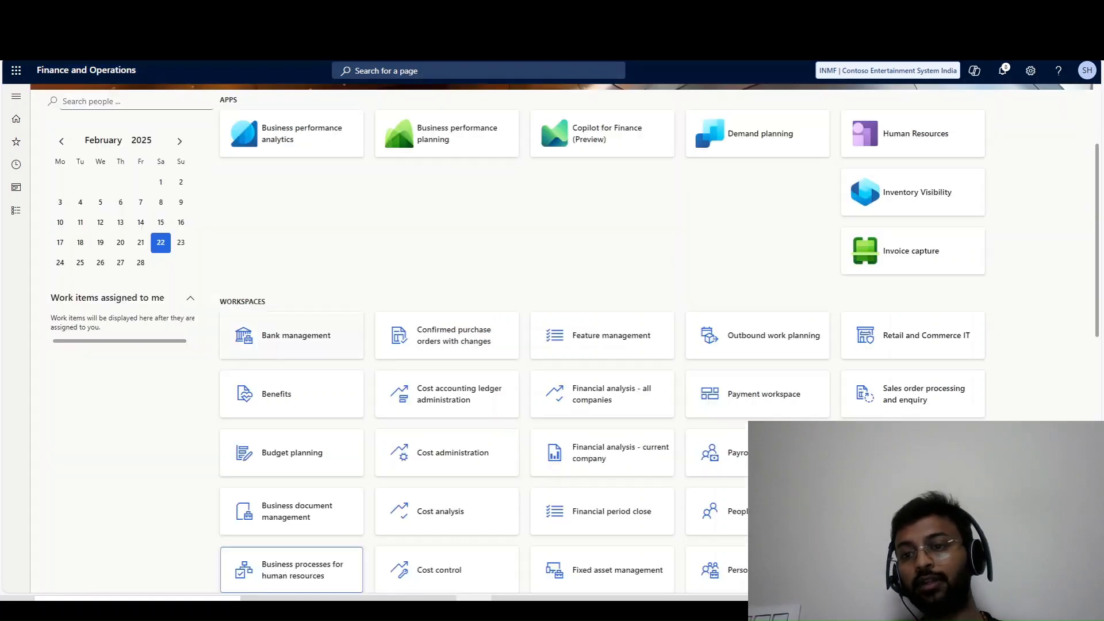
{"action": "left_click", "coordinate": [16, 211]}
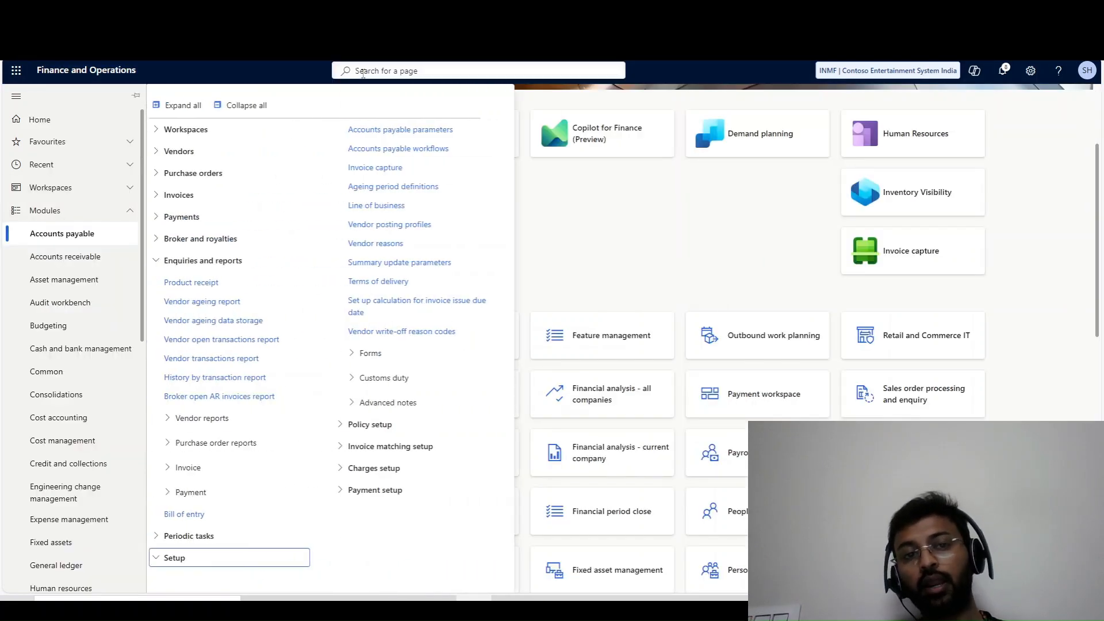
{"action": "left_click", "coordinate": [181, 303]}
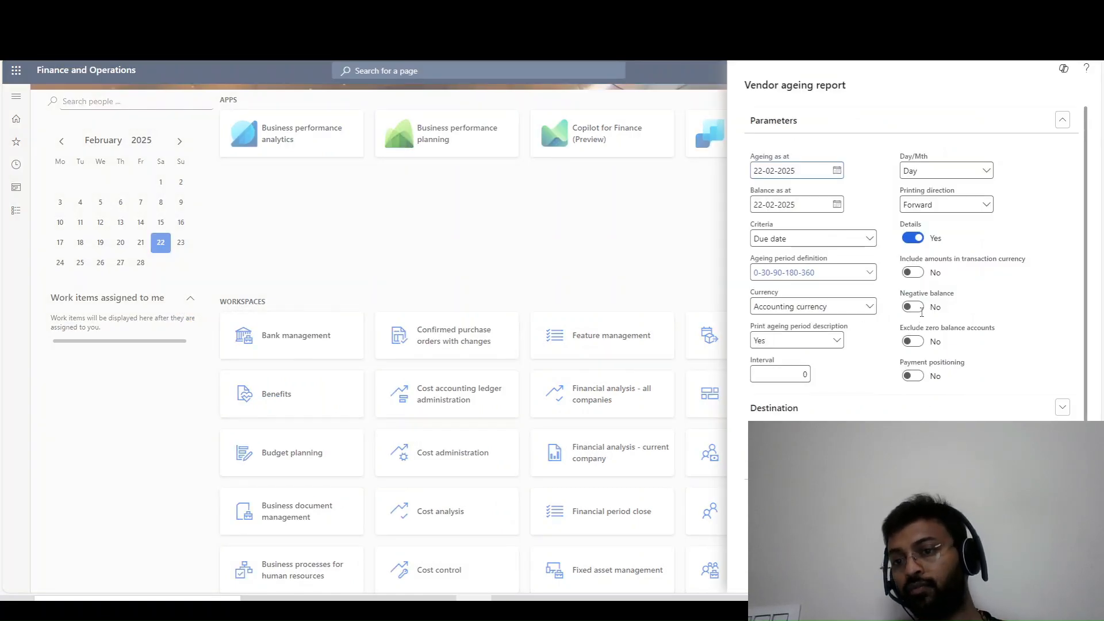
{"action": "left_click", "coordinate": [914, 306]}
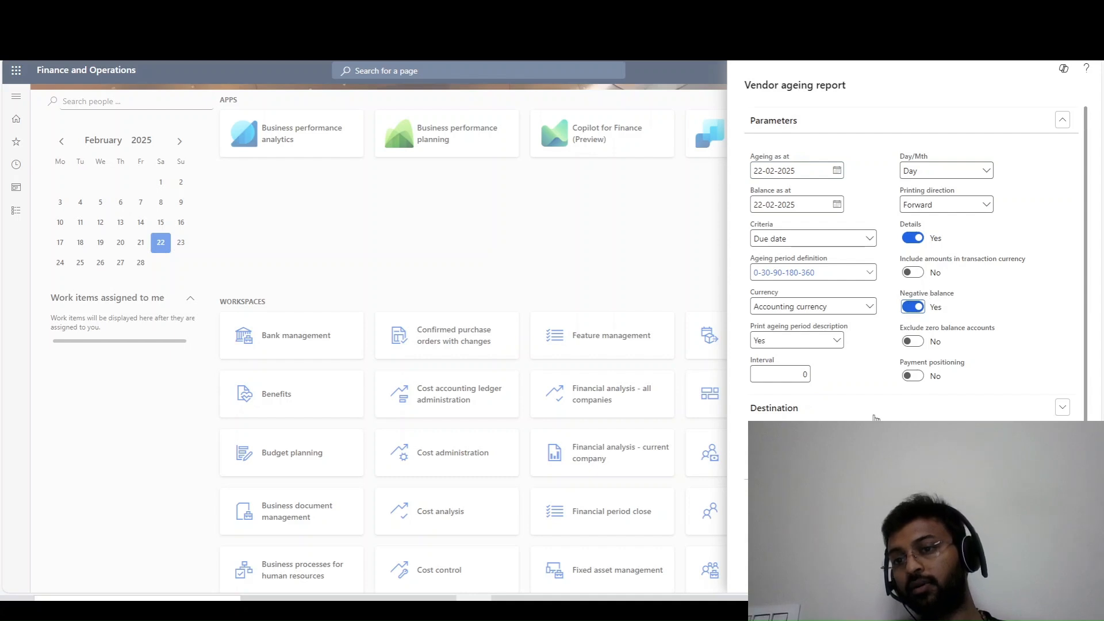
{"action": "key", "text": "Return"}
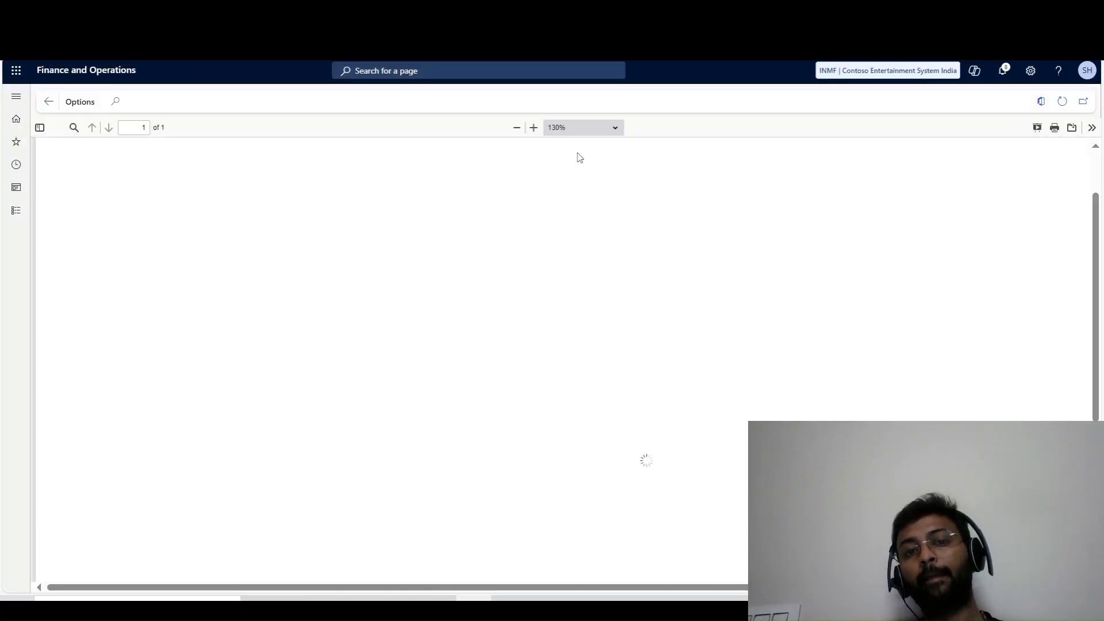
Examine how the payment dated 21-01-2025 is placed in the ageing columns against the invoice lines.
{"action": "left_click", "coordinate": [534, 127]}
{"action": "left_click", "coordinate": [534, 127]}
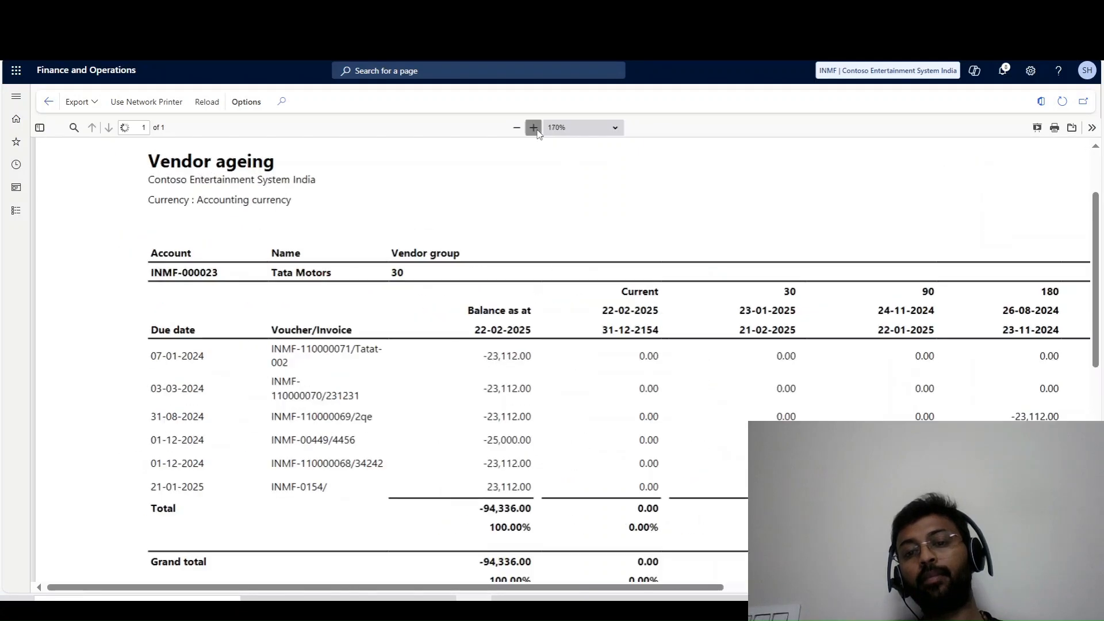
{"action": "left_click", "coordinate": [517, 127]}
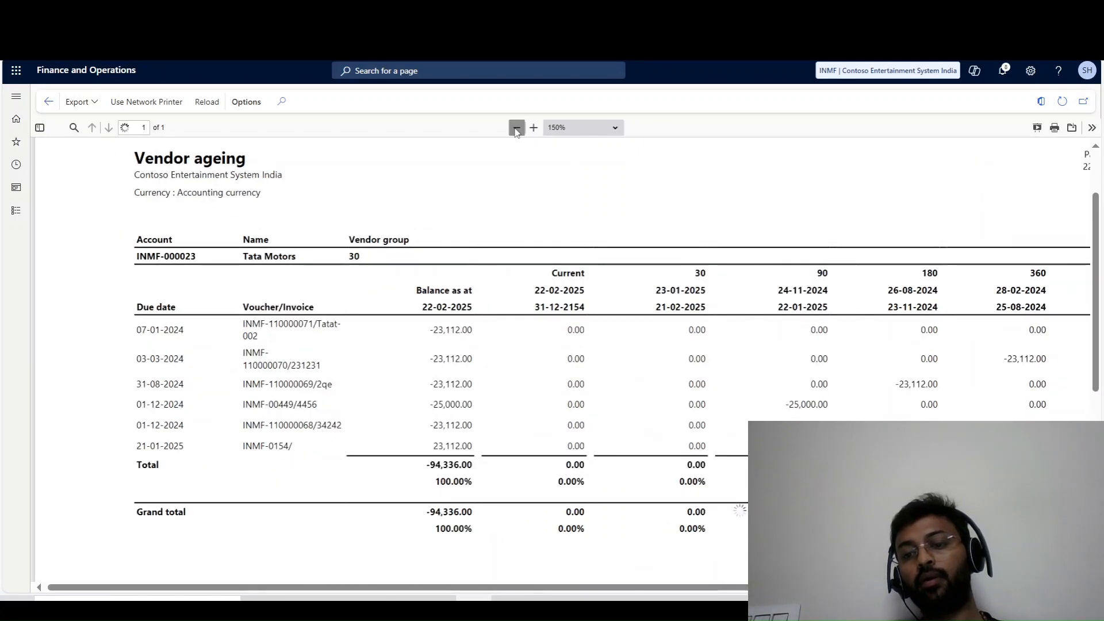
{"action": "left_click", "coordinate": [516, 128]}
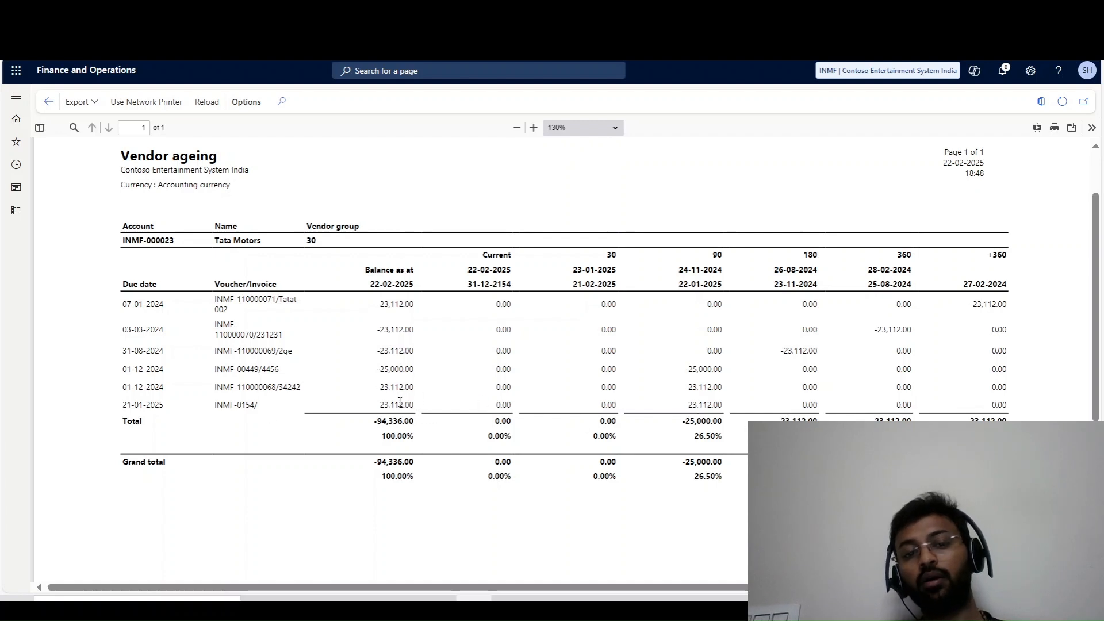
{"action": "double_click", "coordinate": [721, 404]}
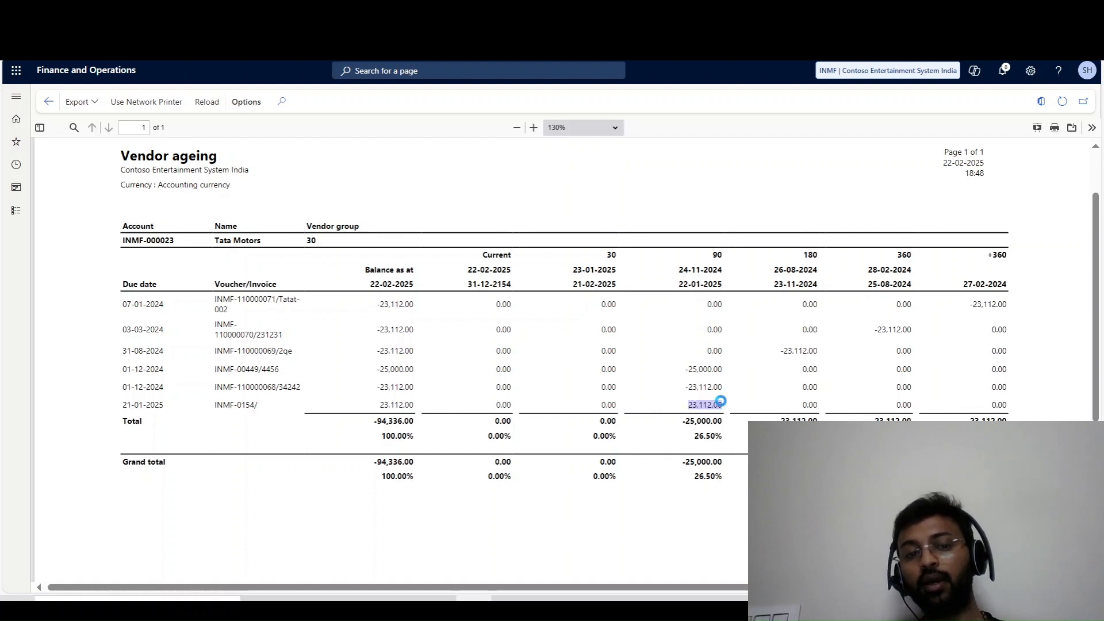
{"action": "left_click", "coordinate": [726, 402]}
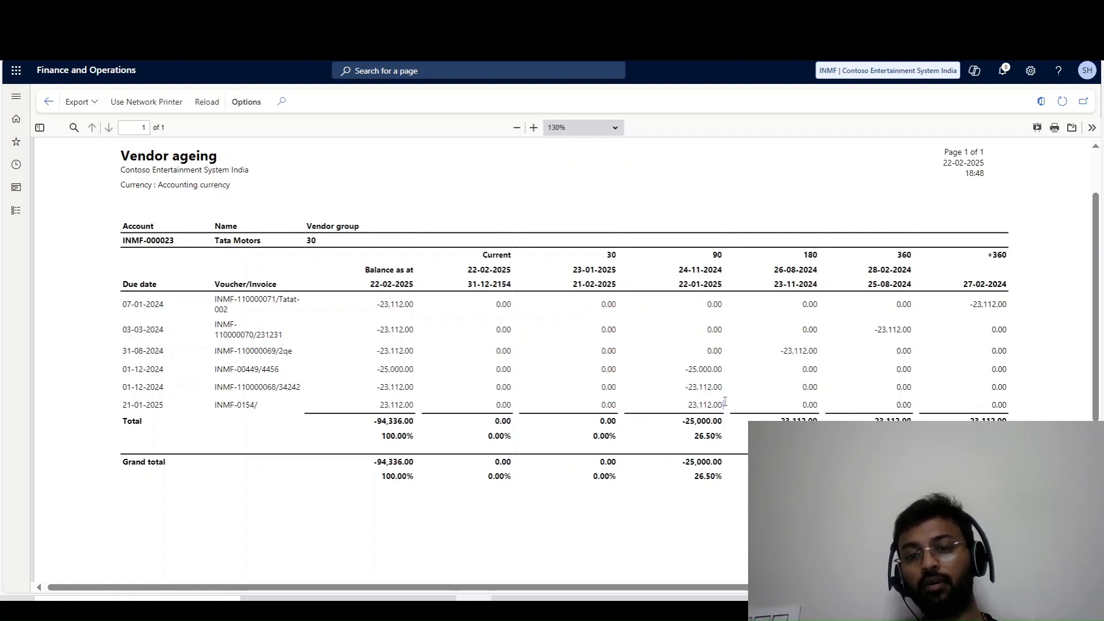
{"action": "mouse_move", "coordinate": [689, 406]}
{"action": "left_mouse_down"}
{"action": "mouse_move", "coordinate": [687, 418]}
{"action": "mouse_move", "coordinate": [710, 405]}
{"action": "left_mouse_up"}
{"action": "left_click", "coordinate": [704, 398]}
{"action": "double_click", "coordinate": [705, 406]}
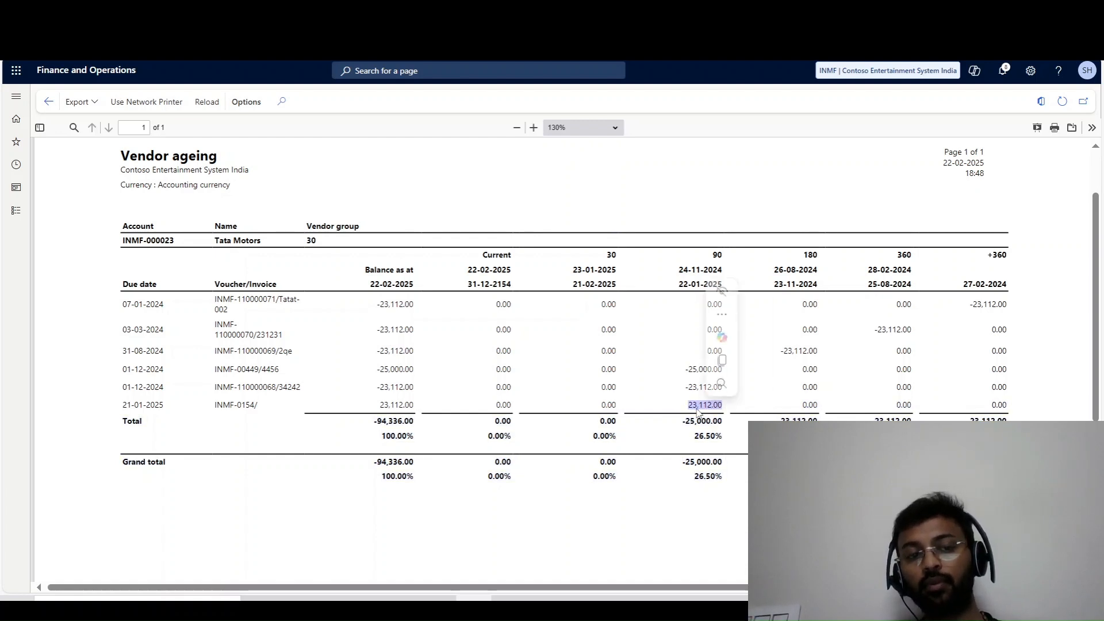
{"action": "double_click", "coordinate": [697, 409]}
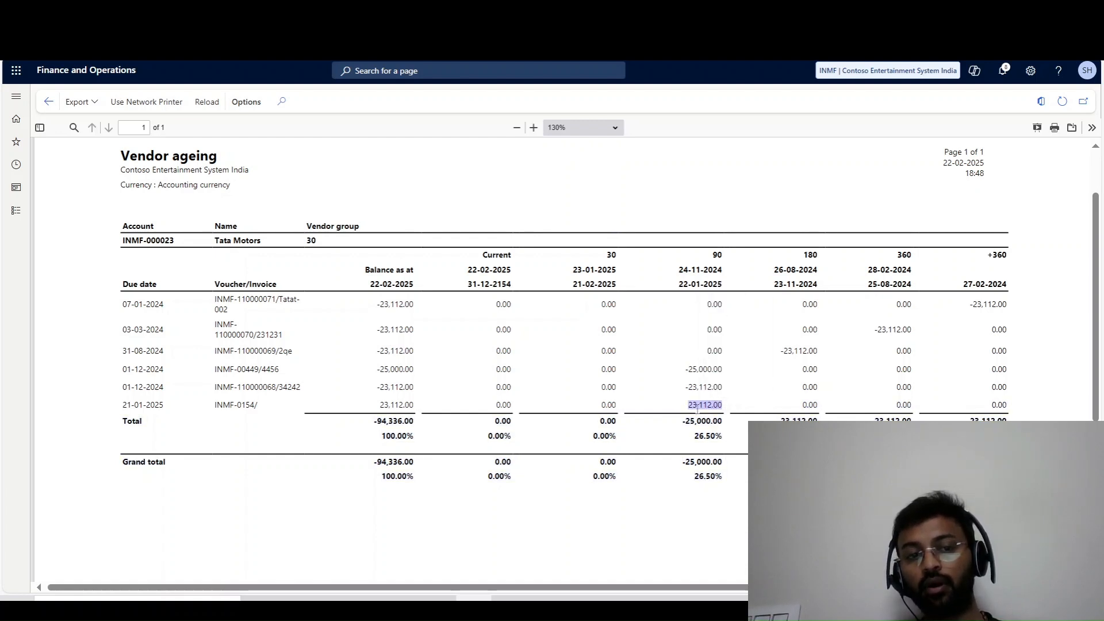
{"action": "double_click", "coordinate": [697, 409]}
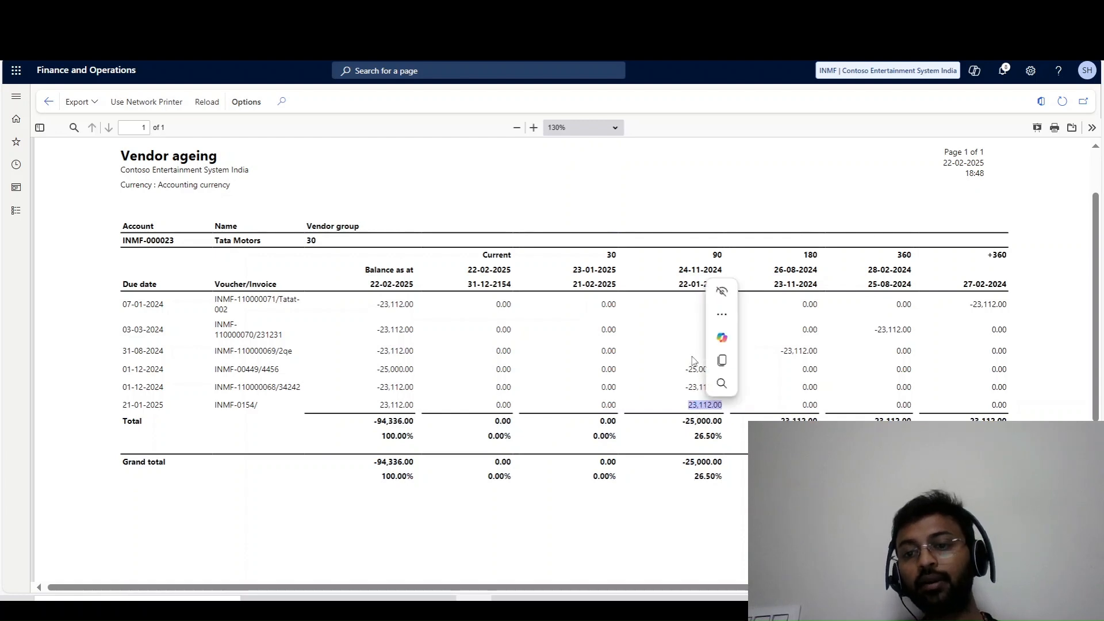
{"action": "double_click", "coordinate": [690, 406]}
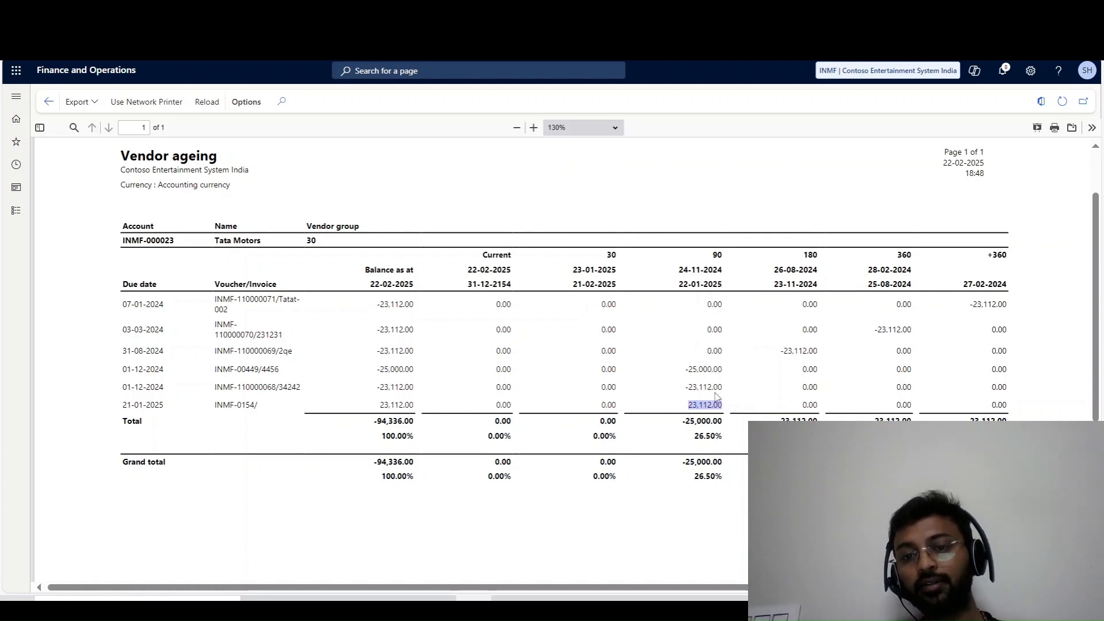
{"action": "left_click", "coordinate": [703, 366]}
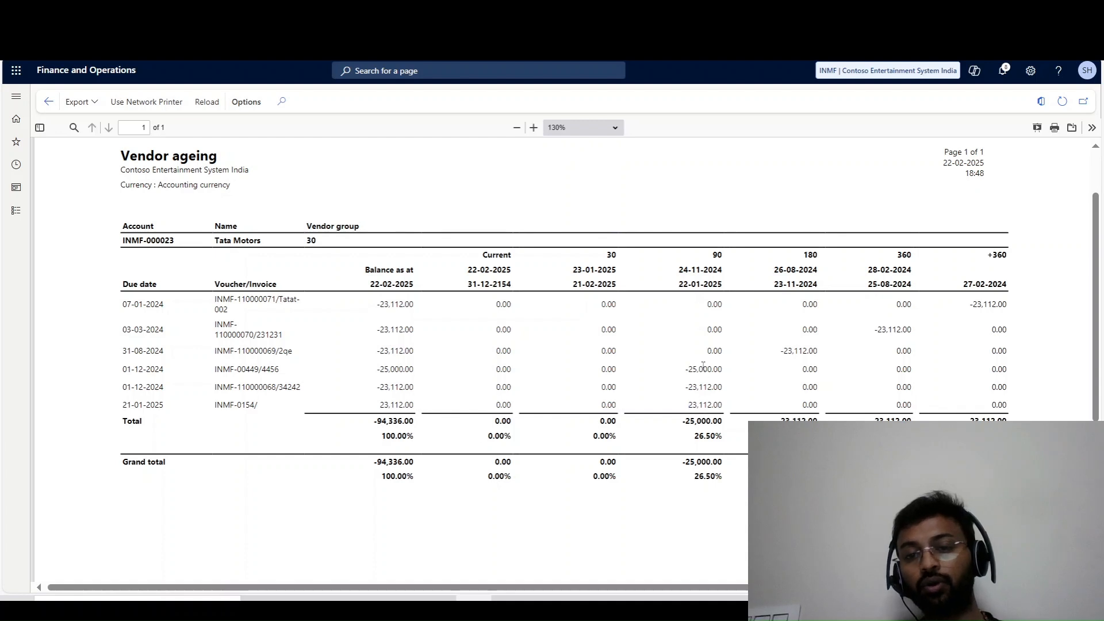
{"action": "double_click", "coordinate": [693, 406]}
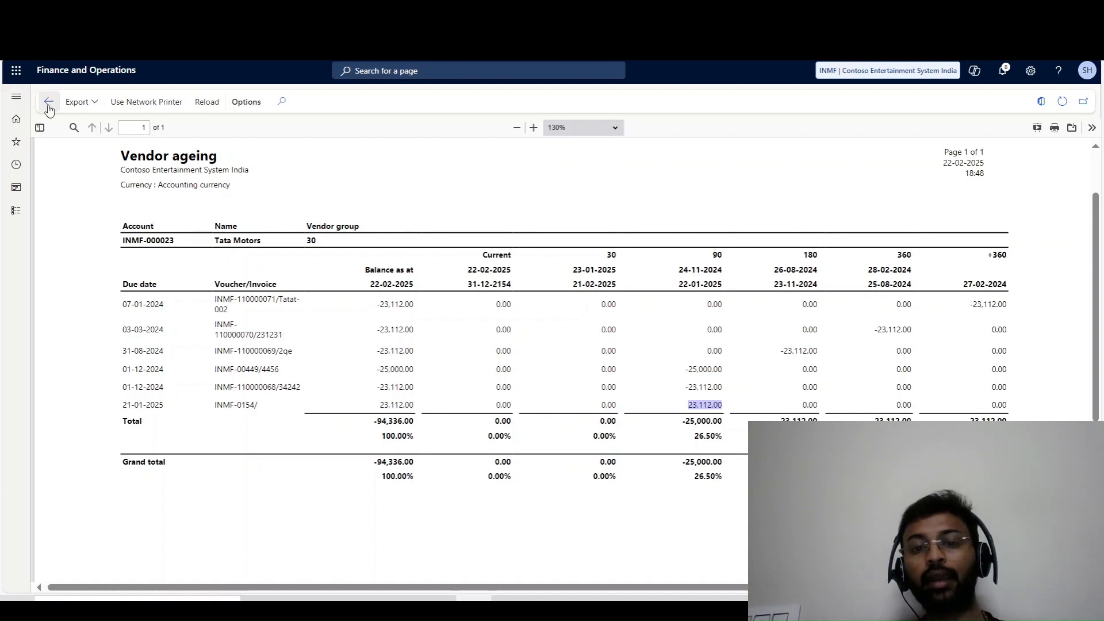
{"action": "left_click", "coordinate": [696, 416]}
{"action": "left_click_drag", "start_coordinate": [690, 408], "coordinate": [732, 410]}
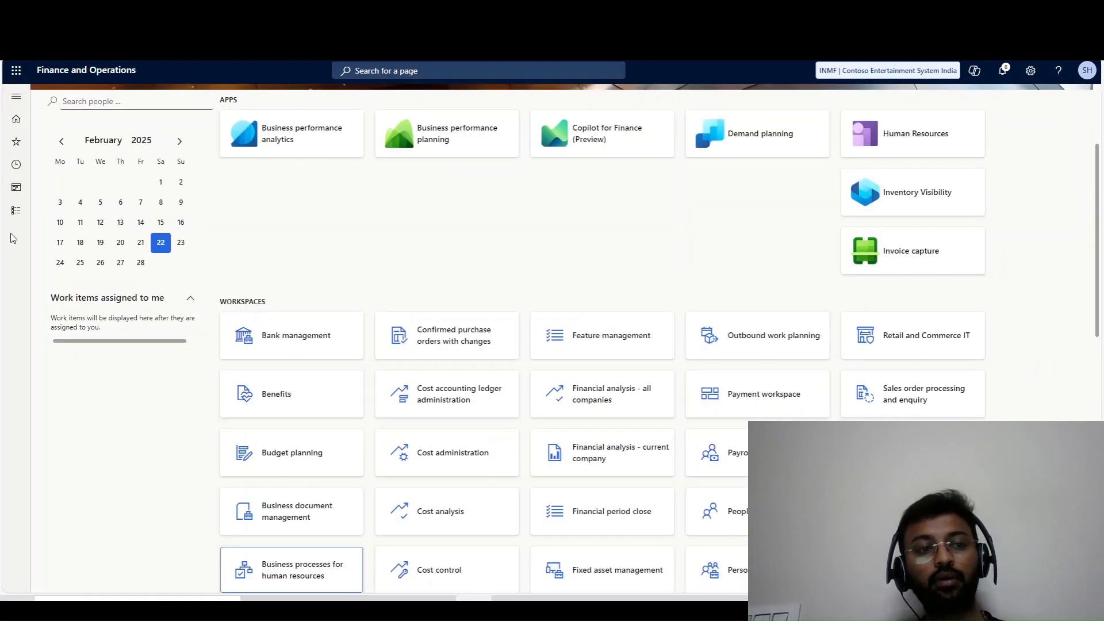
Rerun the detailed vendor ageing report with Negative balance set back to No.
{"action": "left_click", "coordinate": [16, 211]}
{"action": "left_click", "coordinate": [199, 304]}
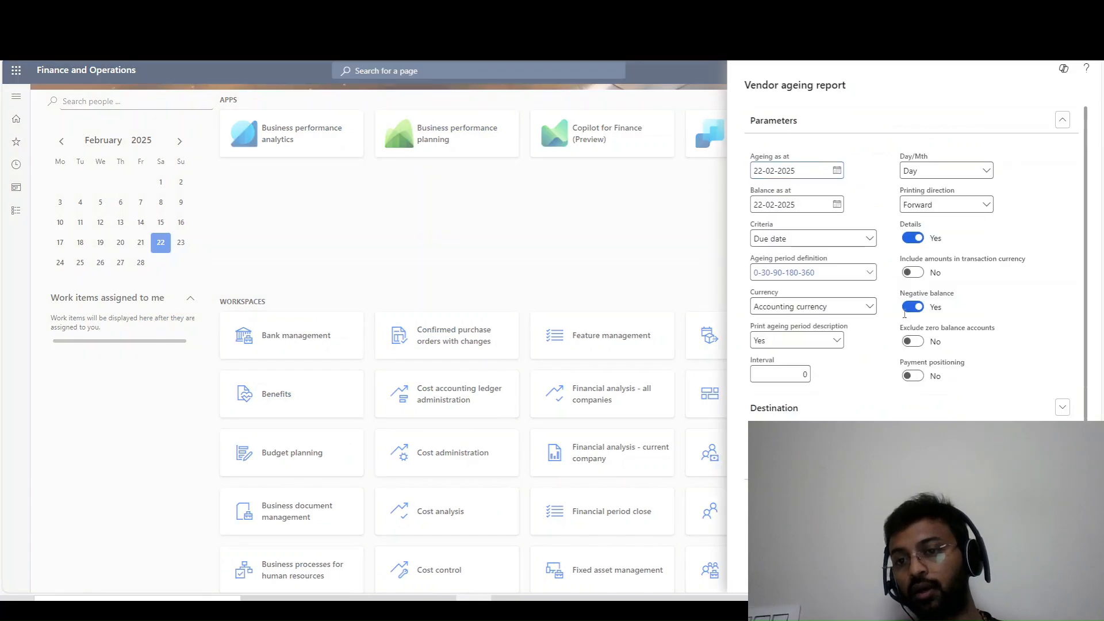
{"action": "left_click", "coordinate": [910, 308]}
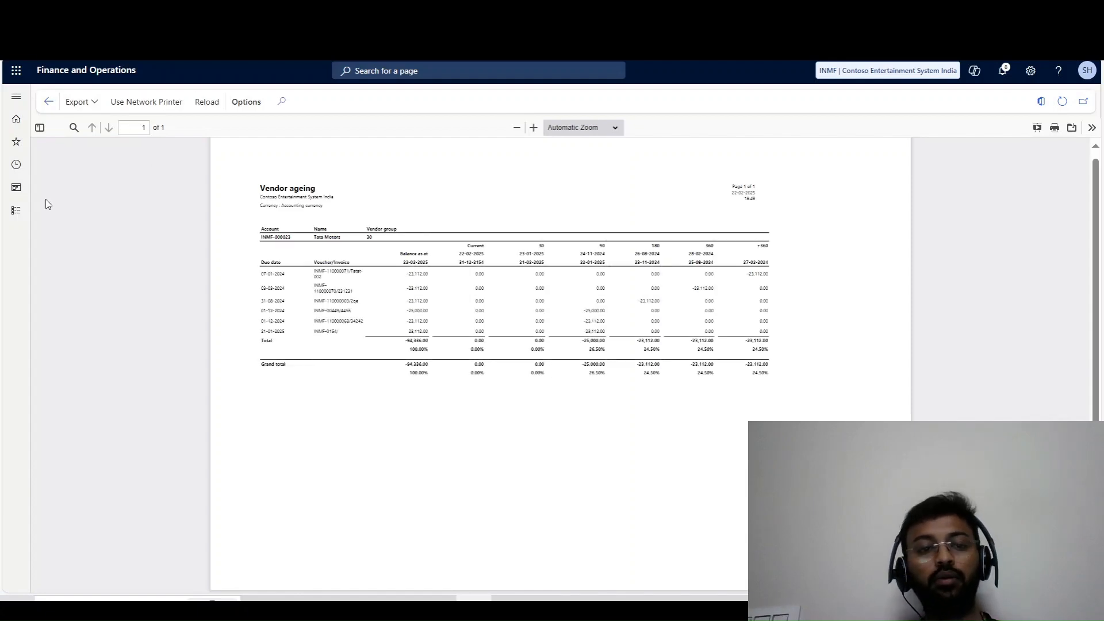
Rerun the detailed vendor ageing report with Negative balance and Payment positioning both set to Yes.
{"action": "left_click", "coordinate": [17, 211]}
{"action": "left_click", "coordinate": [253, 308]}
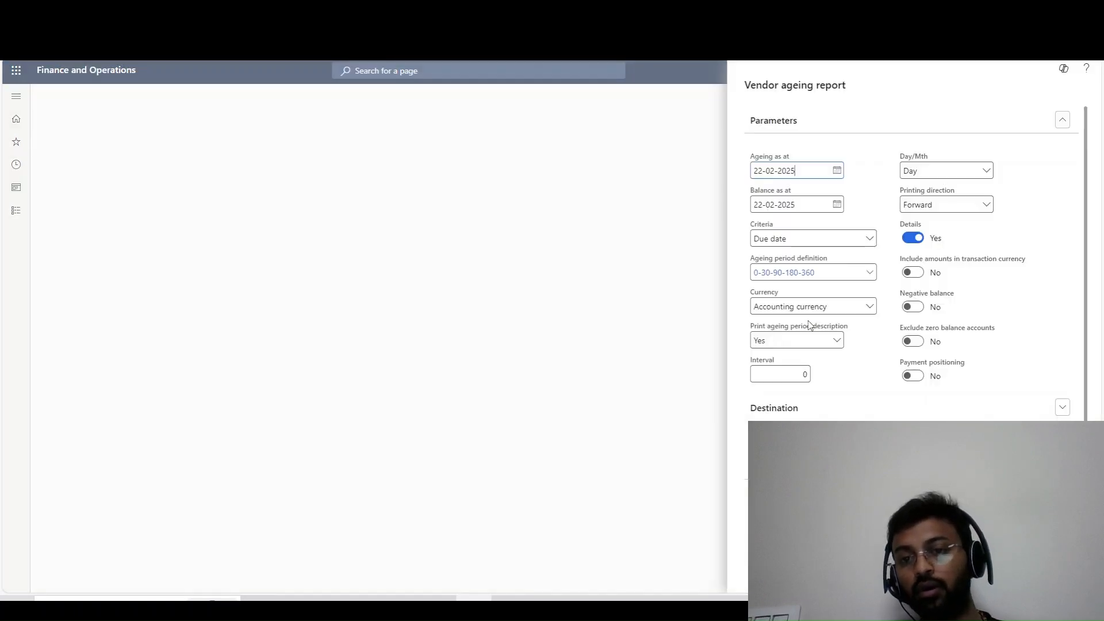
{"action": "left_click", "coordinate": [910, 307]}
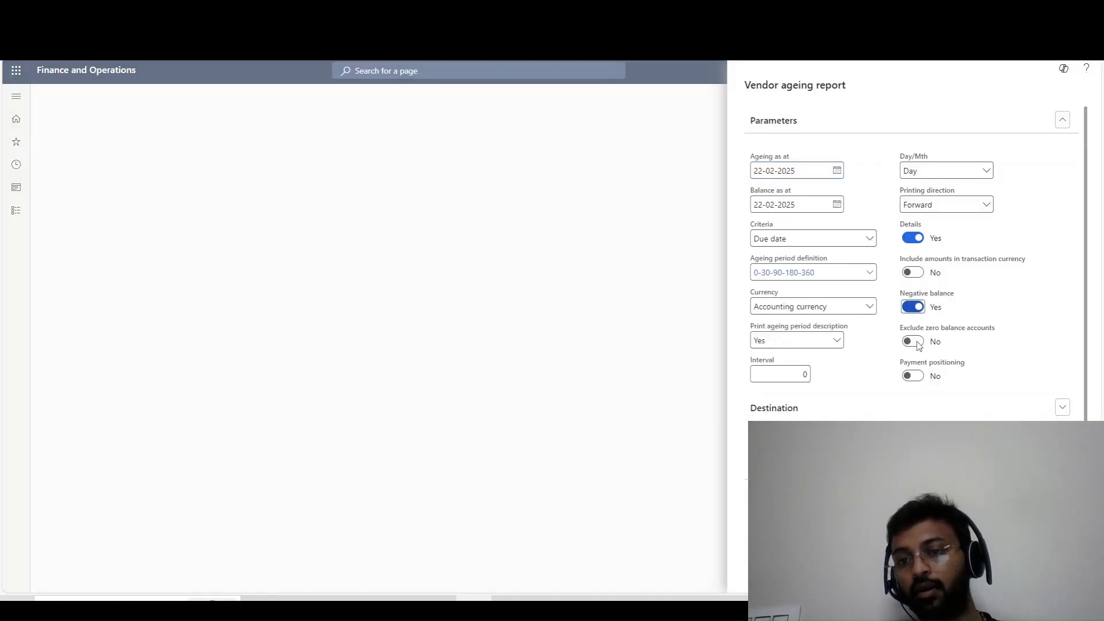
{"action": "left_click", "coordinate": [916, 381]}
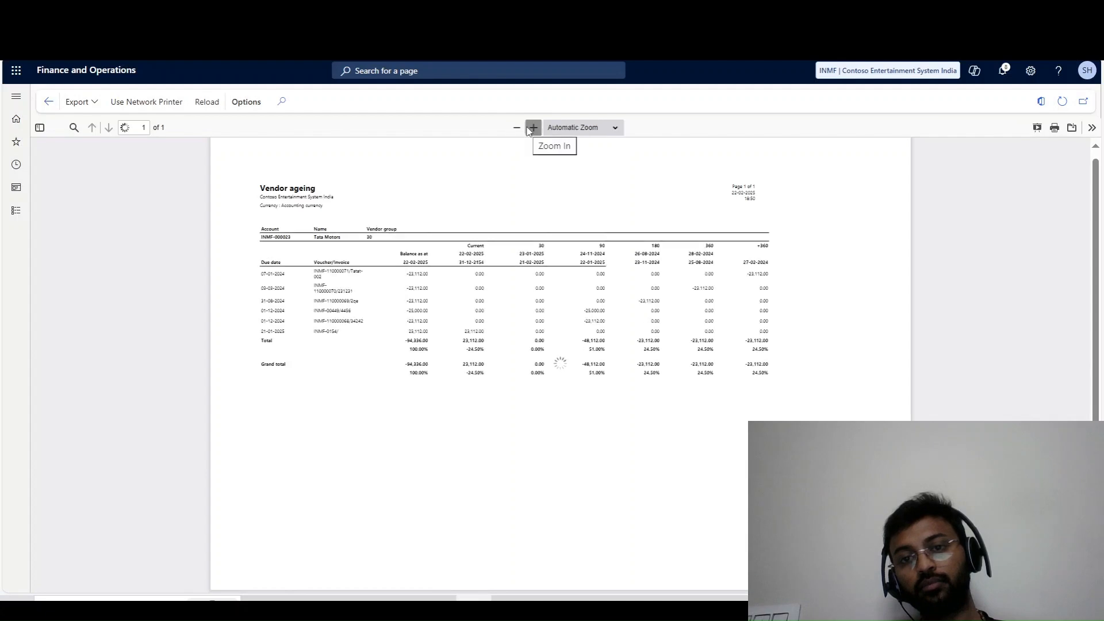
{"action": "left_click", "coordinate": [533, 128]}
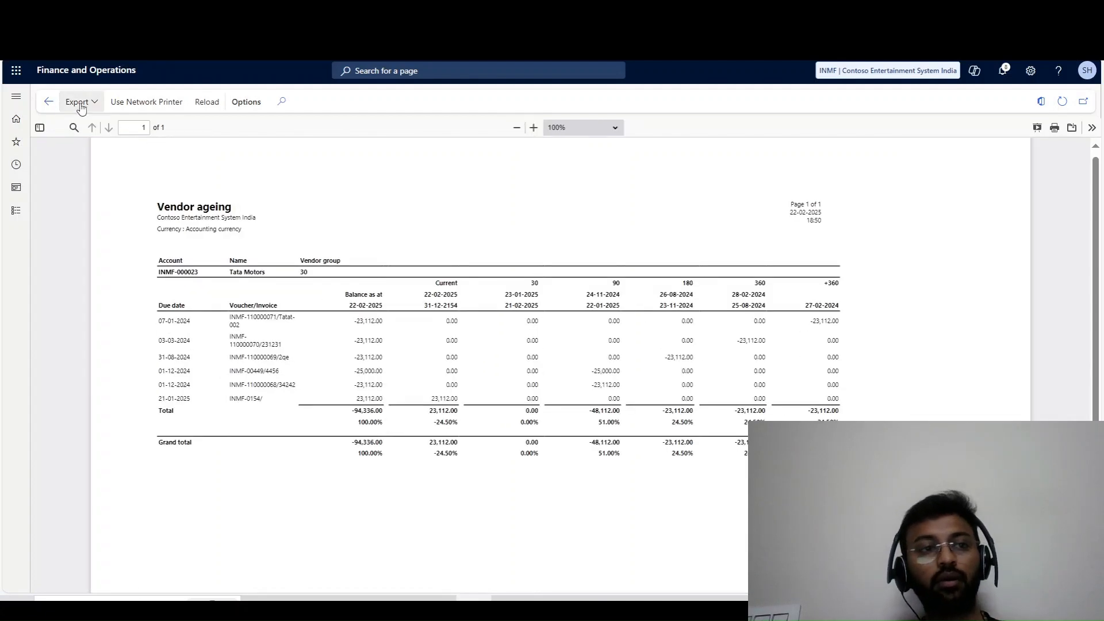
Rerun the vendor ageing report with Details set to No, keeping Negative balance and Payment positioning on, and view all ageing columns.
{"action": "left_click", "coordinate": [48, 103]}
{"action": "left_click", "coordinate": [18, 212]}
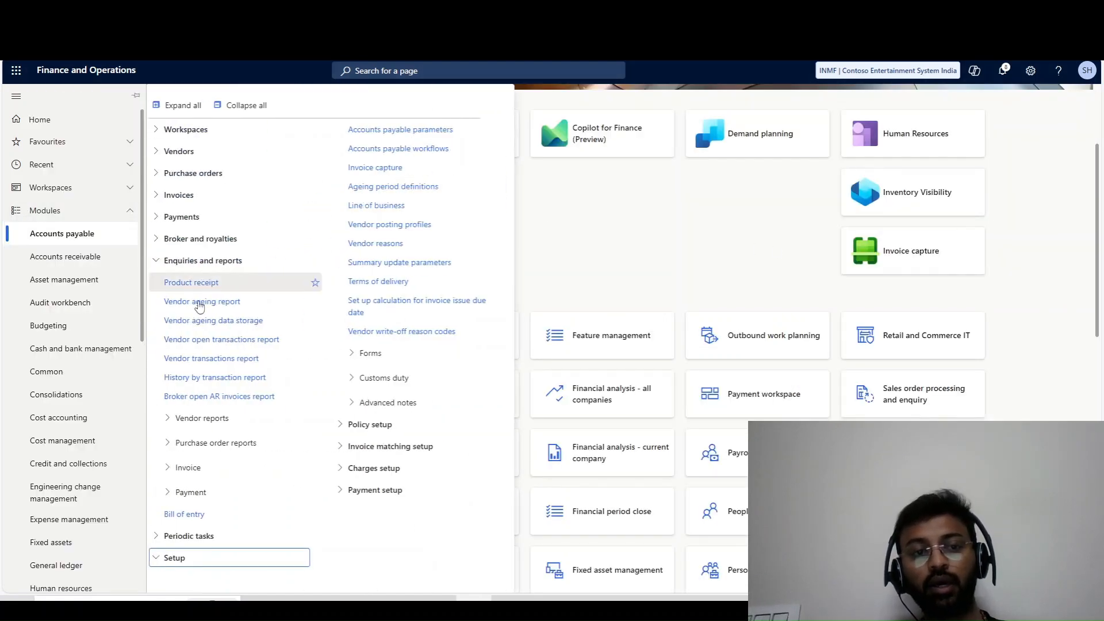
{"action": "left_click", "coordinate": [559, 295]}
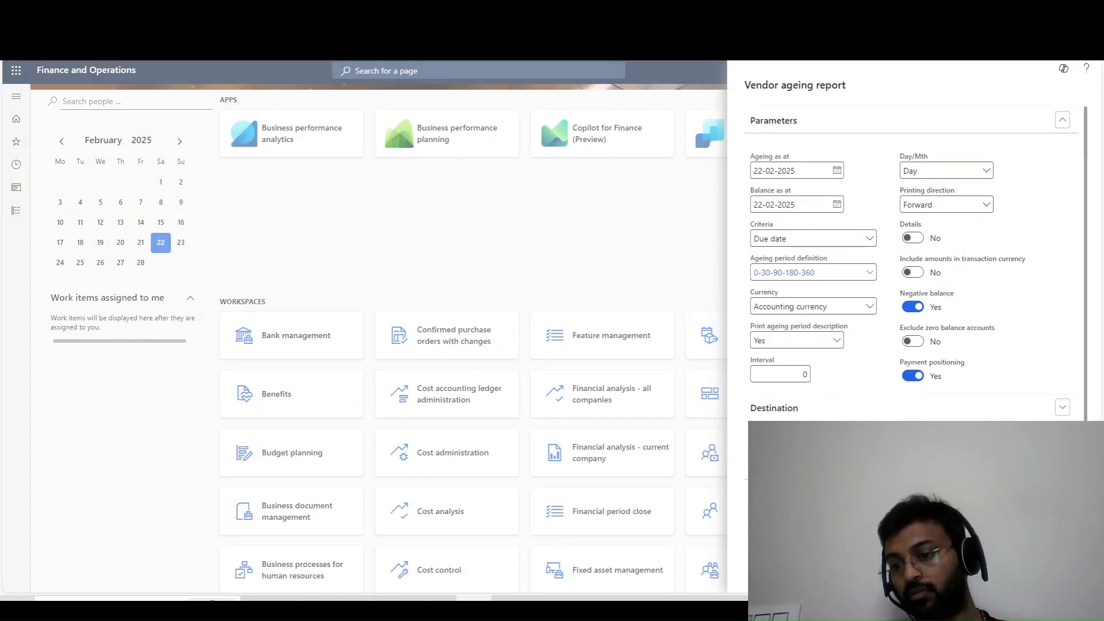
{"action": "left_click", "coordinate": [1017, 577]}
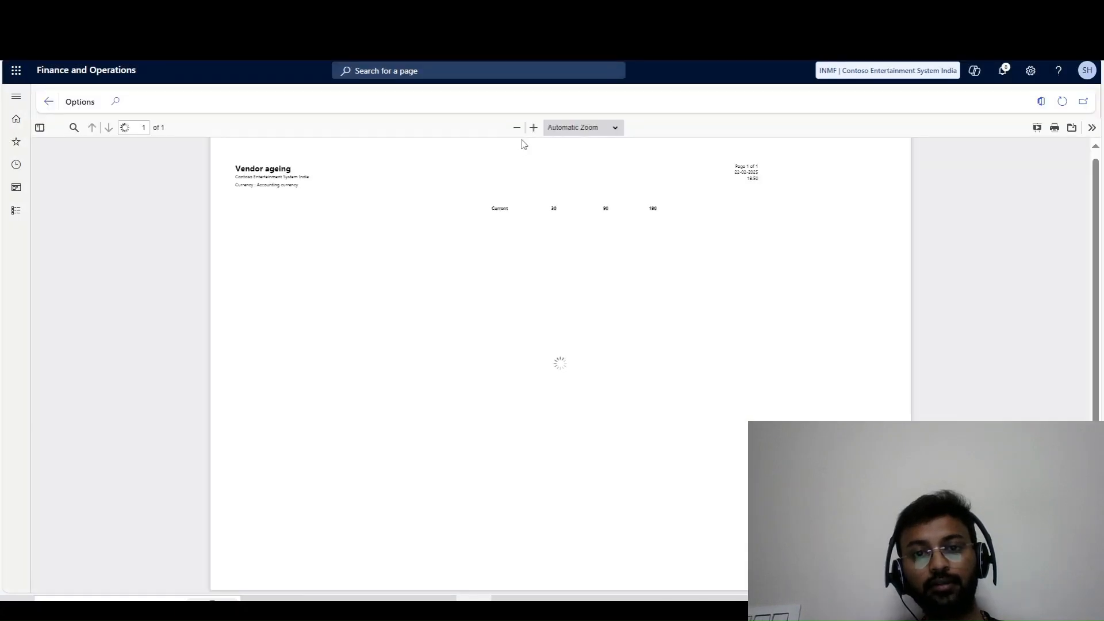
{"action": "left_click", "coordinate": [534, 127]}
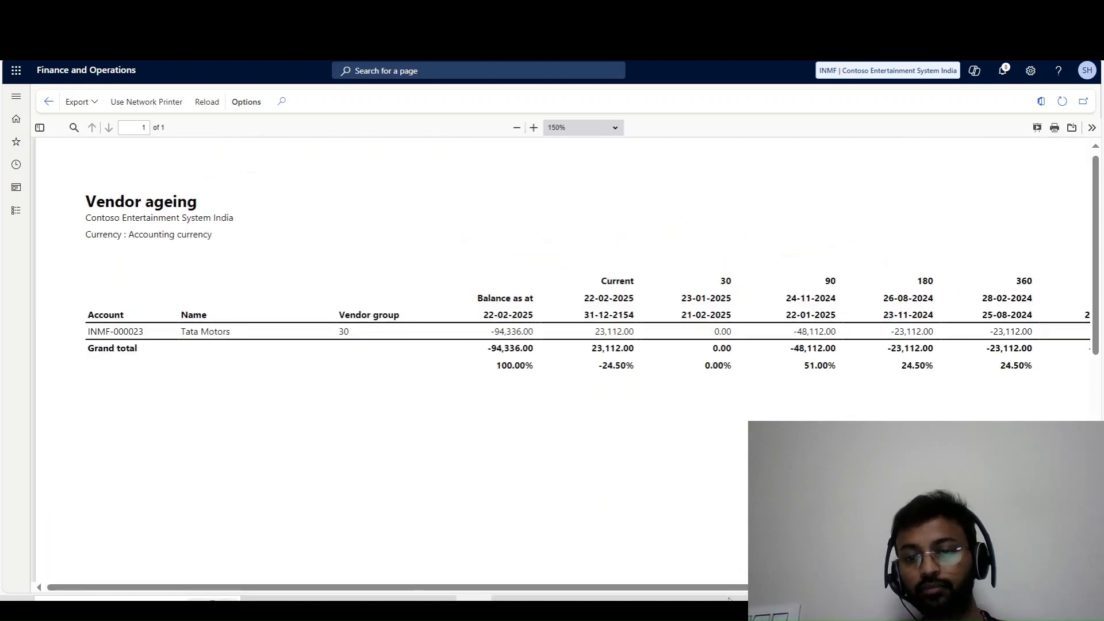
{"action": "left_click_drag", "start_coordinate": [731, 588], "coordinate": [871, 588]}
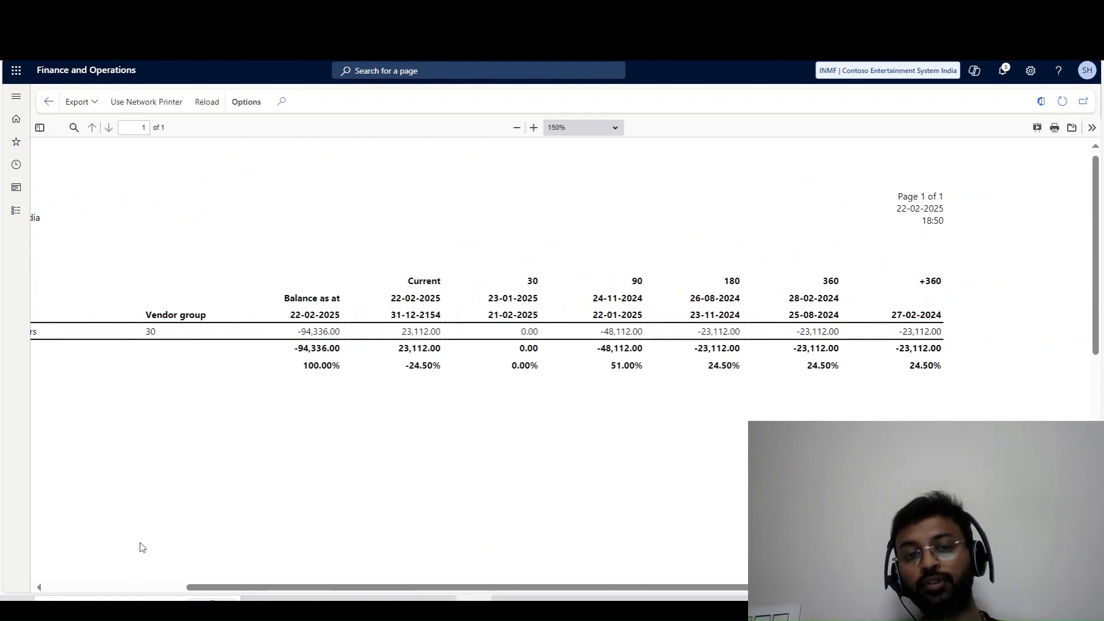
Compare the 30-90 due date bucket and its formula in the Excel sheet with the vendor total in the report's 90-day column.
{"action": "left_click", "coordinate": [438, 610]}
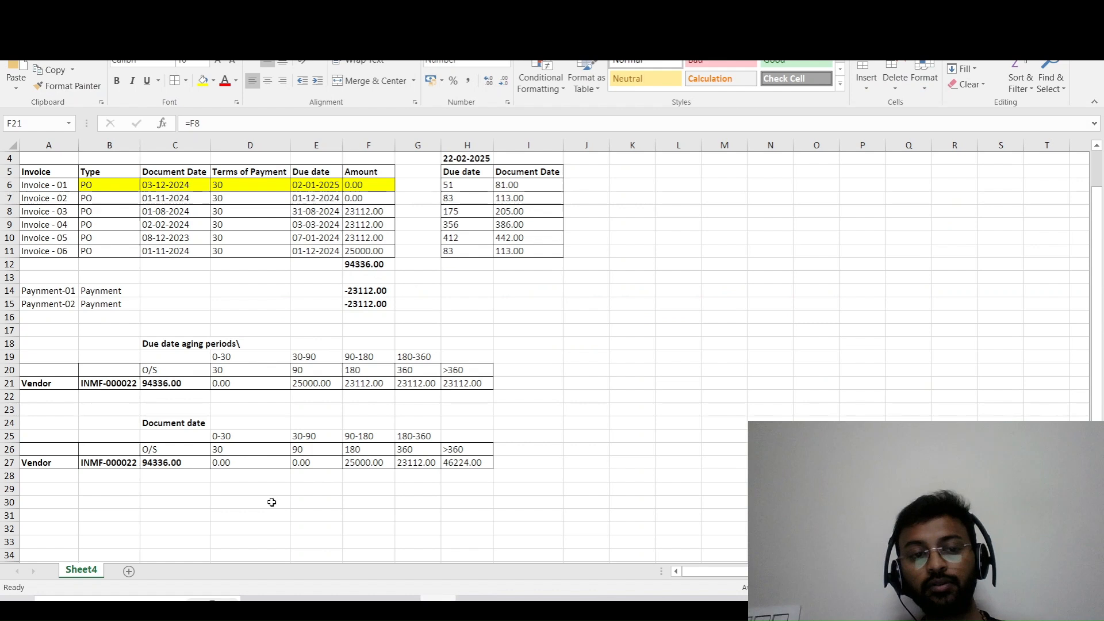
{"action": "left_click", "coordinate": [239, 462]}
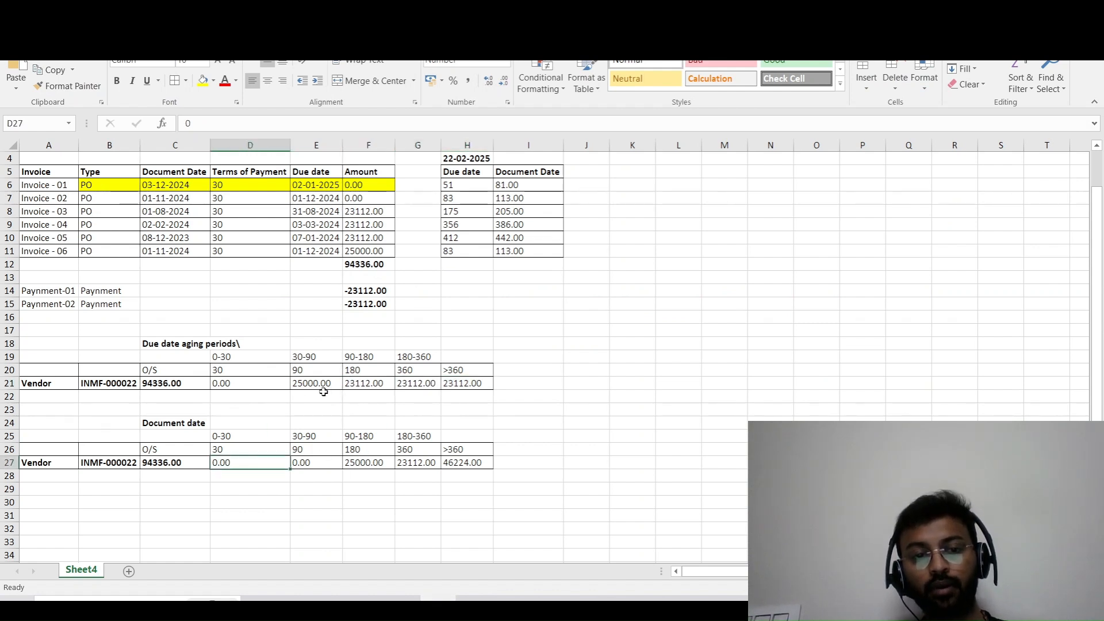
{"action": "left_click", "coordinate": [316, 385]}
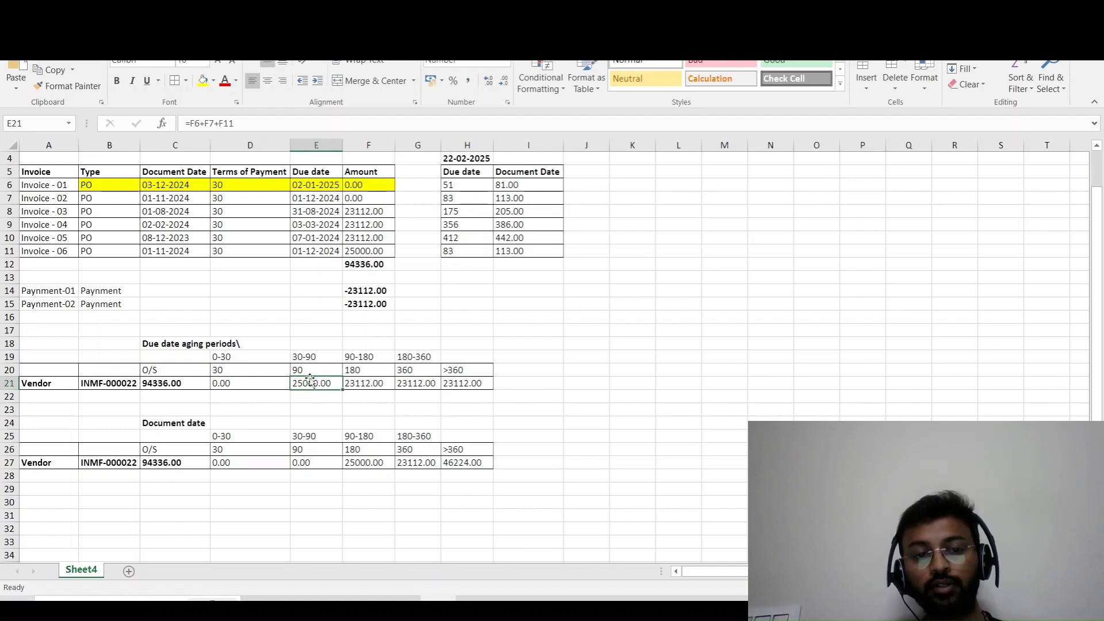
{"action": "key", "text": "alt+Tab"}
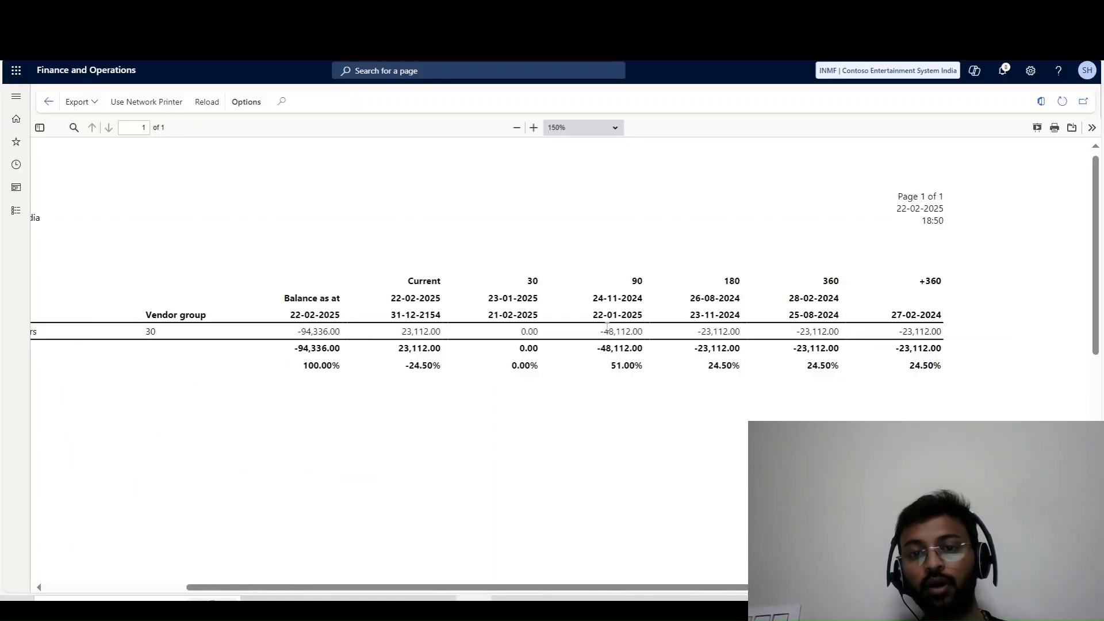
{"action": "left_click_drag", "start_coordinate": [604, 328], "coordinate": [646, 328]}
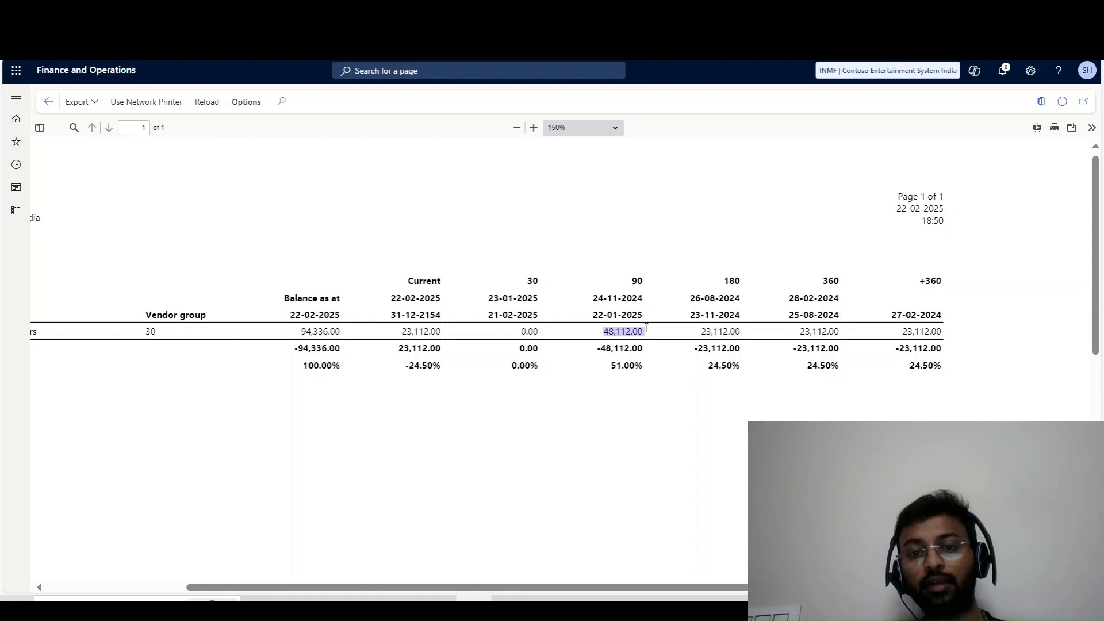
{"action": "left_click", "coordinate": [621, 382]}
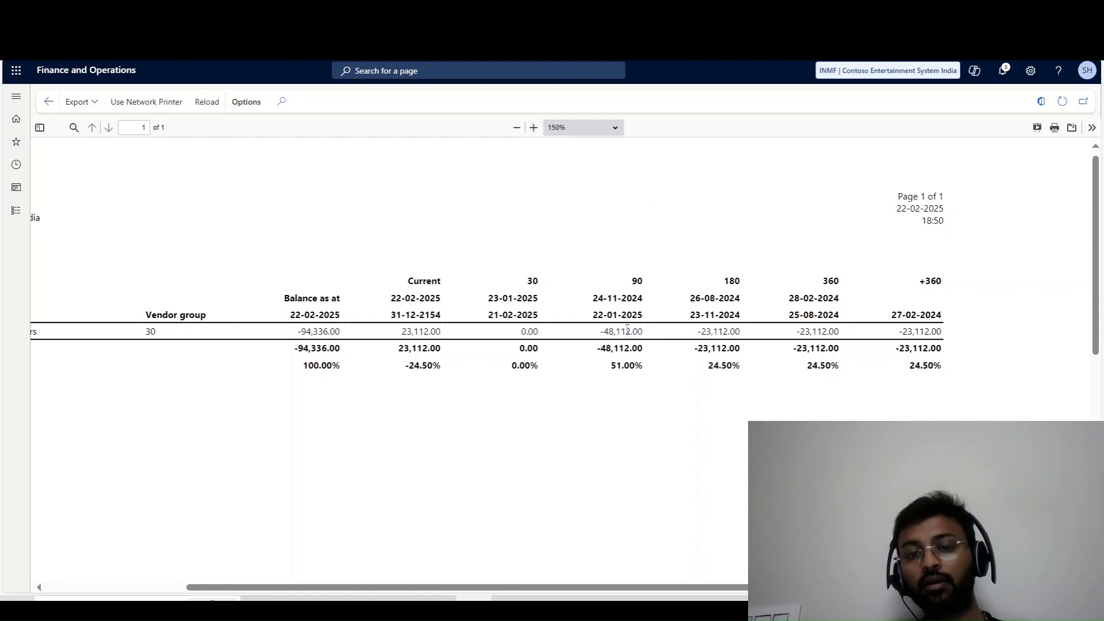
{"action": "key", "text": "alt+Tab"}
{"action": "double_click", "coordinate": [331, 385]}
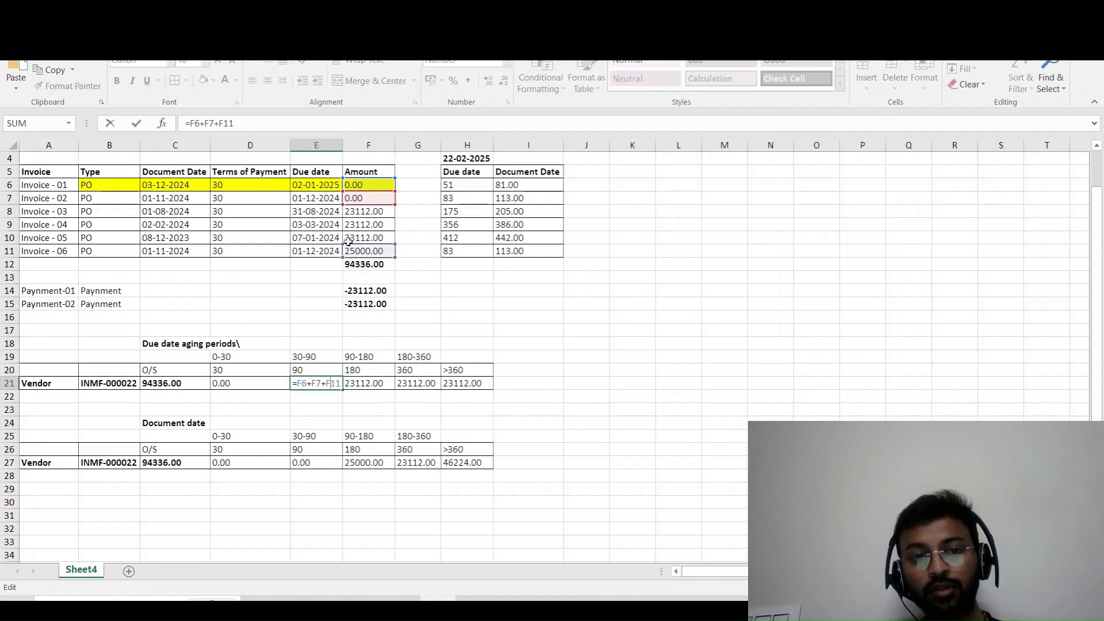
{"action": "key", "text": "Escape"}
{"action": "scroll", "coordinate": [320, 386], "scroll_direction": "up", "scroll_amount": 1}
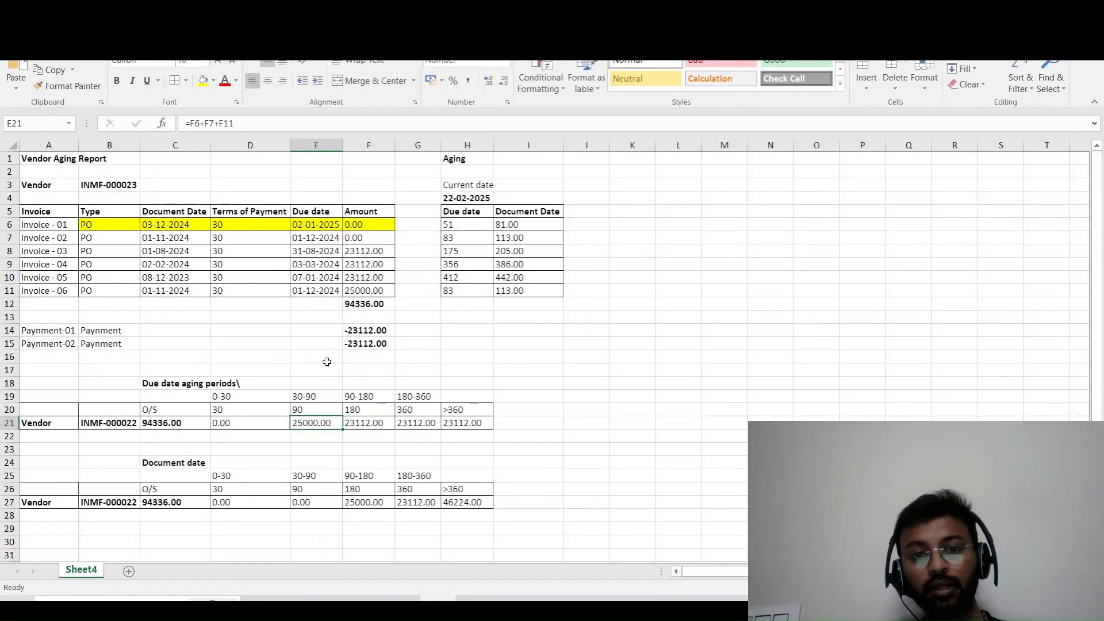
Set the amount of Invoice - 02 in the Excel sheet to 23112.
{"action": "left_click", "coordinate": [683, 236]}
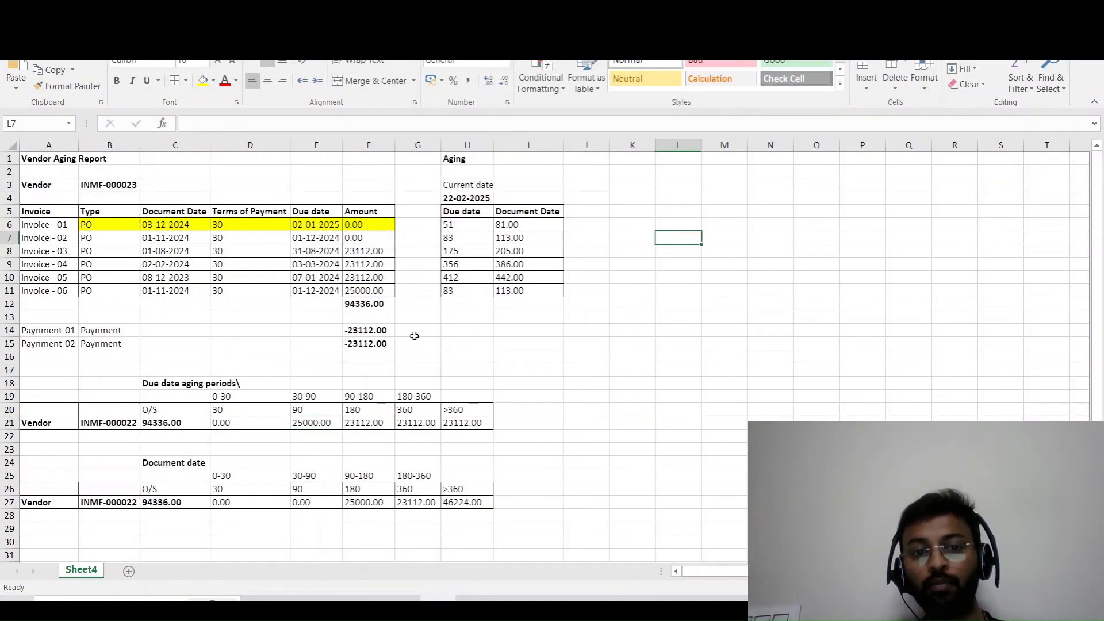
{"action": "left_click", "coordinate": [188, 333]}
{"action": "left_click", "coordinate": [363, 328]}
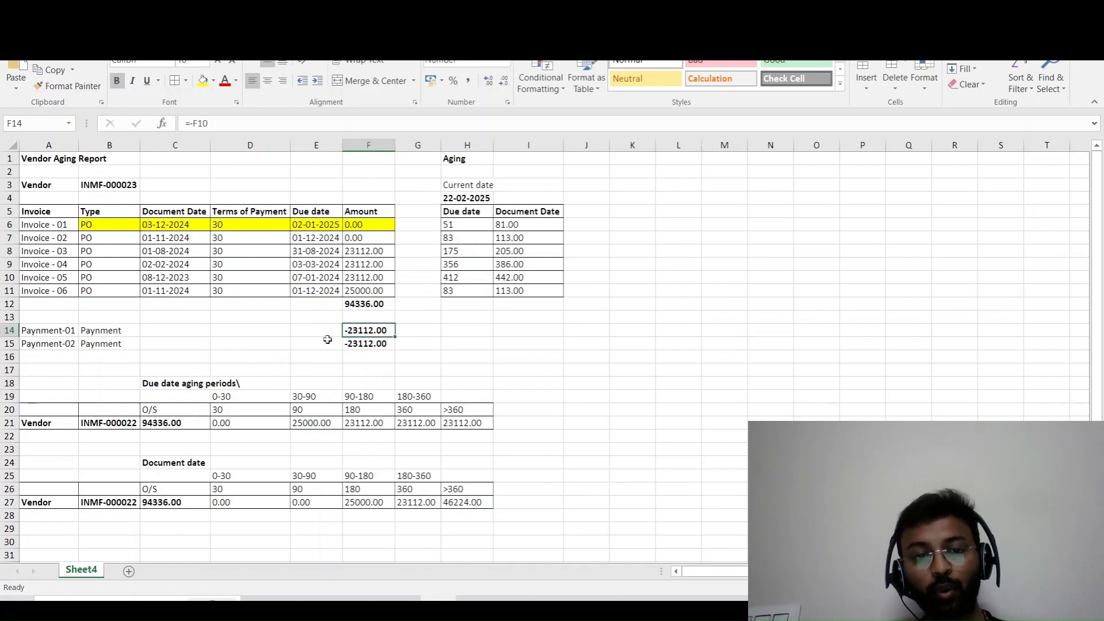
{"action": "left_click", "coordinate": [361, 226]}
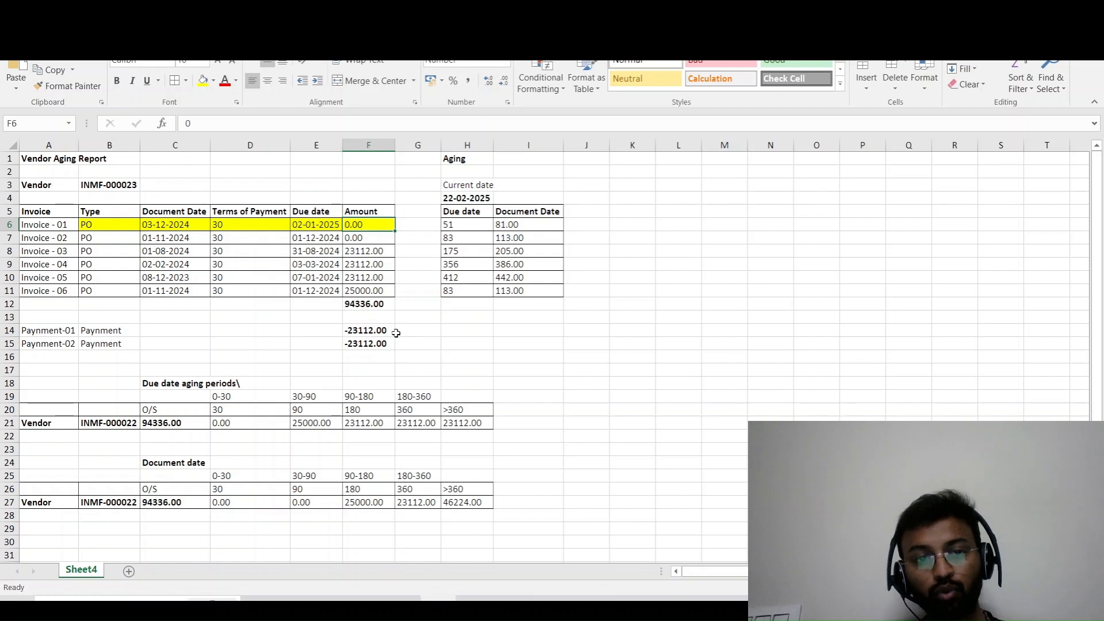
{"action": "left_click_drag", "start_coordinate": [396, 329], "coordinate": [109, 326]}
{"action": "left_click", "coordinate": [368, 240]}
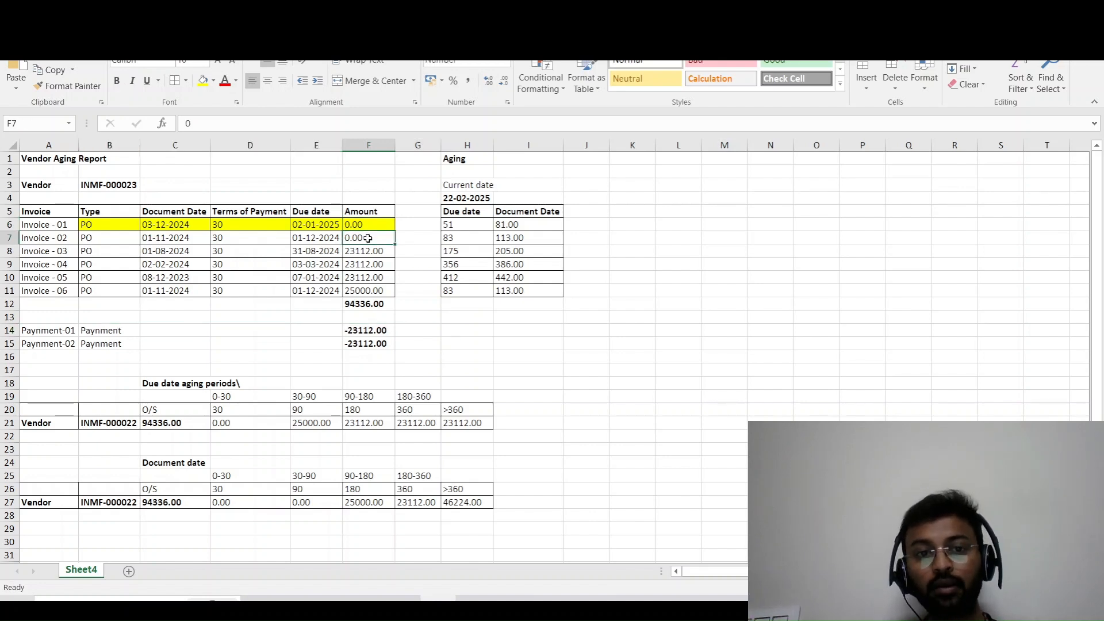
{"action": "type", "text": "2311"}
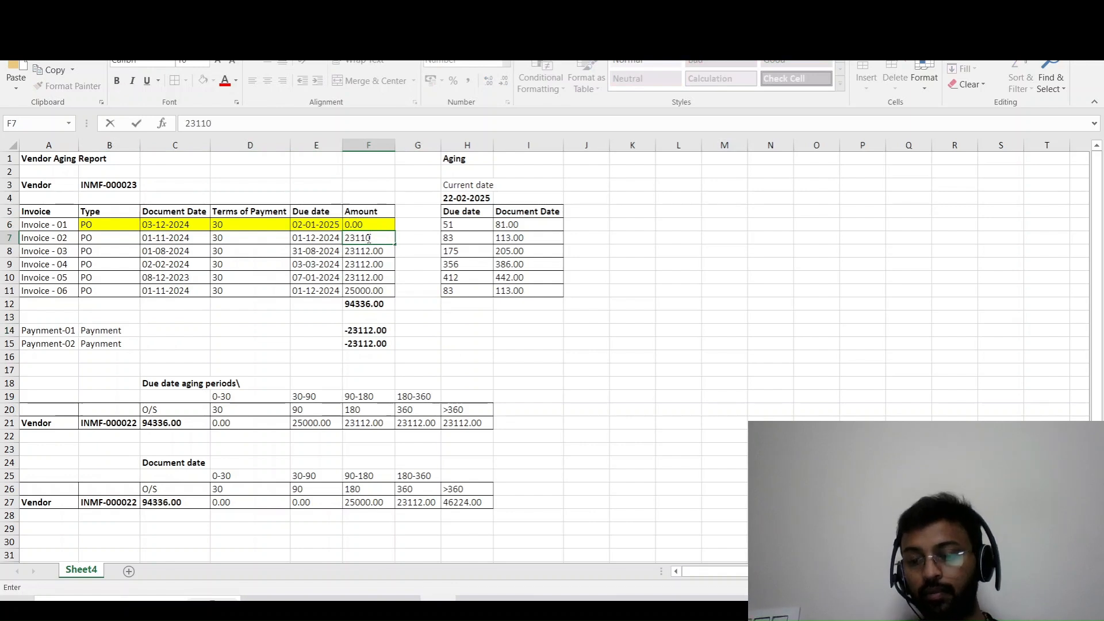
{"action": "type", "text": "2"}
{"action": "key", "text": "Return"}
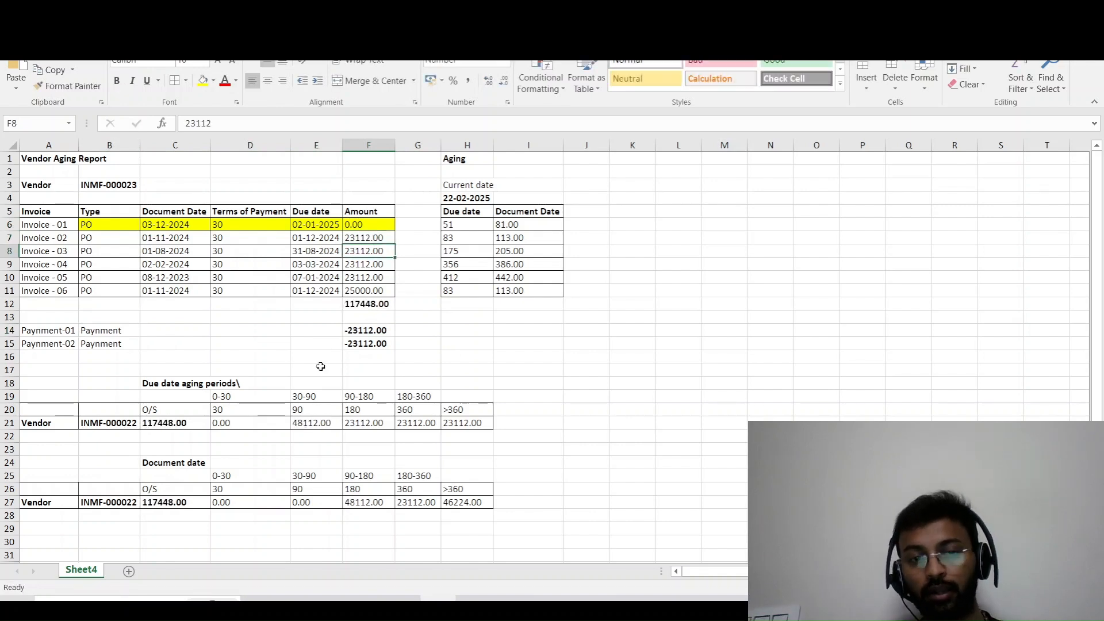
Check the 30-90 due date bucket against the payments, the Invoice - 02 and Invoice - 06 amounts and the vendor ageing report.
{"action": "left_click", "coordinate": [364, 343]}
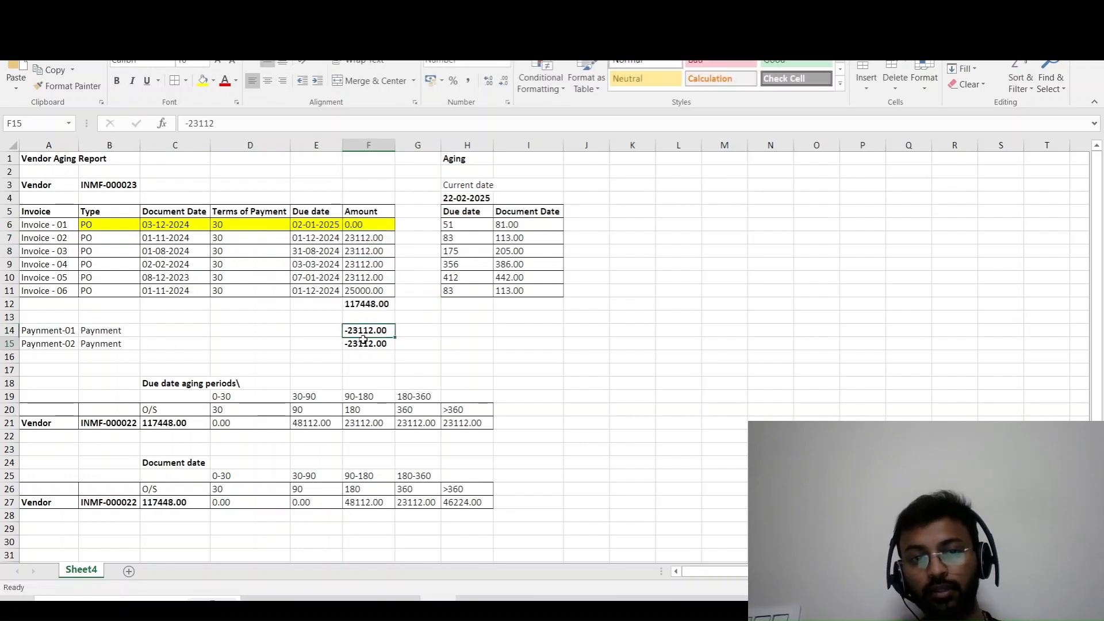
{"action": "left_click", "coordinate": [380, 240]}
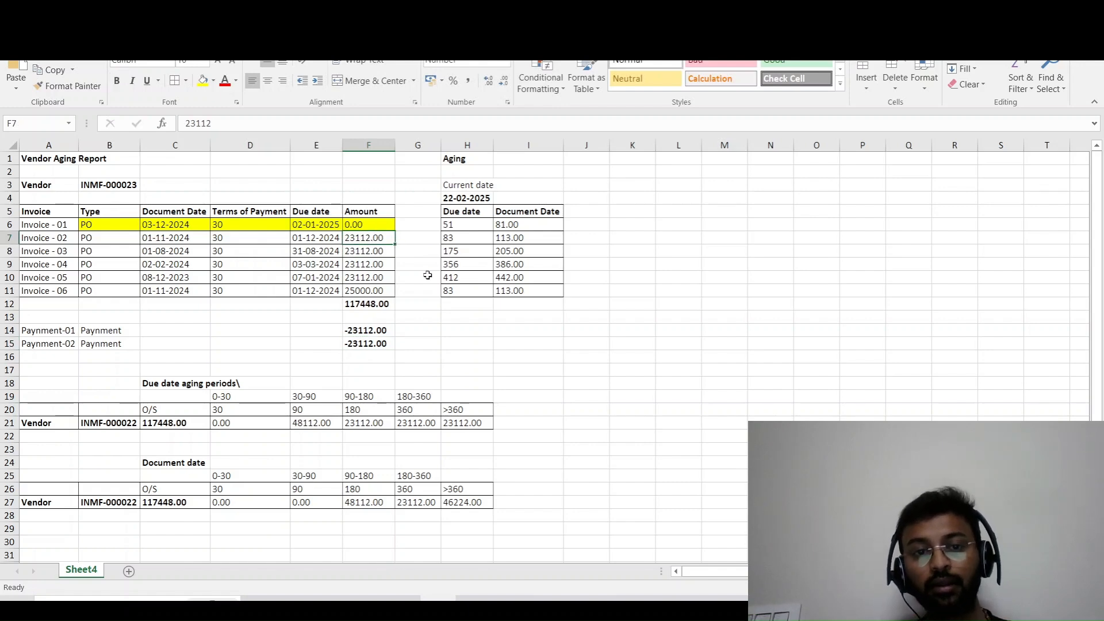
{"action": "left_click", "coordinate": [321, 429]}
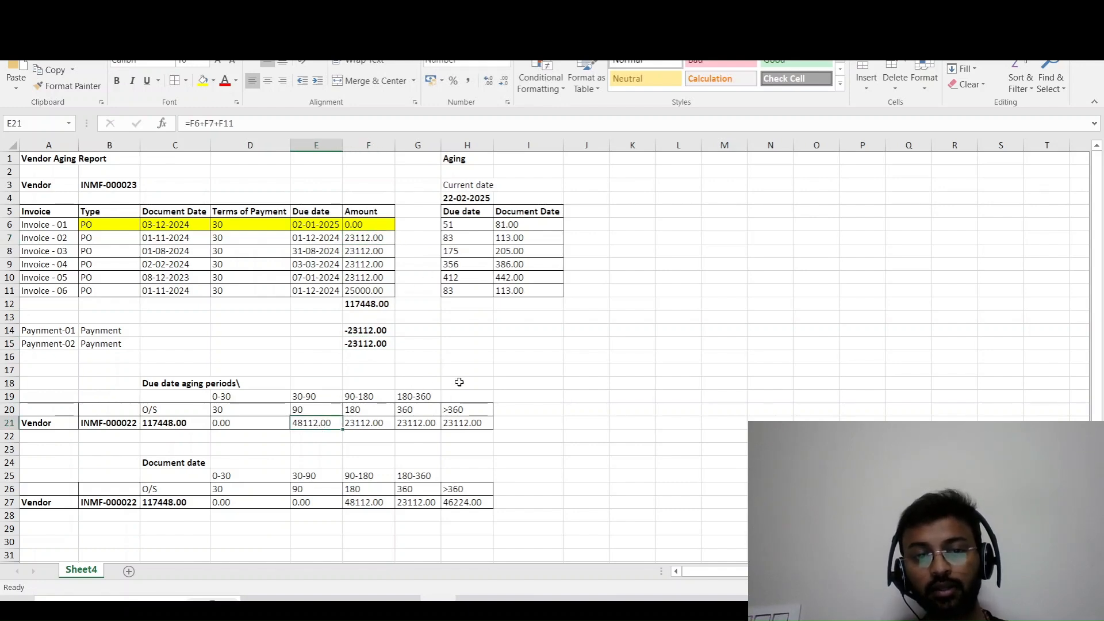
{"action": "key", "text": "alt+Tab"}
{"action": "key", "text": "alt+Tab"}
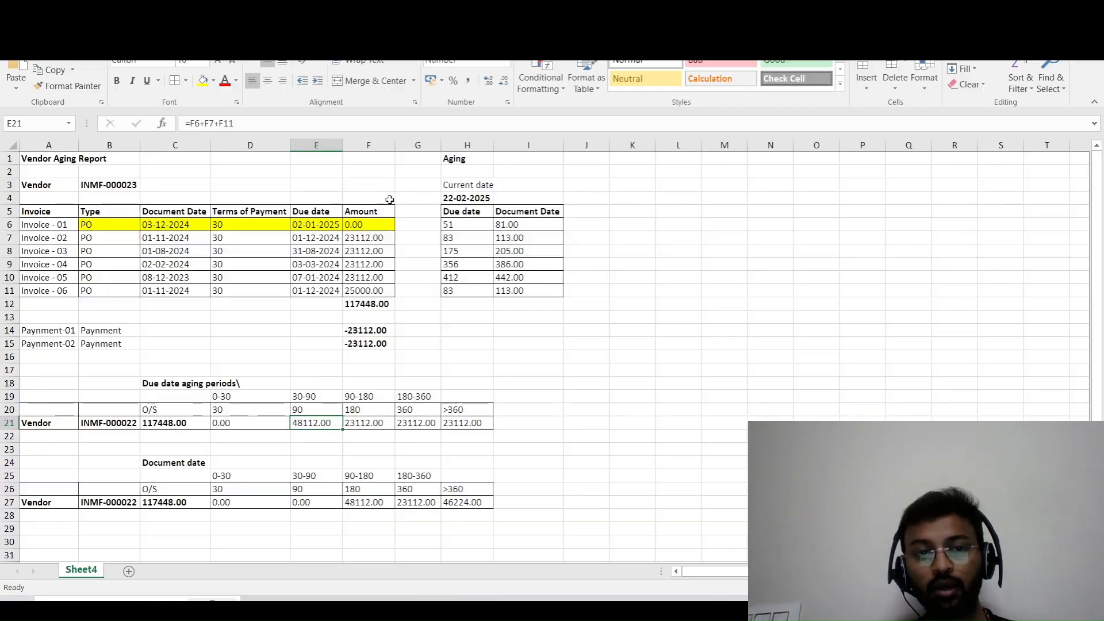
{"action": "left_click", "coordinate": [364, 240]}
{"action": "left_click", "coordinate": [382, 295], "text": "ctrl"}
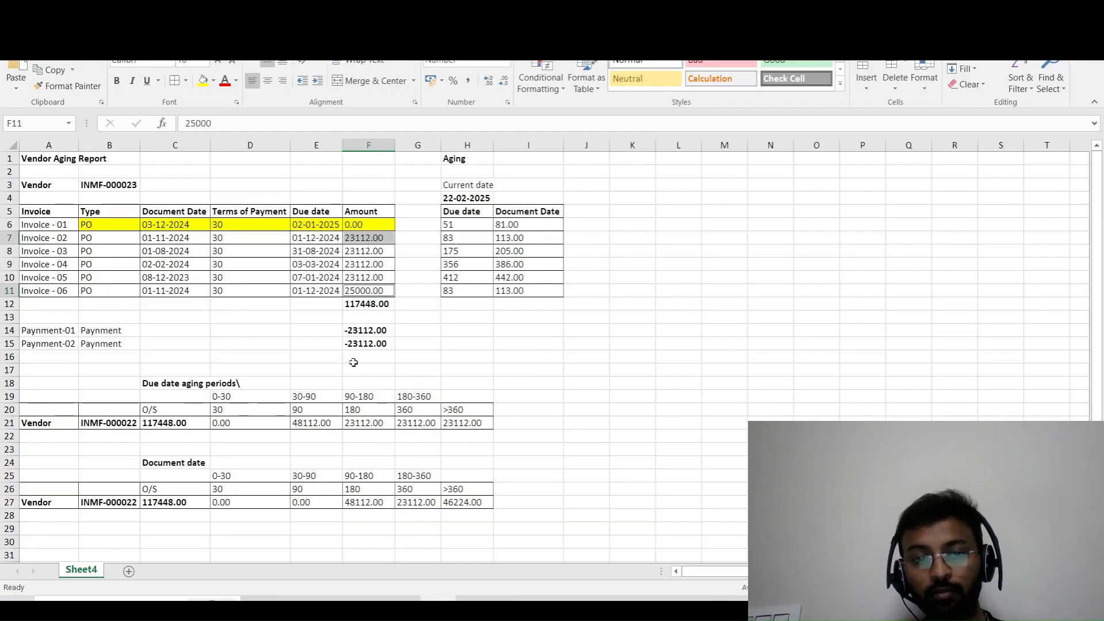
{"action": "left_click", "coordinate": [306, 425]}
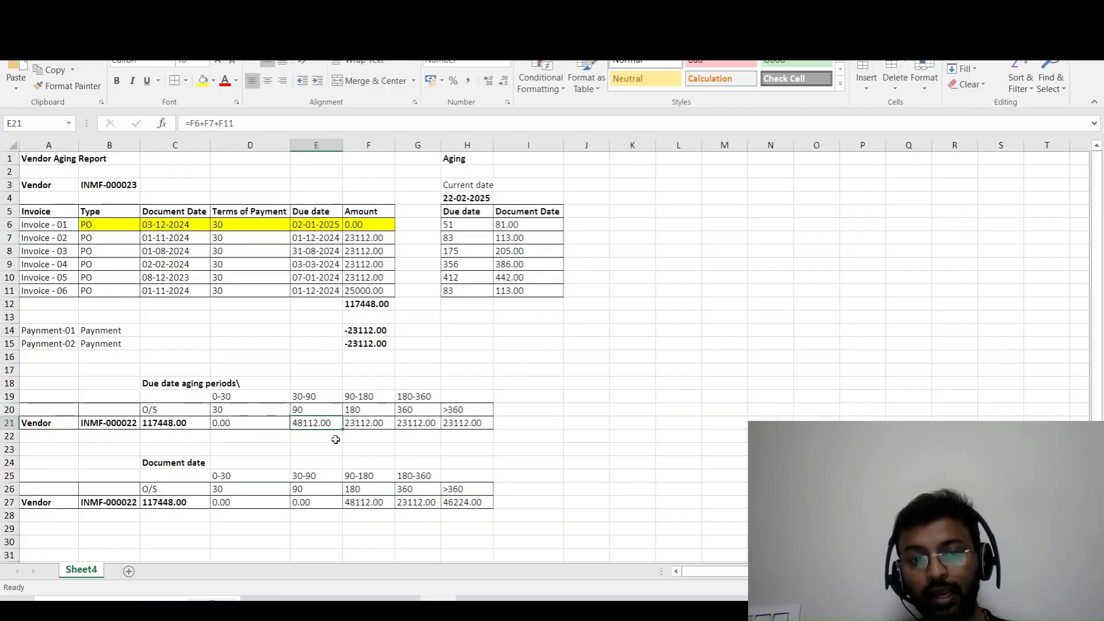
{"action": "key", "text": "alt+Tab"}
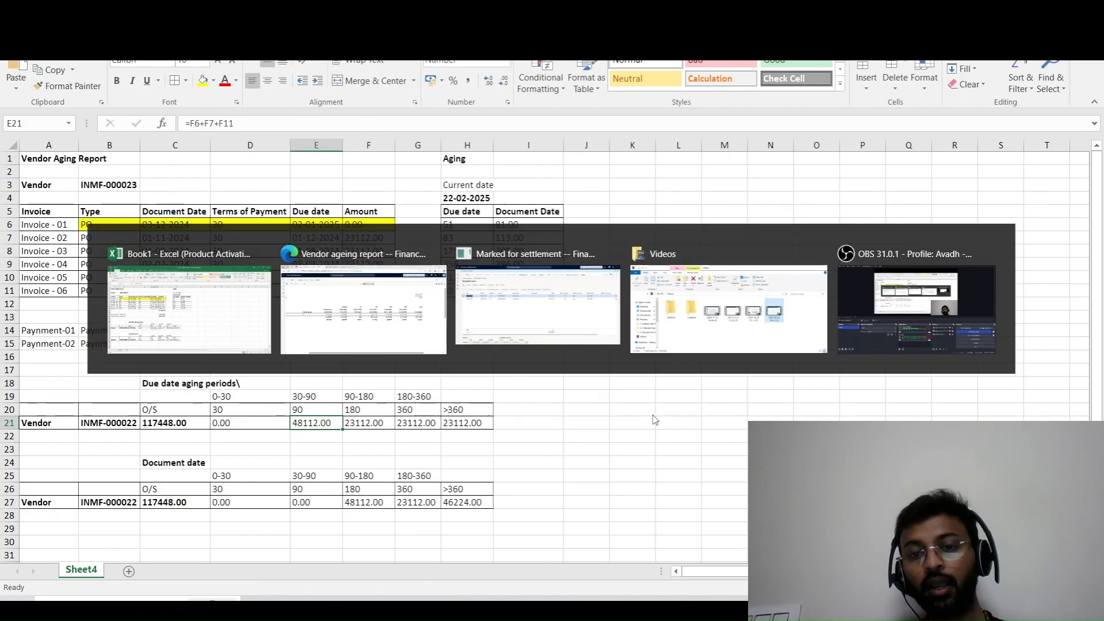
{"action": "key", "text": "alt+Tab"}
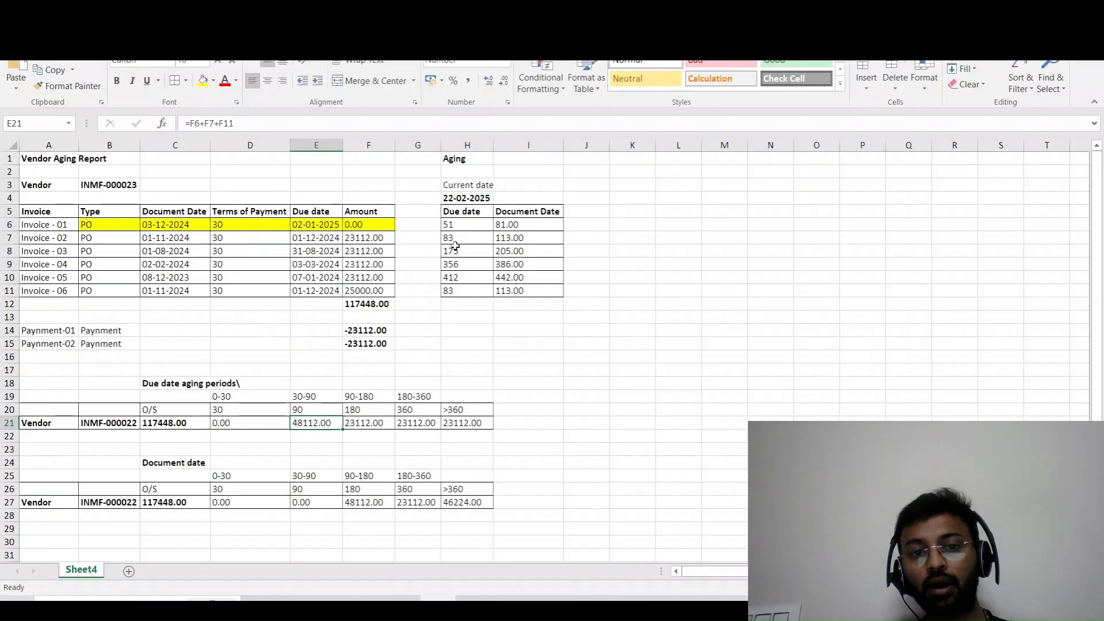
Compare the due date ages of Invoice - 02 and Invoice - 06 with the report's ageing columns, including the Current column.
{"action": "left_click", "coordinate": [454, 242]}
{"action": "left_click", "coordinate": [459, 295]}
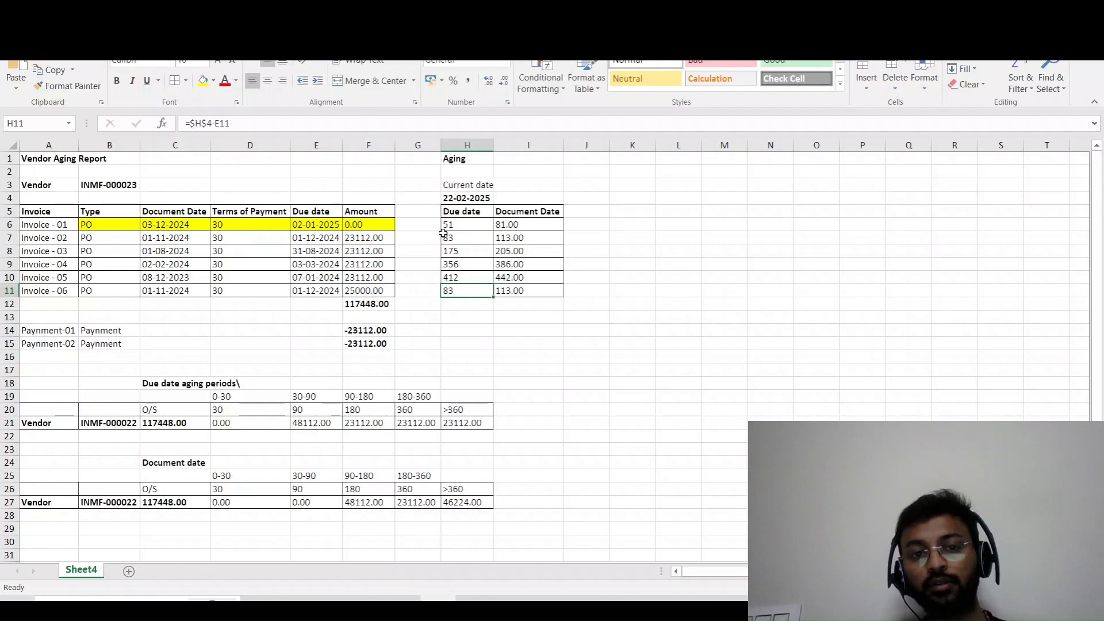
{"action": "key", "text": "alt+Tab"}
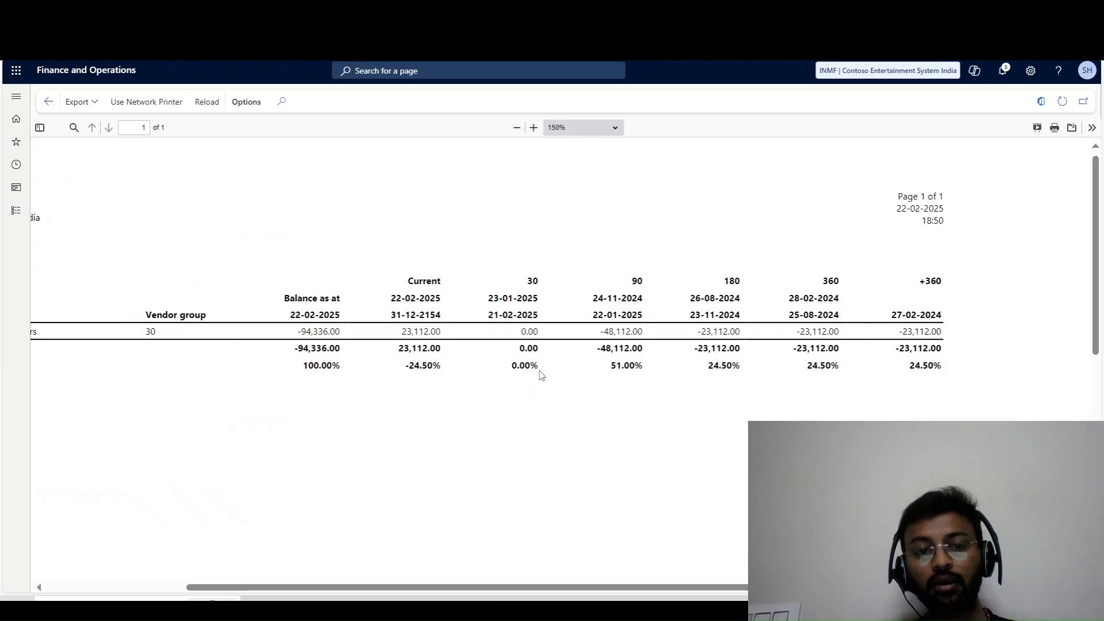
{"action": "double_click", "coordinate": [614, 332]}
{"action": "left_click_drag", "start_coordinate": [711, 331], "coordinate": [426, 294]}
{"action": "left_click", "coordinate": [391, 339]}
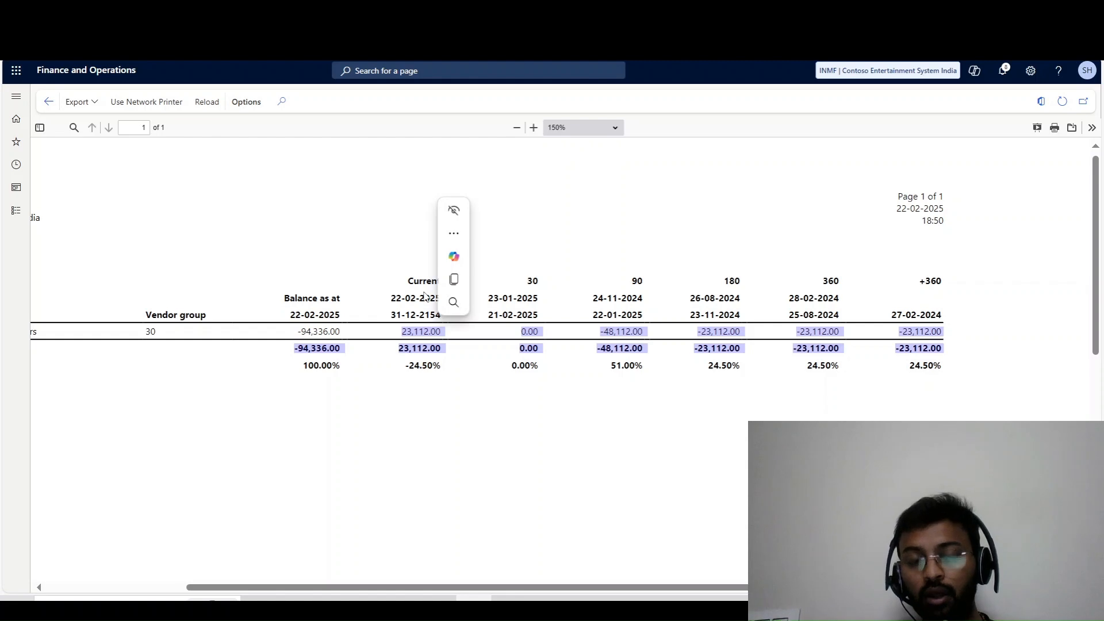
{"action": "key", "text": "alt+Tab"}
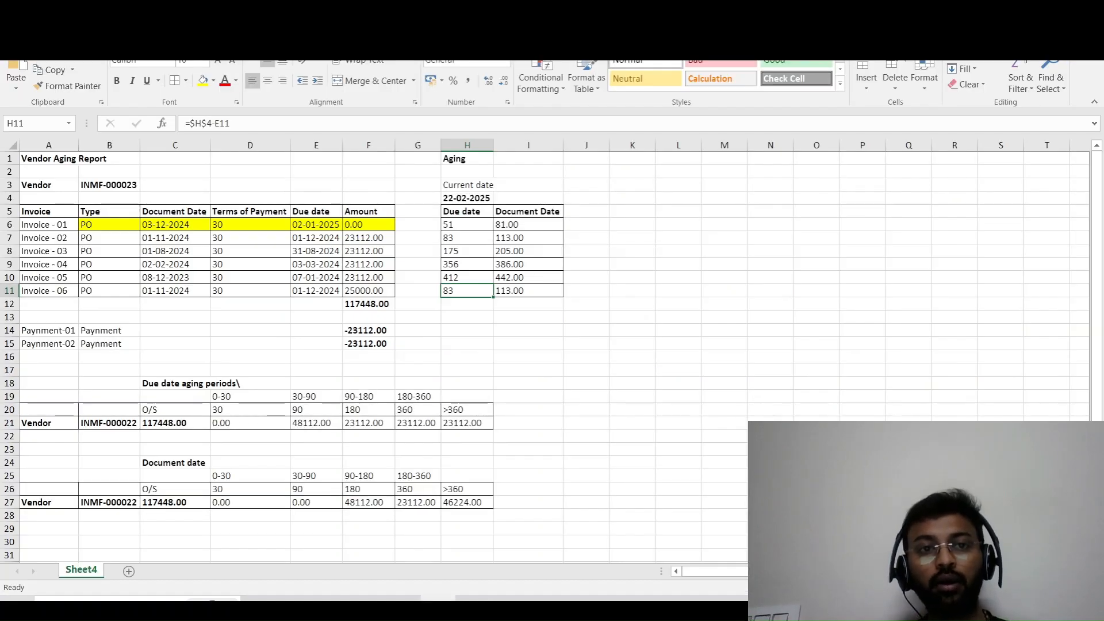
Switch to Finance and Operations and open the vendor transactions of Tata Motors from the All vendors list.
{"action": "key", "text": "alt+Tab"}
{"action": "key", "text": "Escape"}
{"action": "left_click", "coordinate": [16, 210]}
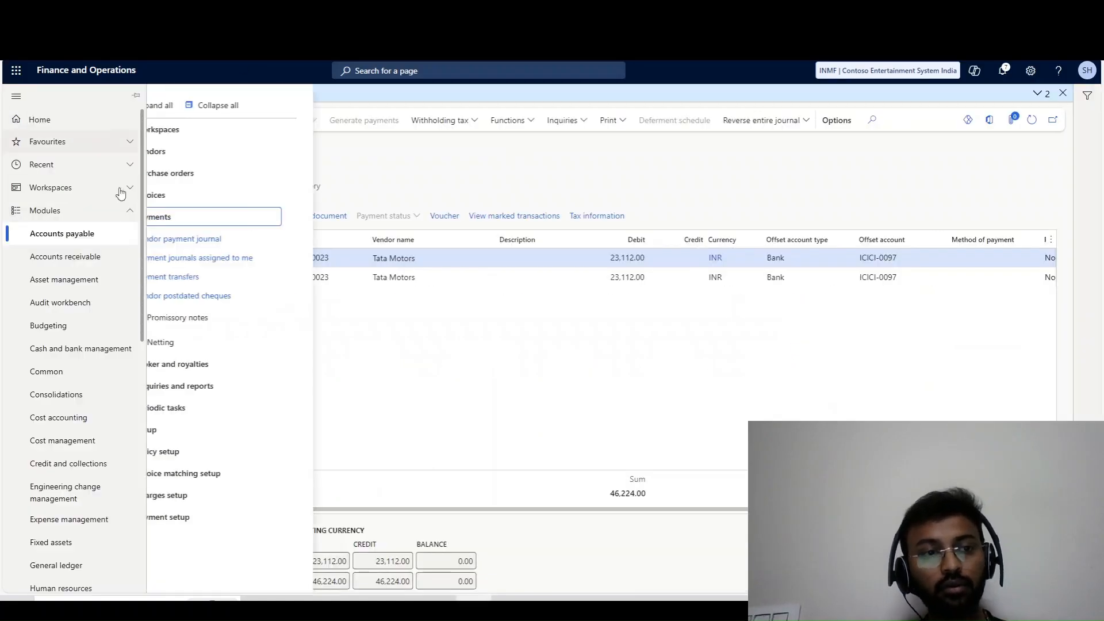
{"action": "left_click", "coordinate": [167, 151]}
{"action": "left_click", "coordinate": [379, 228]}
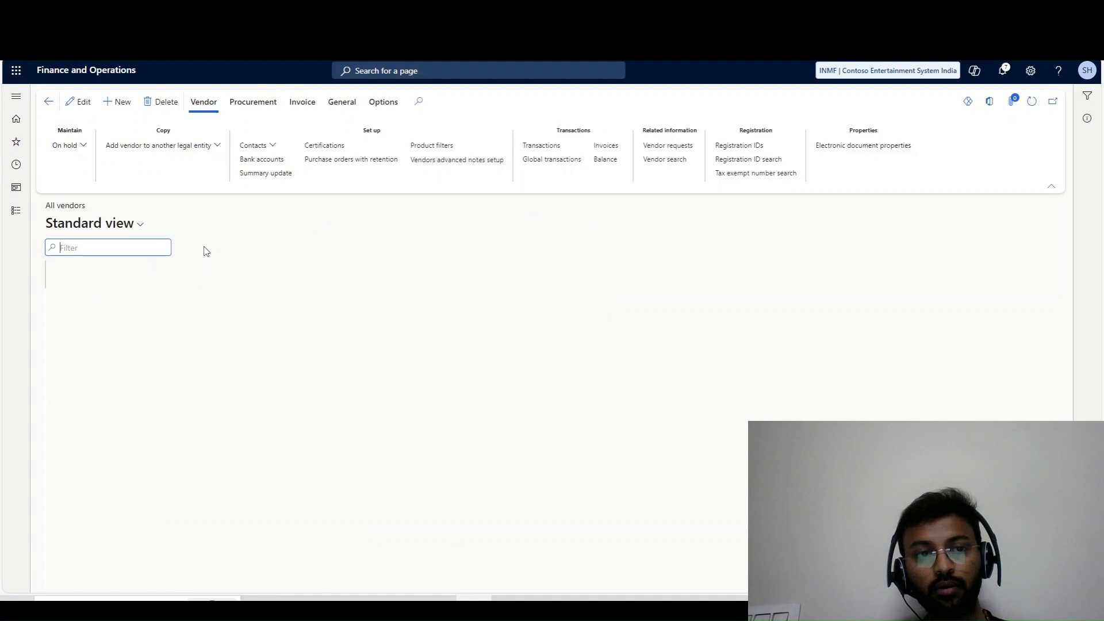
{"action": "scroll", "coordinate": [295, 573], "scroll_direction": "down", "scroll_amount": 3}
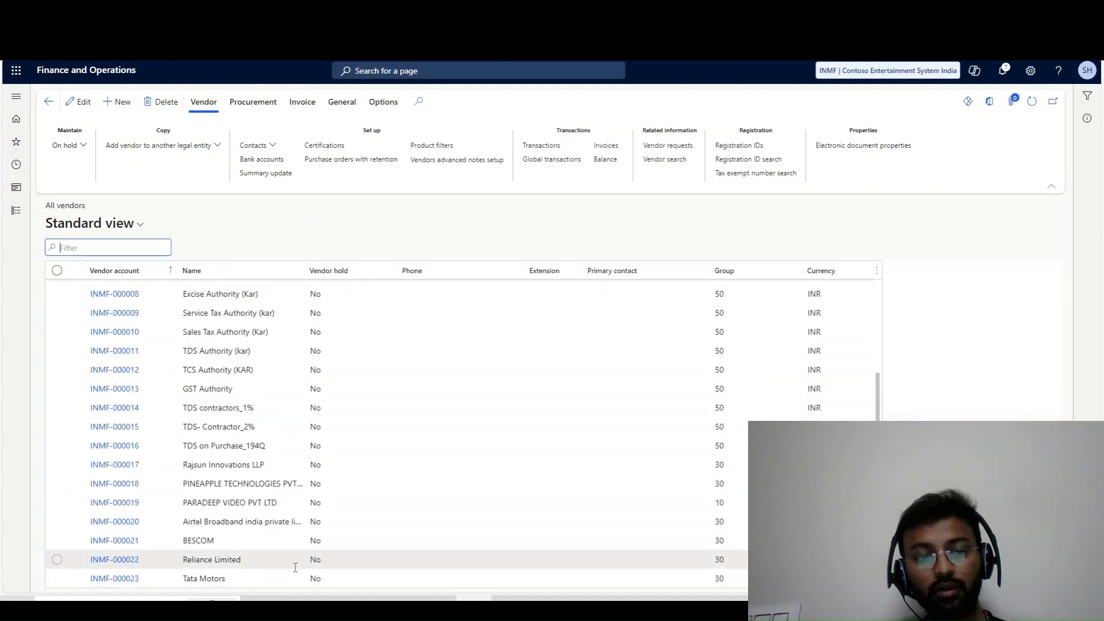
{"action": "left_click", "coordinate": [281, 578]}
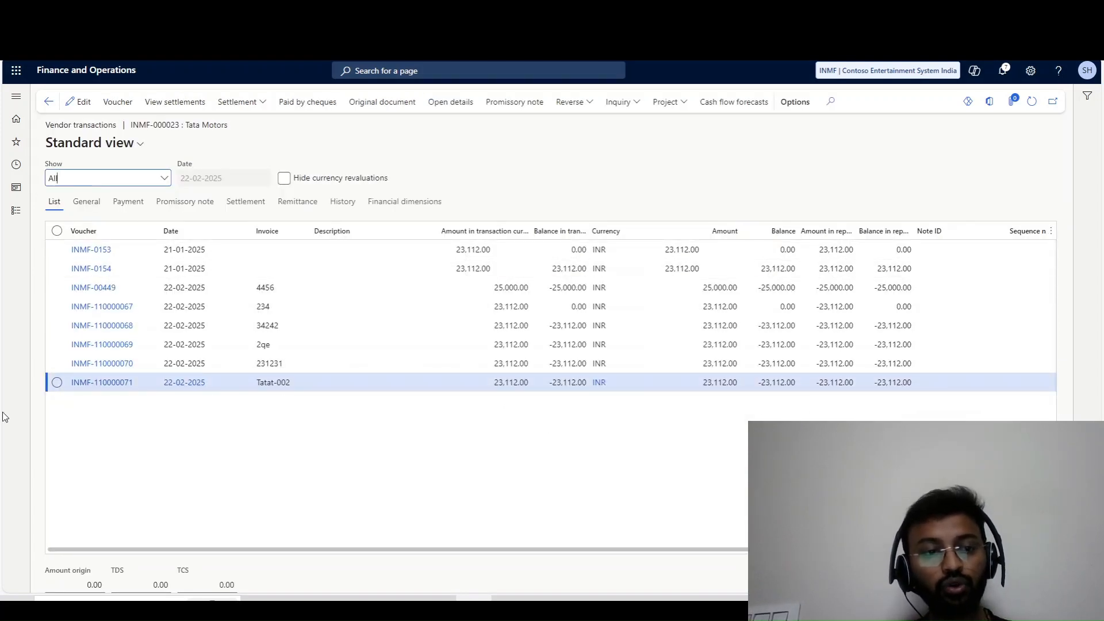
Examine the two payments and view the settlements of the zero-balance payment against its matching invoice.
{"action": "left_click", "coordinate": [205, 274]}
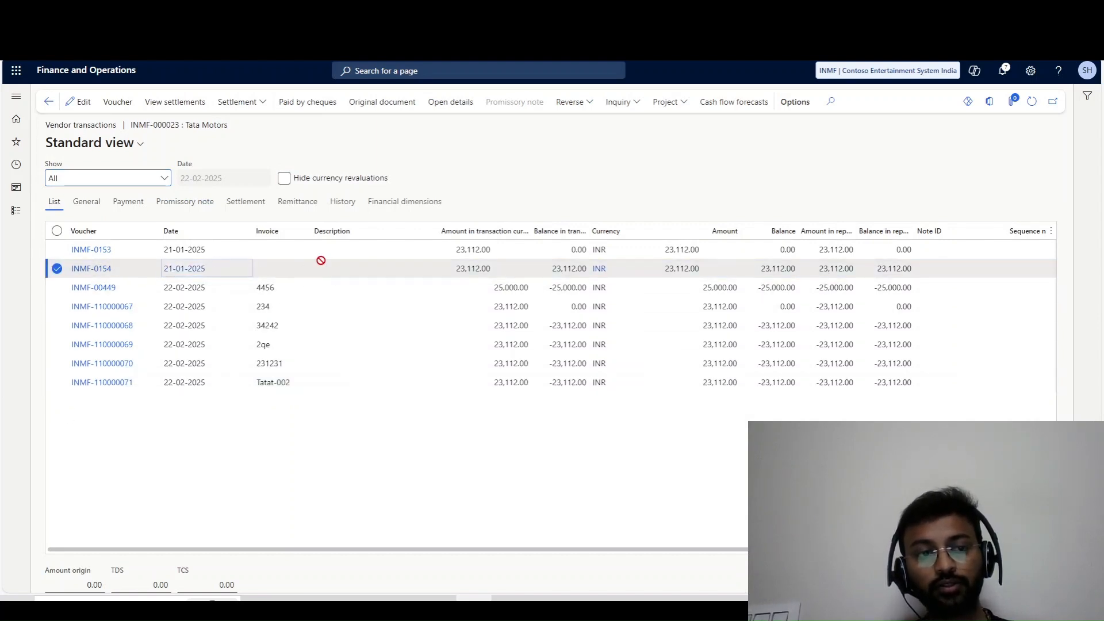
{"action": "left_click", "coordinate": [490, 249]}
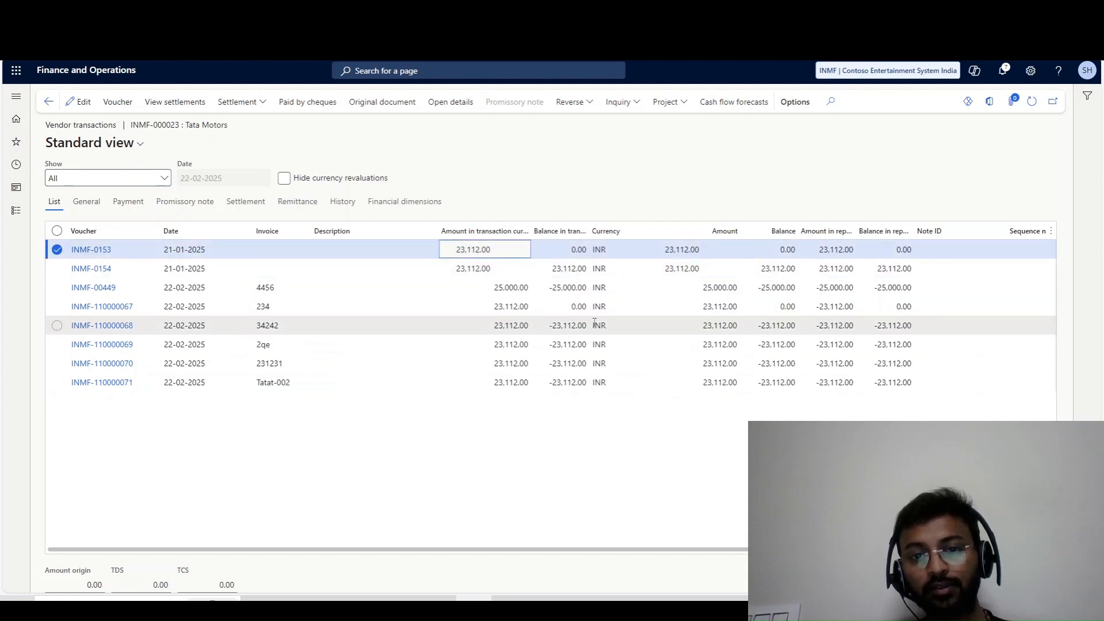
{"action": "left_click", "coordinate": [506, 308], "text": "ctrl"}
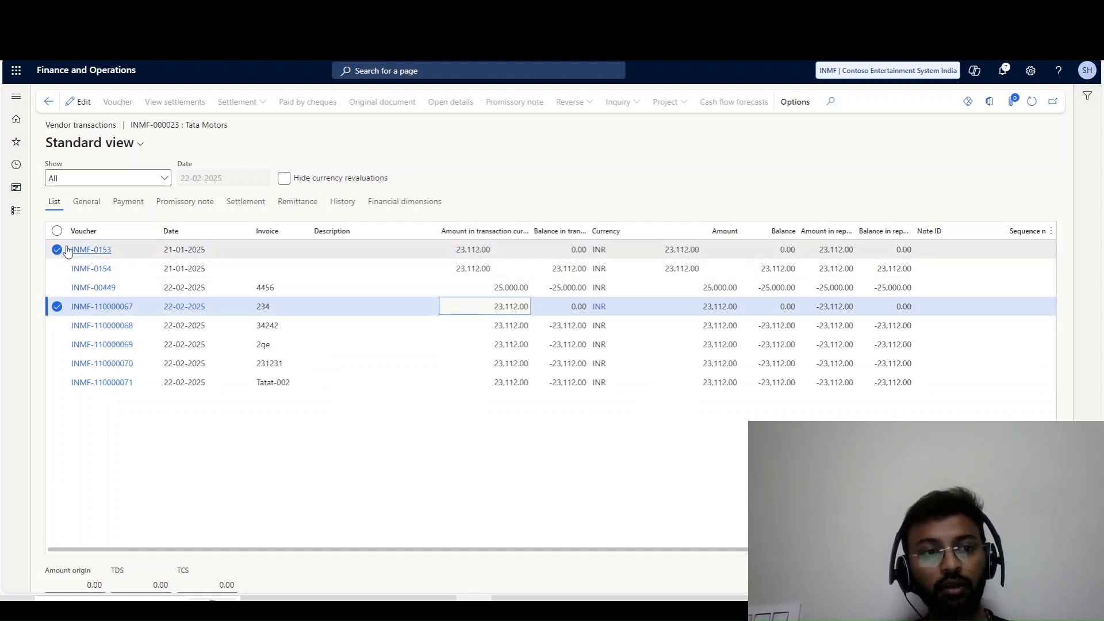
{"action": "left_click", "coordinate": [57, 249]}
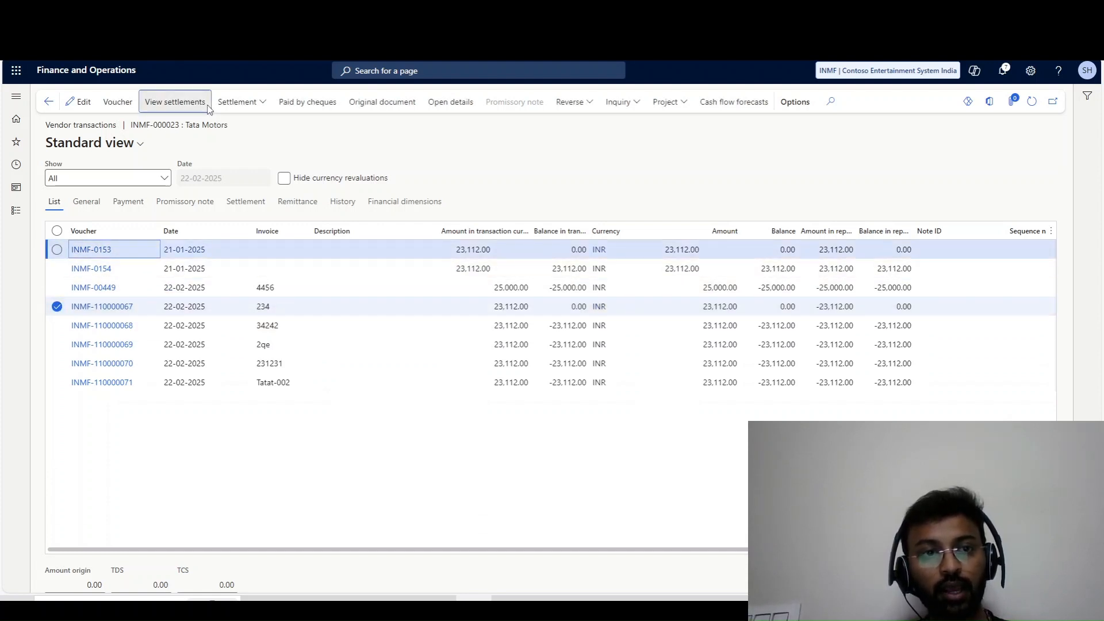
{"action": "left_click", "coordinate": [208, 109]}
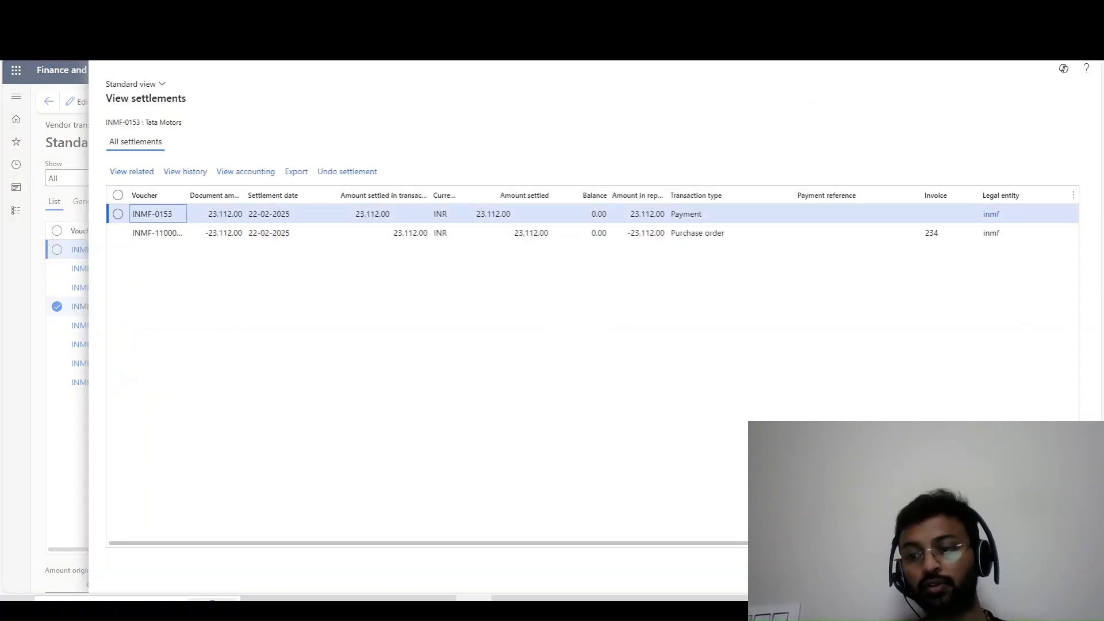
{"action": "key", "text": "Escape"}
Compare the payment with the open 23,112.00 balance against the Current column and ageing columns of the vendor ageing report.
{"action": "left_click", "coordinate": [461, 268]}
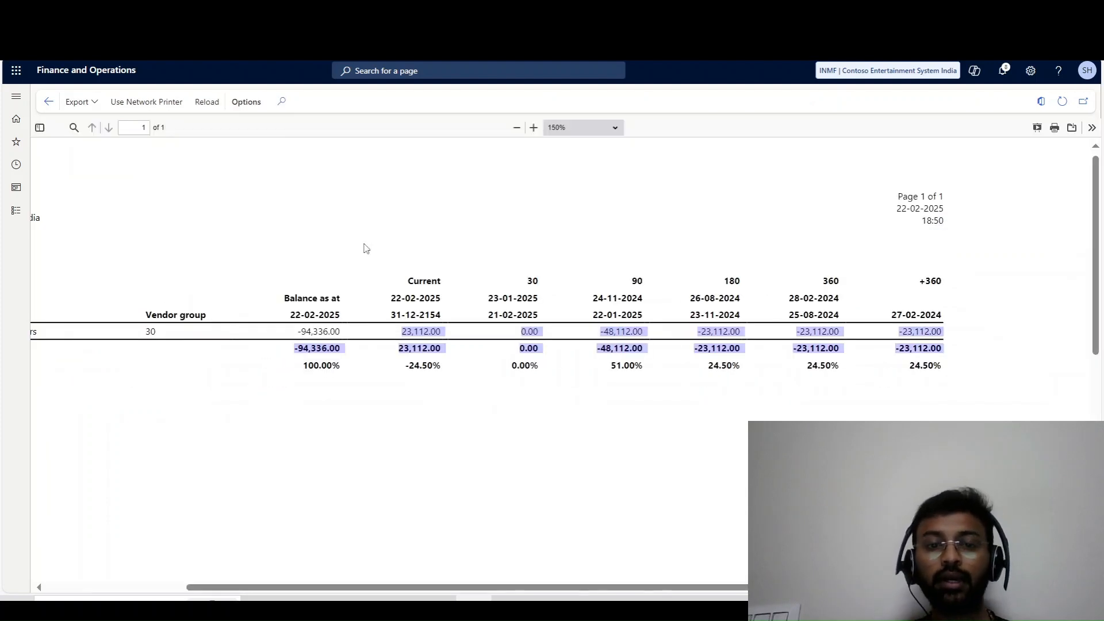
{"action": "left_click", "coordinate": [417, 421]}
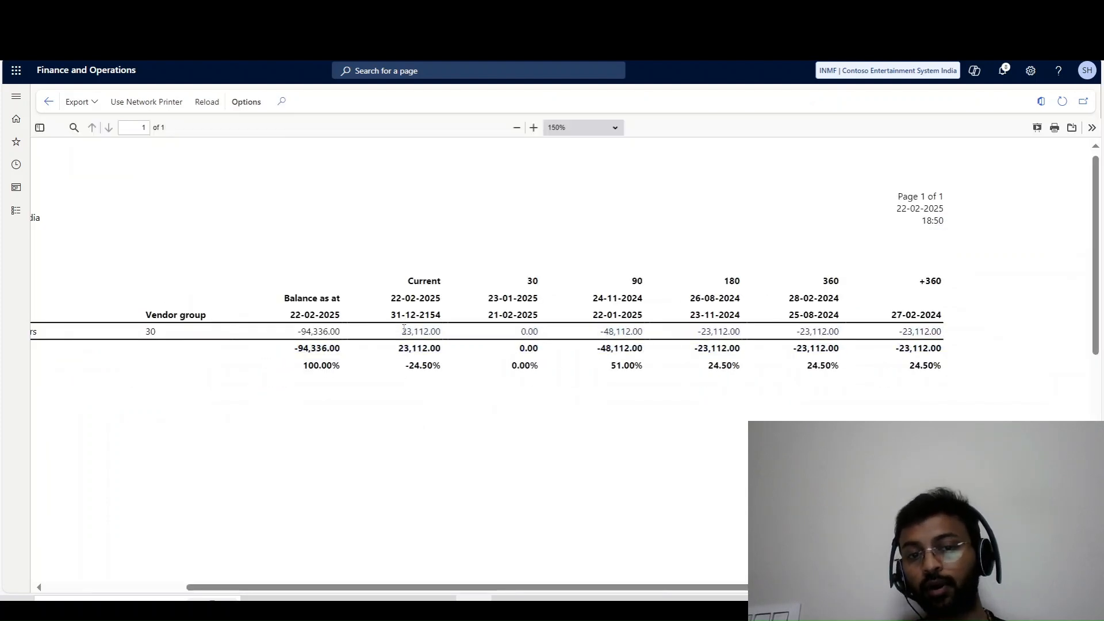
{"action": "left_click_drag", "start_coordinate": [405, 330], "coordinate": [444, 334]}
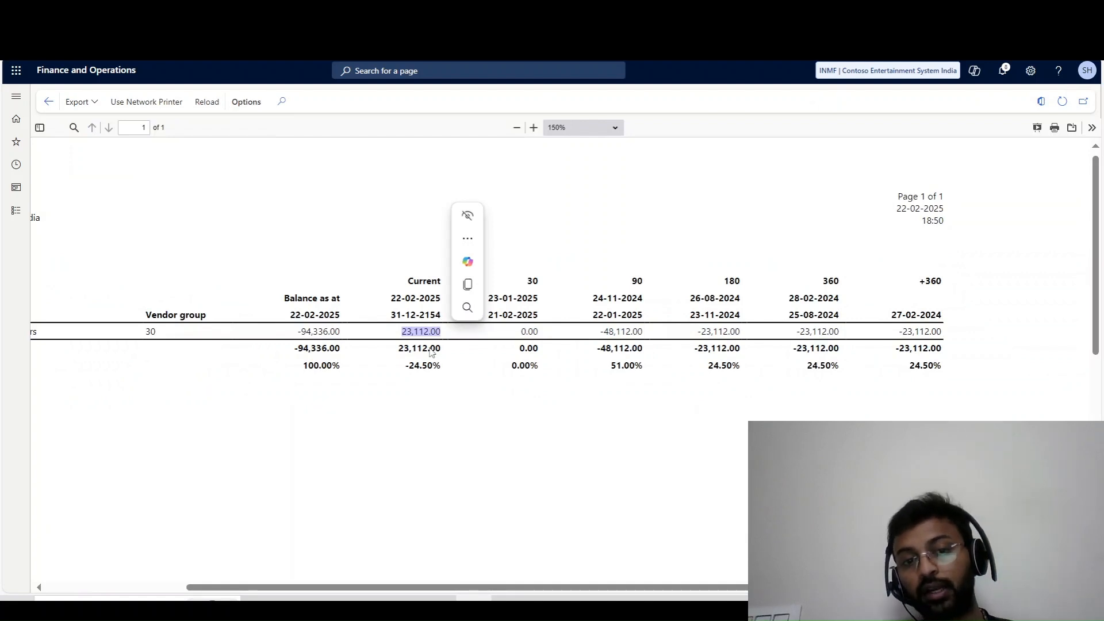
{"action": "left_click", "coordinate": [407, 341]}
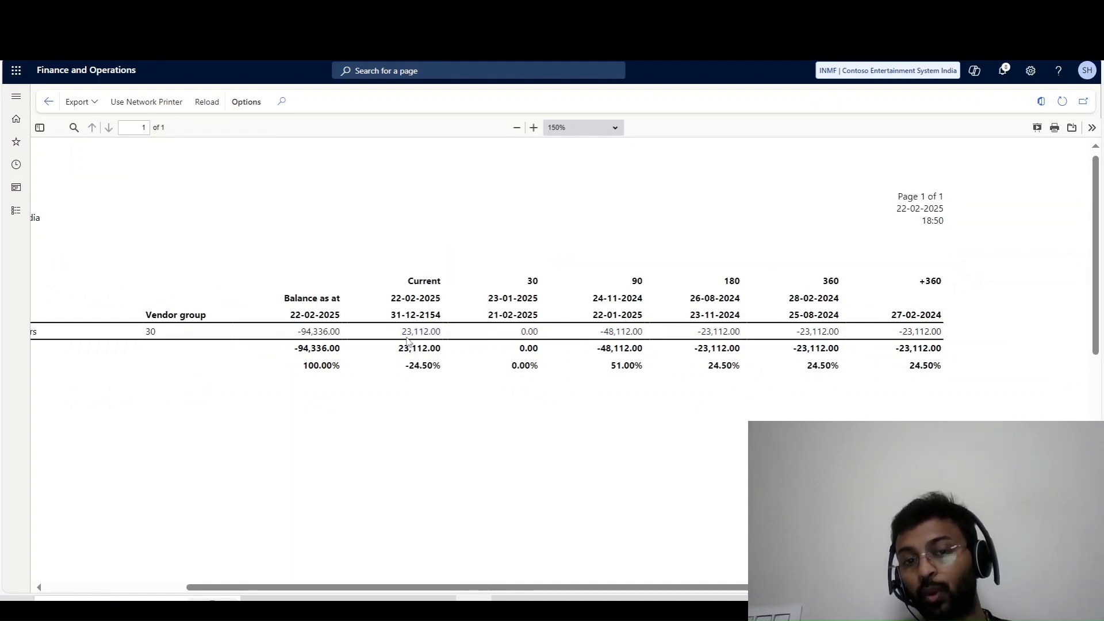
{"action": "double_click", "coordinate": [416, 333]}
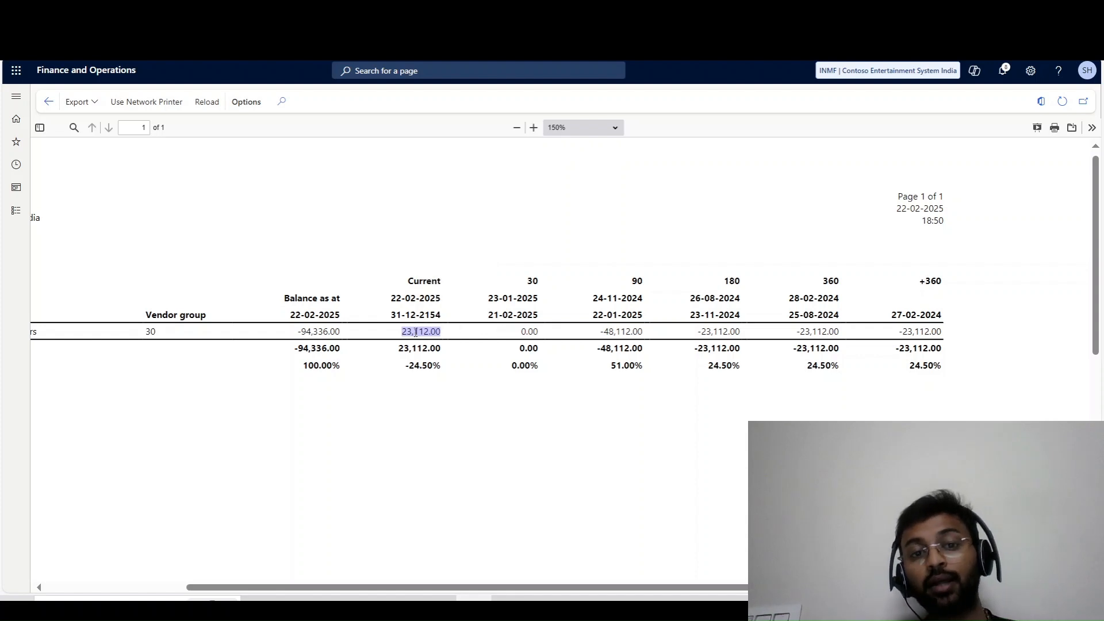
{"action": "left_click_drag", "start_coordinate": [625, 334], "coordinate": [925, 316]}
{"action": "left_click", "coordinate": [841, 339]}
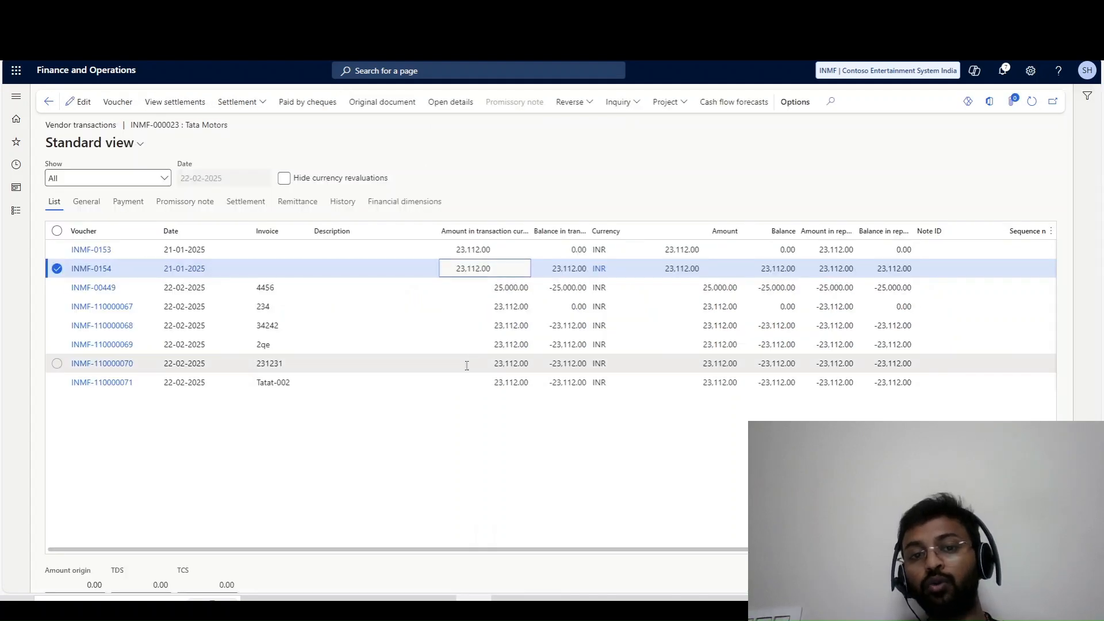
{"action": "left_click", "coordinate": [485, 344]}
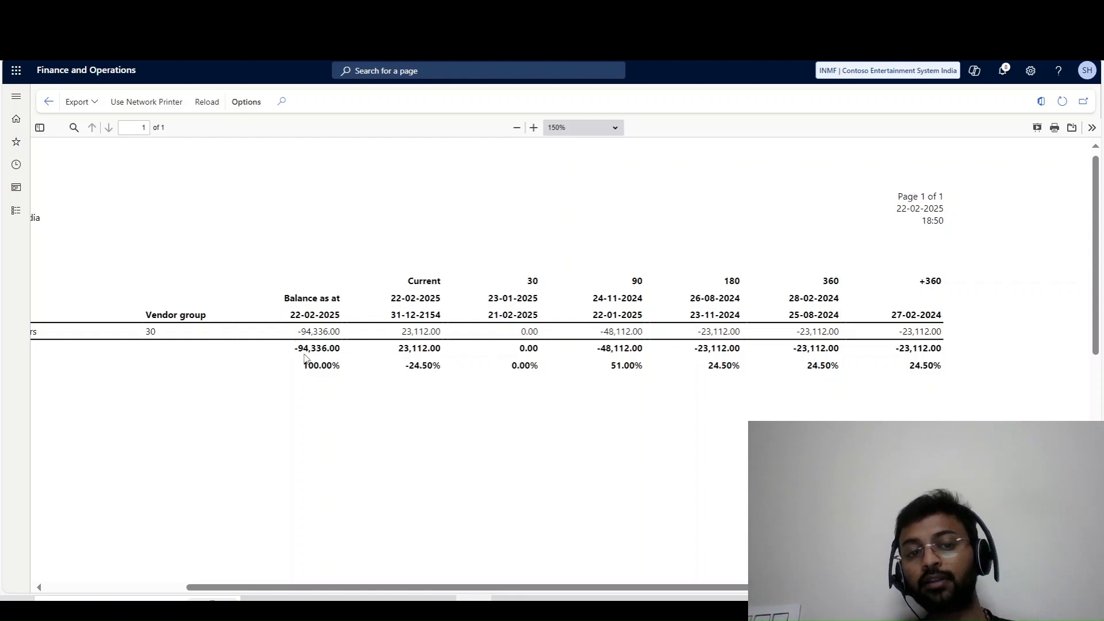
Switch to the Excel sheet and set the vendor's 0-30 bucket in the due date aging periods to -23112.
{"action": "key", "text": "alt+Tab"}
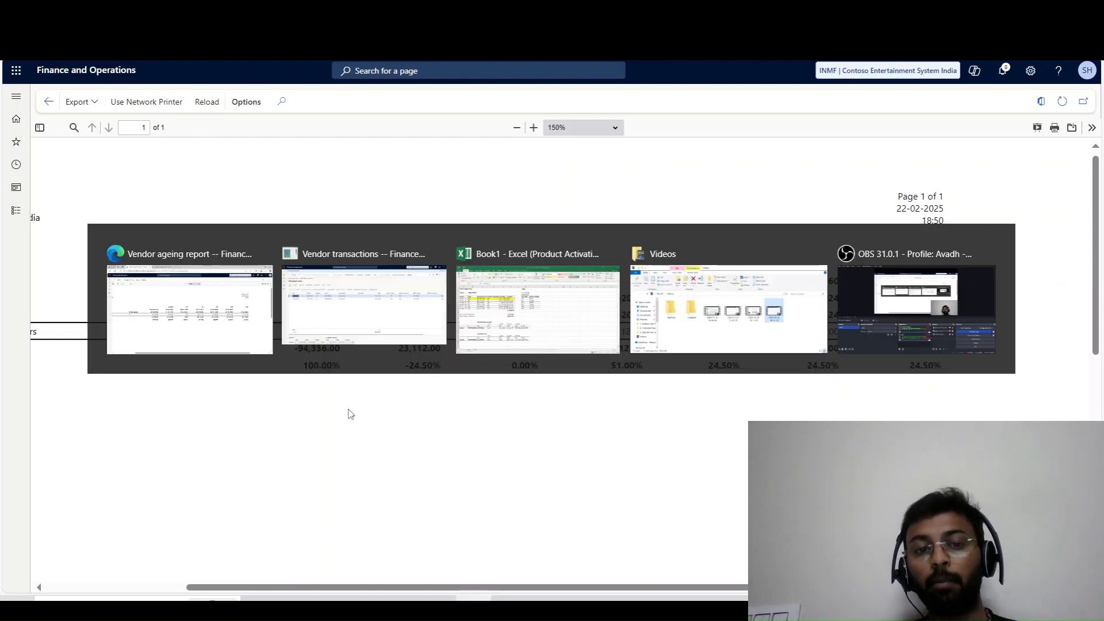
{"action": "key", "text": "alt+Tab"}
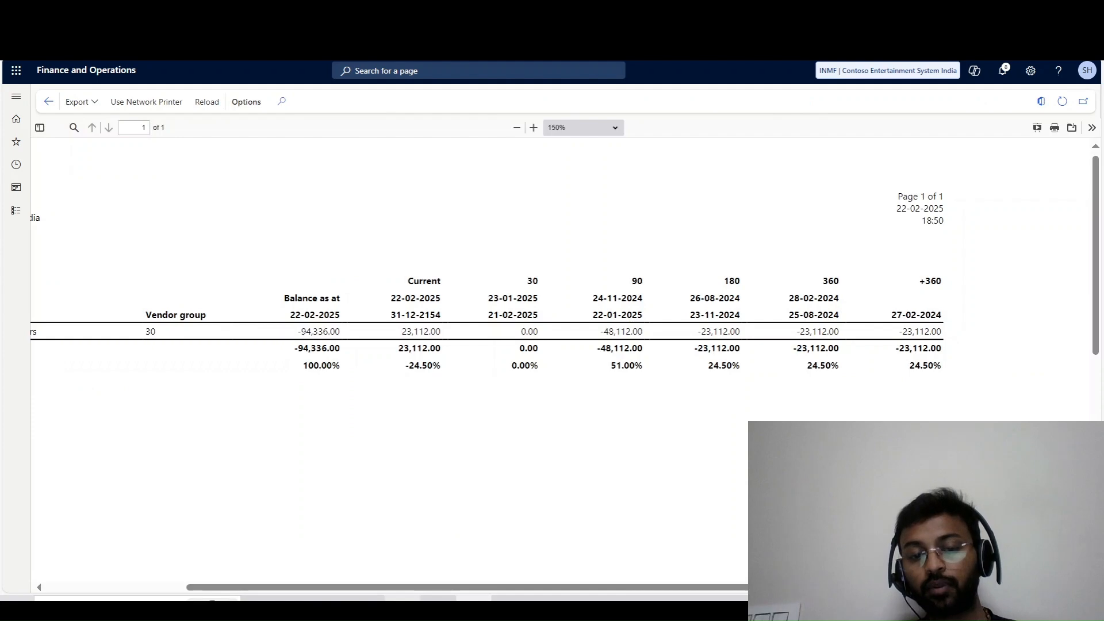
{"action": "left_click", "coordinate": [438, 607]}
{"action": "scroll", "coordinate": [311, 403], "scroll_direction": "down", "scroll_amount": 2}
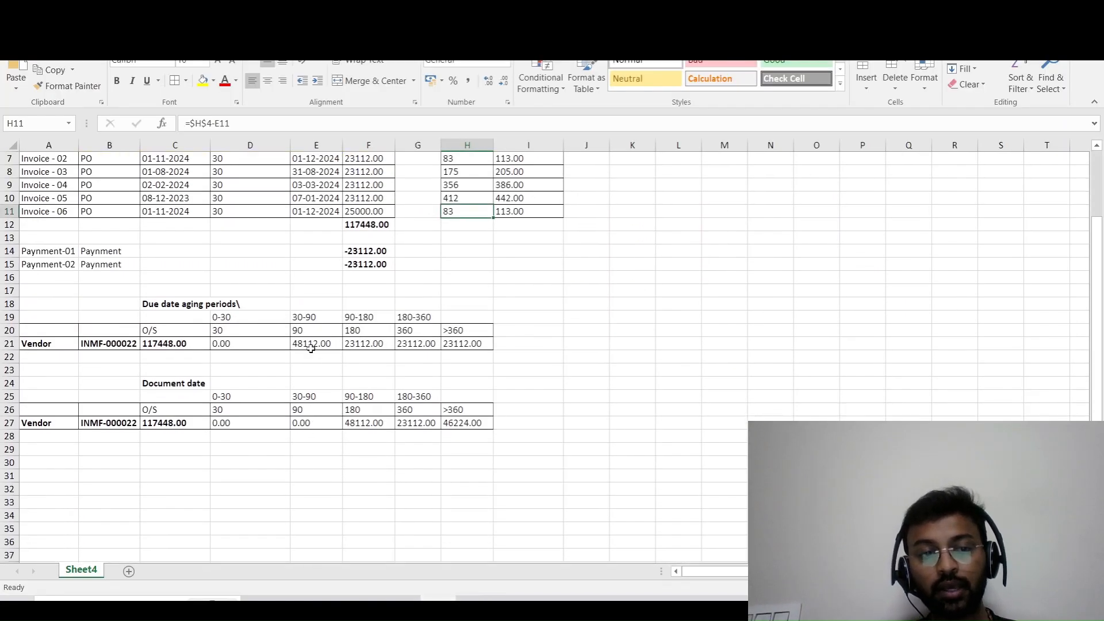
{"action": "left_click_drag", "start_coordinate": [310, 345], "coordinate": [486, 344]}
{"action": "left_click", "coordinate": [161, 345]}
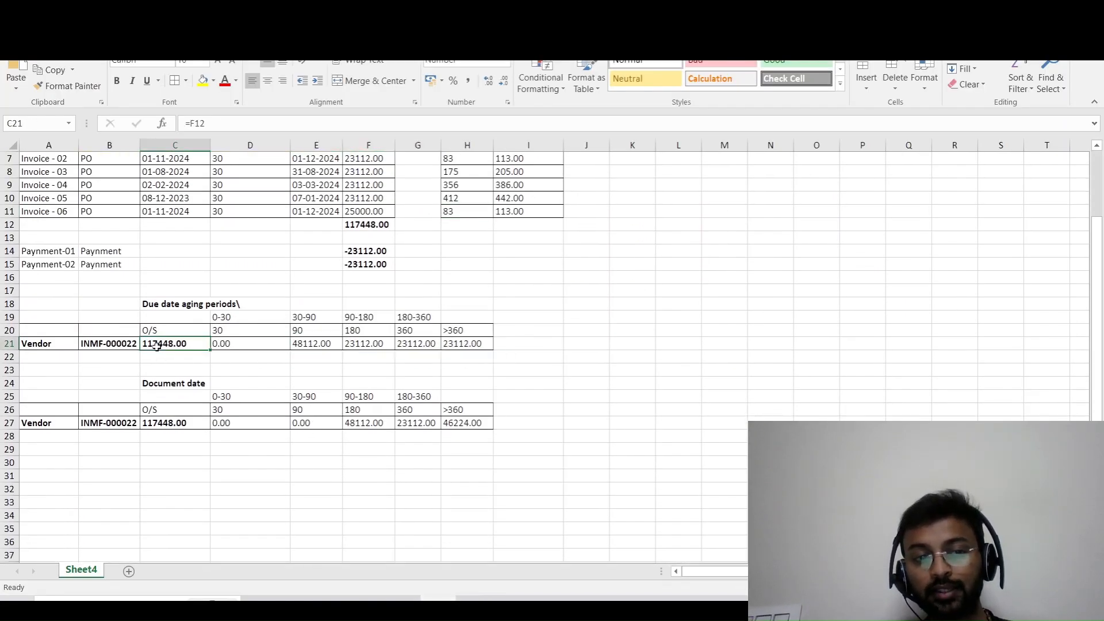
{"action": "left_click", "coordinate": [227, 344]}
{"action": "type", "text": "-"}
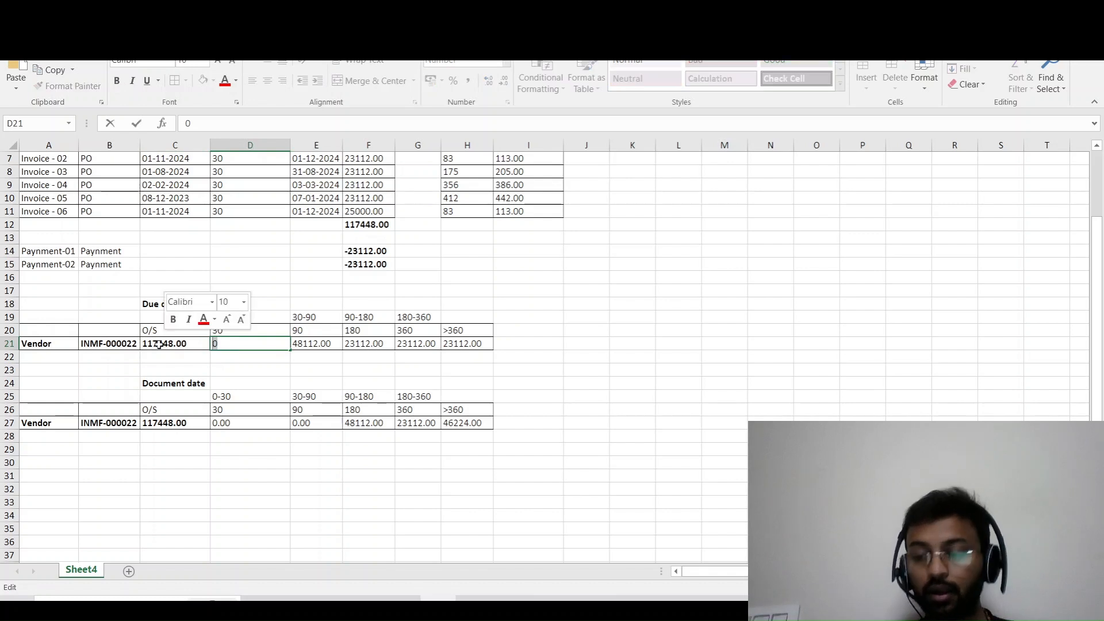
{"action": "type", "text": "23112"}
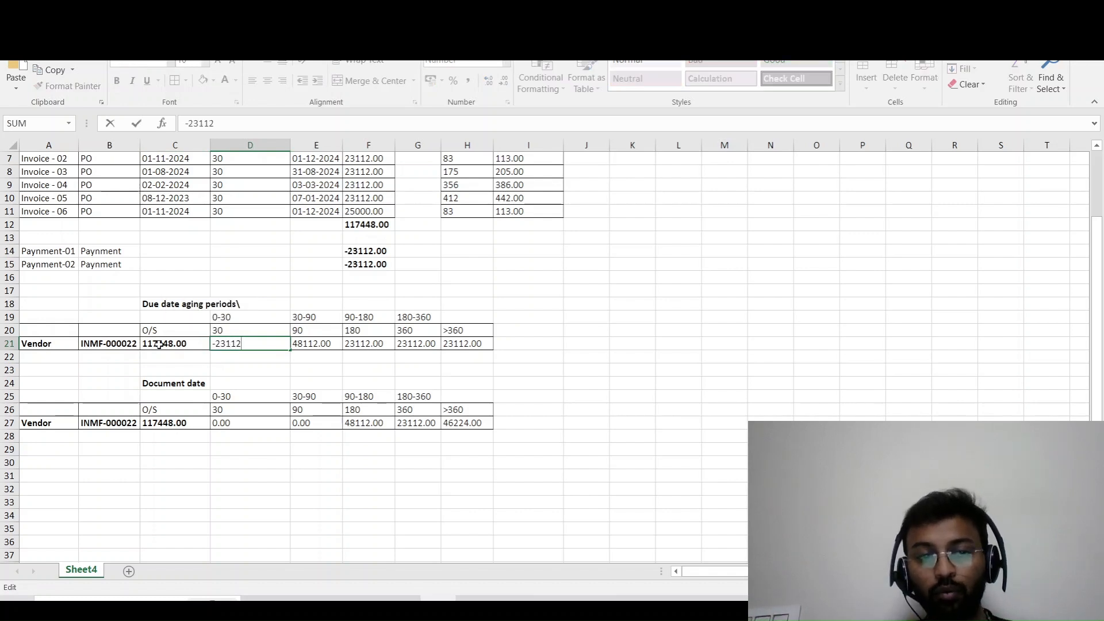
{"action": "key", "text": "Tab"}
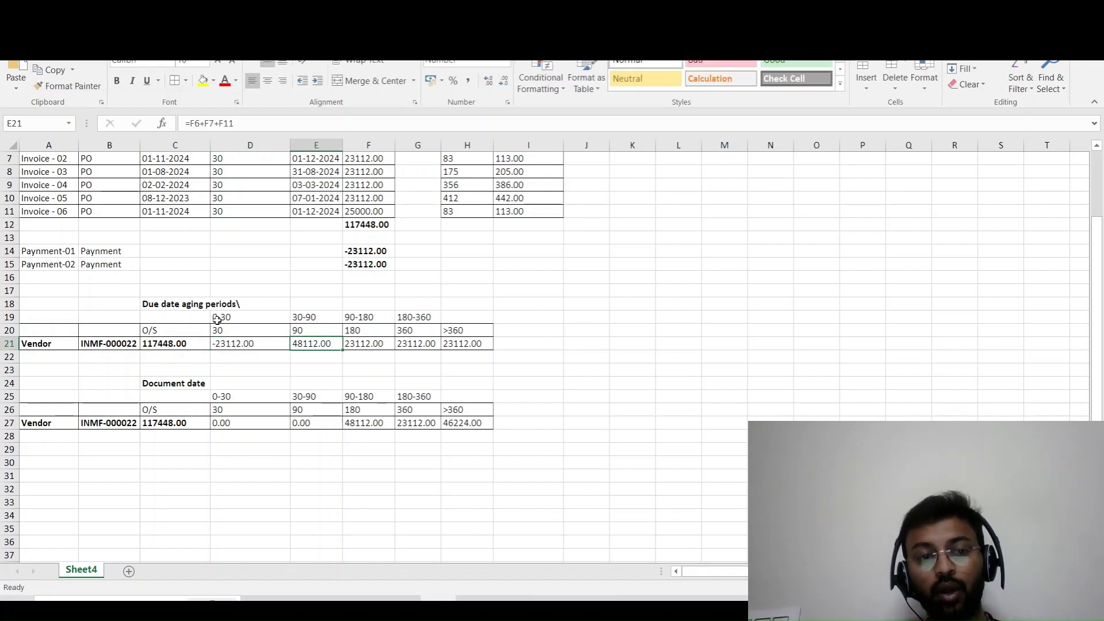
Compare the vendor's due date aging buckets in Excel with the Current and 90-day columns of the vendor ageing report.
{"action": "left_click", "coordinate": [181, 344]}
{"action": "left_click_drag", "start_coordinate": [217, 346], "coordinate": [469, 345]}
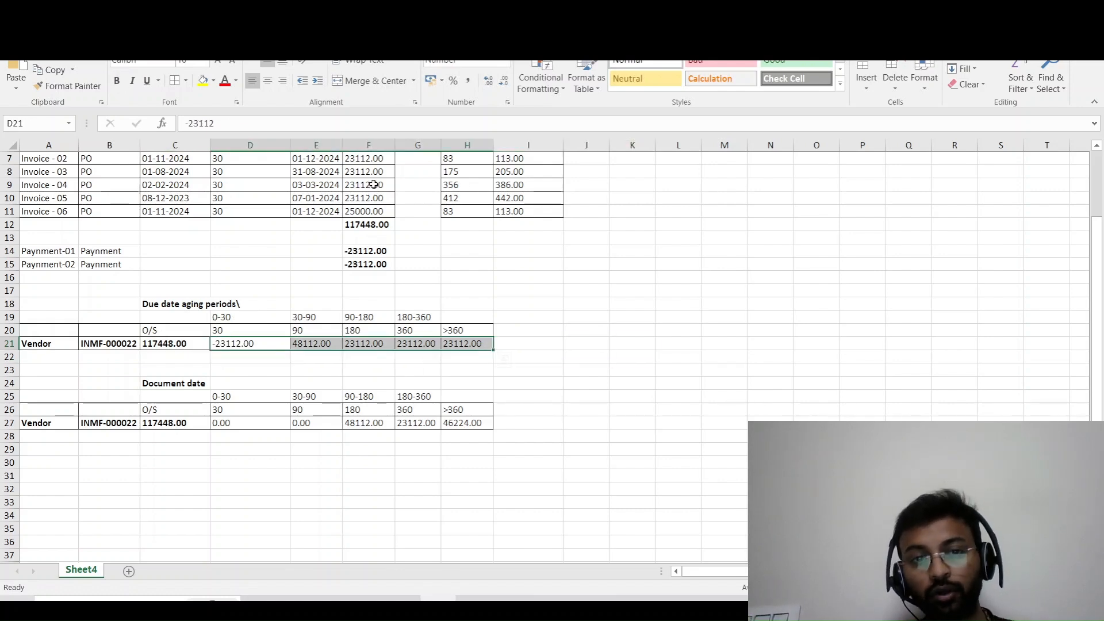
{"action": "scroll", "coordinate": [482, 343], "scroll_direction": "up", "scroll_amount": 2}
{"action": "key", "text": "alt+Tab"}
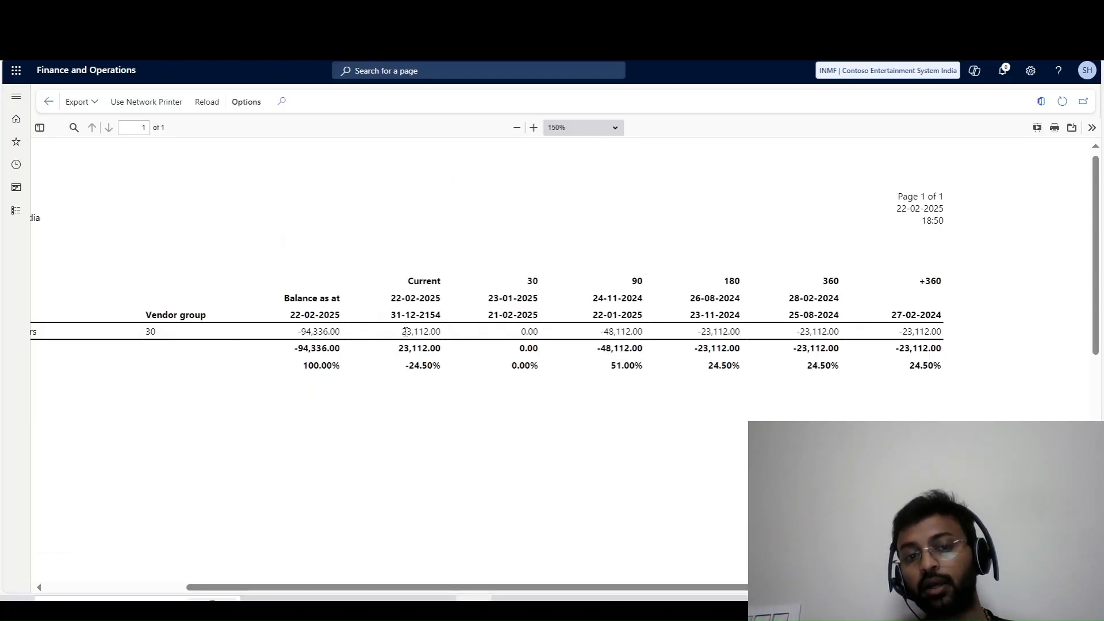
{"action": "left_click_drag", "start_coordinate": [402, 332], "coordinate": [447, 337]}
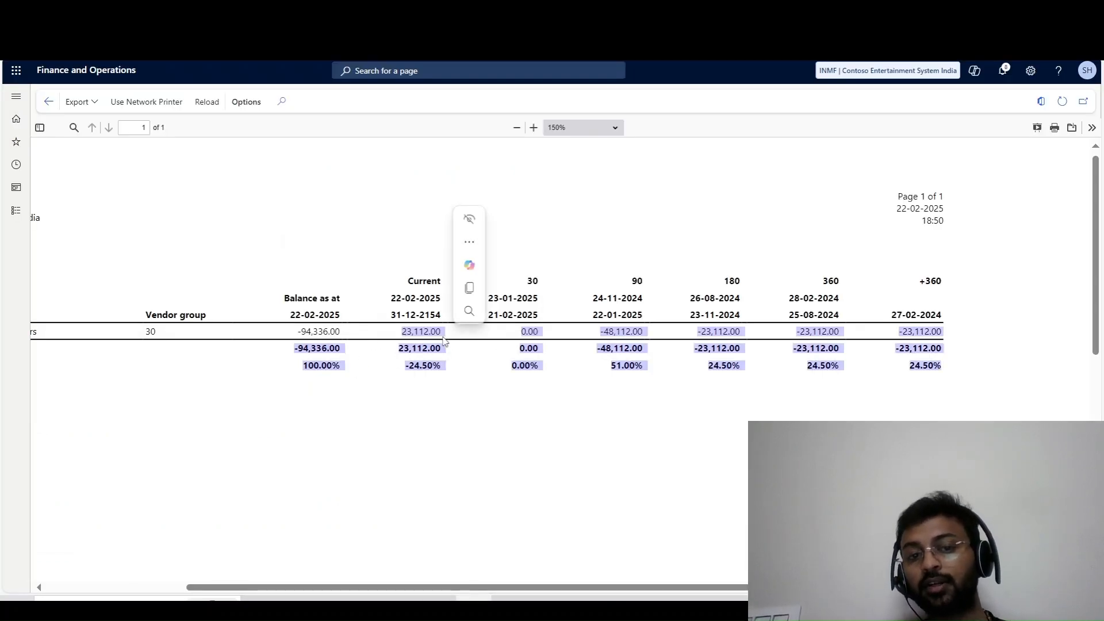
{"action": "double_click", "coordinate": [409, 332]}
{"action": "left_click", "coordinate": [612, 333]}
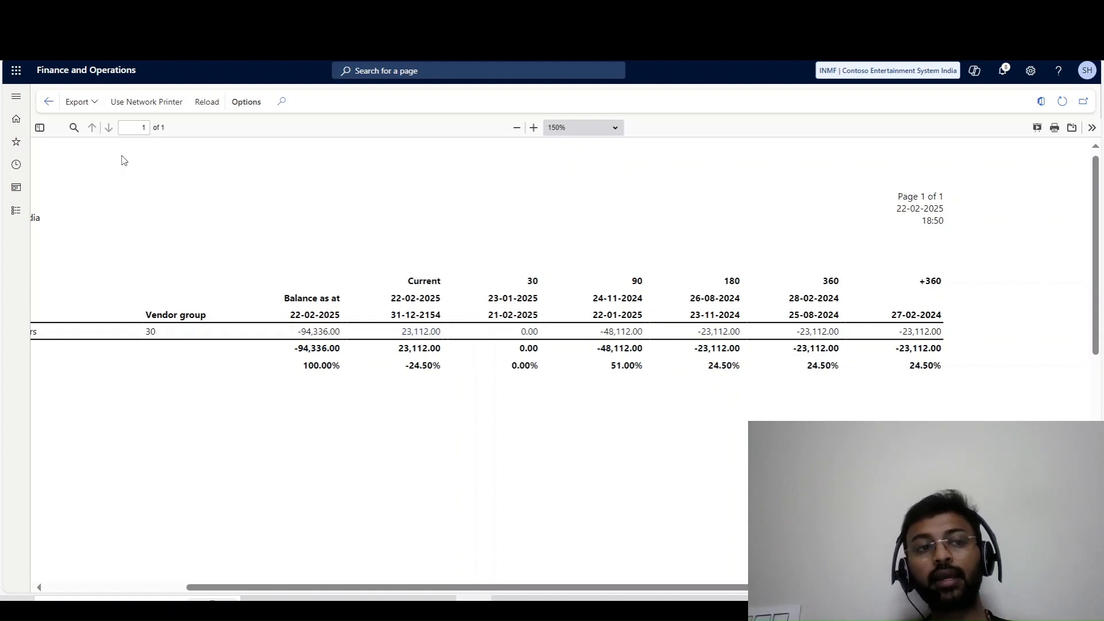
Close the vendor ageing report and review the due date ages and amounts of Invoice - 01 and Invoice - 02 in Excel.
{"action": "left_click", "coordinate": [52, 104]}
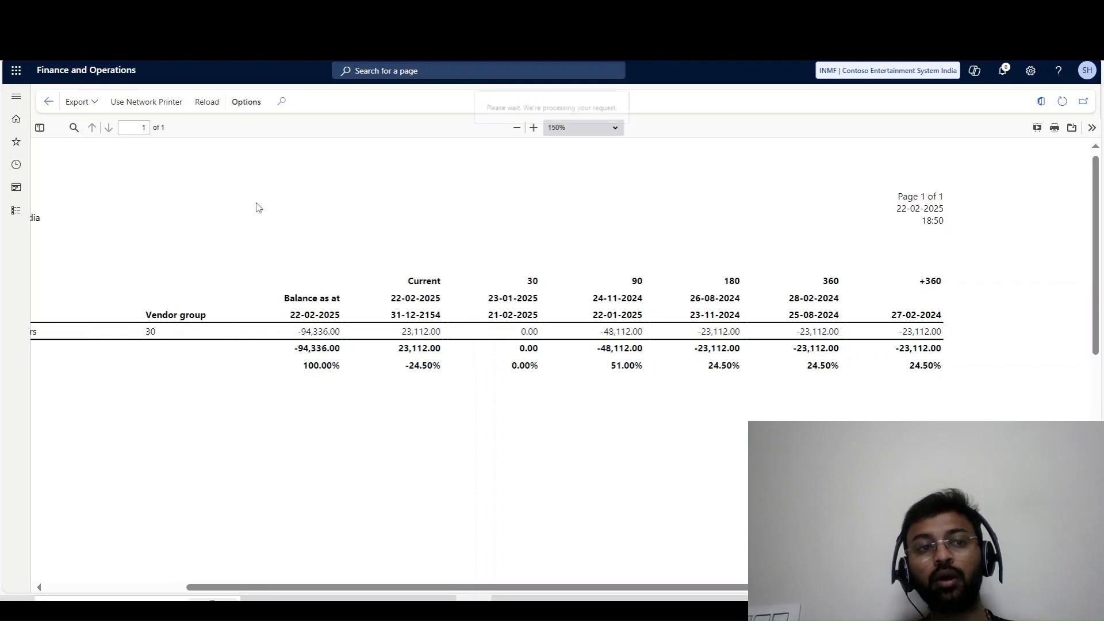
{"action": "left_click", "coordinate": [15, 210]}
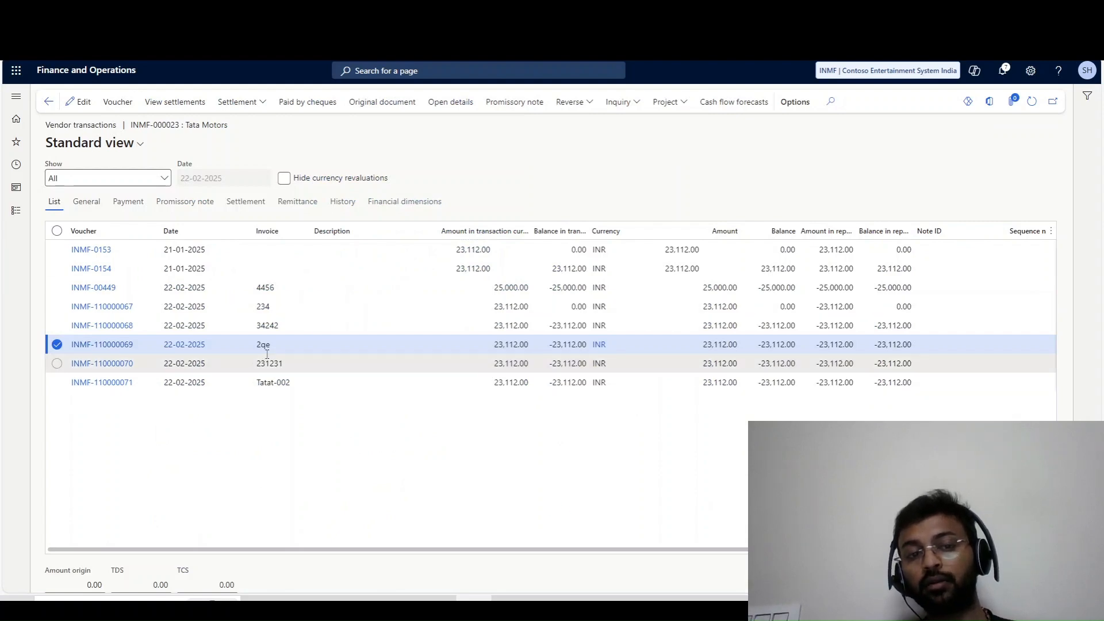
{"action": "left_click", "coordinate": [439, 607]}
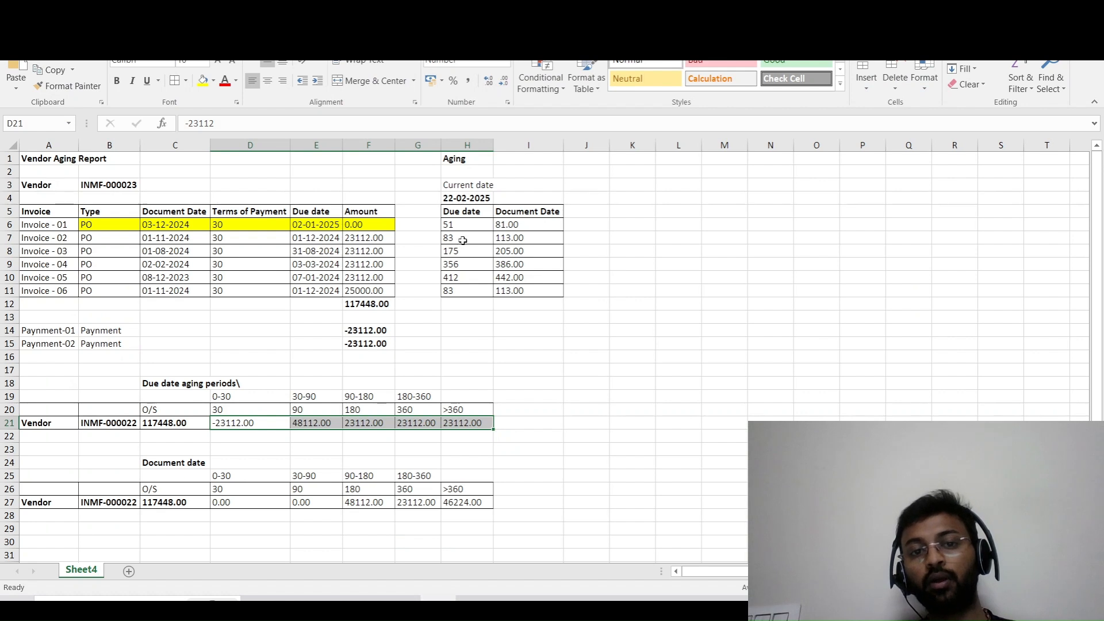
{"action": "left_click_drag", "start_coordinate": [463, 224], "coordinate": [93, 224]}
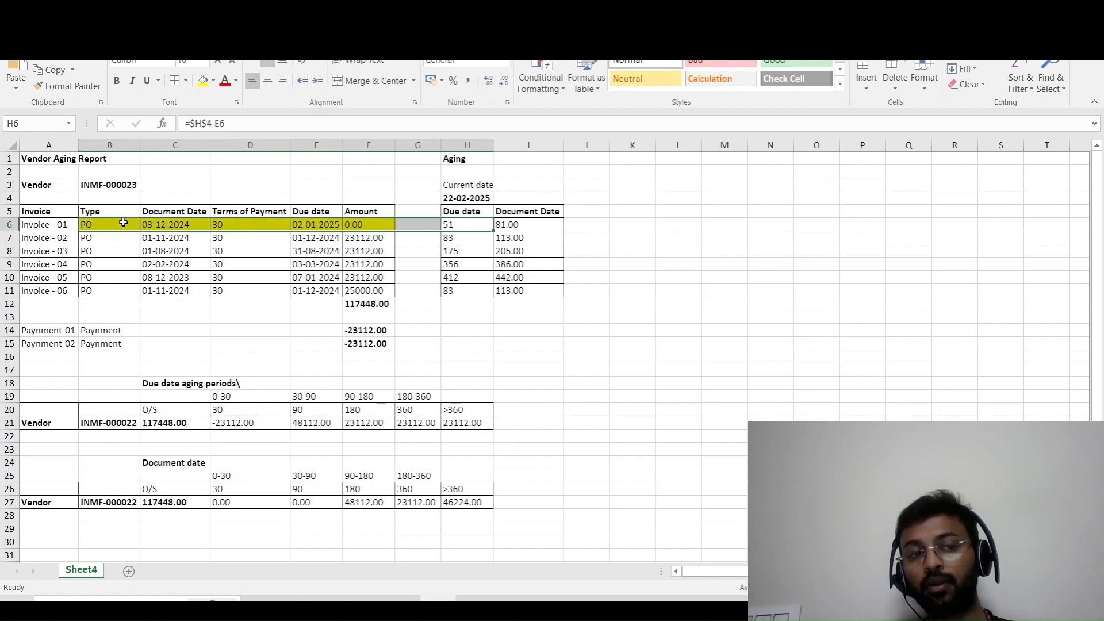
{"action": "left_click", "coordinate": [134, 223]}
{"action": "left_click", "coordinate": [445, 227]}
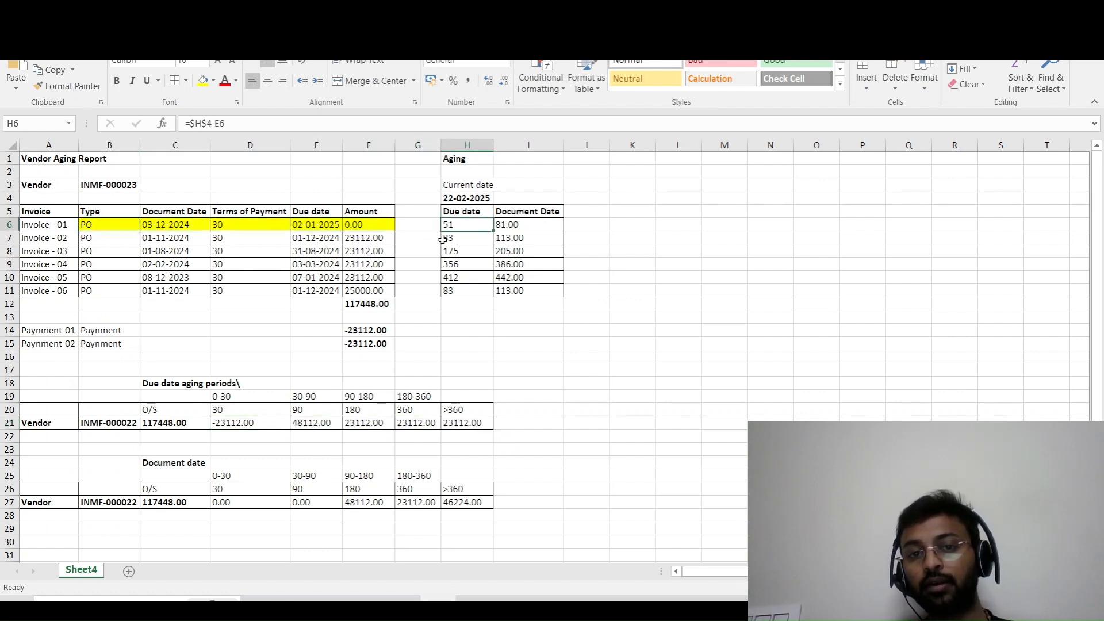
{"action": "left_click_drag", "start_coordinate": [359, 240], "coordinate": [85, 232]}
{"action": "left_click_drag", "start_coordinate": [448, 236], "coordinate": [100, 236]}
{"action": "left_click", "coordinate": [354, 240]}
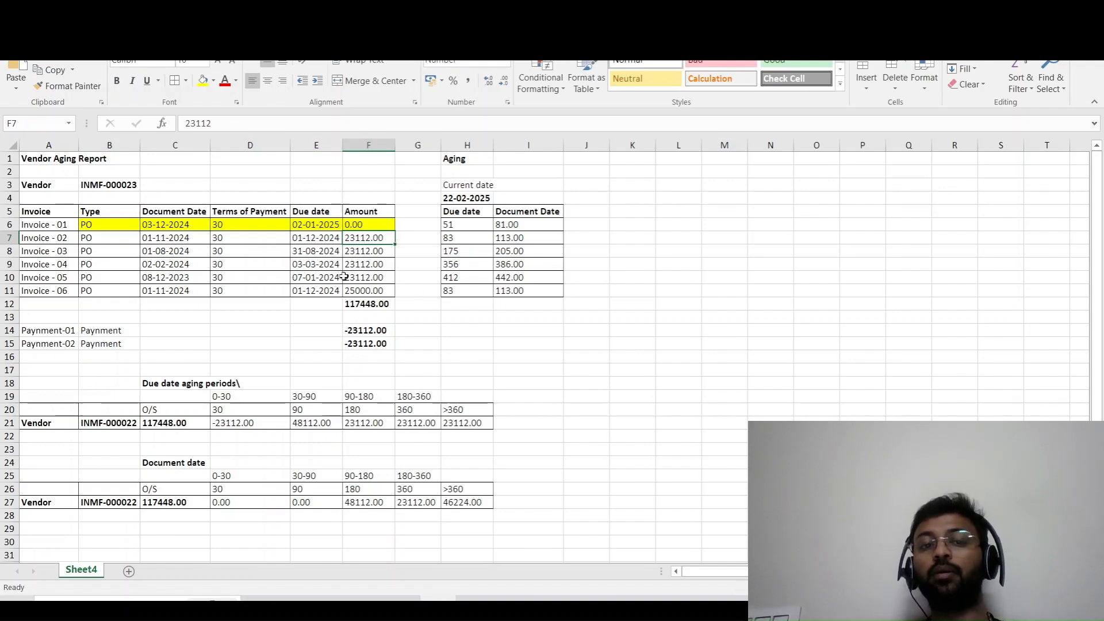
Switch to Finance and Operations, open the vendor ageing report parameters and clear the Ageing period definition.
{"action": "key", "text": "alt+Tab"}
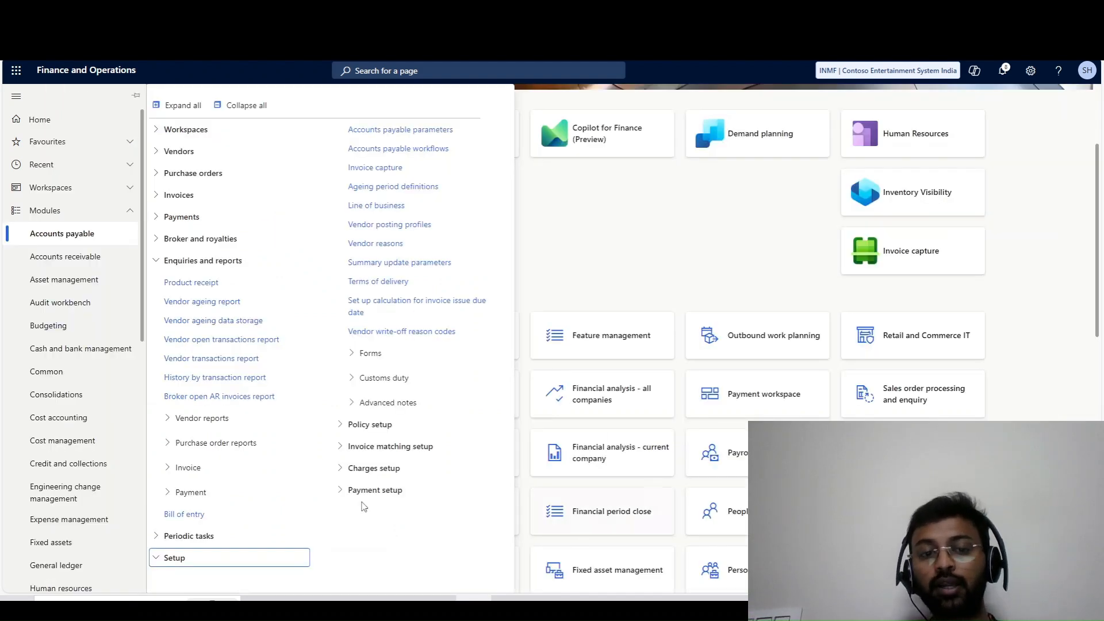
{"action": "left_click", "coordinate": [231, 304]}
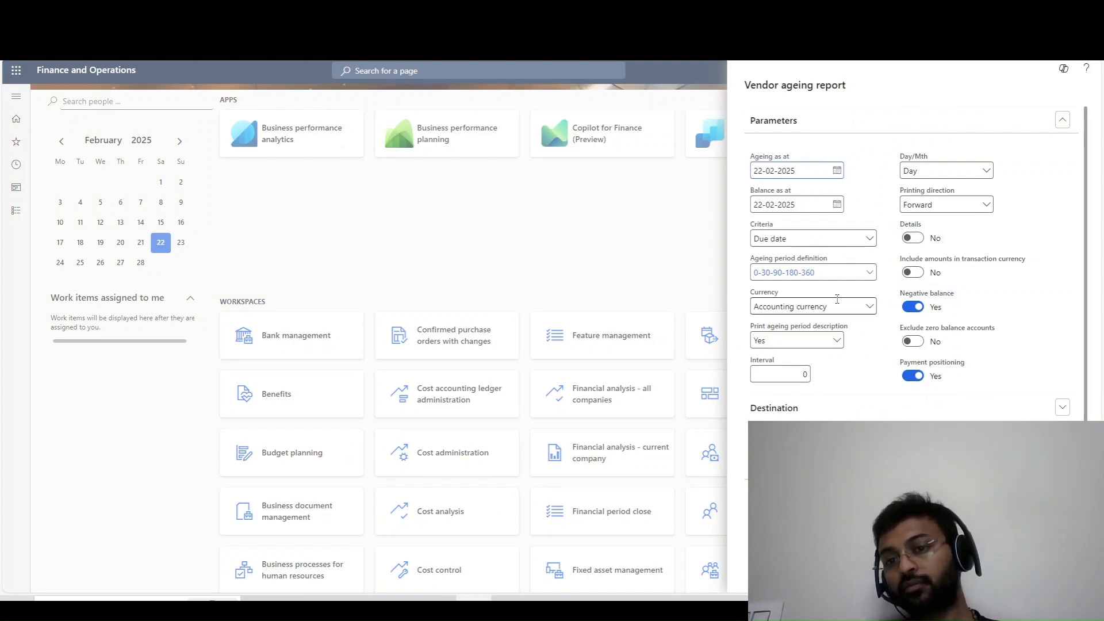
{"action": "left_click_drag", "start_coordinate": [815, 273], "coordinate": [271, 242]}
{"action": "key", "text": "BackSpace"}
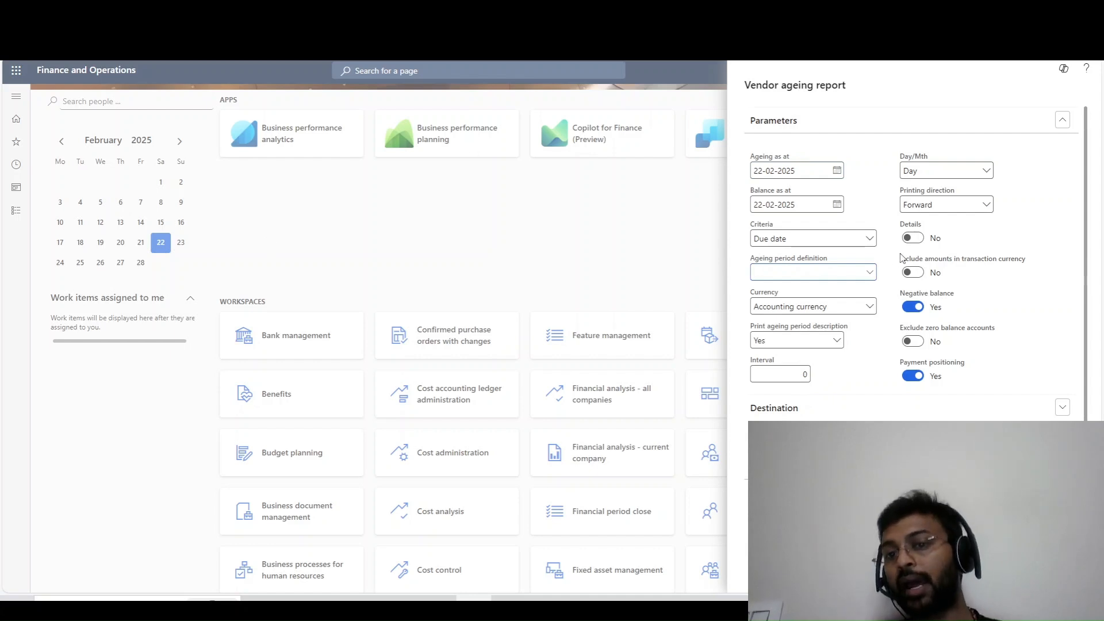
{"action": "key", "text": "Tab"}
{"action": "key", "text": "Tab"}
{"action": "key", "text": "Tab"}
{"action": "key", "text": "Tab"}
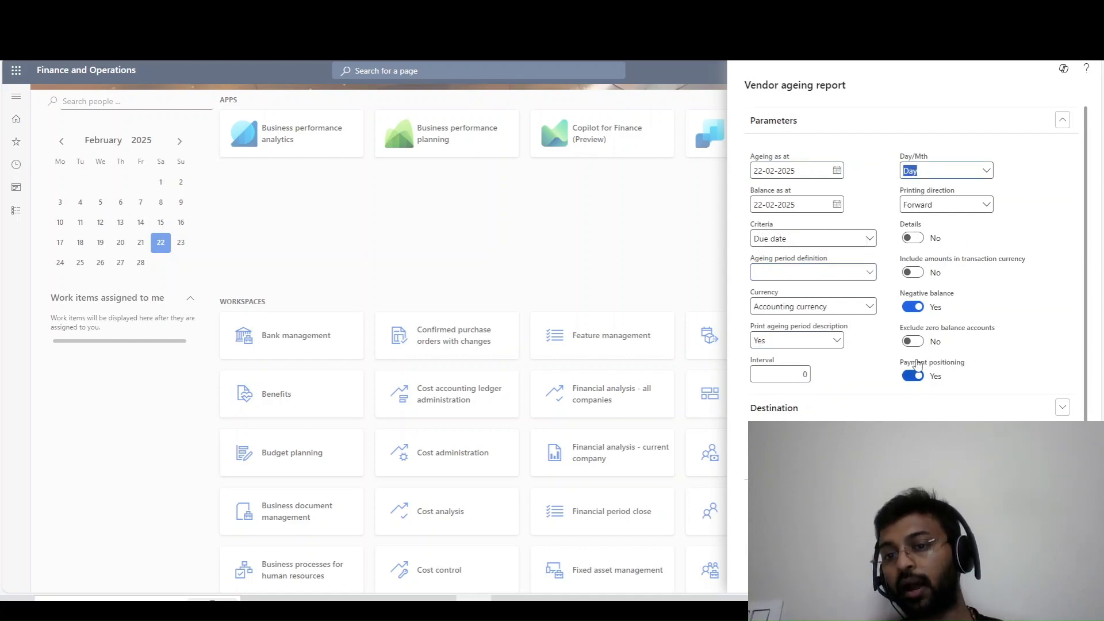
Turn off Payment positioning and Negative balance for the vendor ageing report and set the Interval to 30.
{"action": "left_click", "coordinate": [913, 376]}
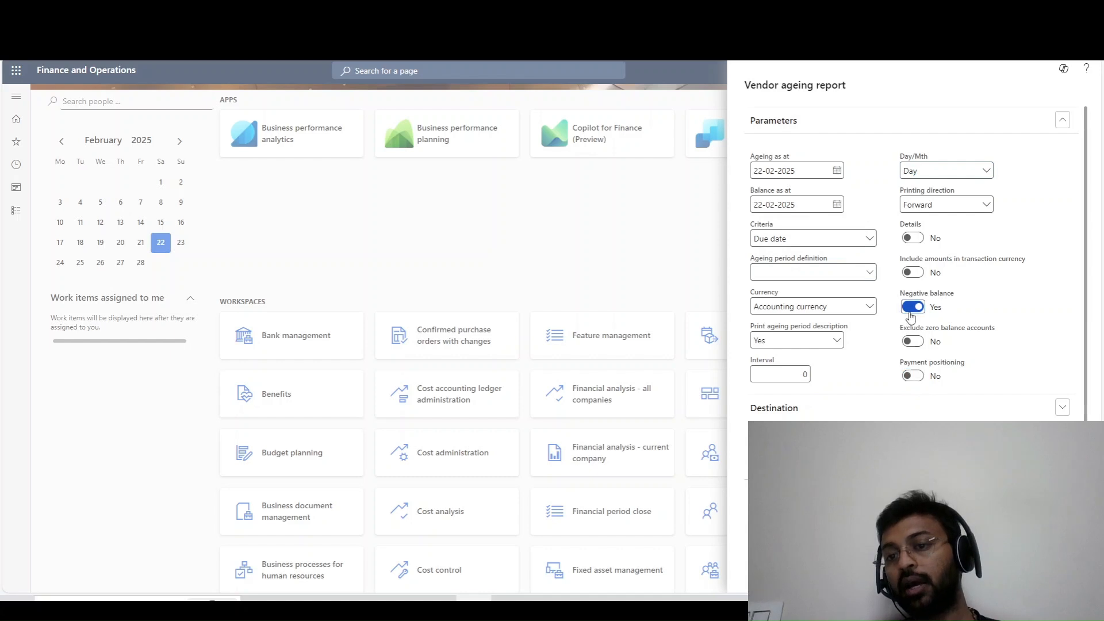
{"action": "left_click", "coordinate": [913, 307]}
{"action": "left_click", "coordinate": [801, 375]}
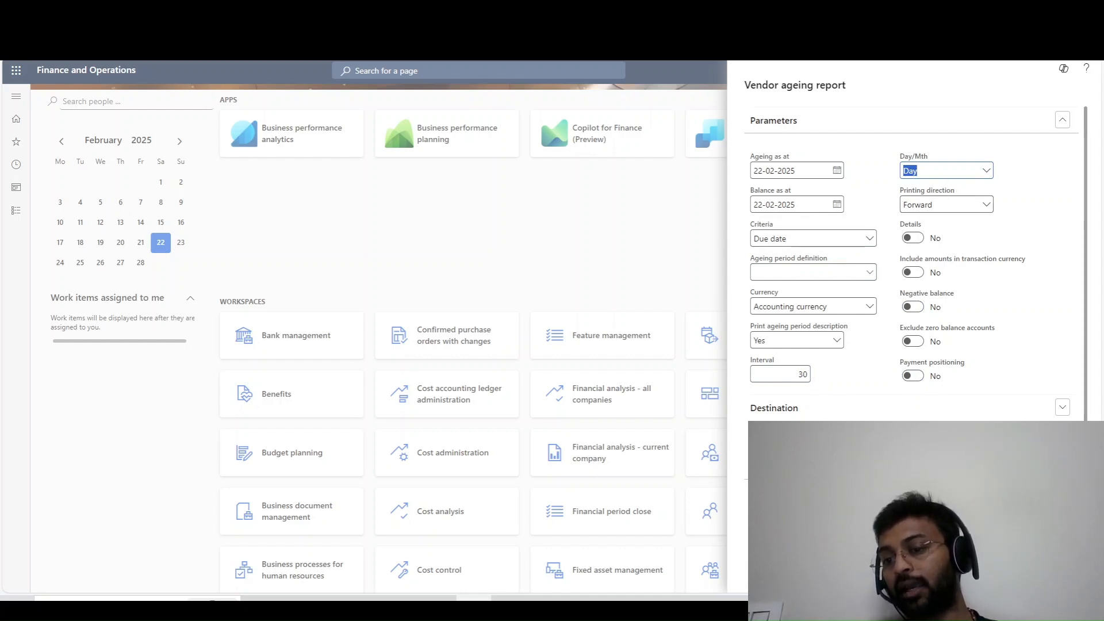
{"action": "left_click", "coordinate": [799, 375]}
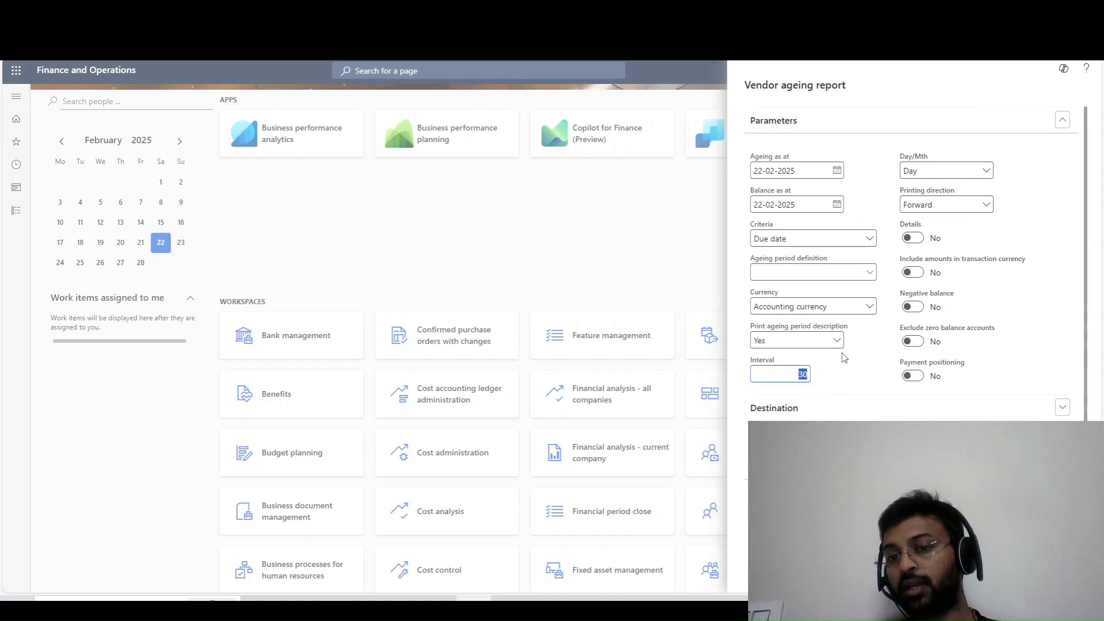
Try Month as the Day/Mth unit with an interval of 2, and restore the Interval to 30.
{"action": "left_click", "coordinate": [929, 171]}
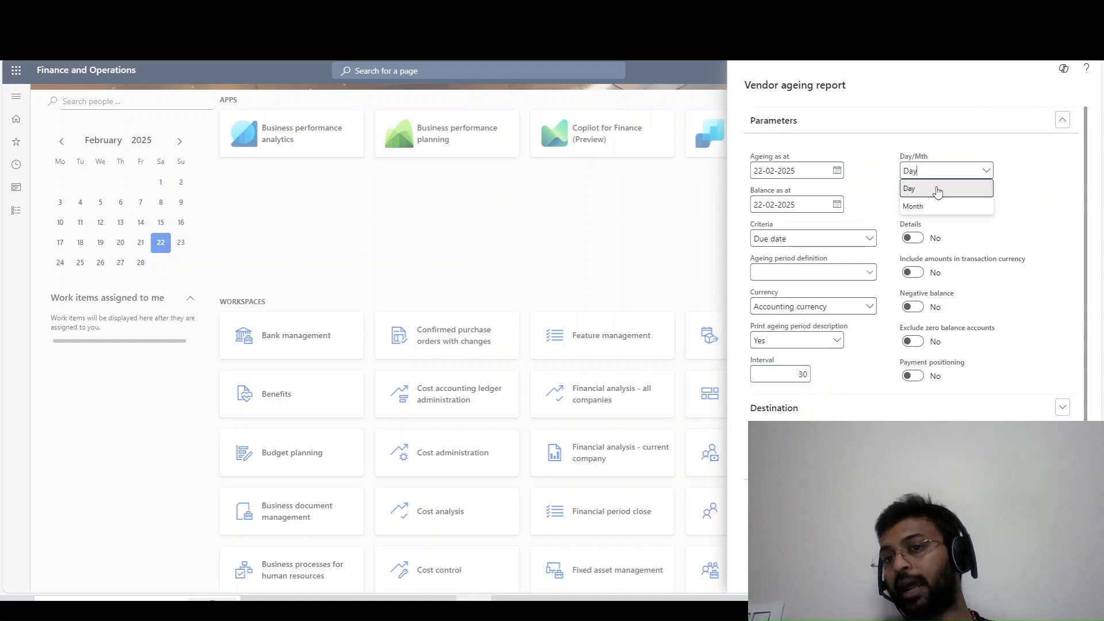
{"action": "left_click", "coordinate": [947, 167]}
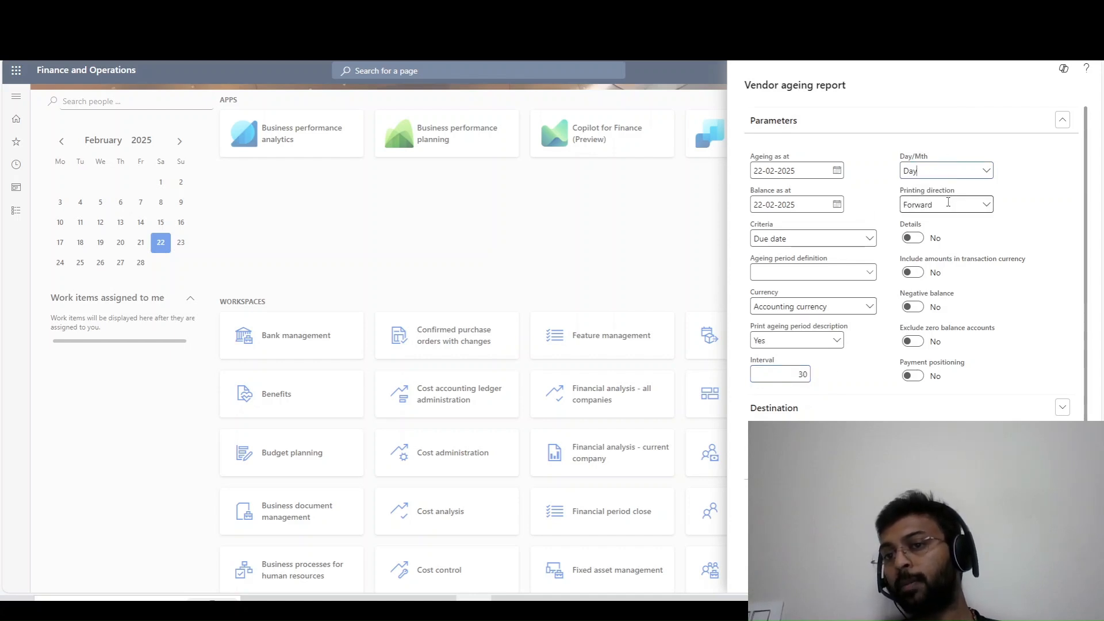
{"action": "left_click", "coordinate": [944, 170]}
{"action": "left_click", "coordinate": [914, 206]}
{"action": "left_click", "coordinate": [793, 381]}
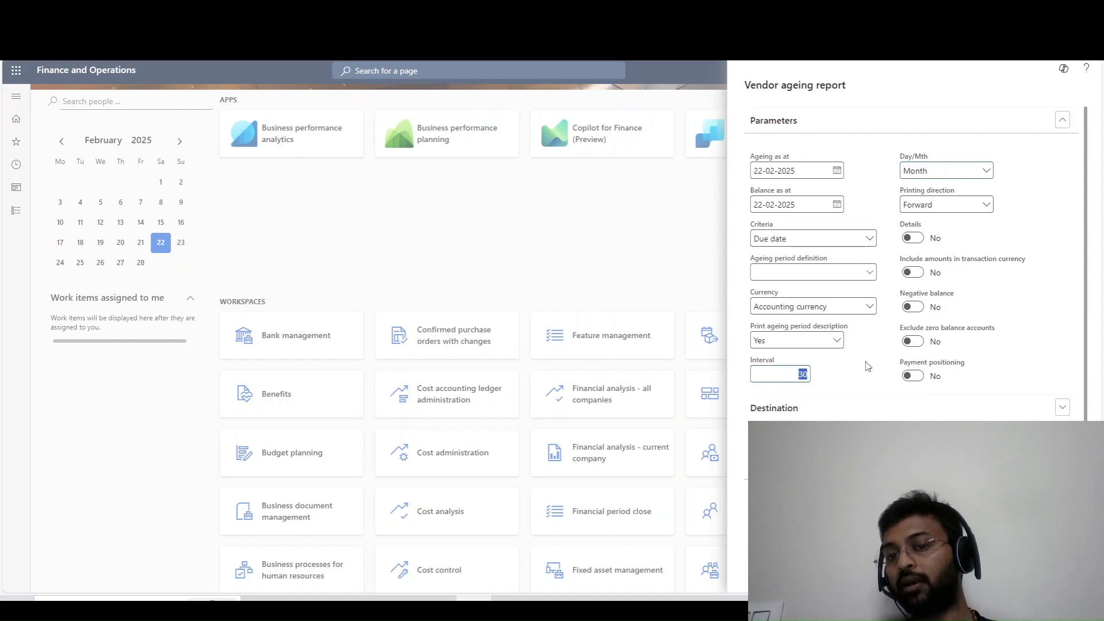
{"action": "key", "text": "Tab"}
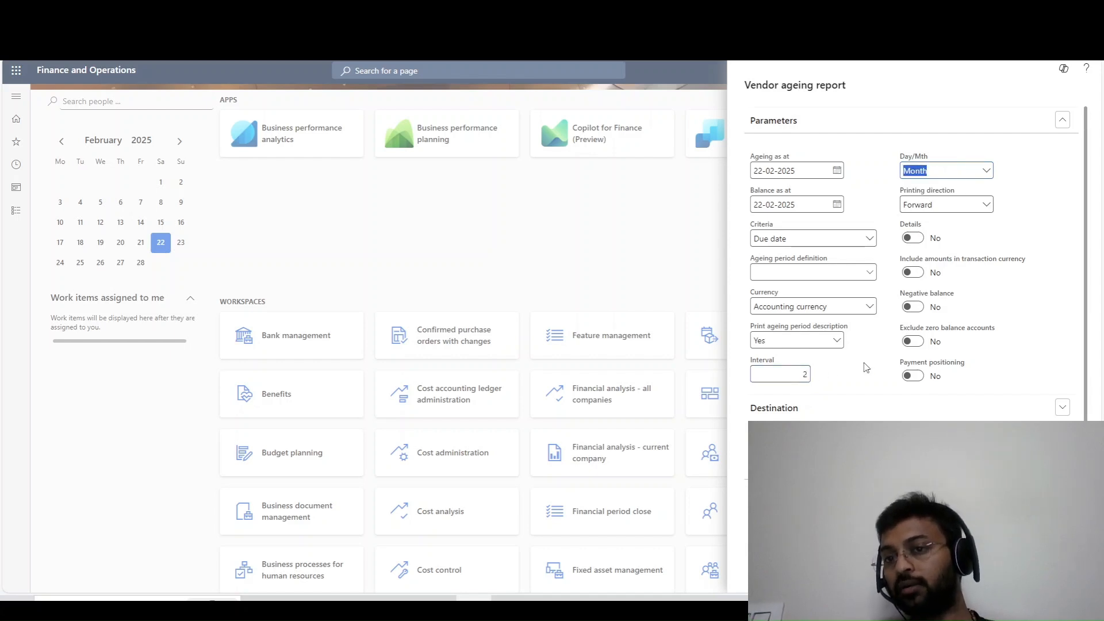
{"action": "left_click", "coordinate": [806, 375]}
{"action": "key", "text": "Tab"}
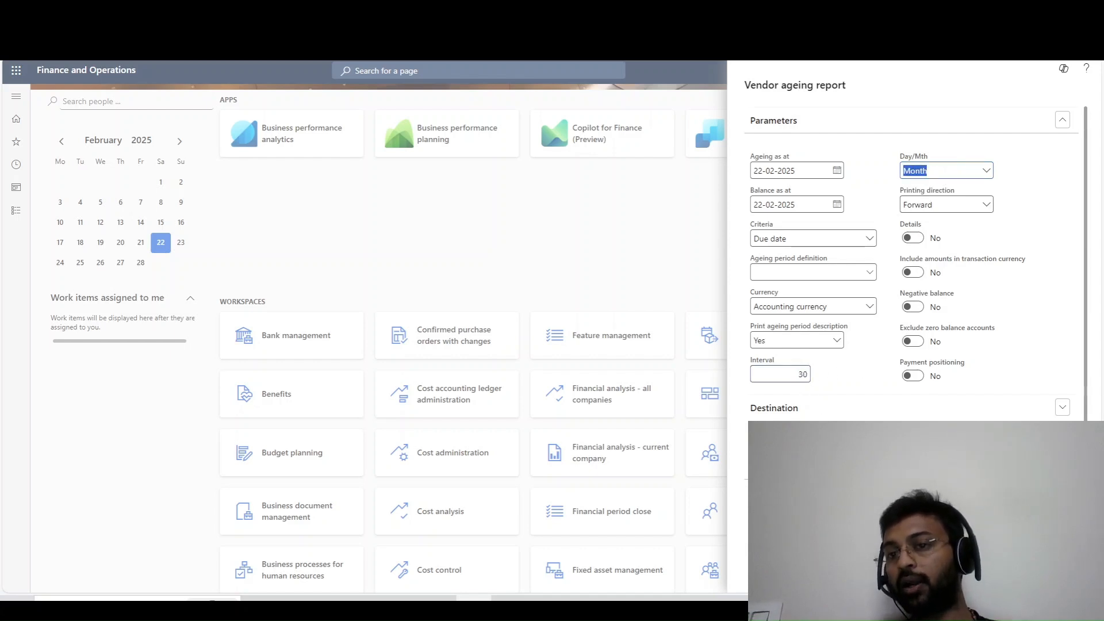
Set Day/Mth to Day, generate the vendor ageing report and enlarge it to read the due date columns.
{"action": "left_click", "coordinate": [978, 171]}
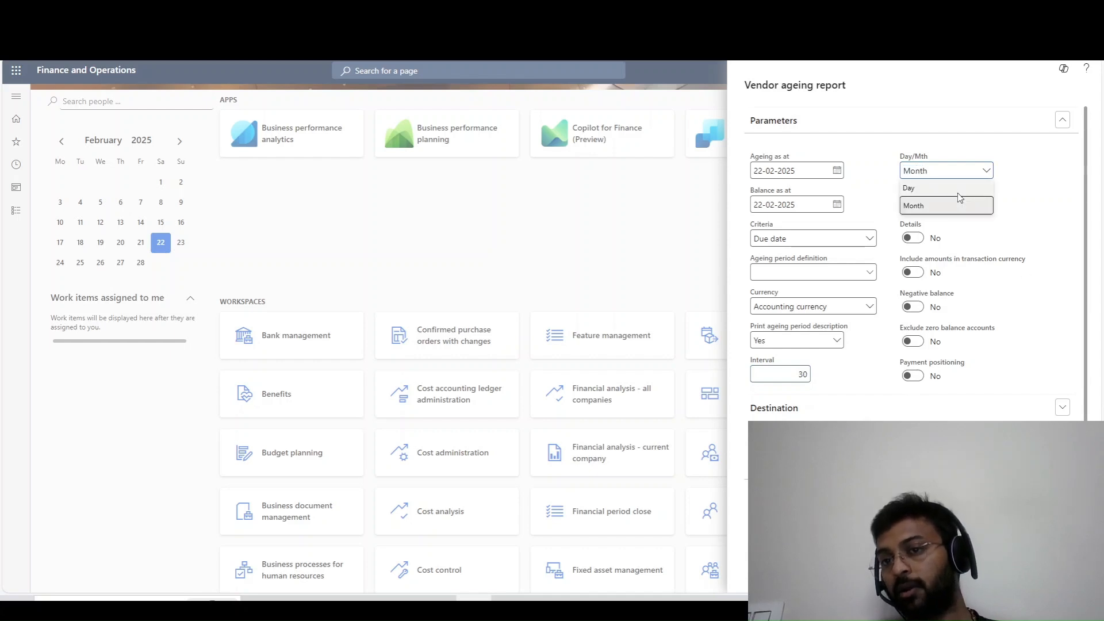
{"action": "left_click", "coordinate": [920, 189]}
{"action": "left_click", "coordinate": [1019, 575]}
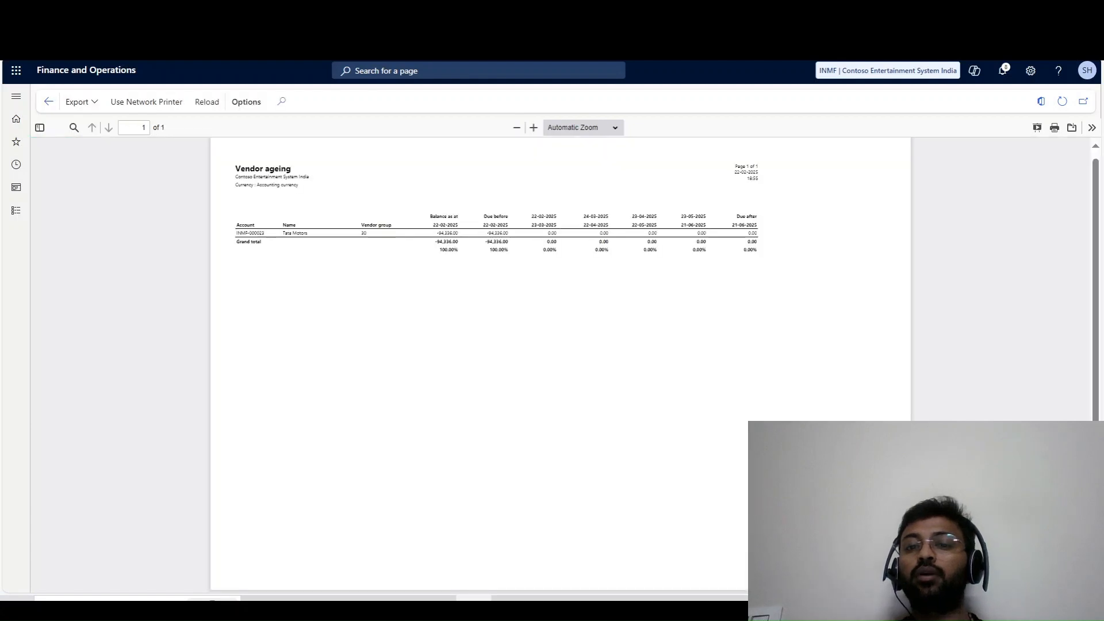
{"action": "left_click", "coordinate": [535, 129]}
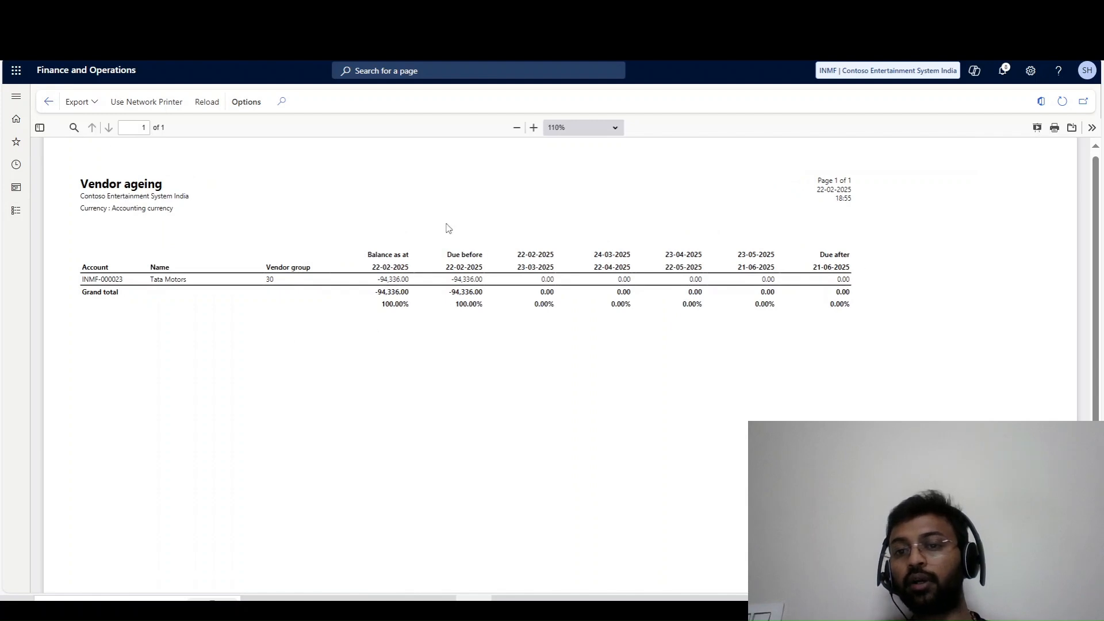
Reopen the vendor ageing report parameters and check the available Printing direction options.
{"action": "left_click", "coordinate": [14, 210]}
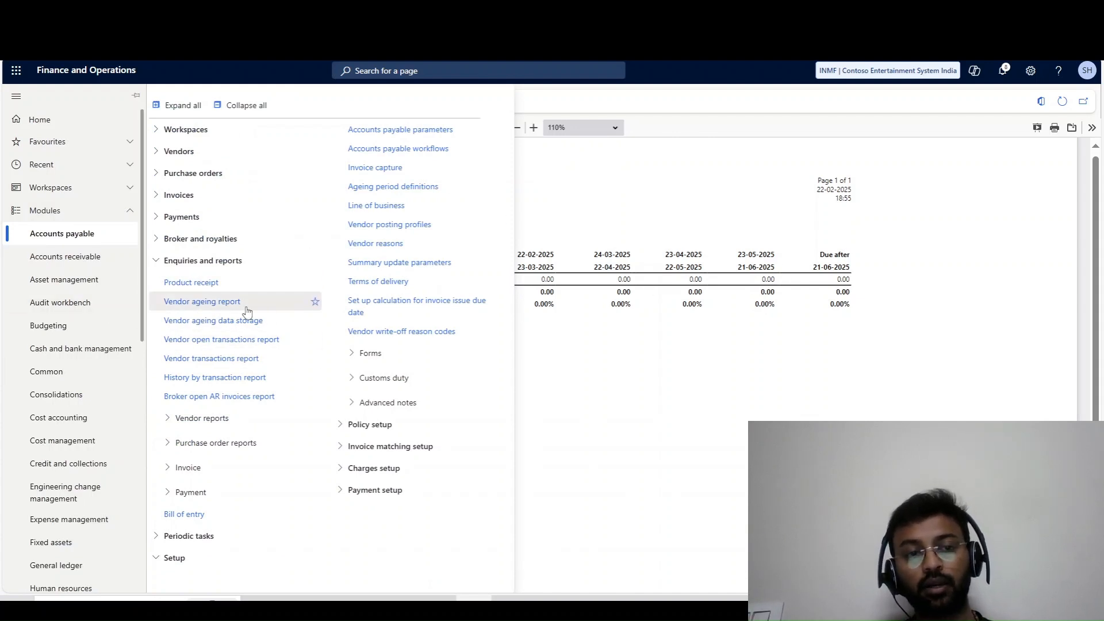
{"action": "left_click", "coordinate": [183, 303]}
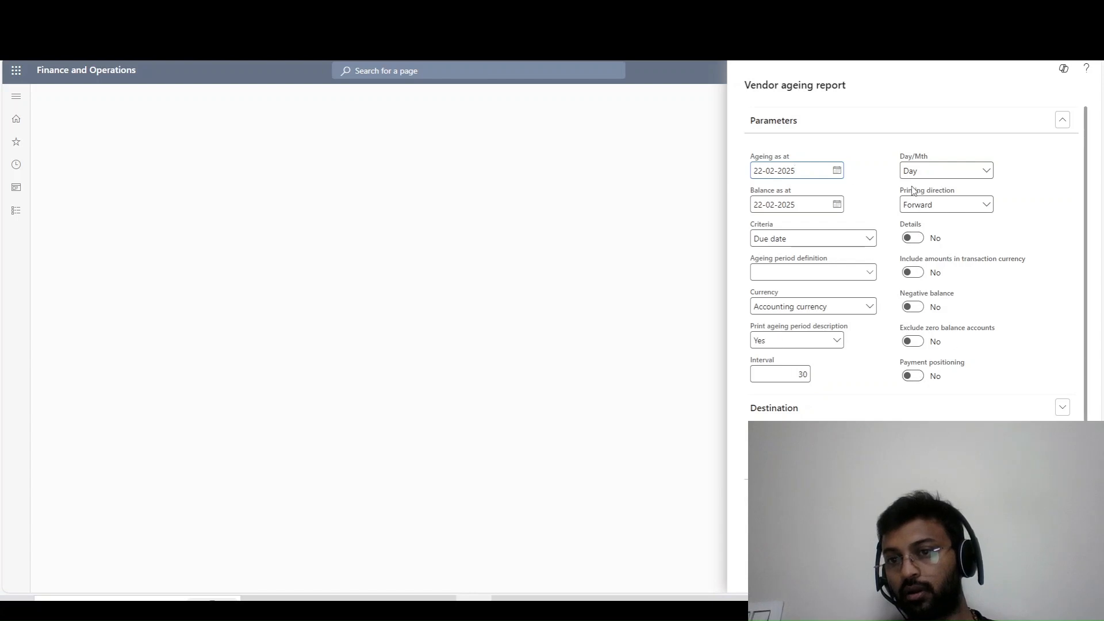
{"action": "left_click", "coordinate": [926, 206]}
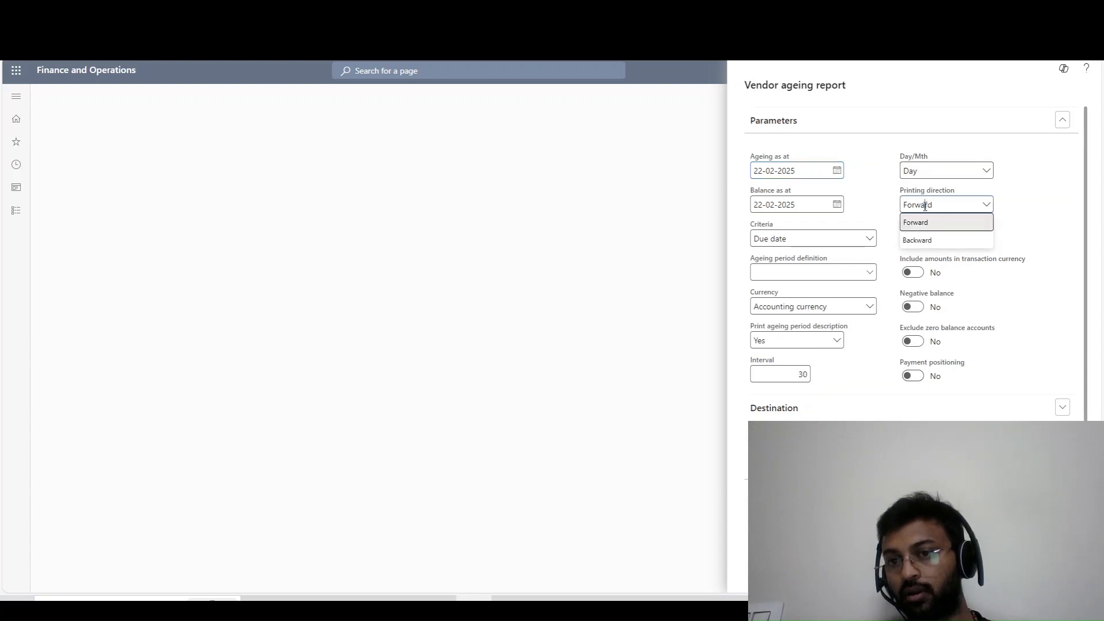
{"action": "left_click", "coordinate": [920, 204]}
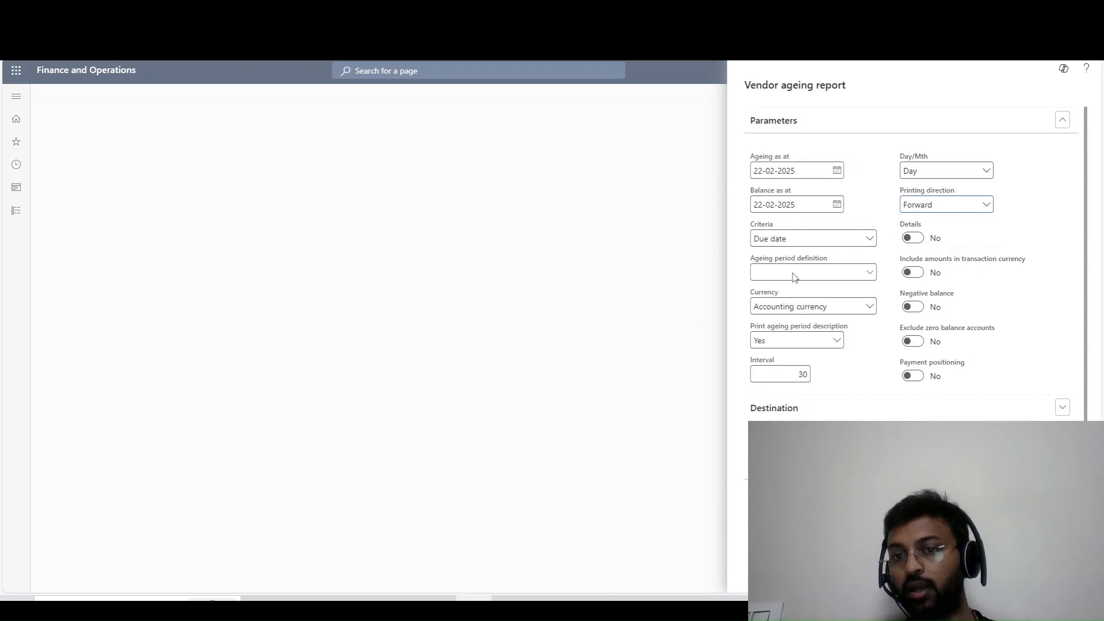
{"action": "left_click", "coordinate": [830, 270]}
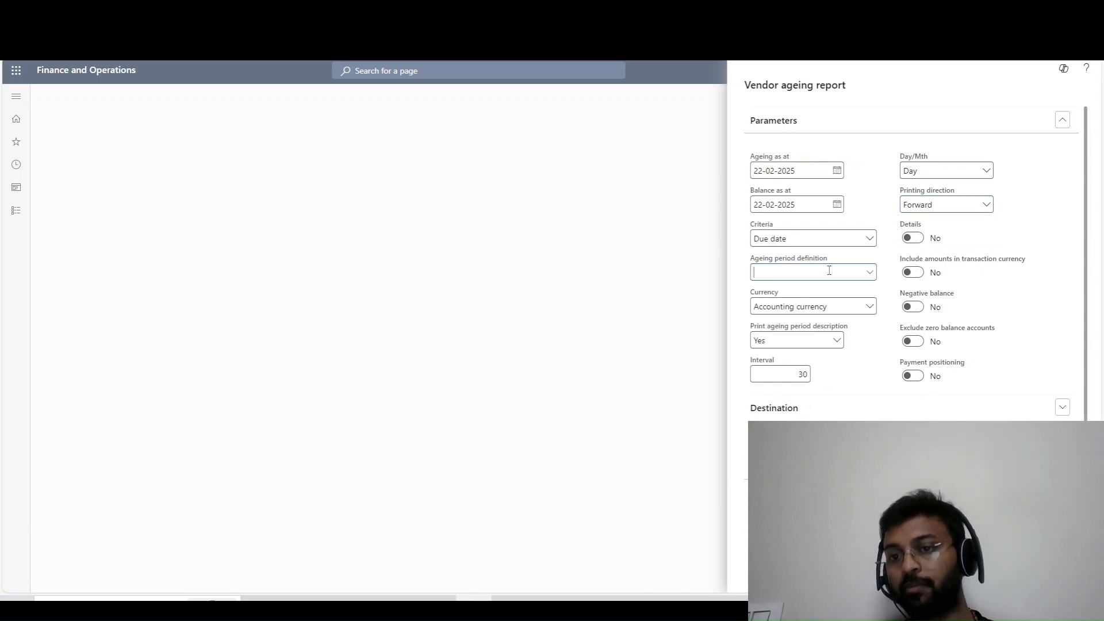
{"action": "right_click", "coordinate": [869, 272]}
{"action": "left_click", "coordinate": [891, 314]}
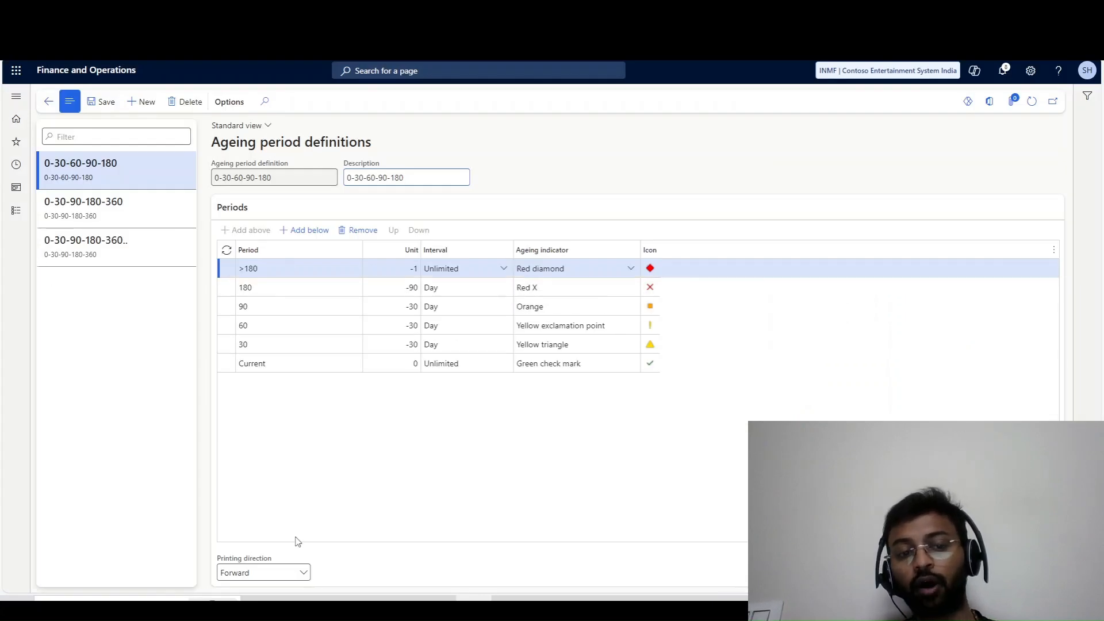
{"action": "left_click", "coordinate": [87, 215]}
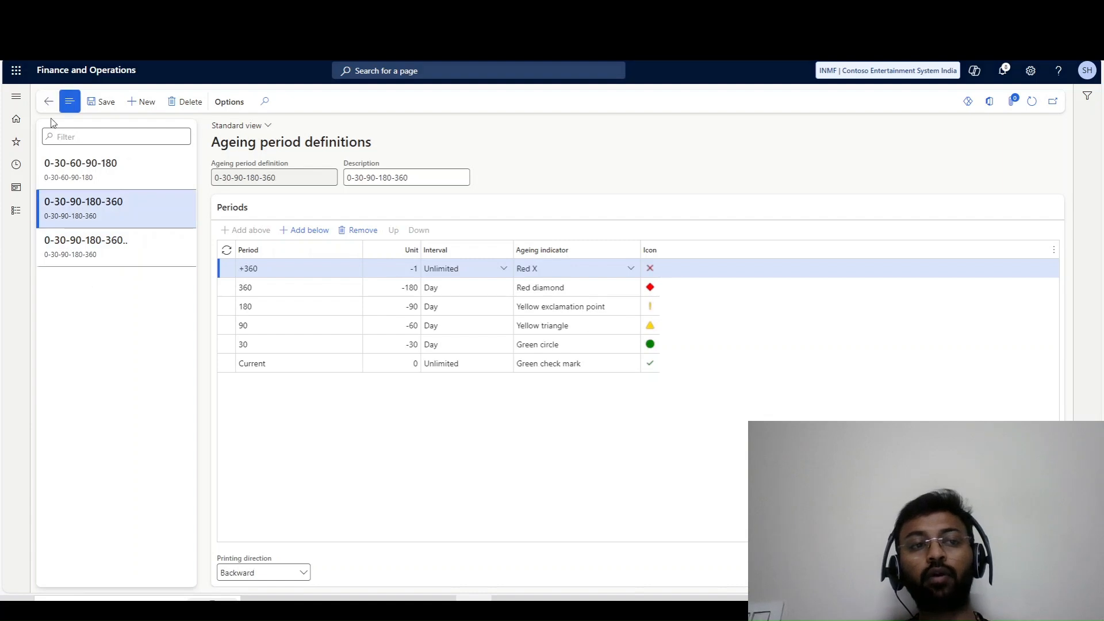
{"action": "key", "text": "Escape"}
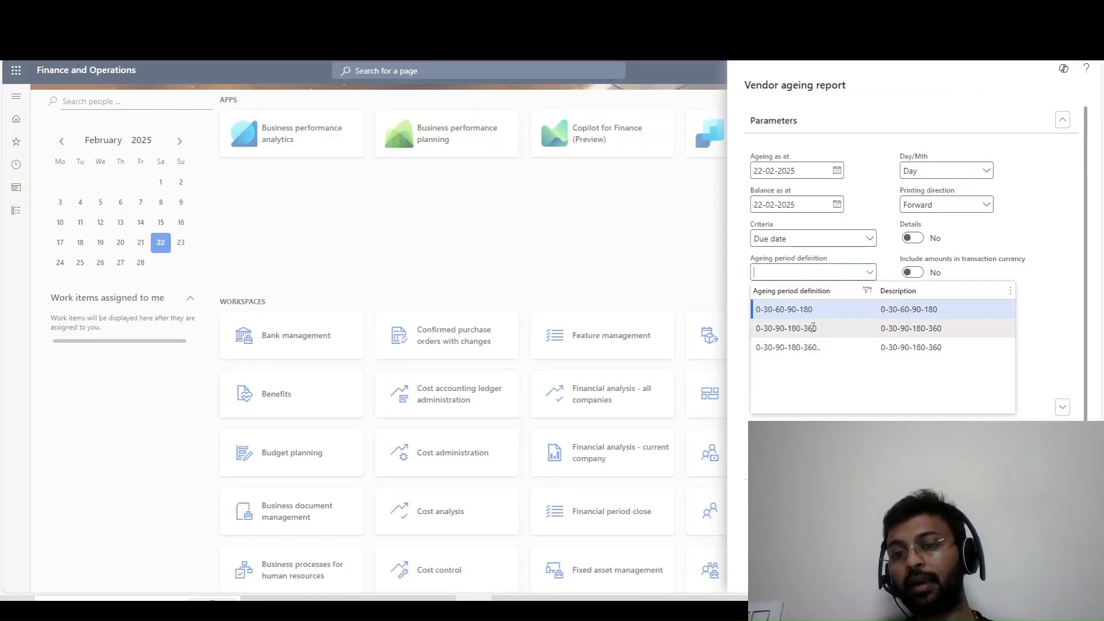
{"action": "left_click", "coordinate": [799, 326]}
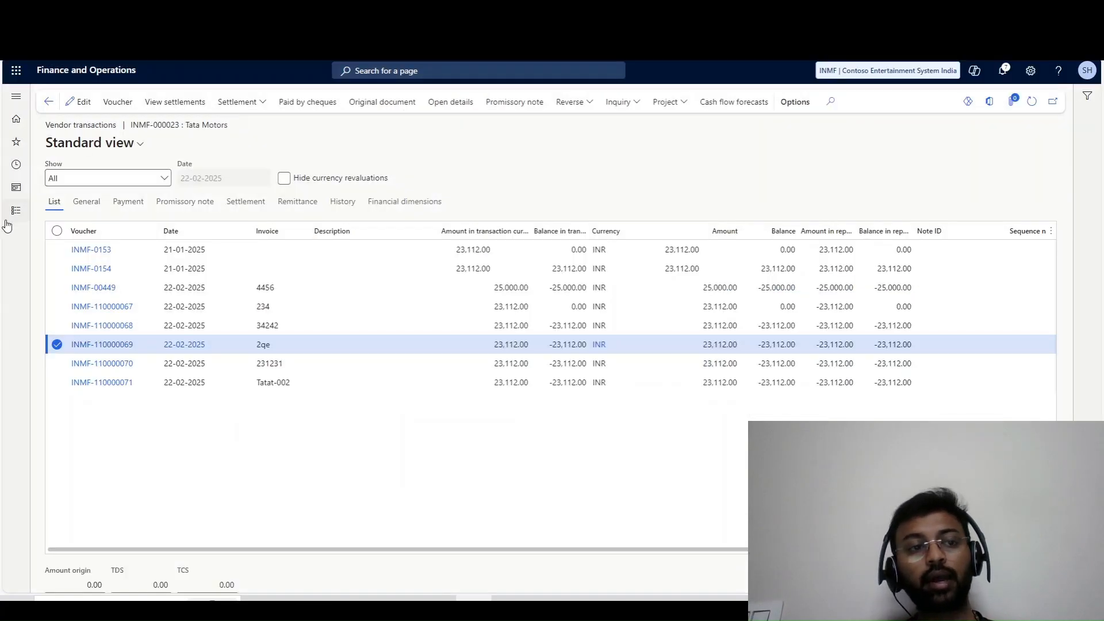
{"action": "left_click", "coordinate": [16, 211]}
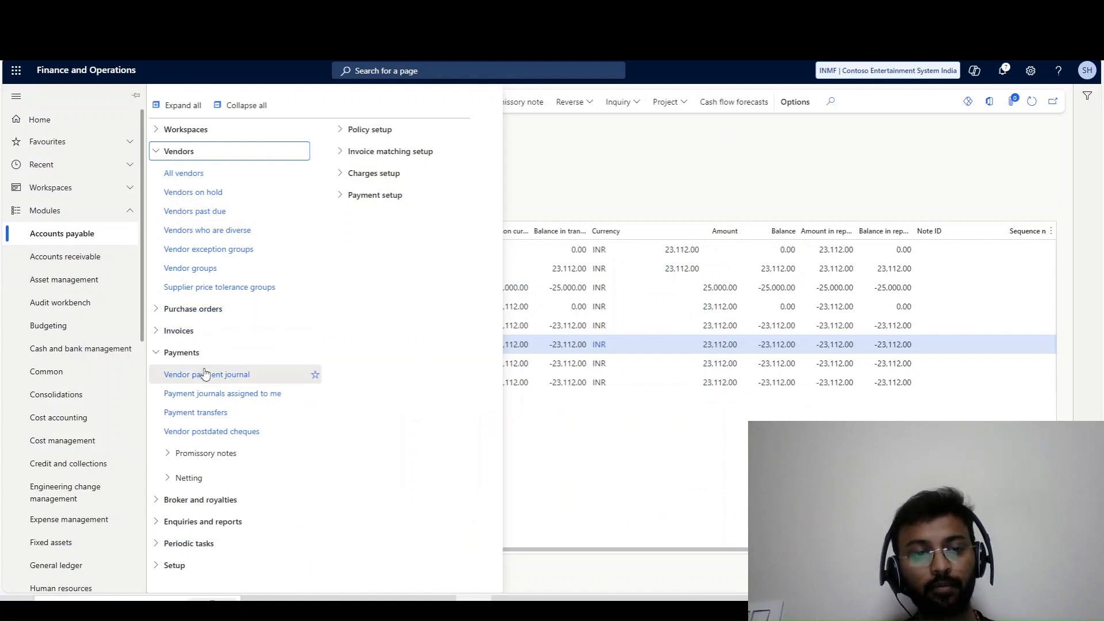
{"action": "left_click", "coordinate": [219, 528]}
{"action": "left_click", "coordinate": [214, 542]}
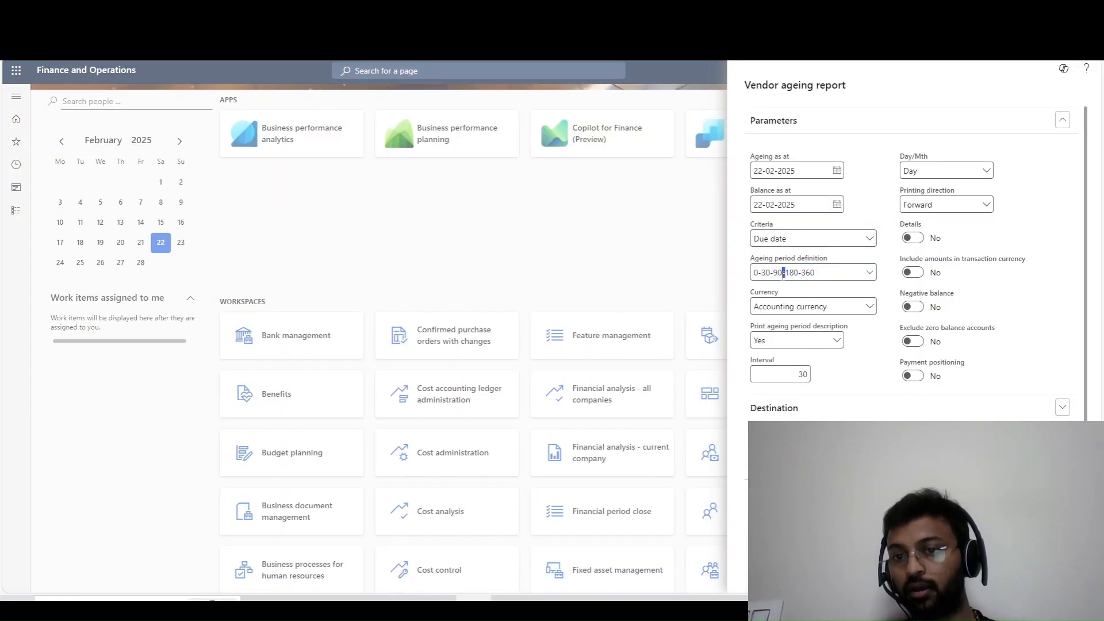
{"action": "right_click", "coordinate": [868, 275]}
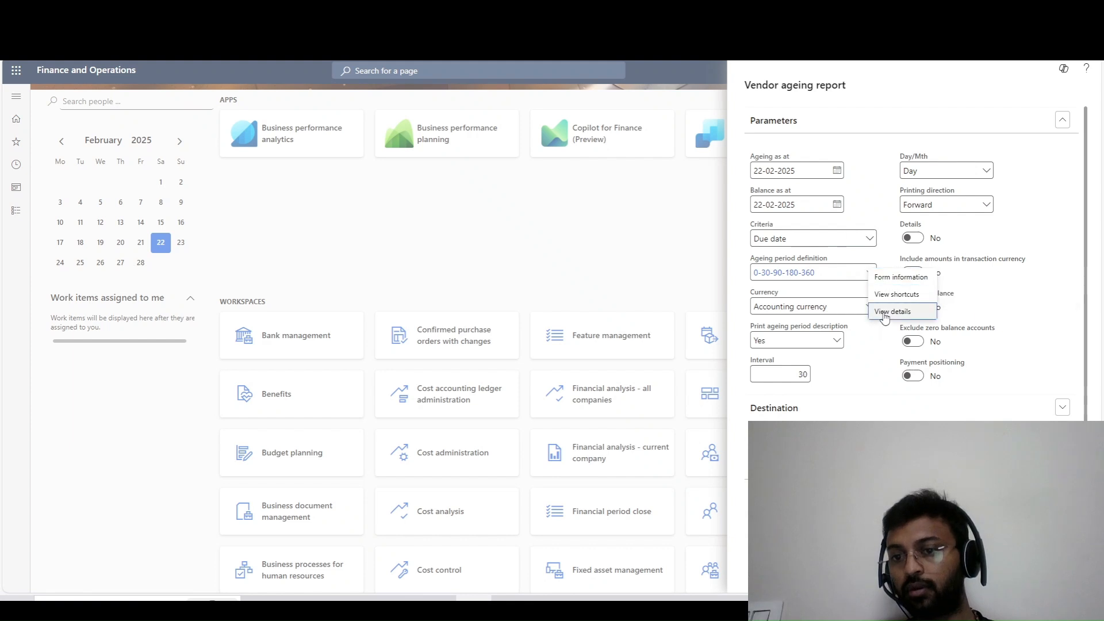
{"action": "left_click", "coordinate": [897, 314]}
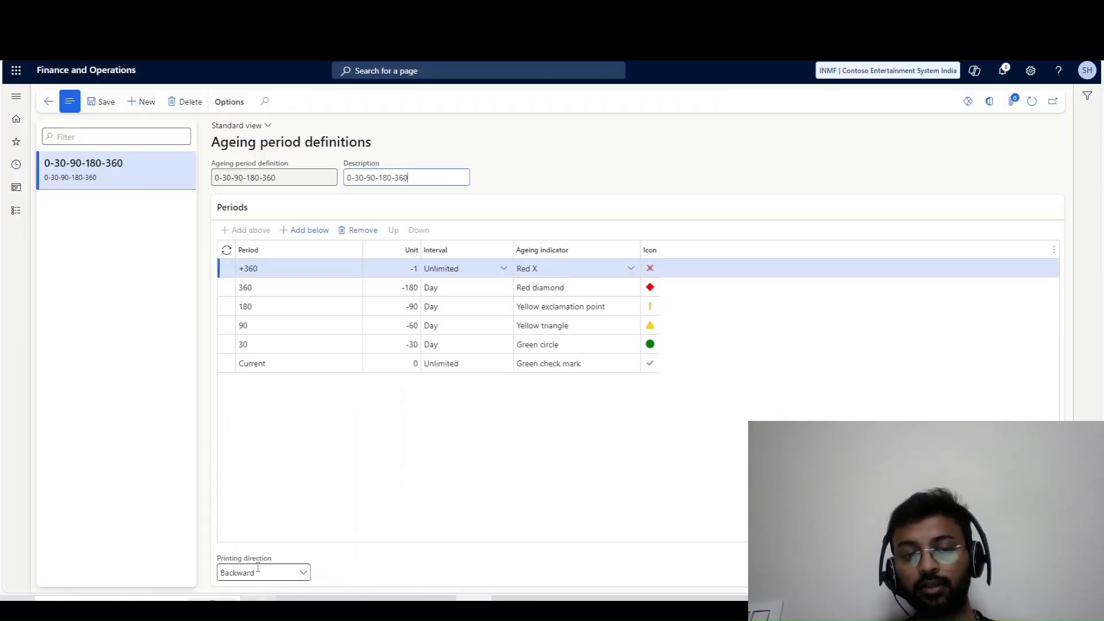
{"action": "left_click", "coordinate": [48, 101]}
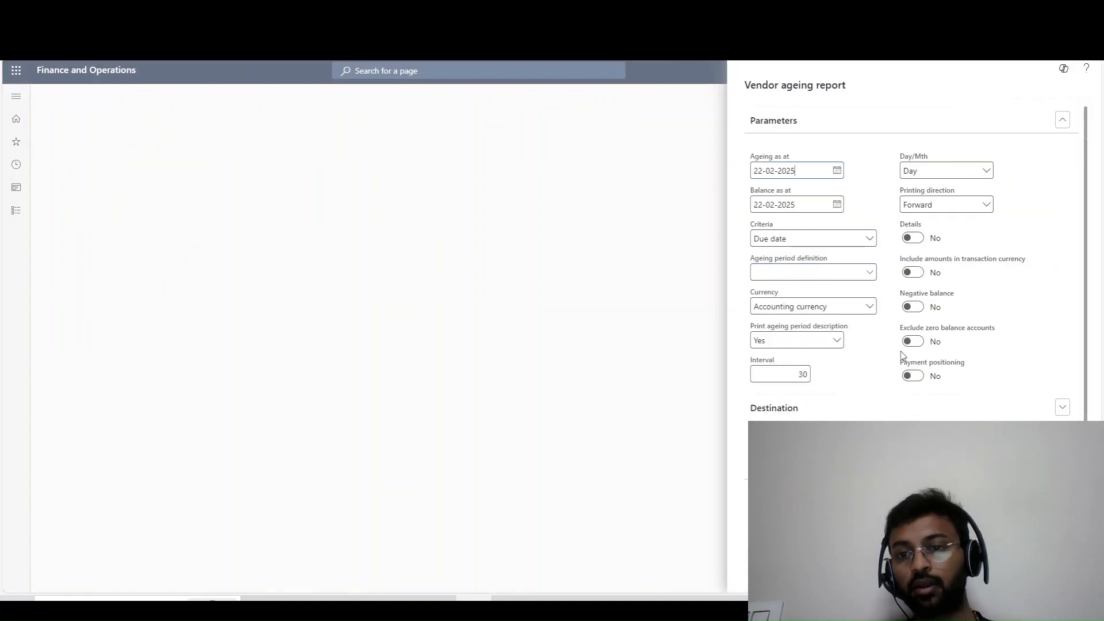
{"action": "left_click", "coordinate": [868, 273]}
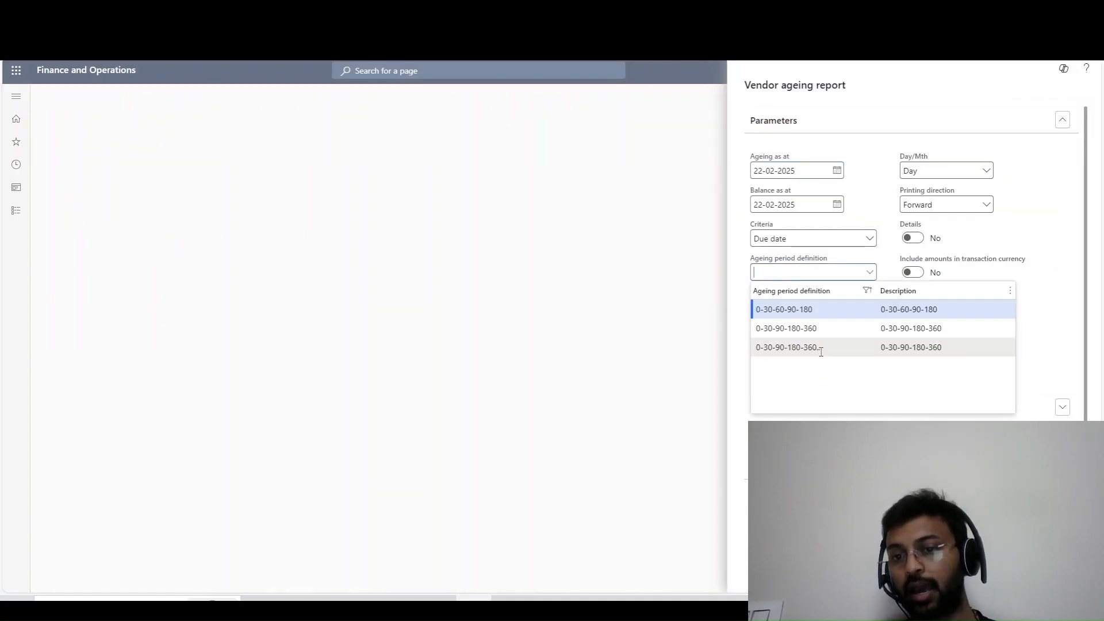
{"action": "left_click", "coordinate": [822, 348]}
{"action": "right_click", "coordinate": [870, 272]}
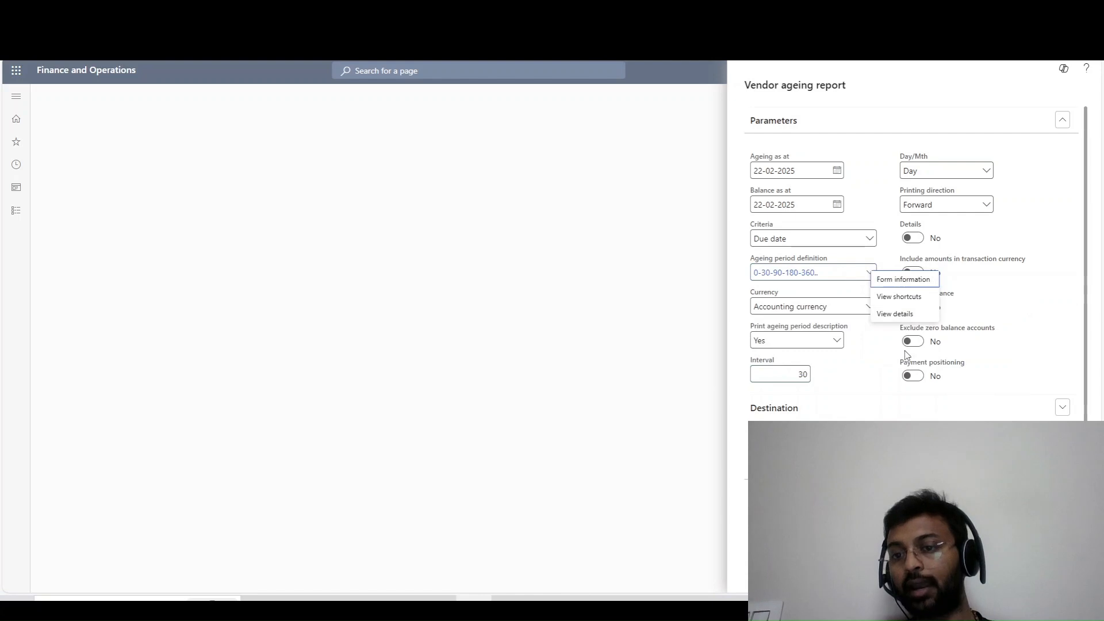
{"action": "left_click", "coordinate": [643, 340]}
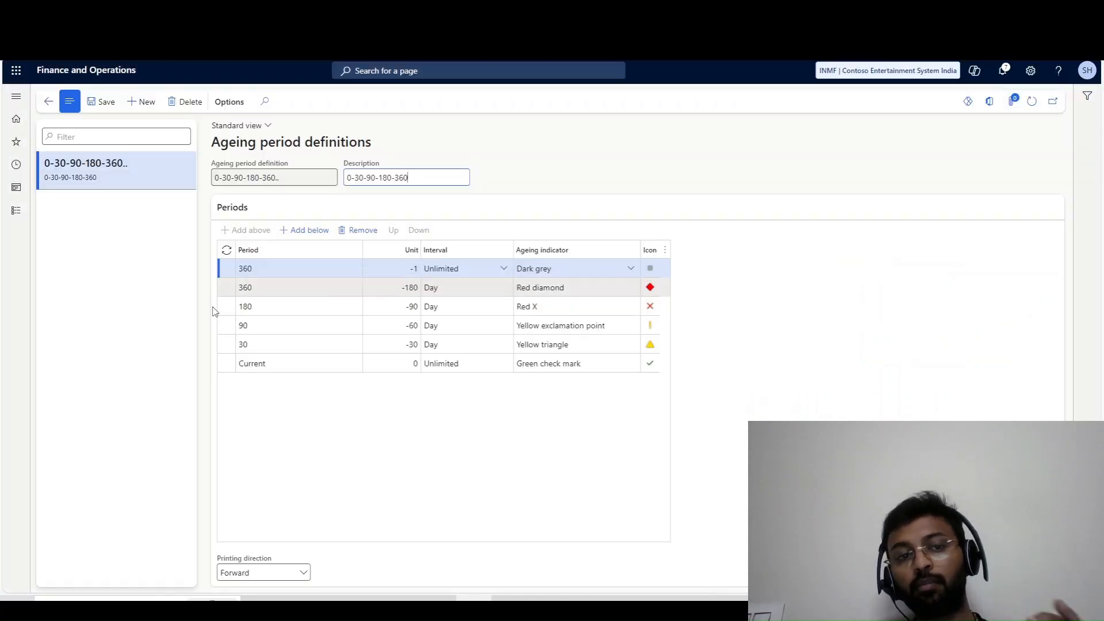
{"action": "left_click", "coordinate": [252, 269]}
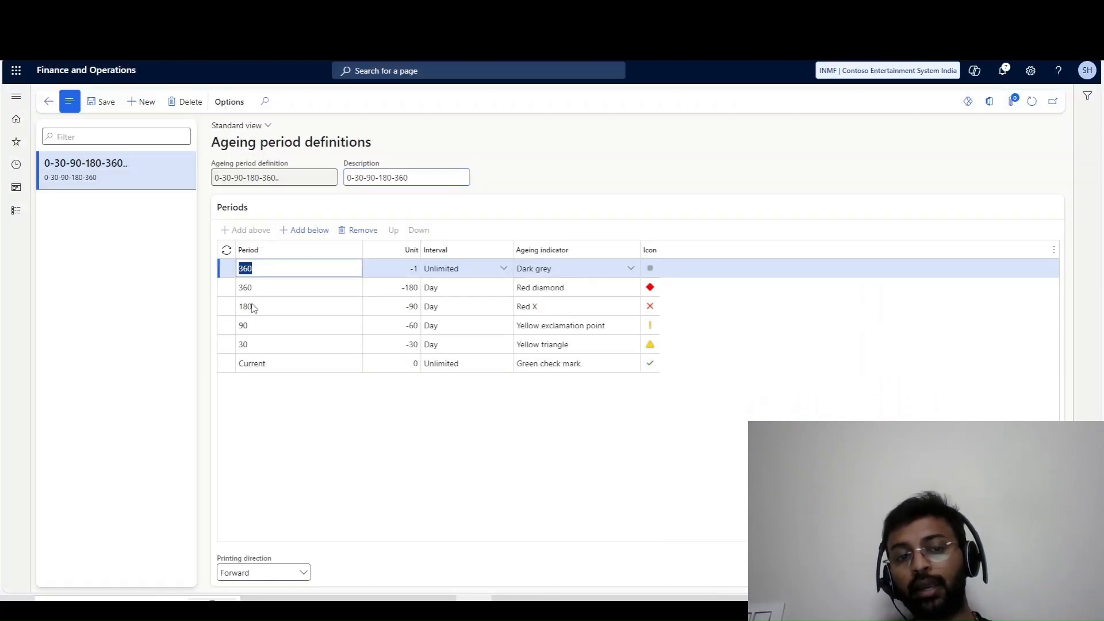
{"action": "key", "text": "ctrl+shift+Tab"}
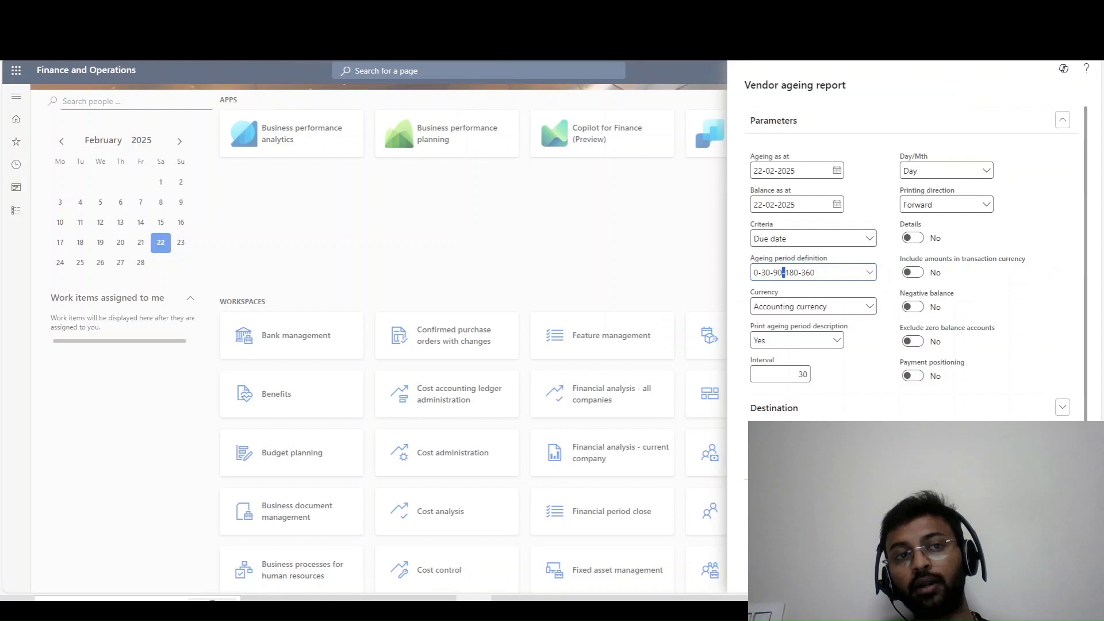
{"action": "left_click", "coordinate": [351, 10]}
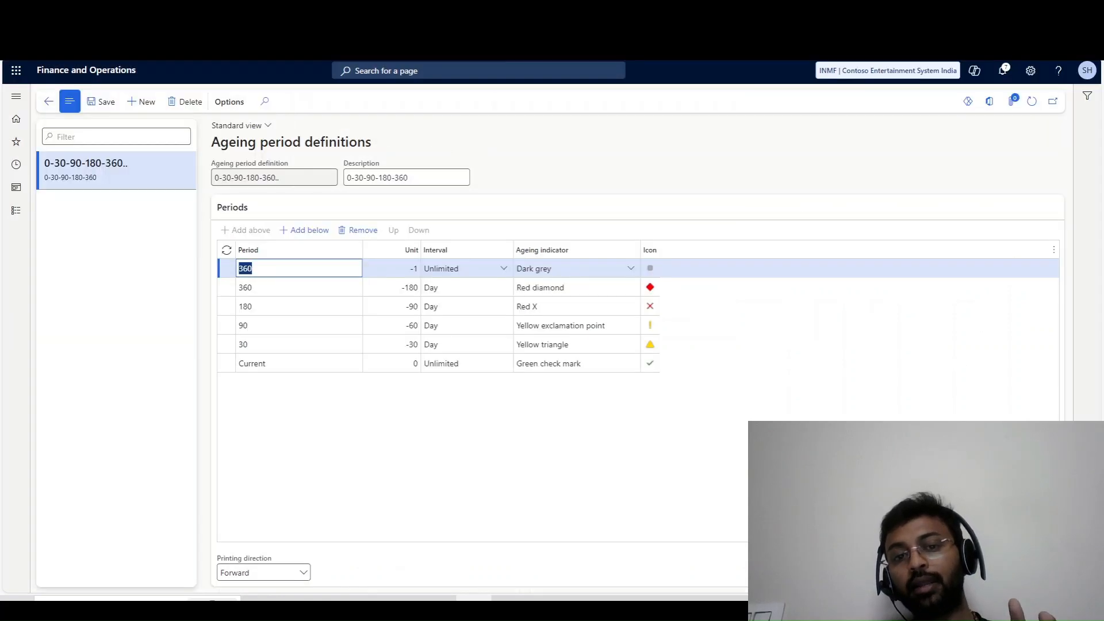
{"action": "left_click", "coordinate": [48, 106]}
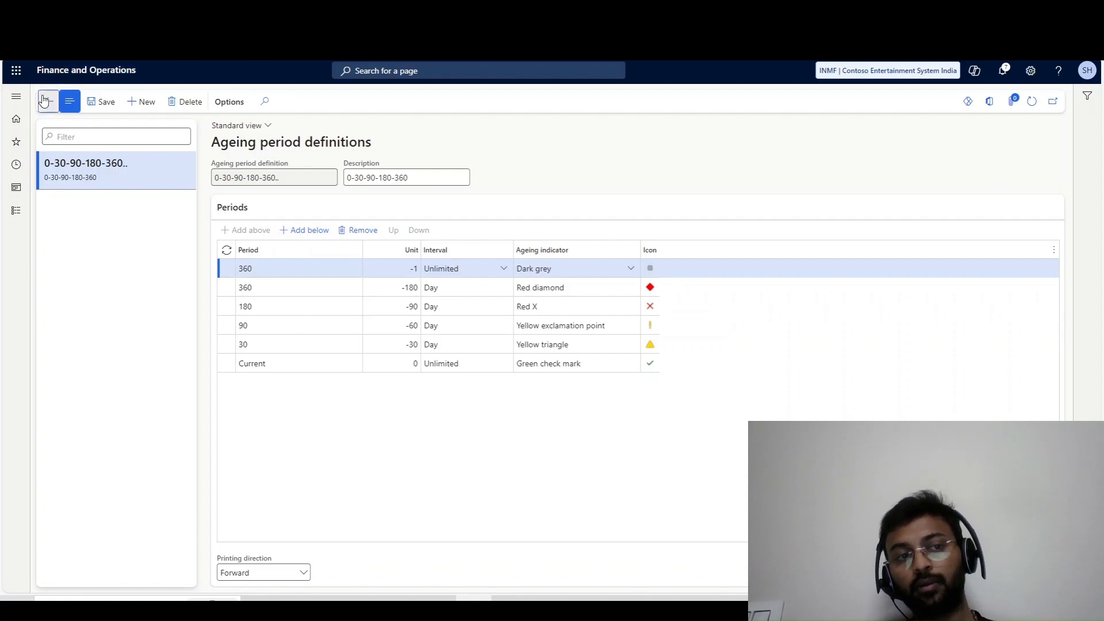
{"action": "left_click", "coordinate": [45, 101]}
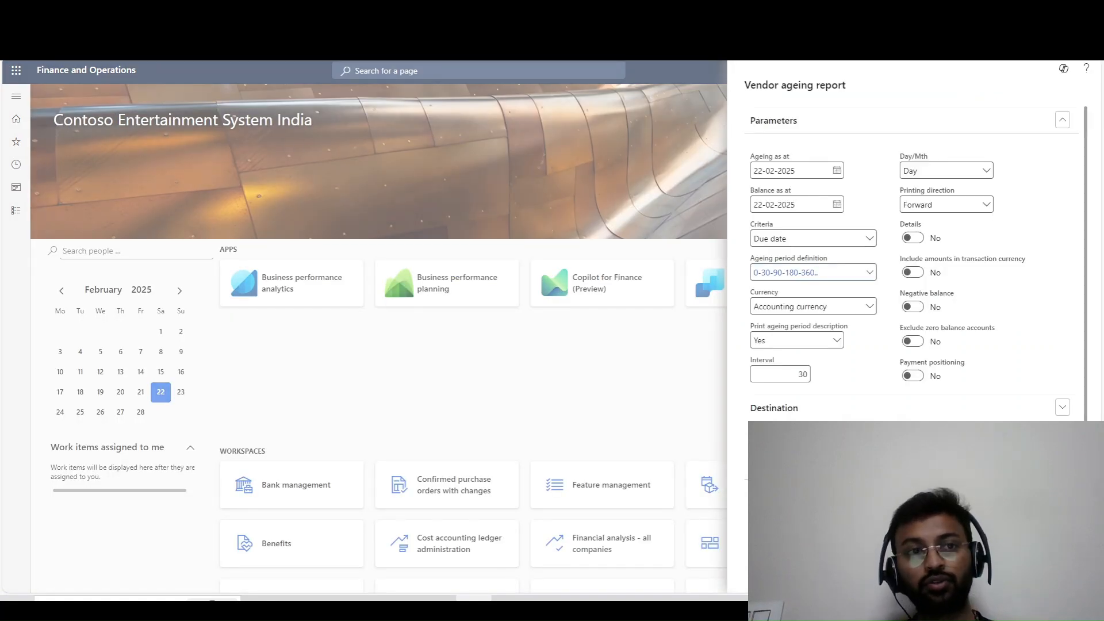
{"action": "left_click", "coordinate": [783, 272]}
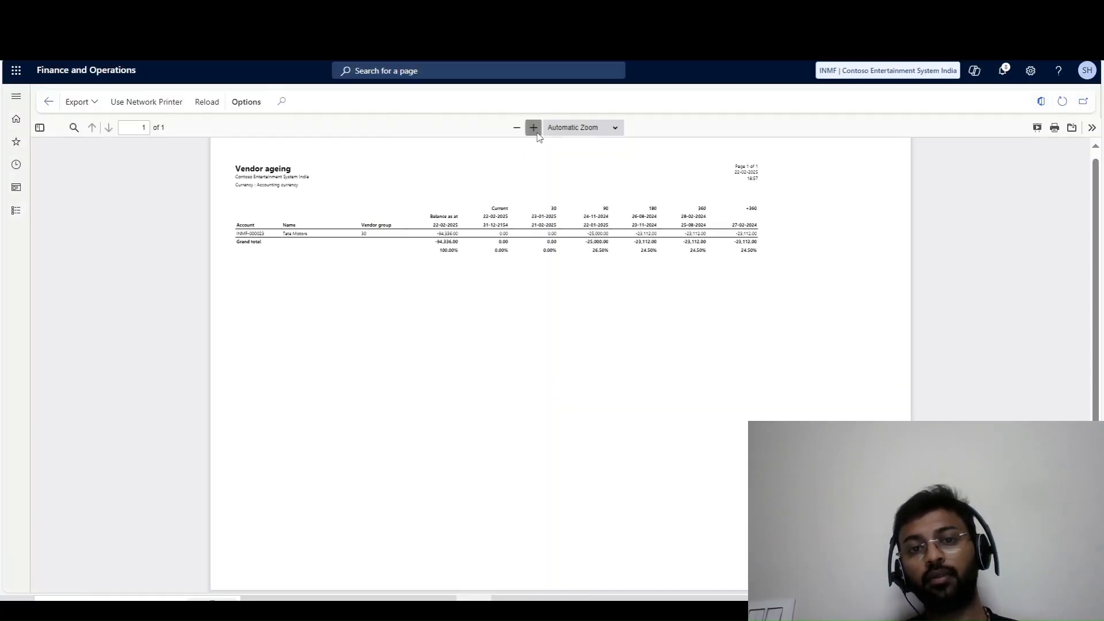
Enlarge the two generated vendor ageing reports and compare the order of their ageing period columns.
{"action": "left_click", "coordinate": [538, 133]}
{"action": "left_click", "coordinate": [538, 133]}
{"action": "left_click", "coordinate": [538, 132]}
{"action": "left_click", "coordinate": [537, 132]}
{"action": "left_click", "coordinate": [537, 133]}
{"action": "left_click", "coordinate": [537, 132]}
{"action": "left_click", "coordinate": [517, 129]}
{"action": "left_click", "coordinate": [517, 129]}
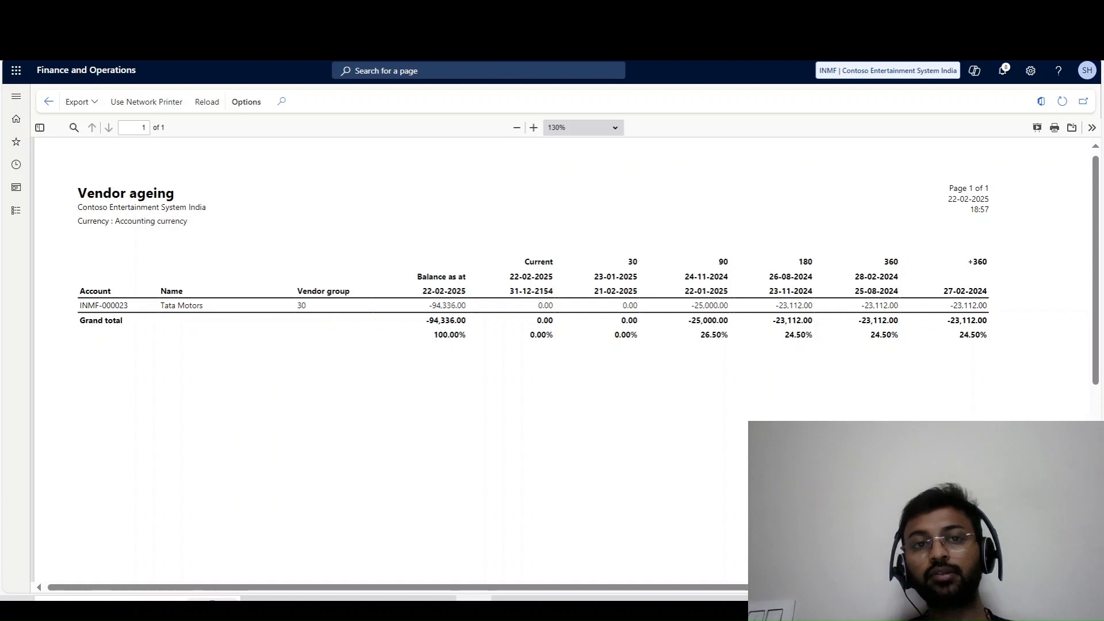
{"action": "left_click", "coordinate": [534, 127]}
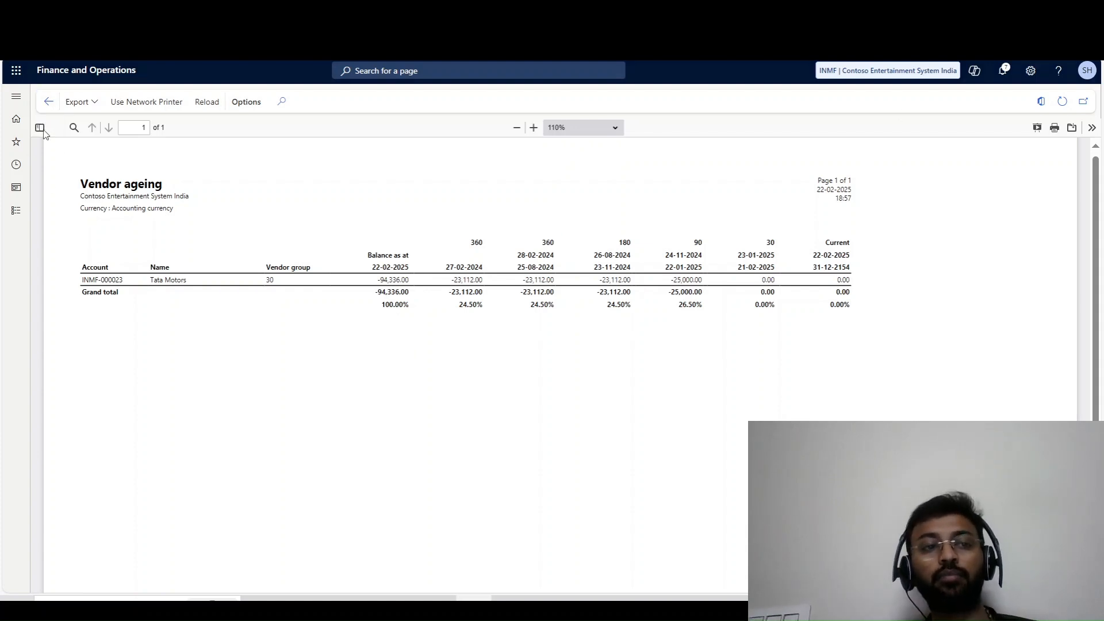
Leave the generated report and open the Ageing period definitions setup page of Accounts payable.
{"action": "left_click", "coordinate": [110, 63]}
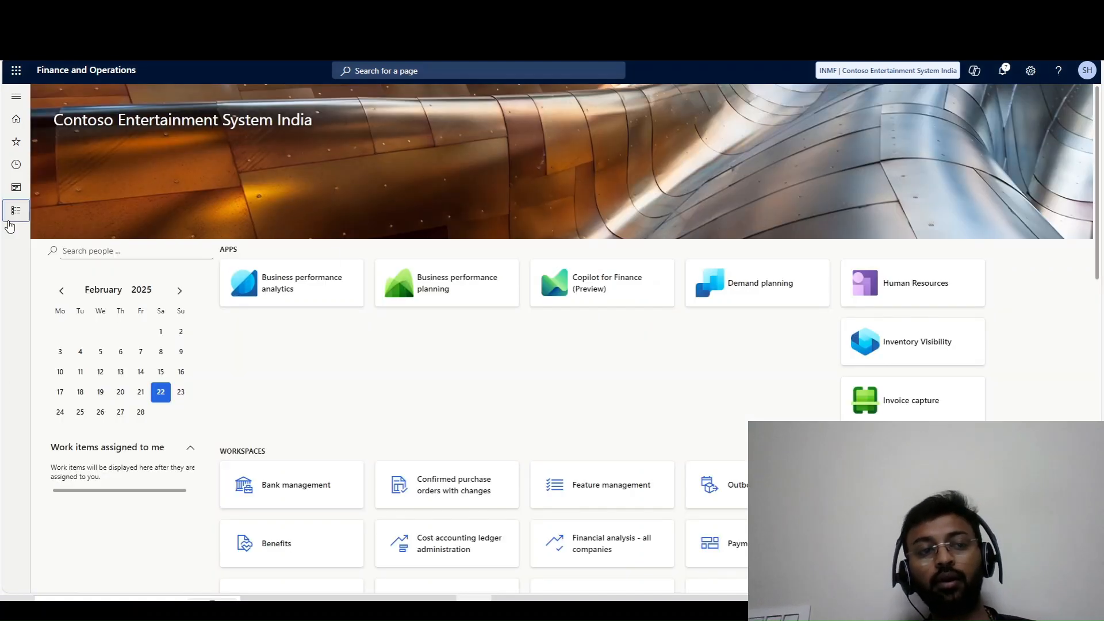
{"action": "left_click", "coordinate": [16, 210]}
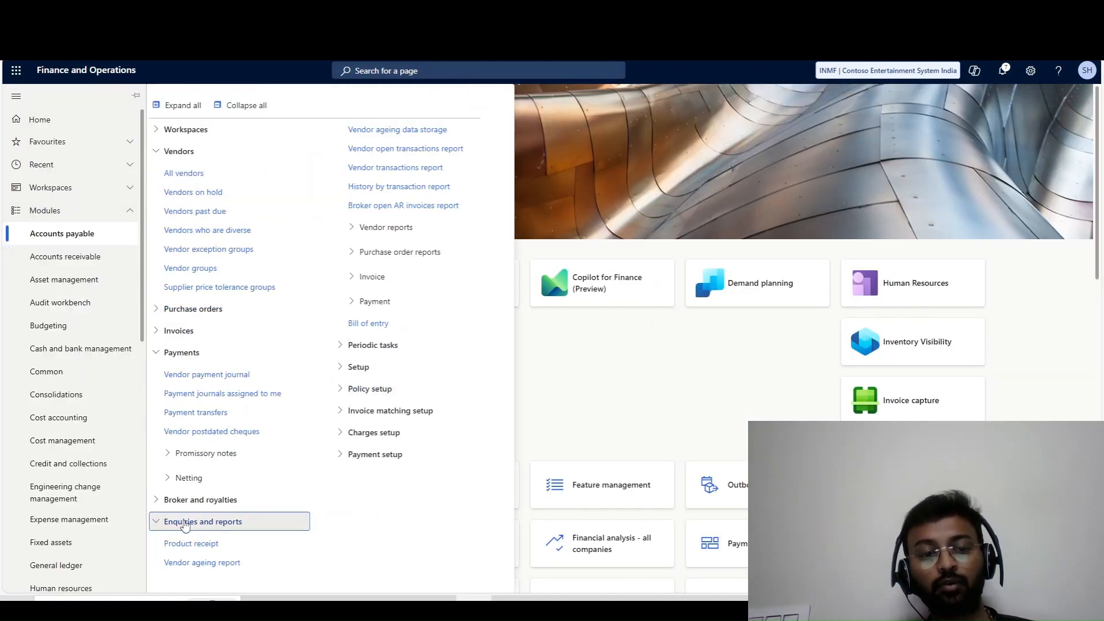
{"action": "left_click", "coordinate": [348, 373]}
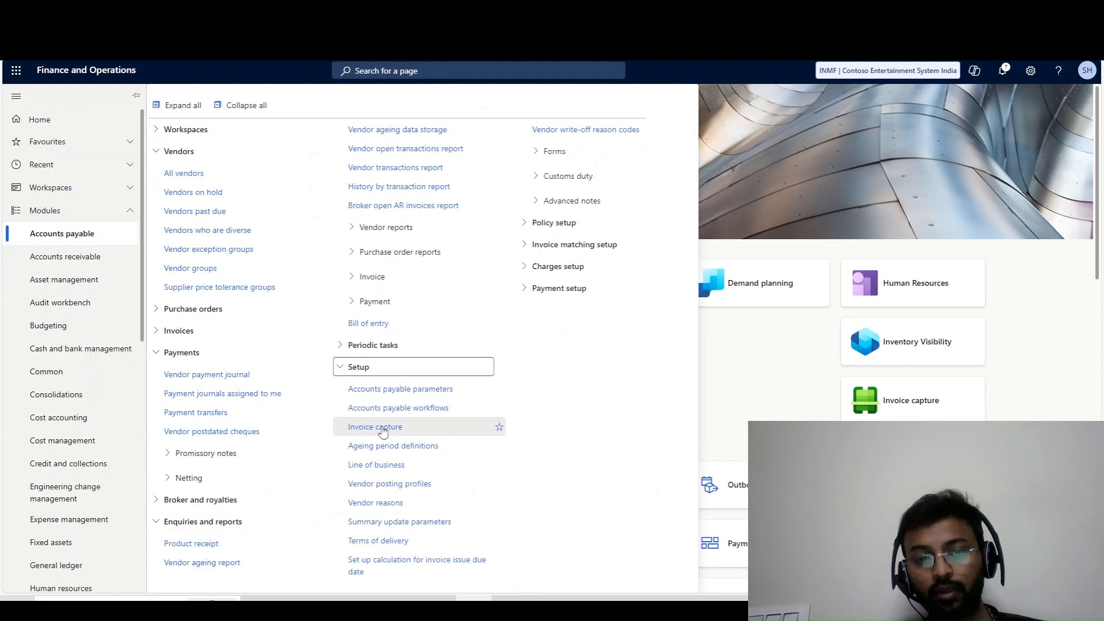
{"action": "left_click", "coordinate": [391, 454]}
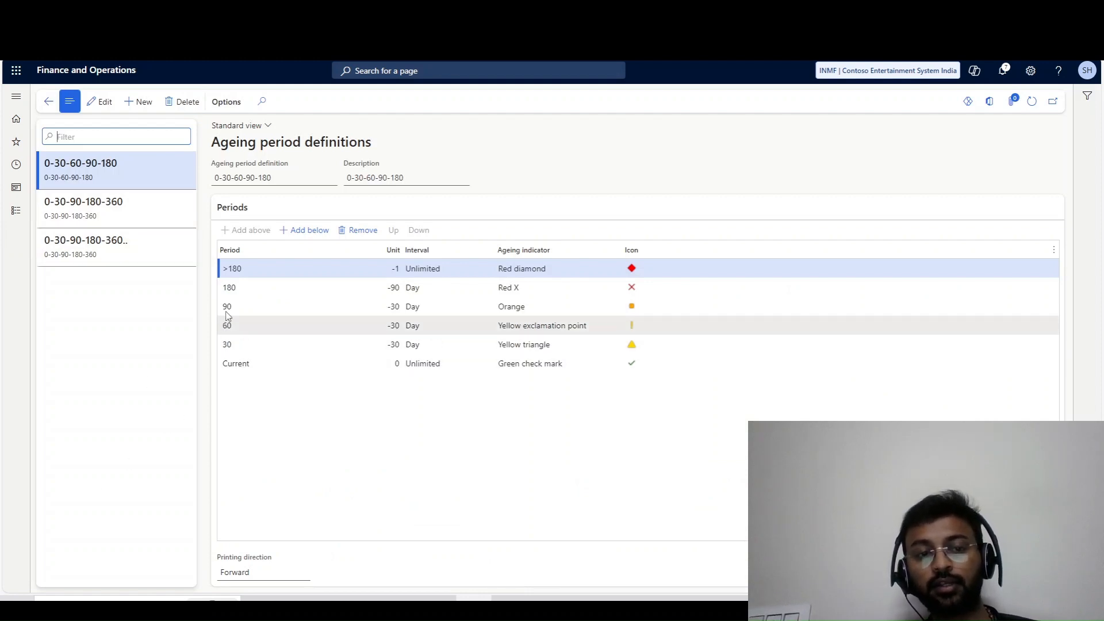
{"action": "left_click", "coordinate": [86, 245]}
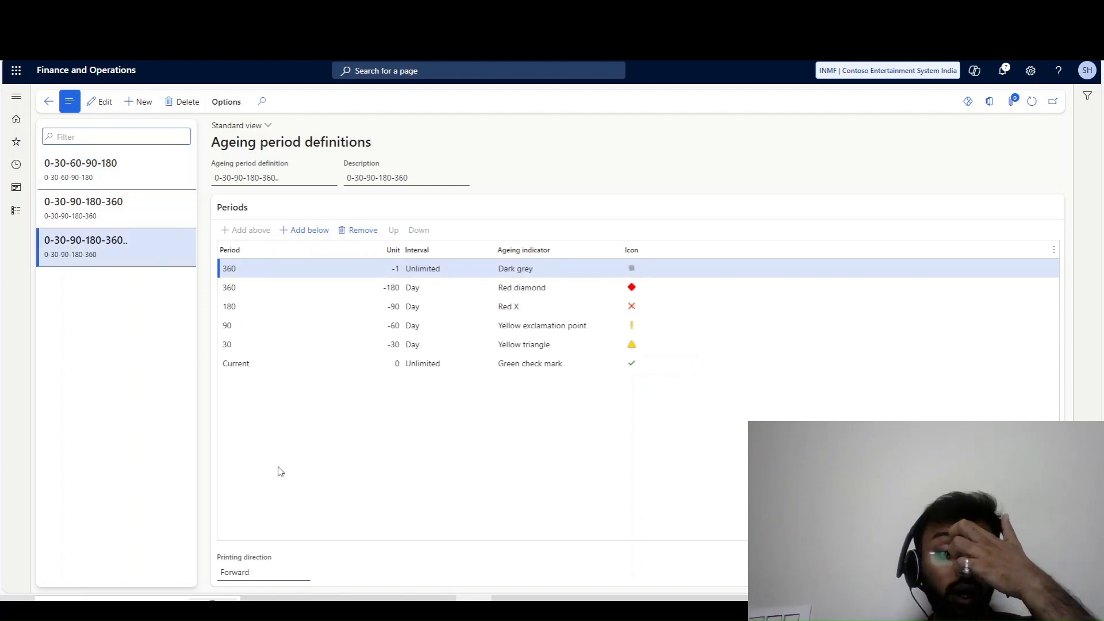
{"action": "left_click", "coordinate": [64, 216]}
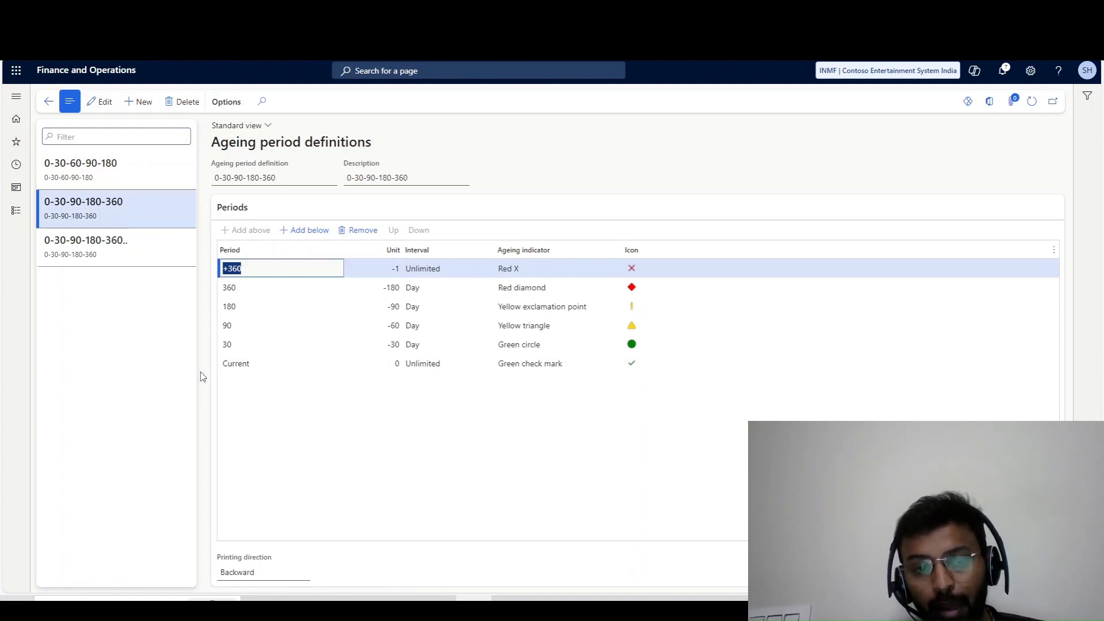
{"action": "left_click", "coordinate": [242, 366]}
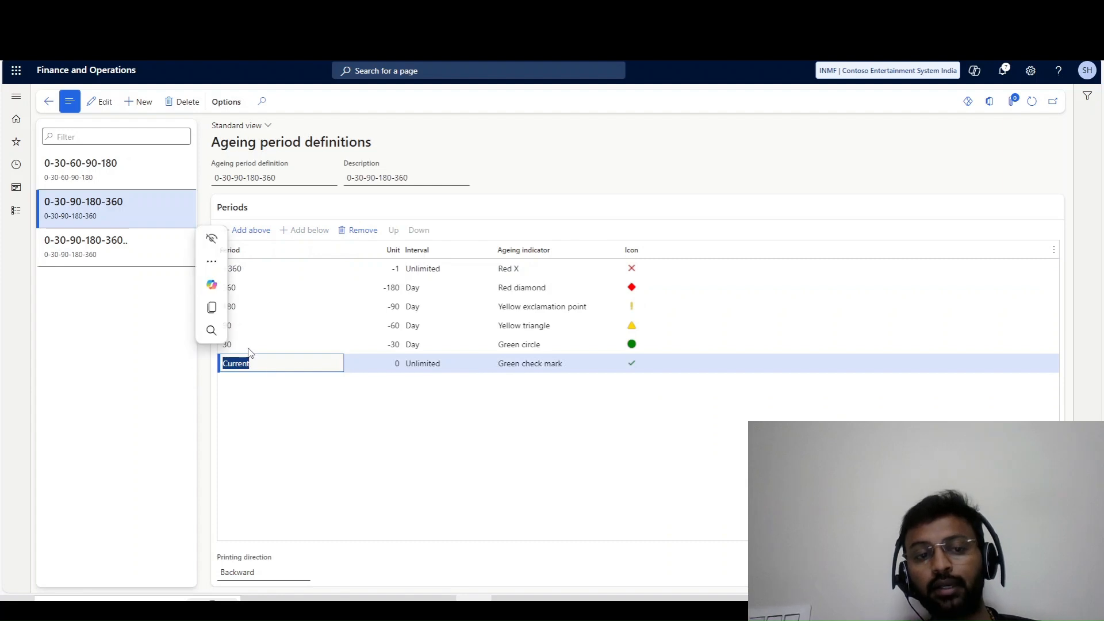
{"action": "left_click", "coordinate": [148, 254]}
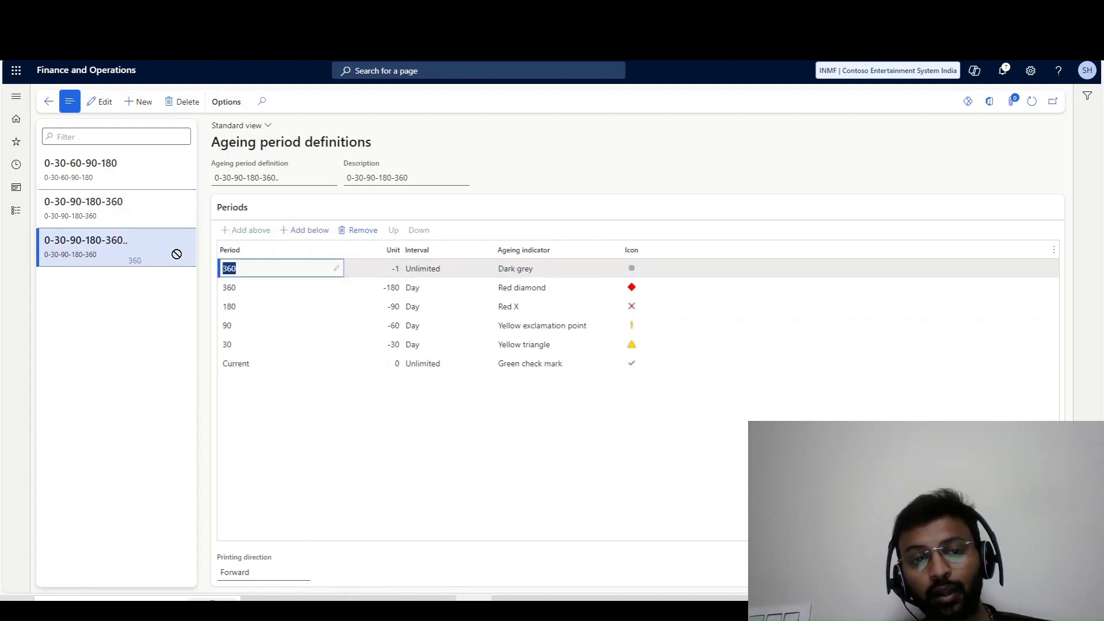
{"action": "left_click", "coordinate": [256, 306]}
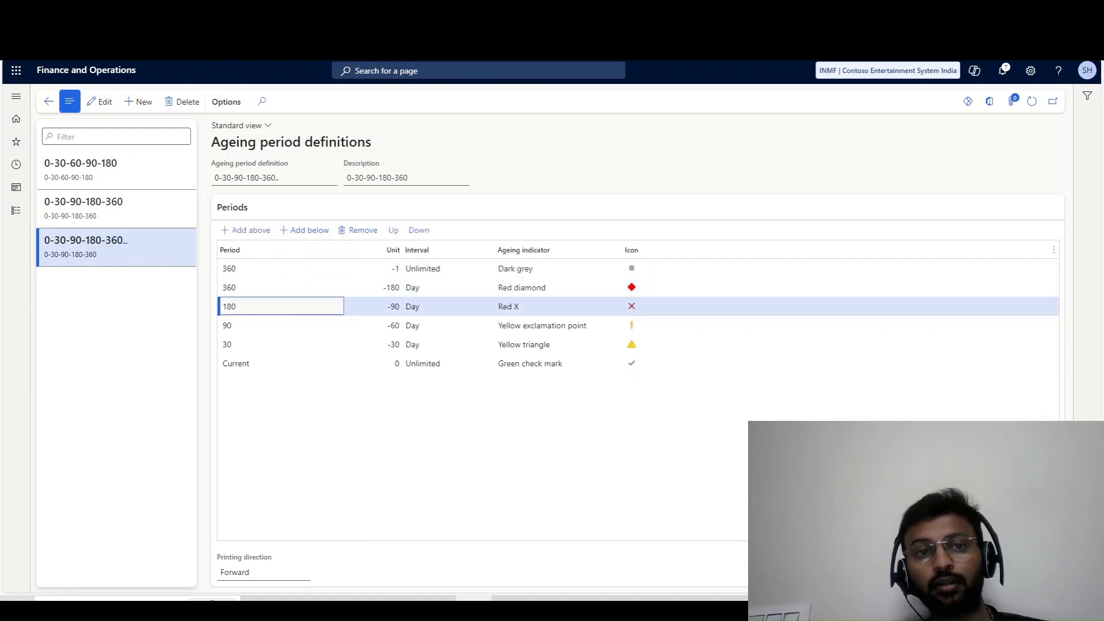
{"action": "left_click", "coordinate": [92, 207]}
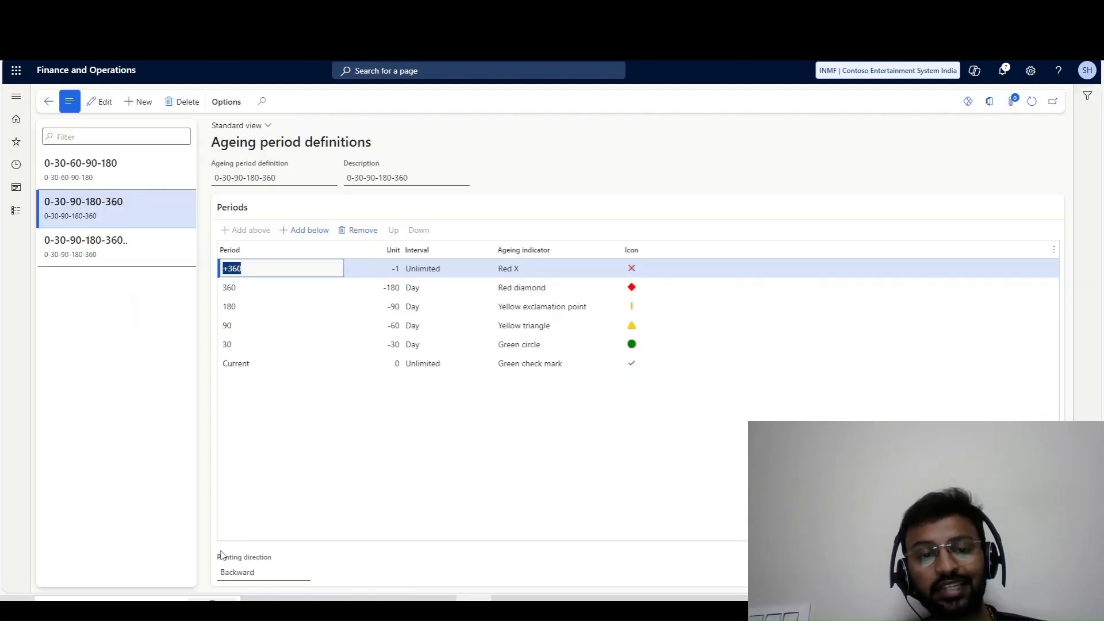
{"action": "left_click", "coordinate": [286, 365]}
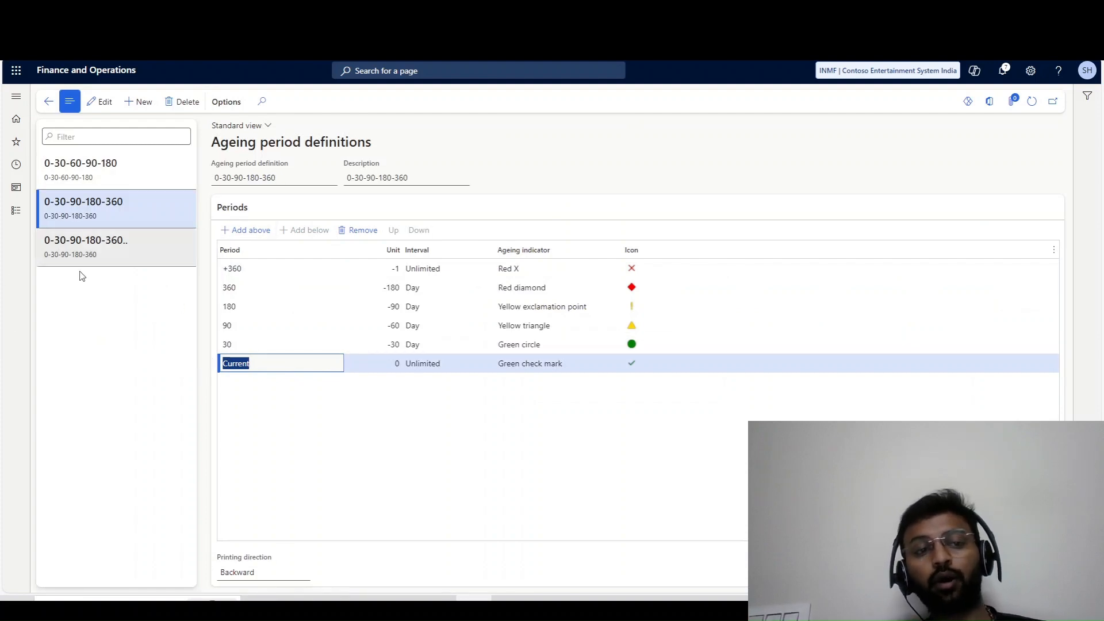
{"action": "left_click", "coordinate": [275, 575]}
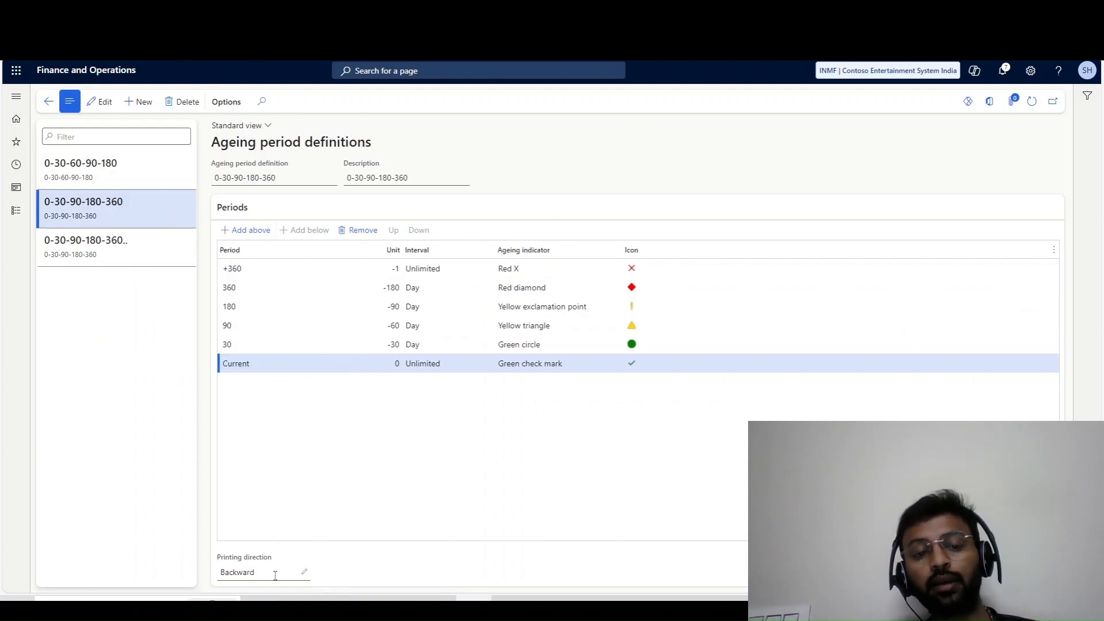
Display the available pages of the Accounts payable module.
{"action": "left_click", "coordinate": [16, 210]}
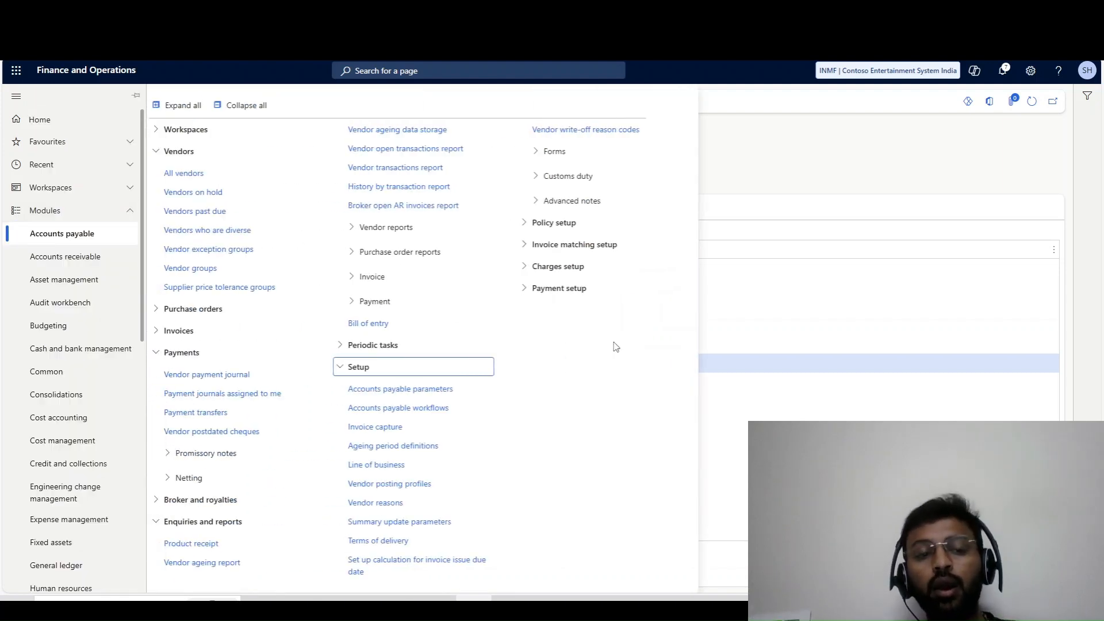